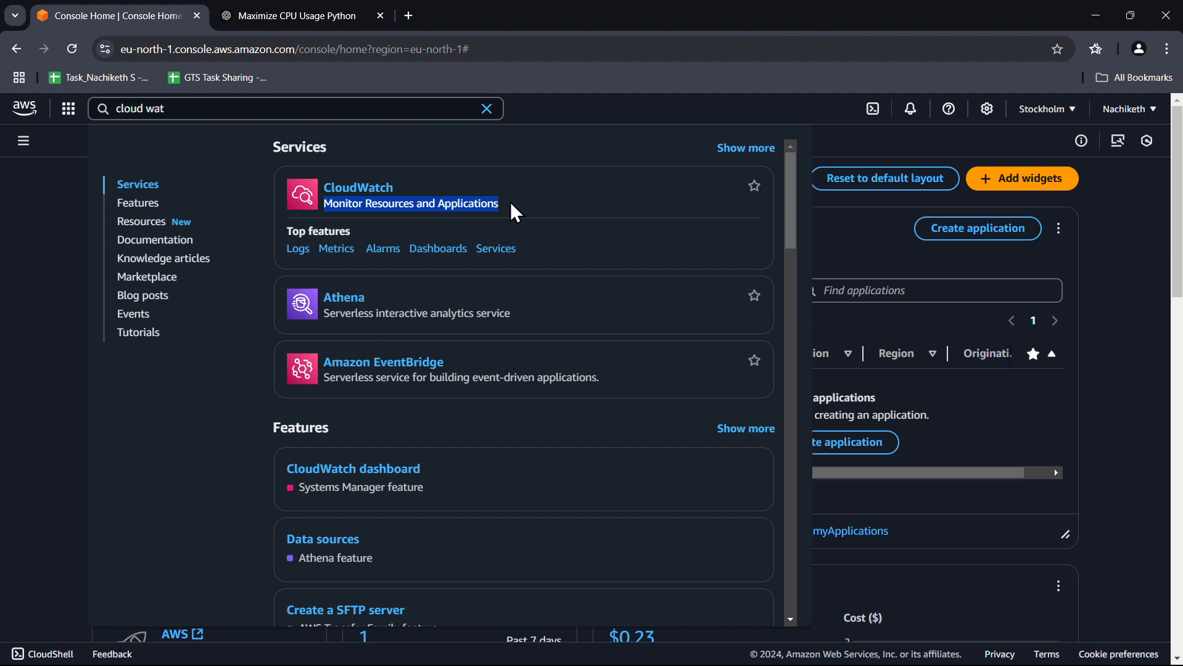
Pick CloudWatch from the console search dropdown to reach its Overview page
{"action": "left_click", "coordinate": [565, 198]}
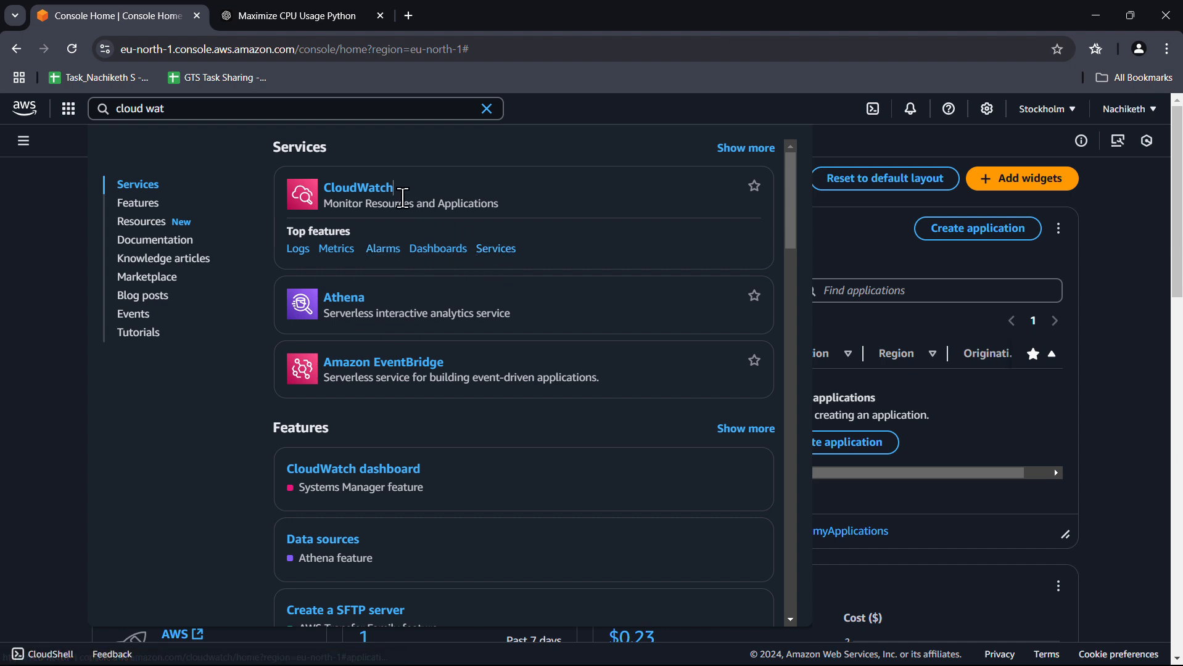
{"action": "left_click", "coordinate": [372, 193]}
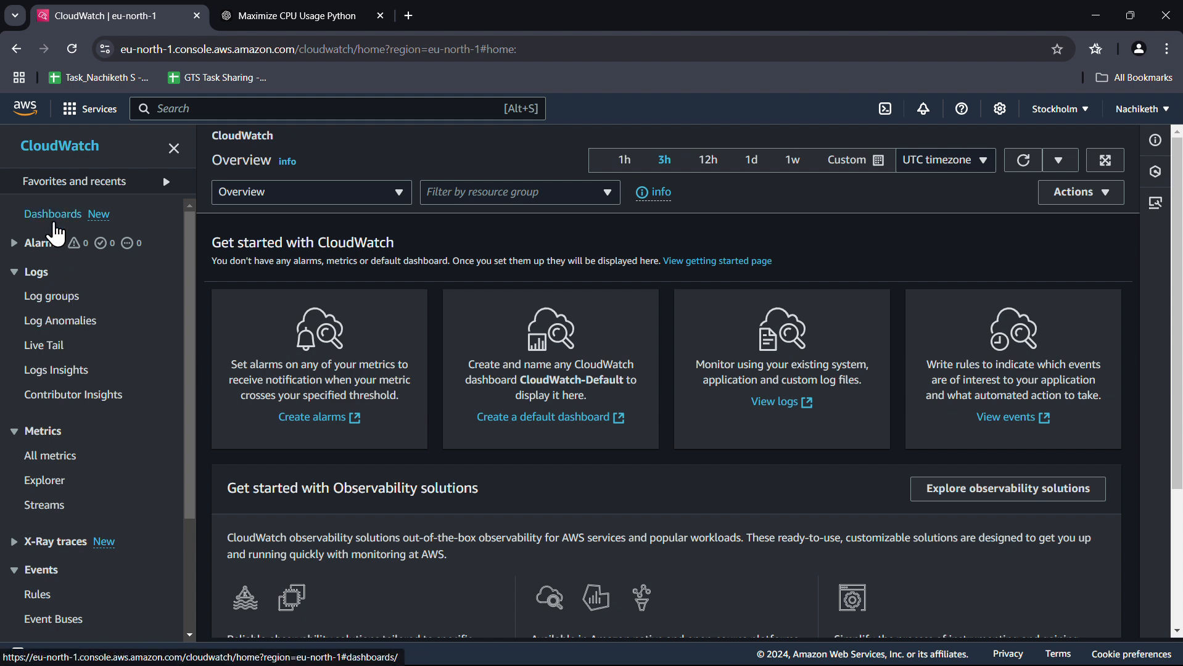
Browse CloudWatch Log groups and Dashboards, ending back on the empty Log groups list
{"action": "left_click", "coordinate": [50, 306]}
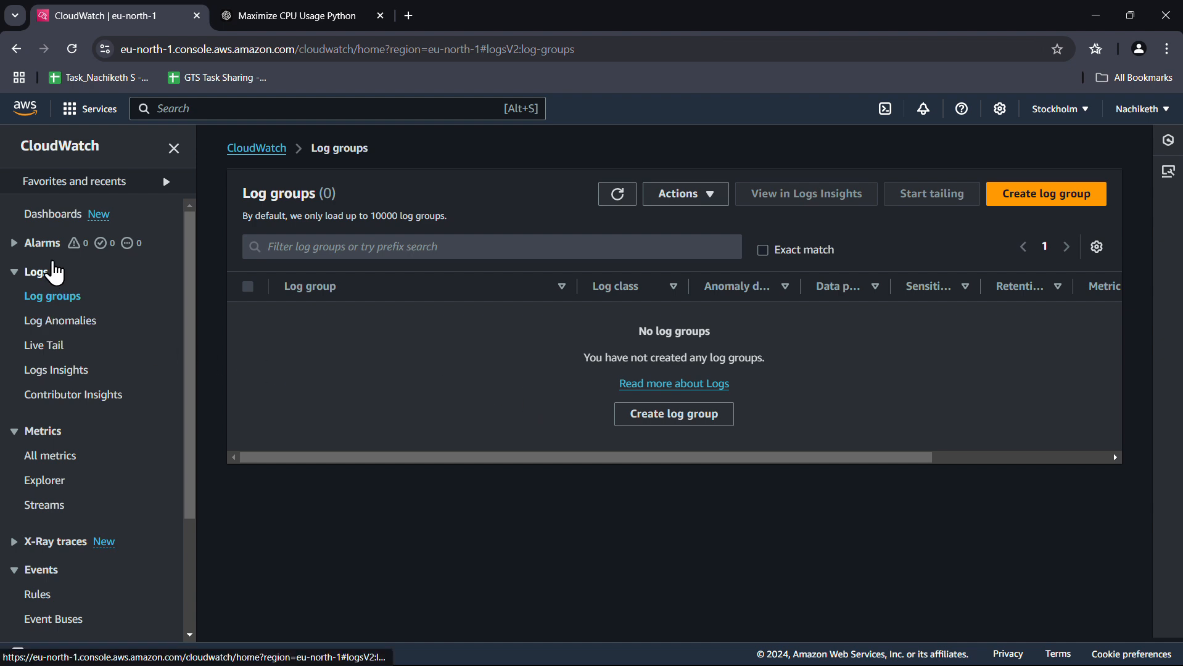
{"action": "left_click", "coordinate": [47, 220]}
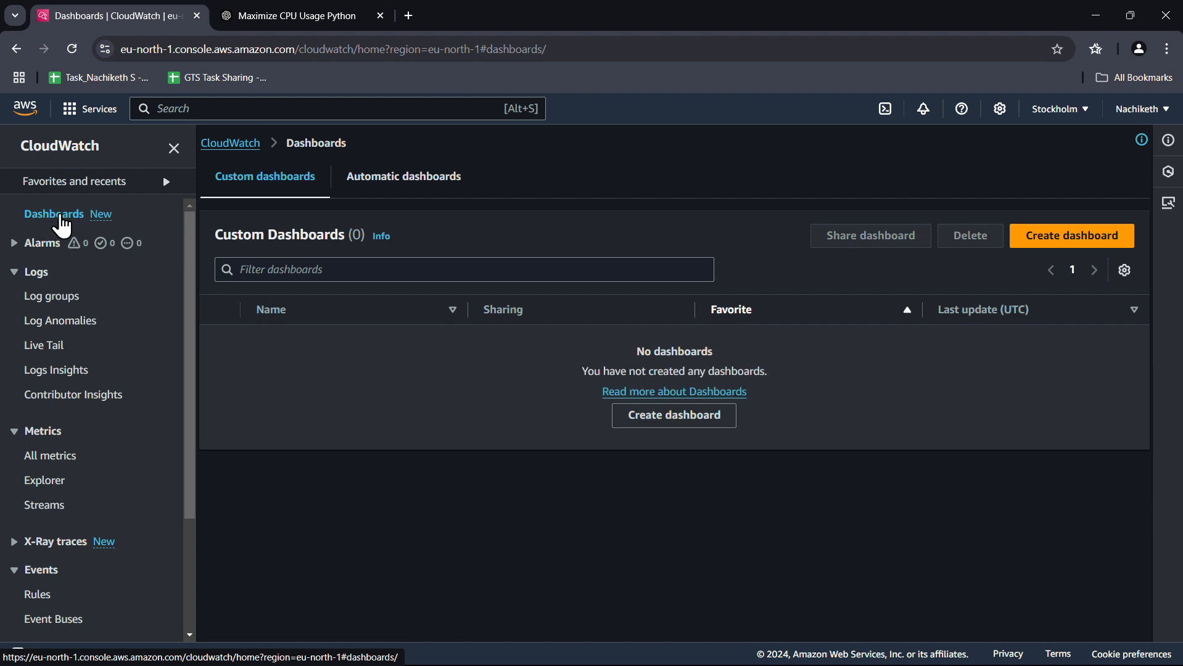
{"action": "key", "text": "alt+Left"}
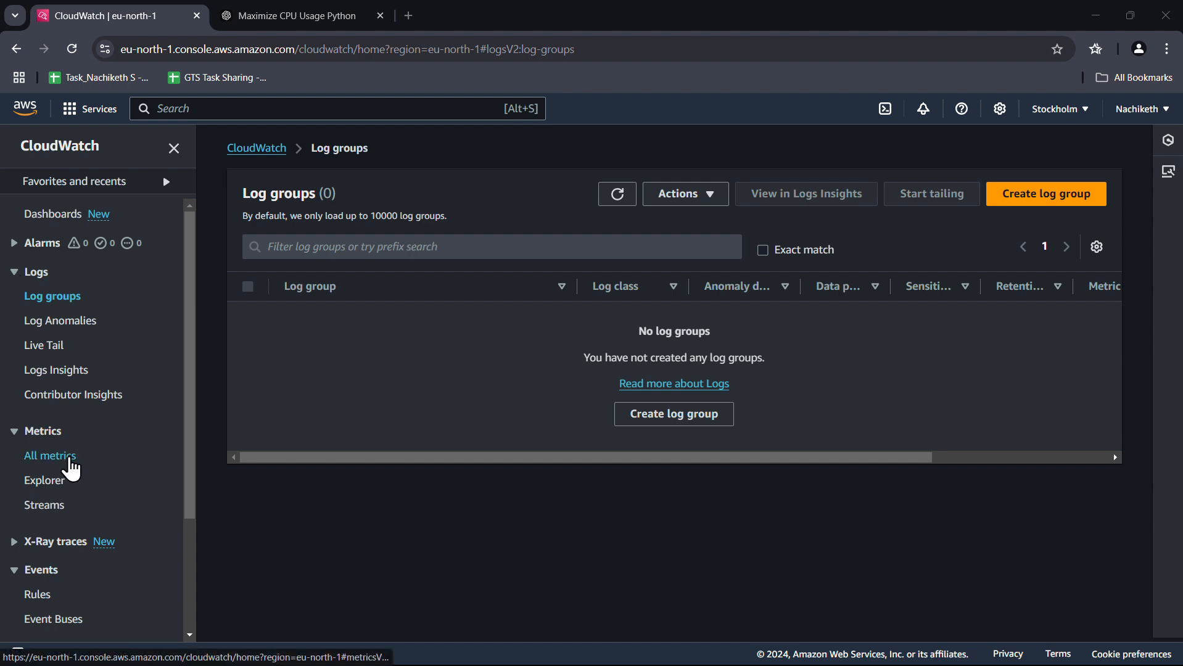
Open All metrics and select the EC2 namespace tile
{"action": "left_click", "coordinate": [52, 456]}
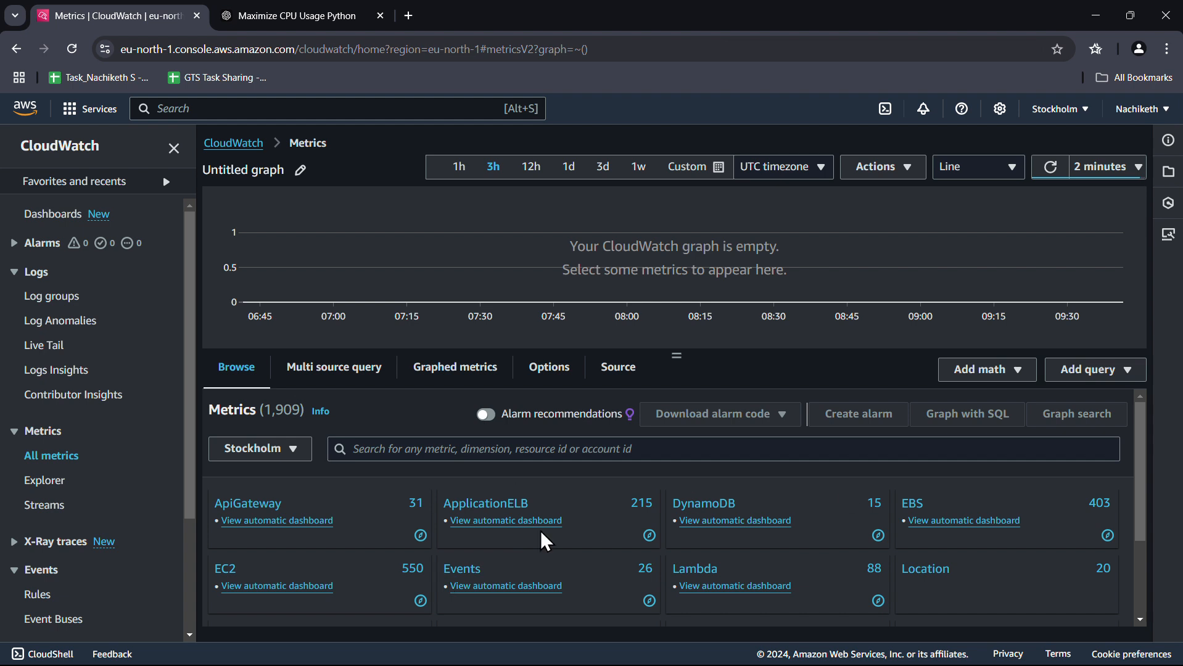
{"action": "scroll", "coordinate": [673, 555], "scroll_direction": "down", "scroll_amount": 2}
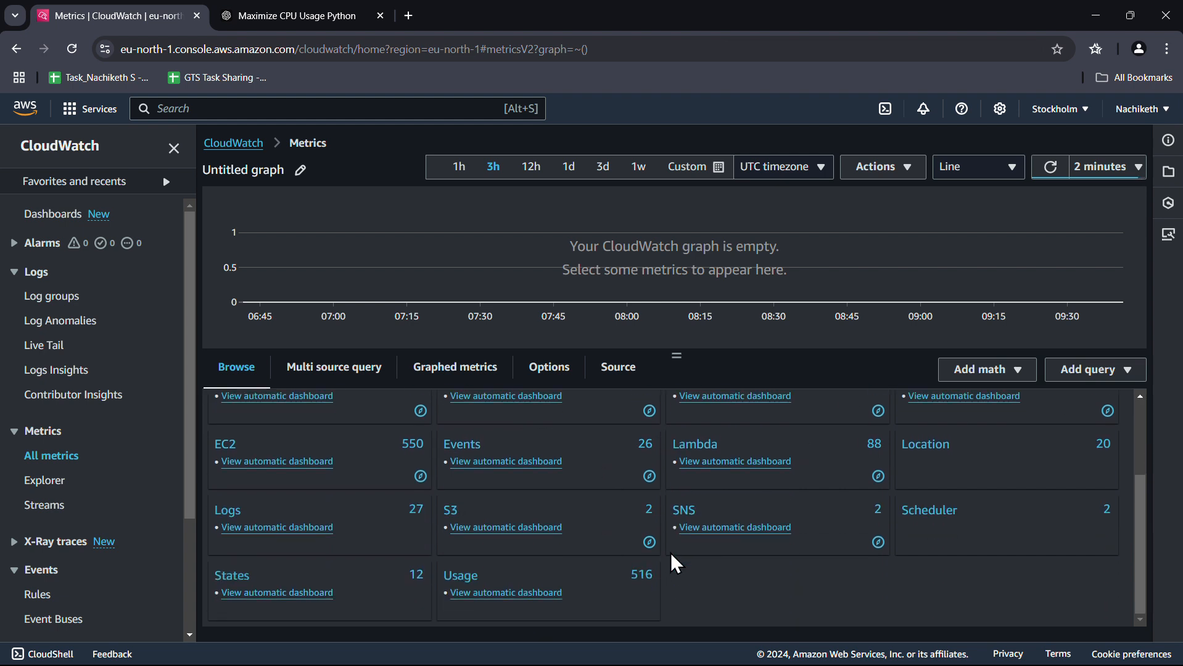
{"action": "scroll", "coordinate": [675, 563], "scroll_direction": "up", "scroll_amount": 2}
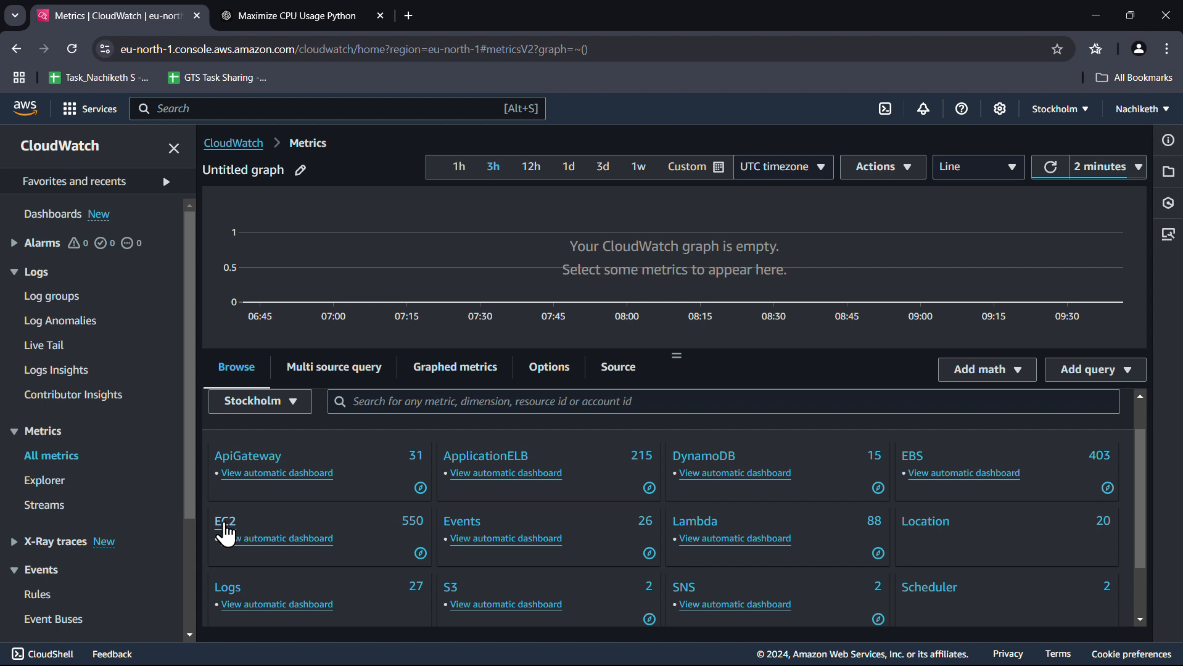
{"action": "left_click", "coordinate": [226, 525]}
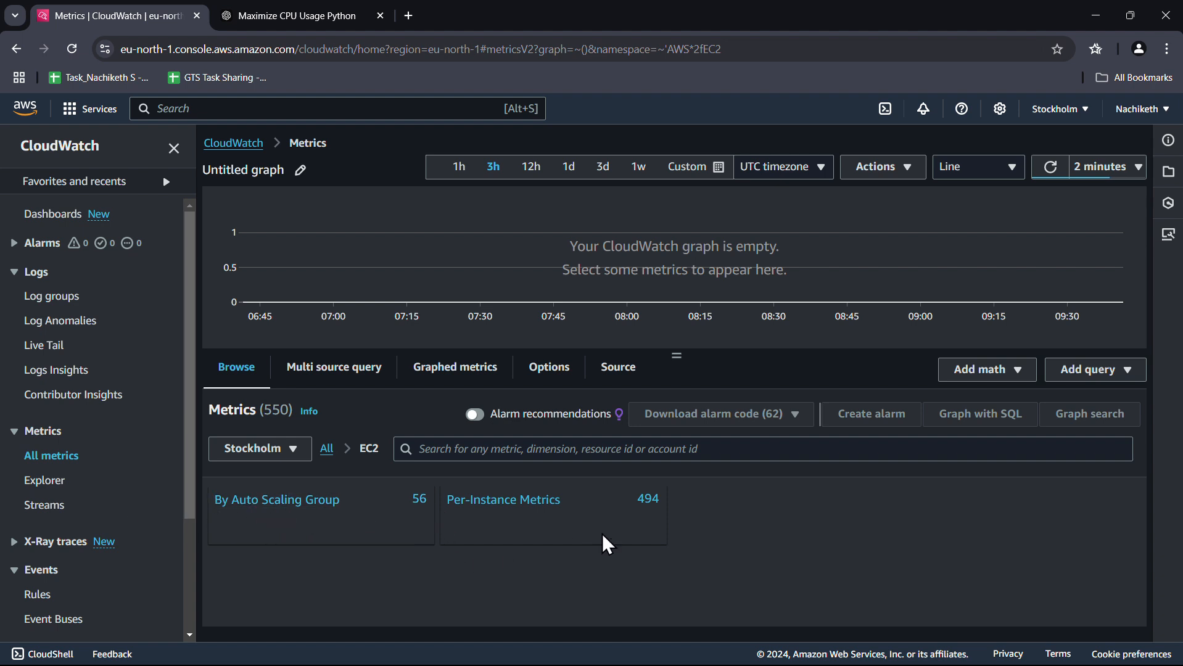
Graph CPUCreditUsage for the first instance under Per-Instance Metrics and filter the list to CPUCreditUsage
{"action": "left_click", "coordinate": [548, 508]}
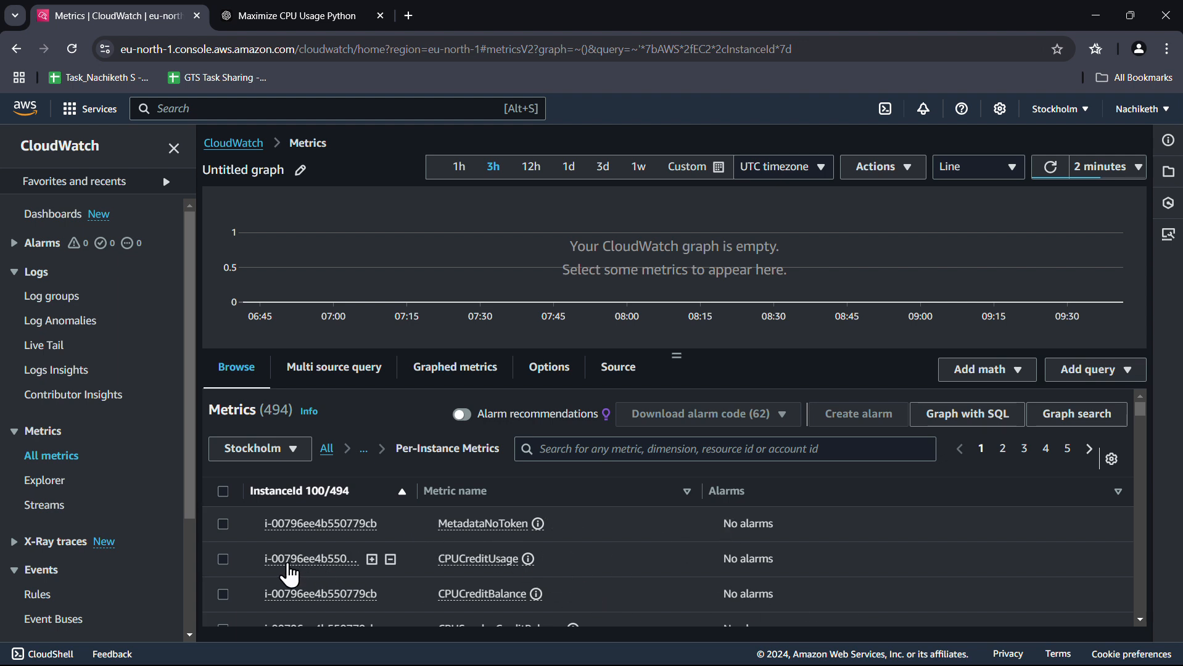
{"action": "left_click", "coordinate": [223, 559]}
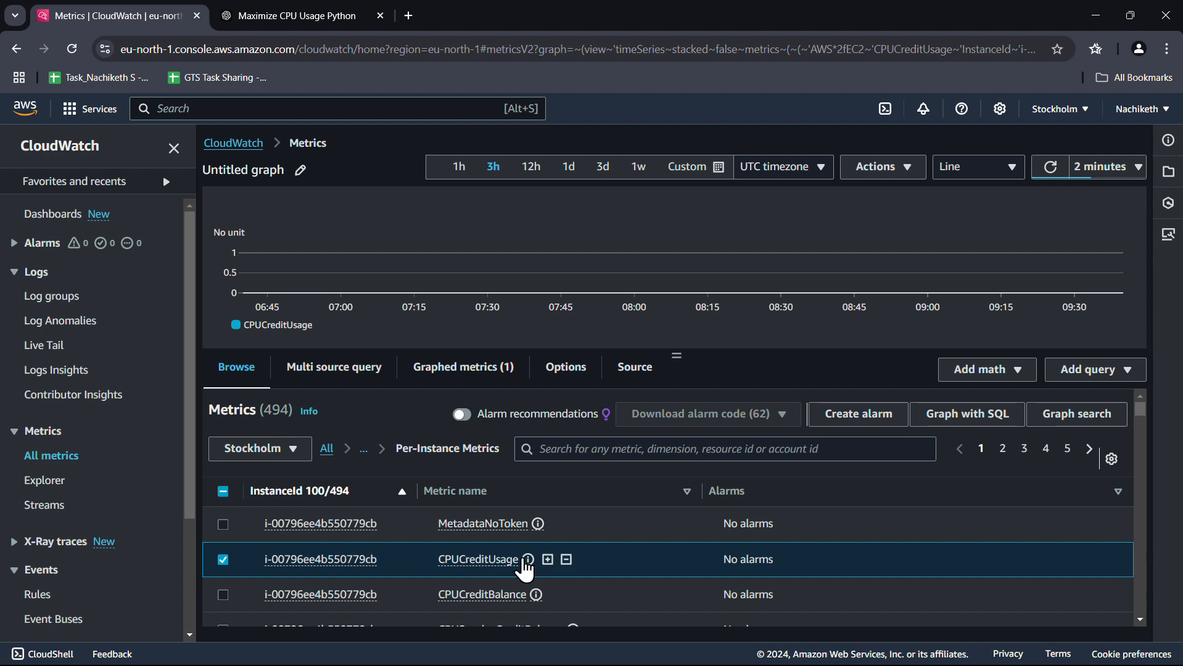
{"action": "left_click", "coordinate": [526, 560]}
{"action": "left_click", "coordinate": [494, 571]}
{"action": "left_click", "coordinate": [547, 560]}
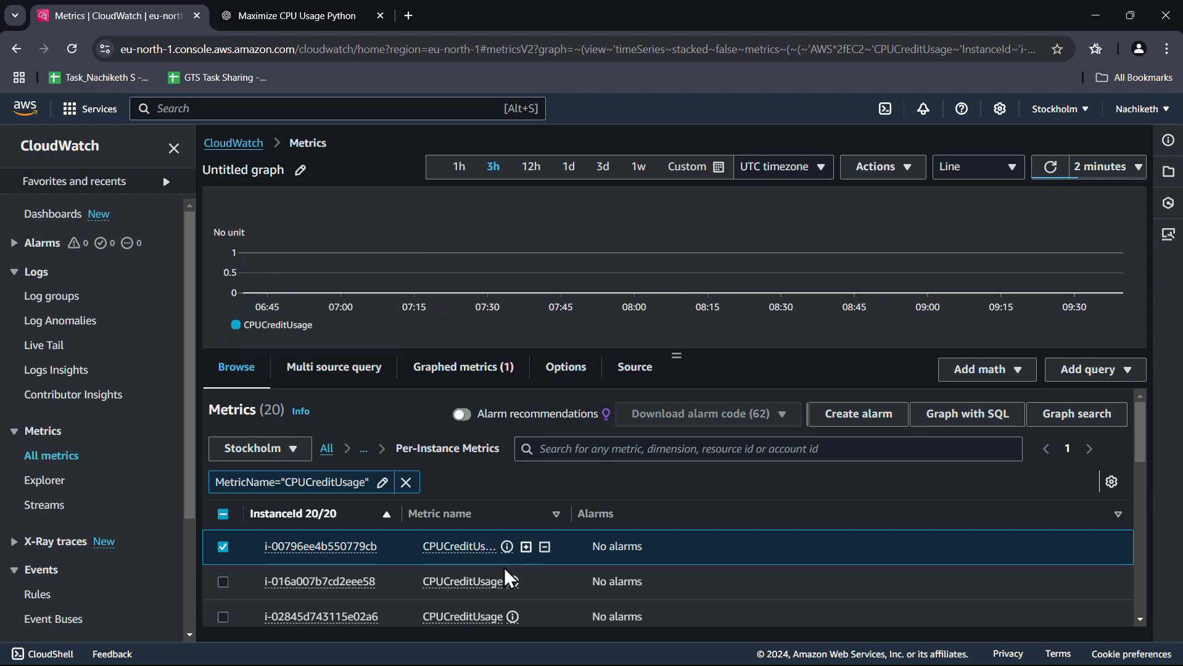
Add a second instance's CPUCreditUsage to the graph, then return to Console Home
{"action": "scroll", "coordinate": [476, 584], "scroll_direction": "down", "scroll_amount": 3}
{"action": "scroll", "coordinate": [476, 580], "scroll_direction": "down", "scroll_amount": 4}
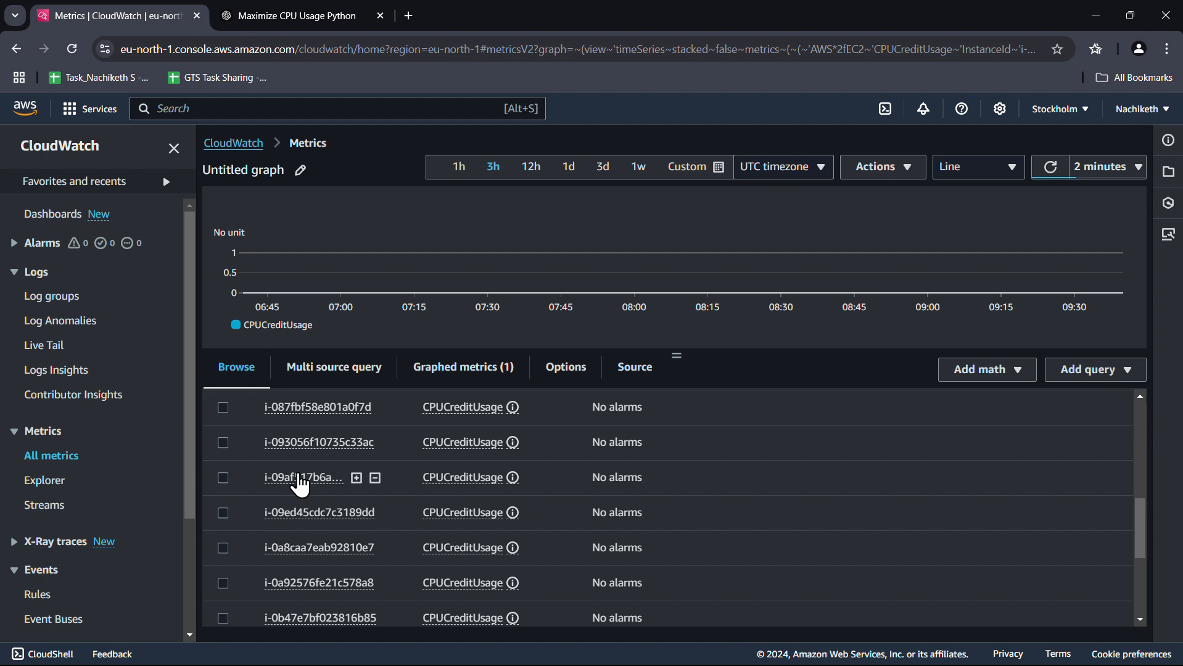
{"action": "left_click", "coordinate": [300, 476]}
{"action": "left_click", "coordinate": [223, 478]}
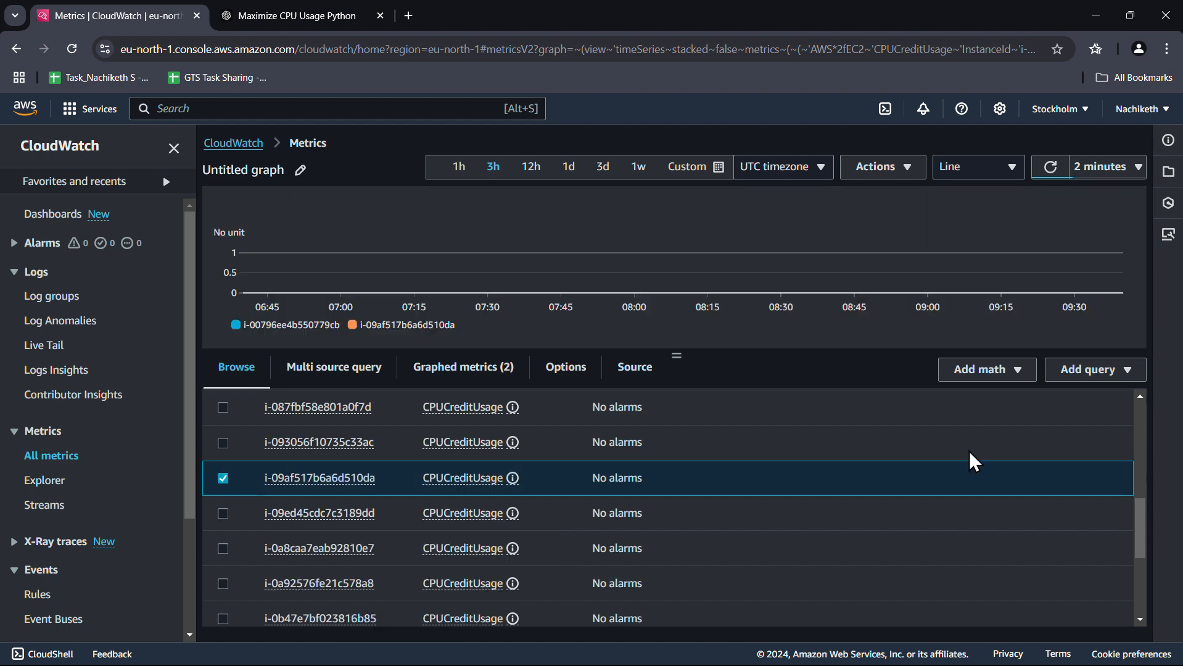
{"action": "mouse_move", "coordinate": [357, 333]}
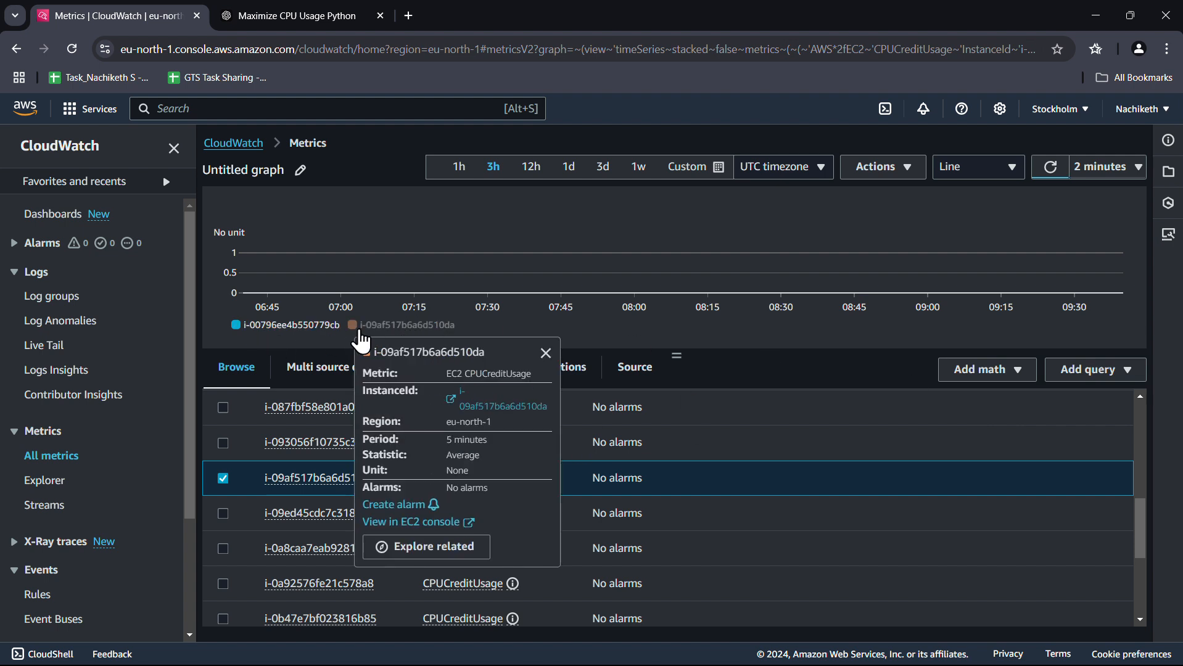
{"action": "mouse_move", "coordinate": [270, 337]}
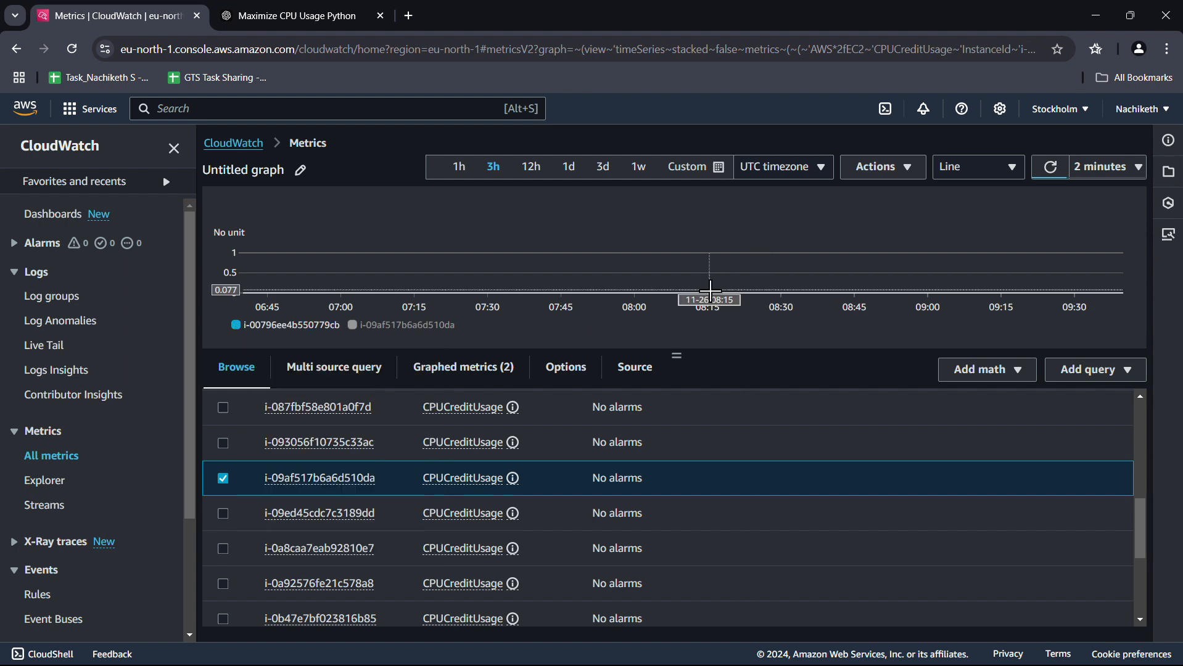
{"action": "scroll", "coordinate": [432, 516], "scroll_direction": "up", "scroll_amount": 5}
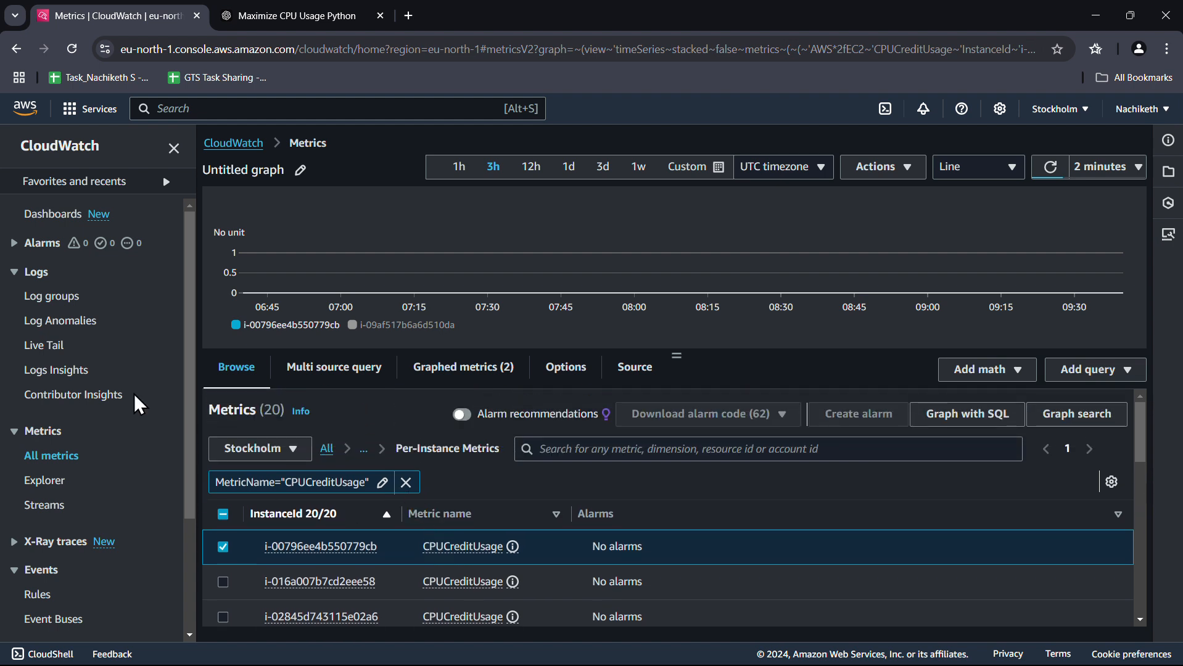
{"action": "left_click", "coordinate": [24, 109]}
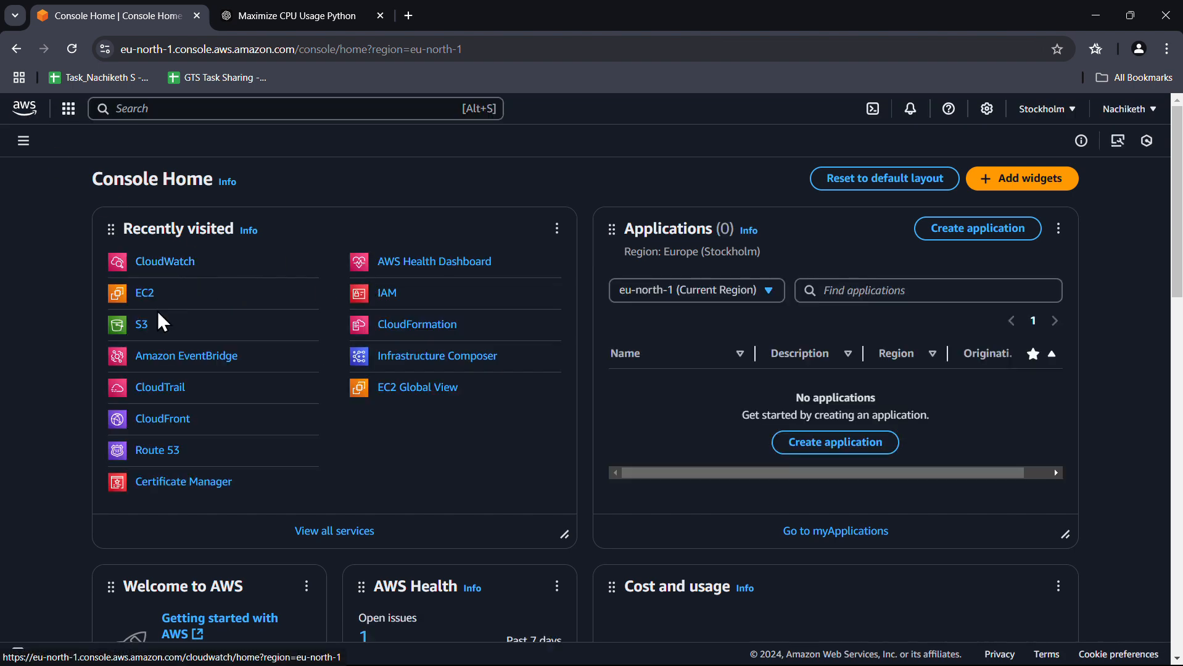
Start launching a new EC2 instance named 'cpu' with Ubuntu as the OS
{"action": "left_click", "coordinate": [149, 292]}
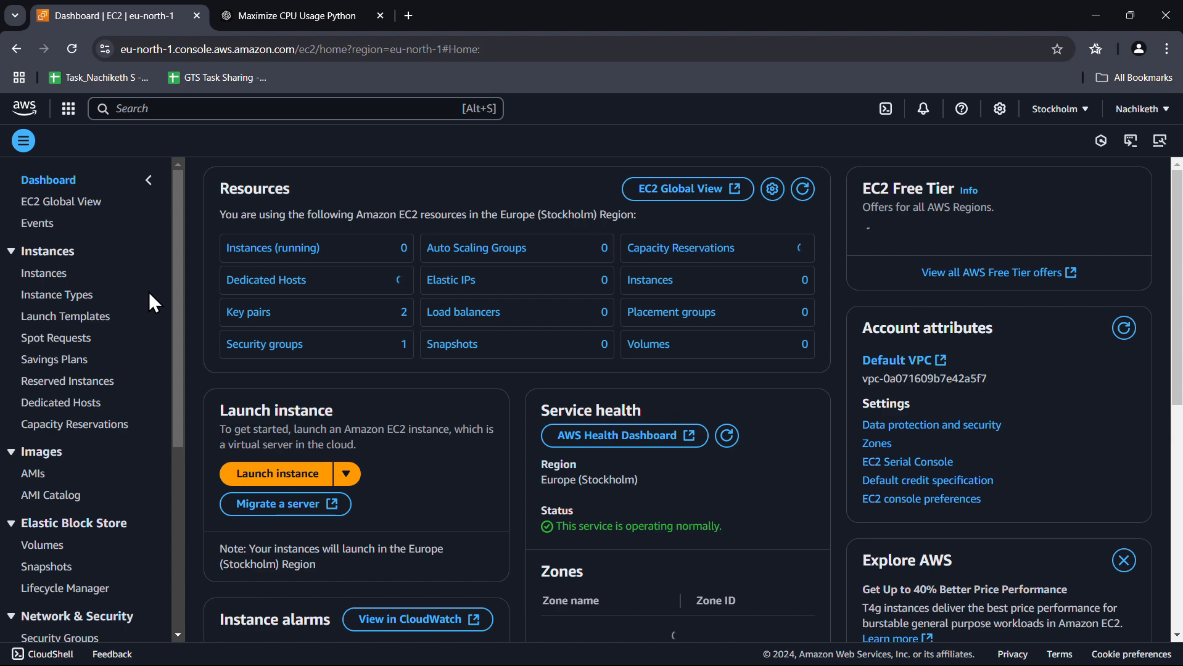
{"action": "left_click", "coordinate": [55, 278]}
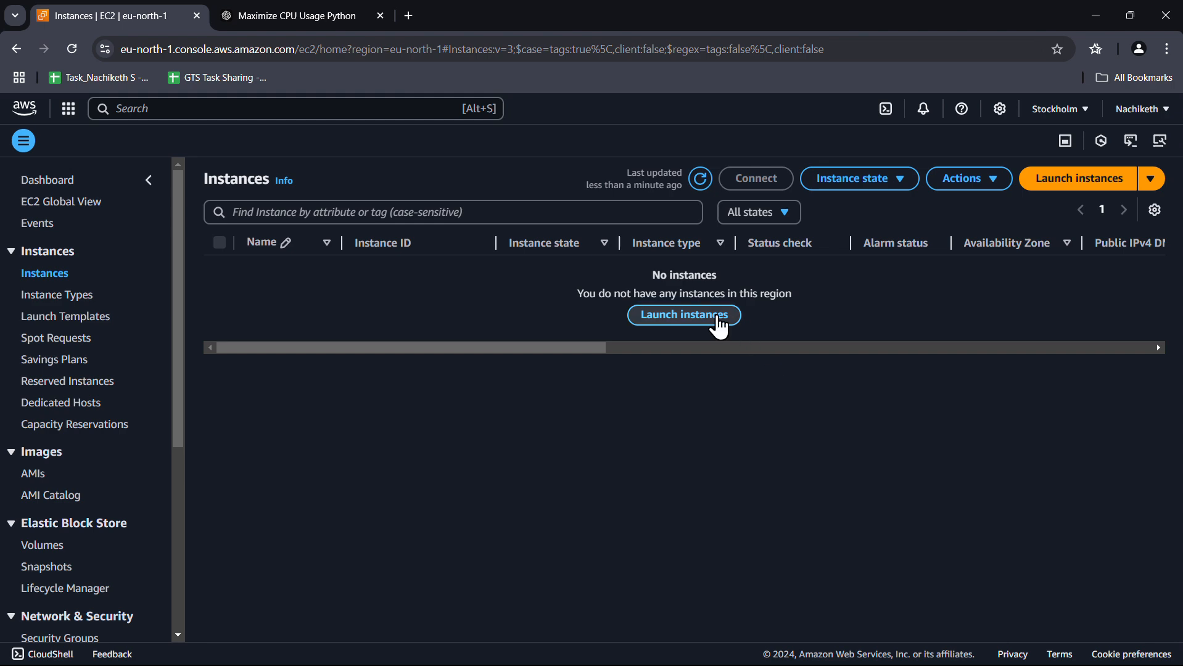
{"action": "left_click", "coordinate": [718, 318]}
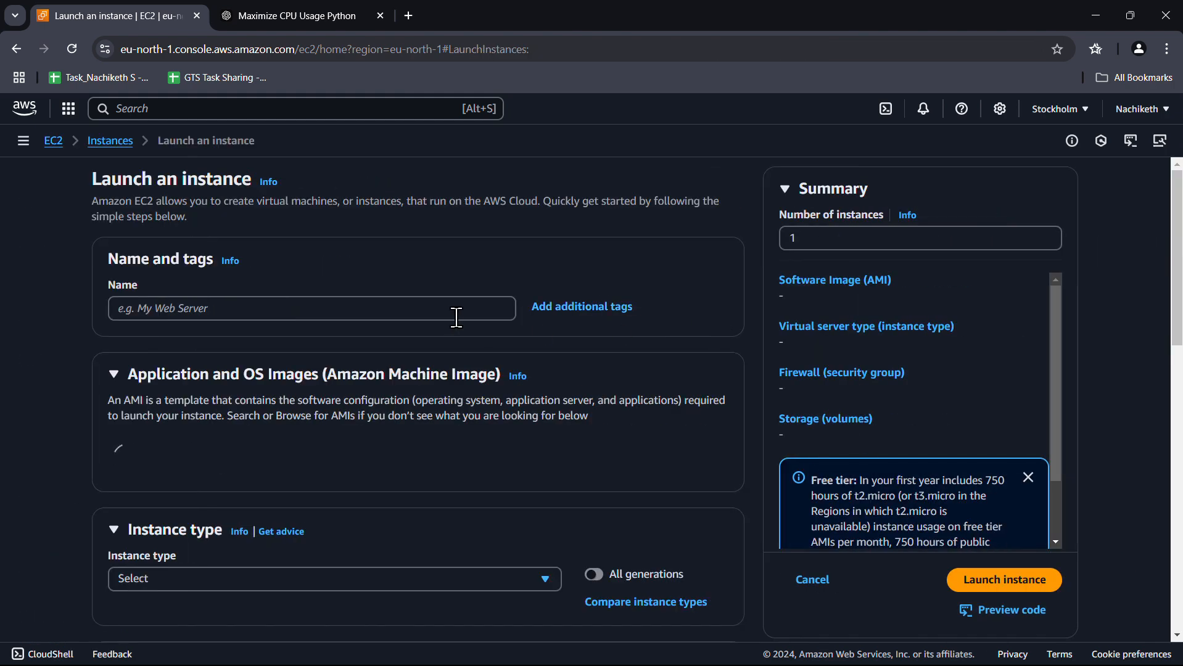
{"action": "left_click", "coordinate": [450, 313]}
{"action": "type", "text": "cpu"}
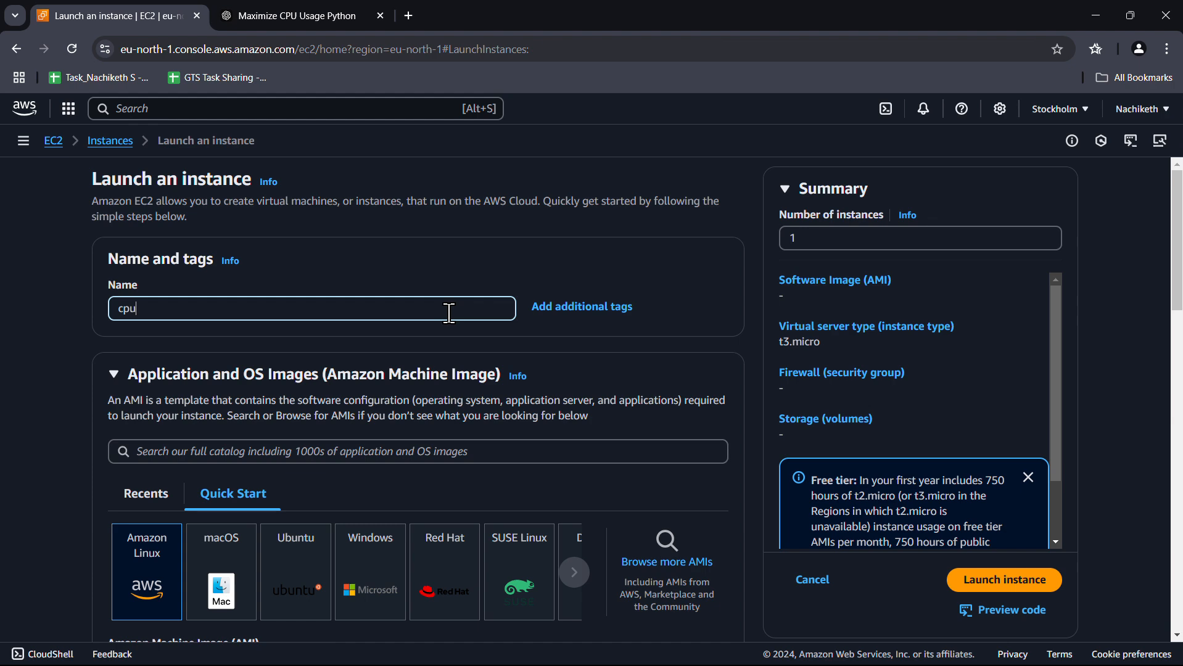
{"action": "scroll", "coordinate": [450, 313], "scroll_direction": "down", "scroll_amount": 3}
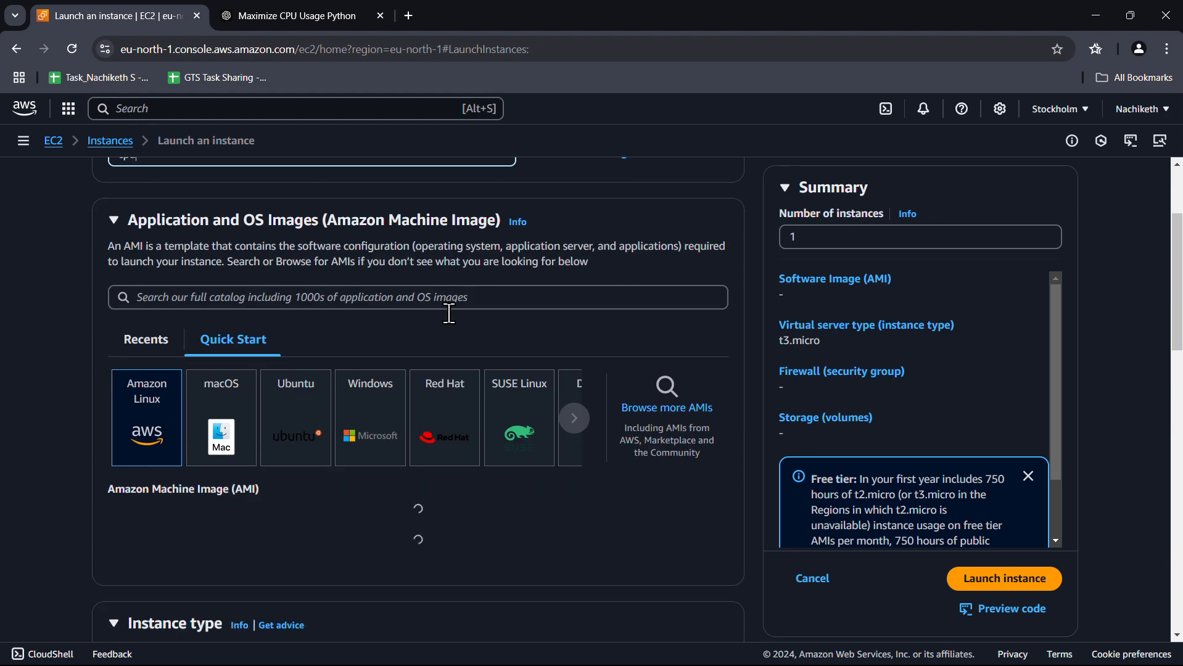
{"action": "left_click", "coordinate": [311, 434]}
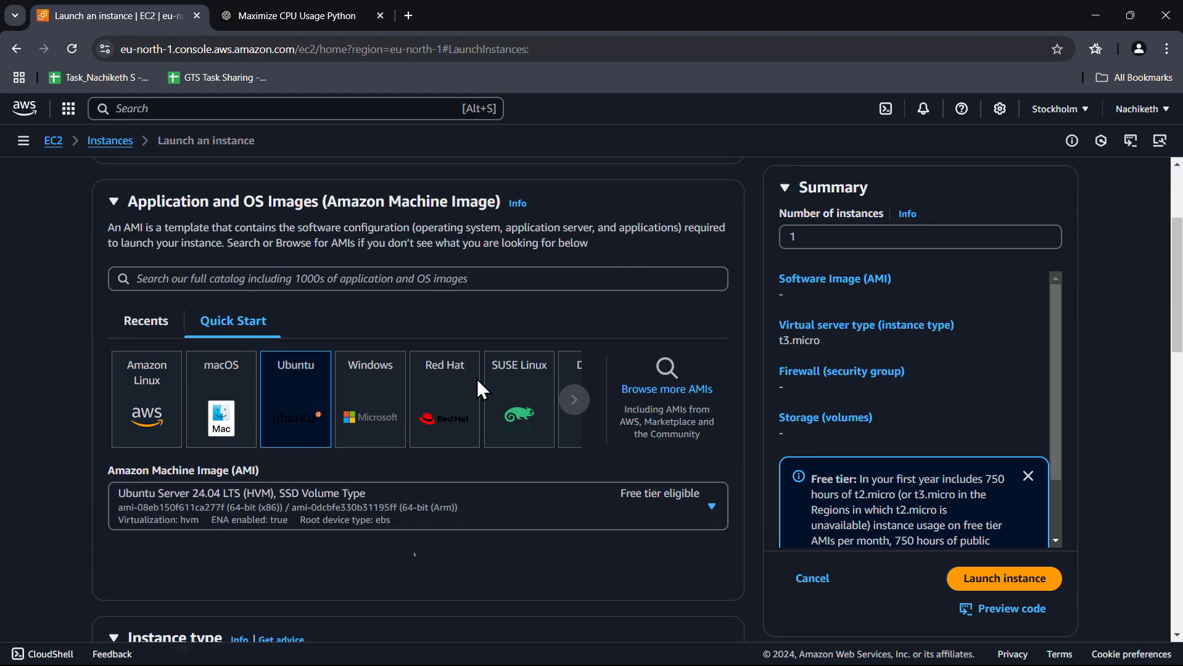
Choose the GTS-task key pair for the instance
{"action": "scroll", "coordinate": [477, 379], "scroll_direction": "down", "scroll_amount": 3}
{"action": "scroll", "coordinate": [512, 456], "scroll_direction": "down", "scroll_amount": 3}
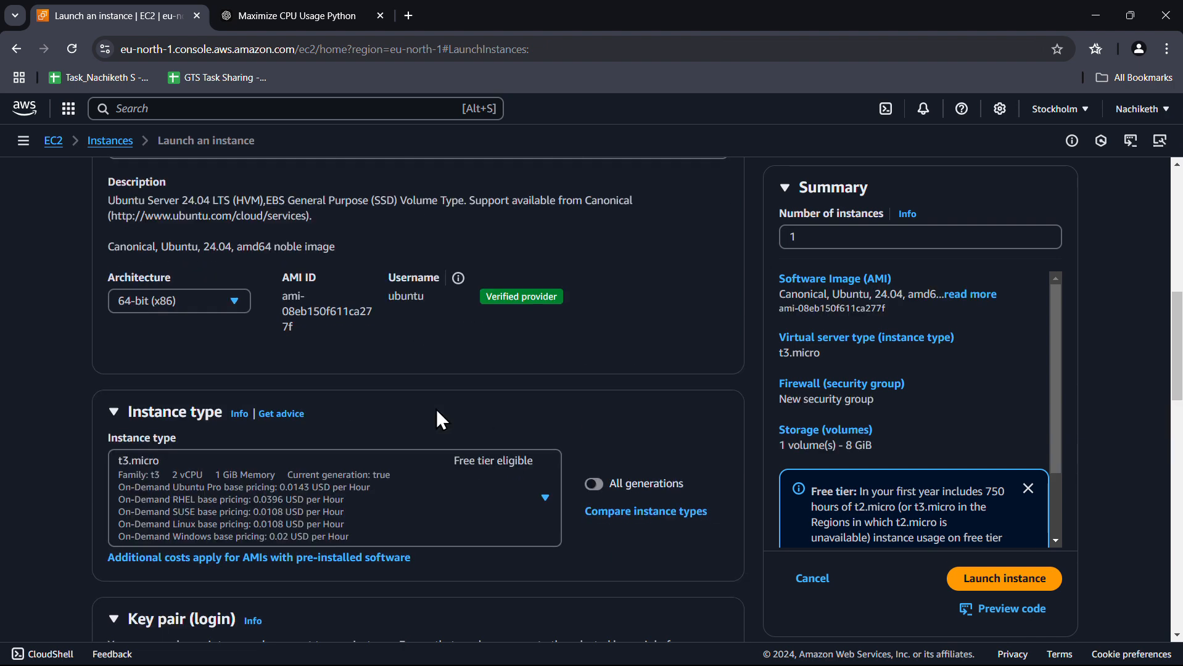
{"action": "scroll", "coordinate": [419, 407], "scroll_direction": "down", "scroll_amount": 2}
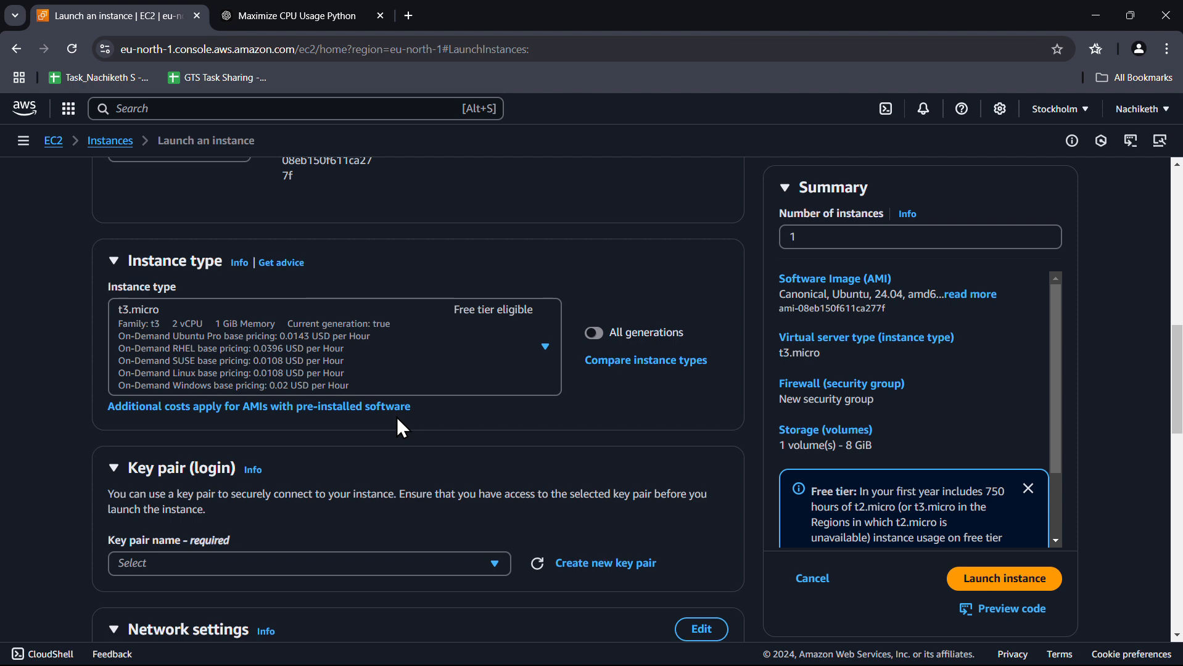
{"action": "scroll", "coordinate": [397, 417], "scroll_direction": "down", "scroll_amount": 1}
{"action": "left_click", "coordinate": [404, 489]}
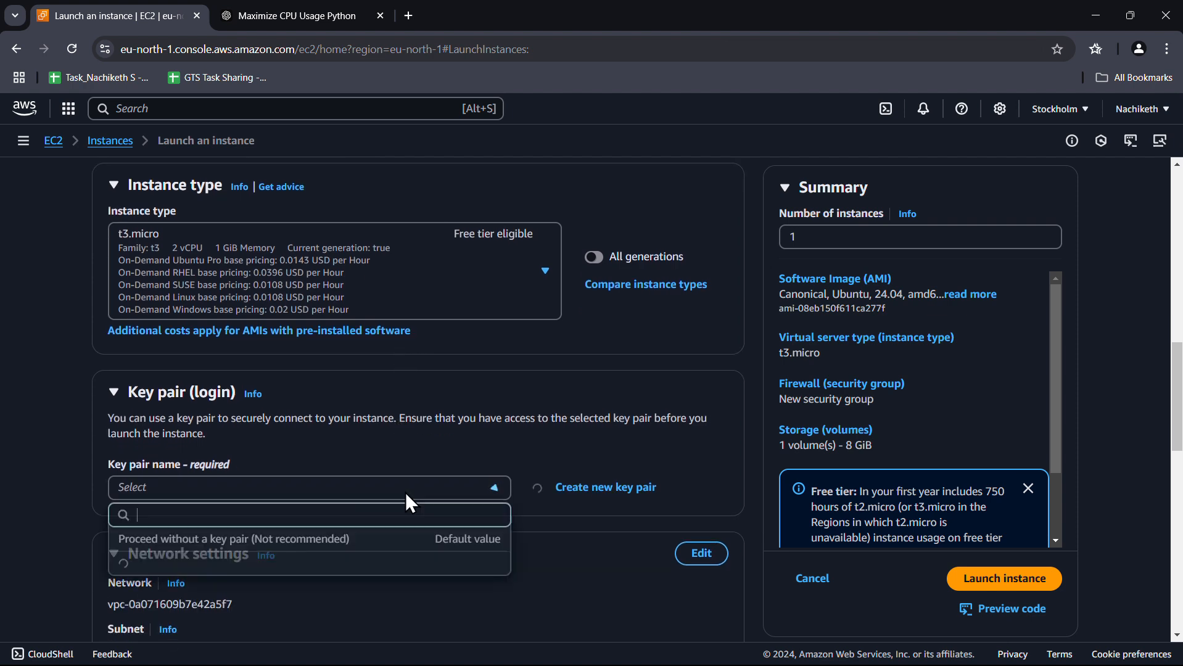
{"action": "left_click", "coordinate": [267, 563]}
Expand Advanced details and put the cursor in the User data field
{"action": "scroll", "coordinate": [296, 541], "scroll_direction": "down", "scroll_amount": 3}
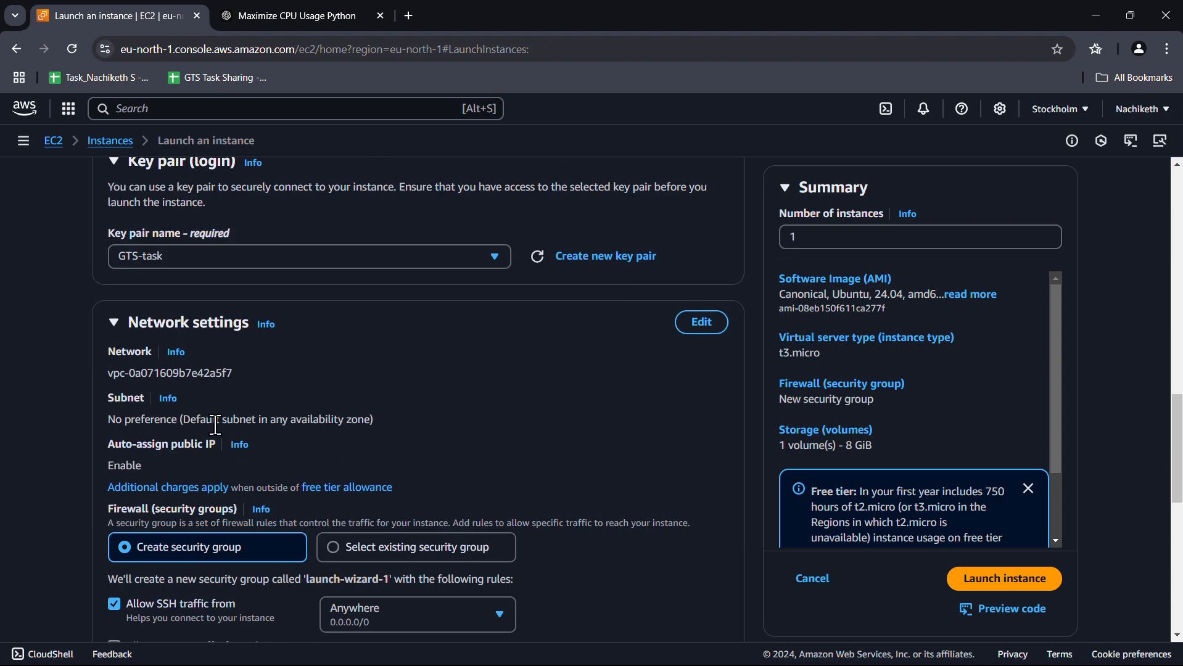
{"action": "scroll", "coordinate": [576, 404], "scroll_direction": "down", "scroll_amount": 3}
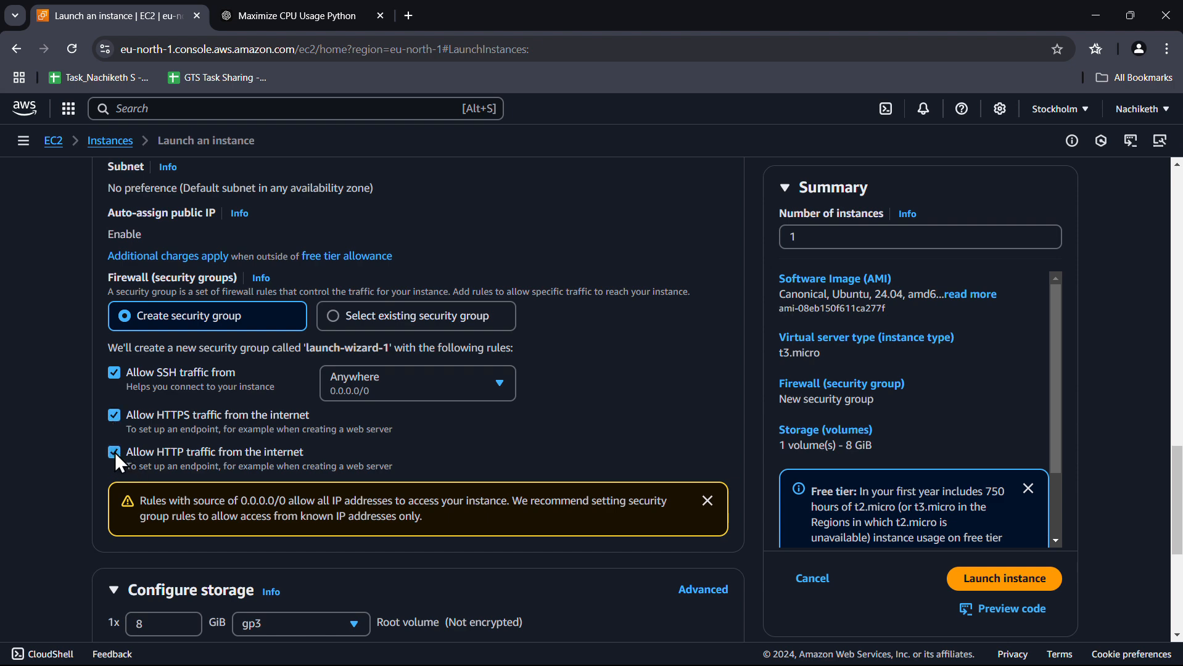
{"action": "scroll", "coordinate": [436, 417], "scroll_direction": "down", "scroll_amount": 5}
{"action": "left_click", "coordinate": [197, 593]}
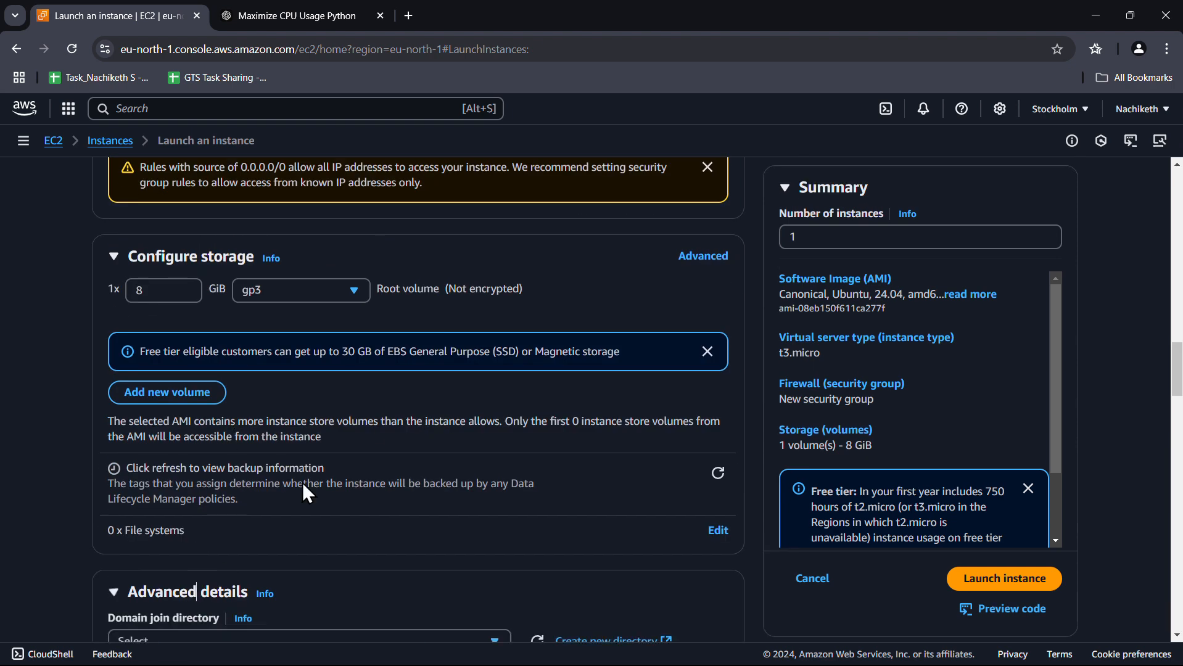
{"action": "scroll", "coordinate": [343, 462], "scroll_direction": "down", "scroll_amount": 20}
{"action": "scroll", "coordinate": [346, 464], "scroll_direction": "down", "scroll_amount": 1}
{"action": "left_click", "coordinate": [355, 395]}
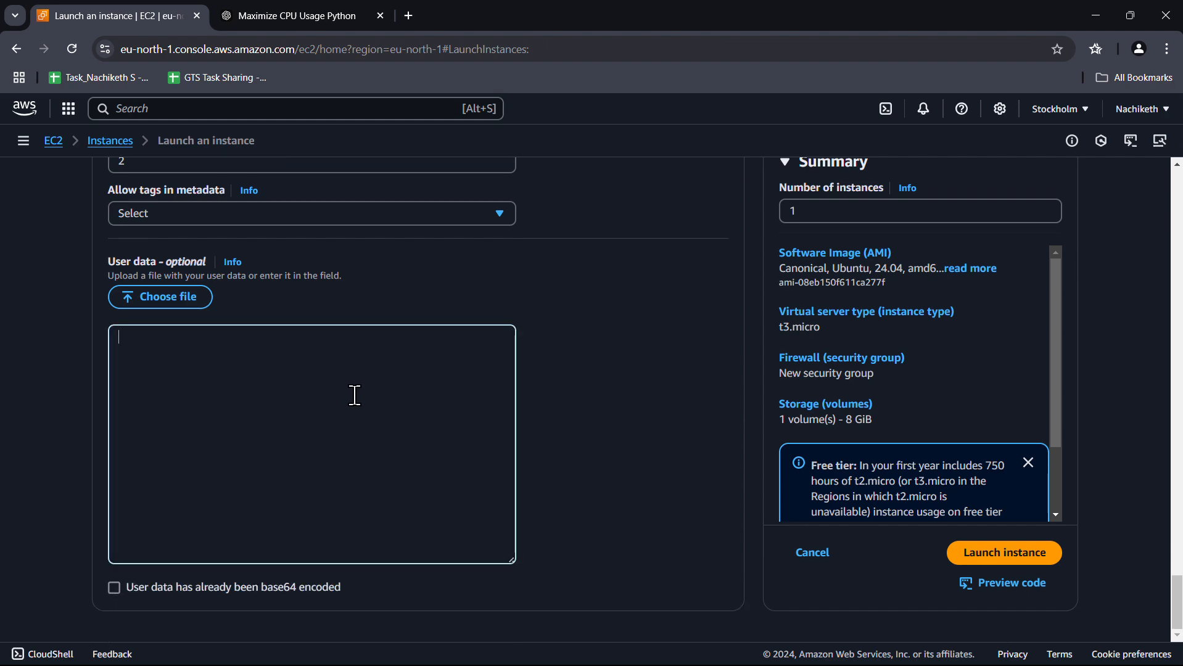
Launch Notepad++ from the Windows search
{"action": "key", "text": "super"}
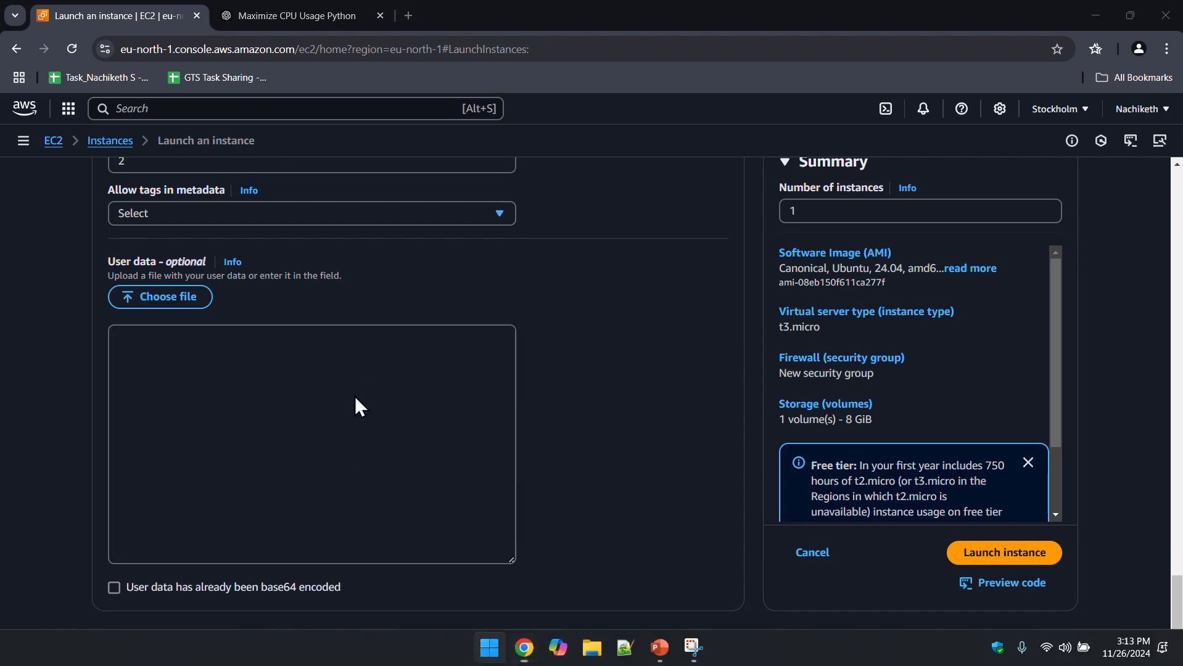
{"action": "type", "text": "telegram"}
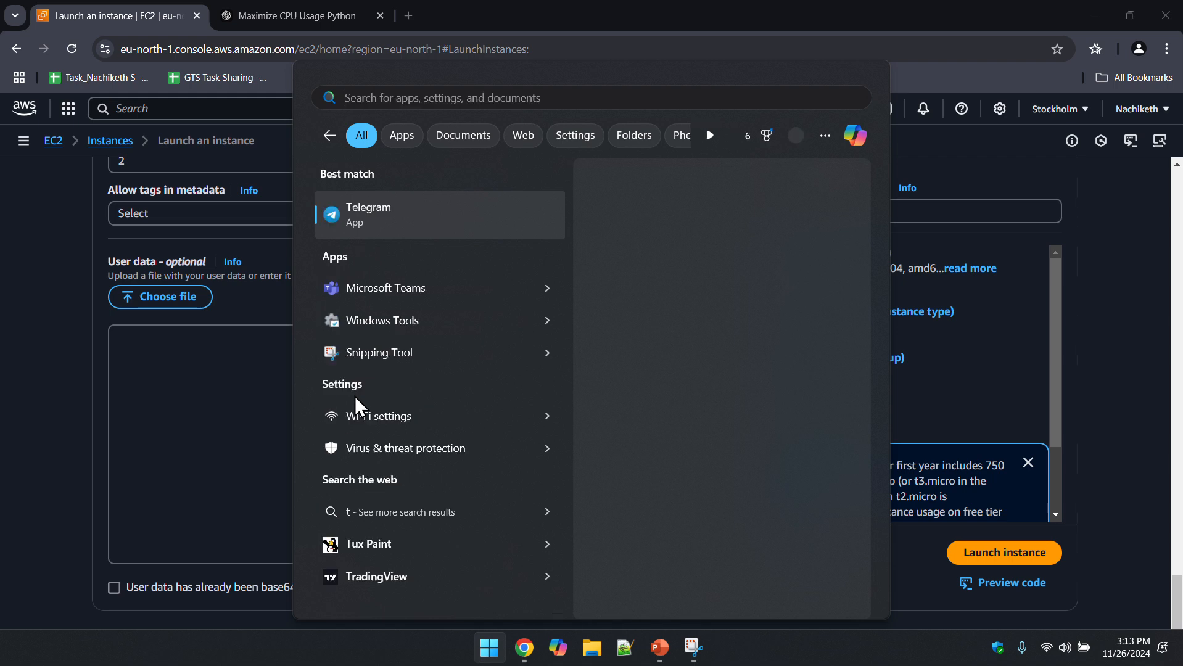
{"action": "key", "text": "BackSpace"}
{"action": "key", "text": "BackSpace"}
{"action": "type", "text": "notepad"}
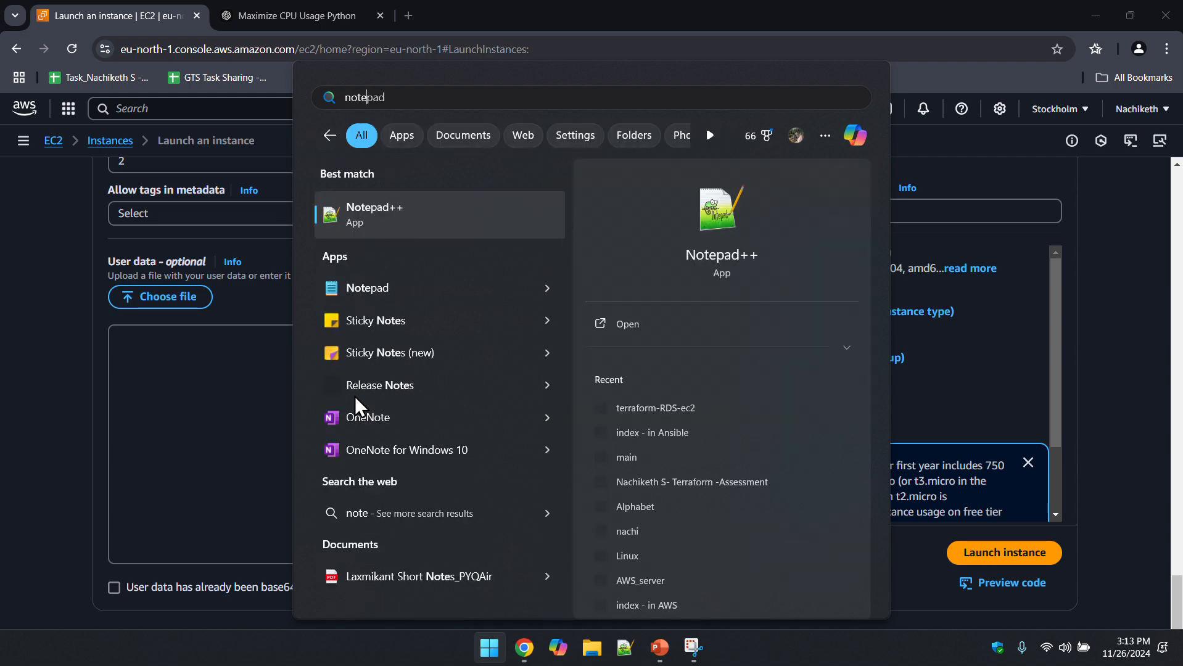
{"action": "key", "text": "Escape"}
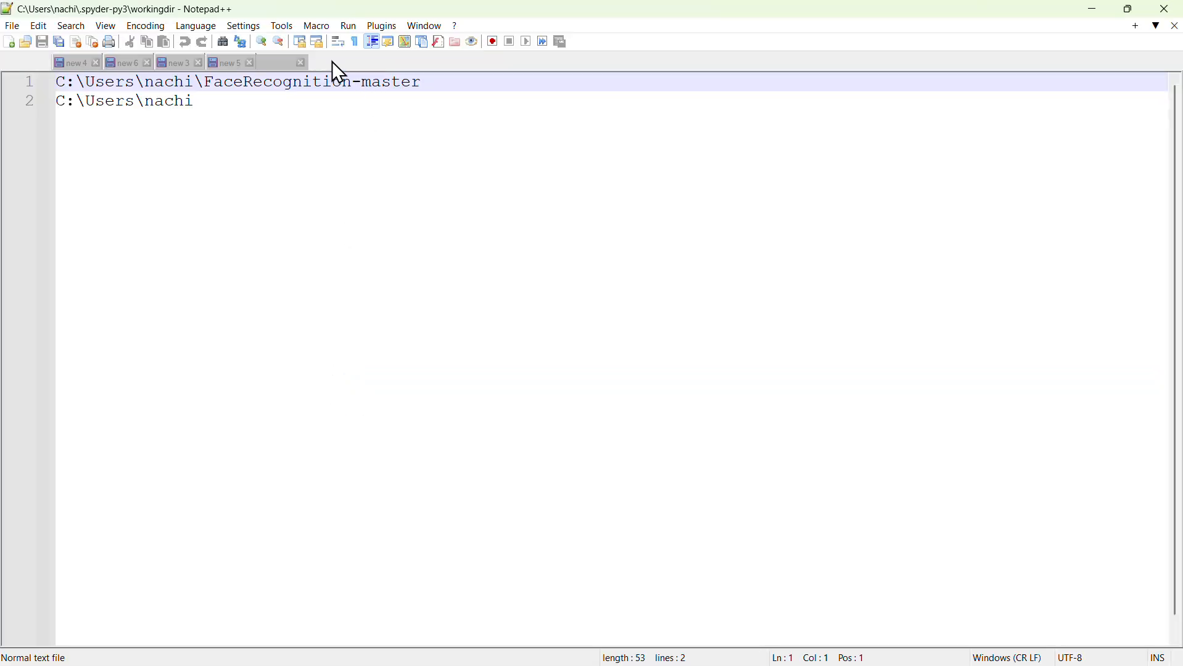
Copy the bash script from the 'new 1' document and return to the browser
{"action": "left_click", "coordinate": [286, 65]}
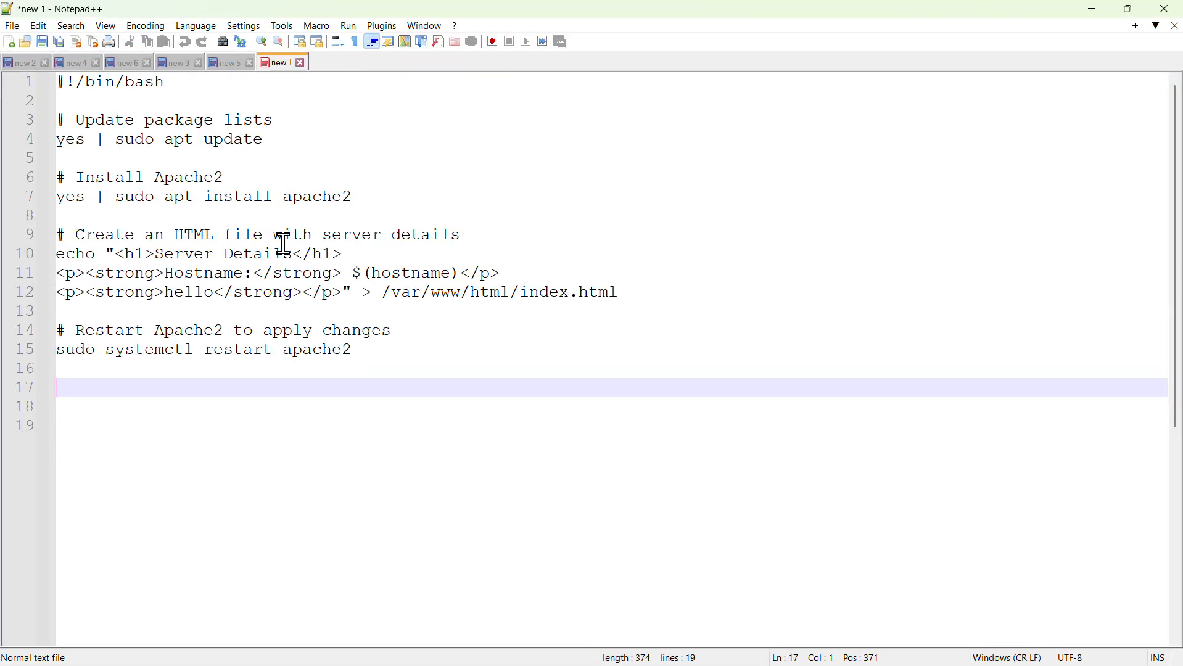
{"action": "left_click_drag", "start_coordinate": [62, 81], "coordinate": [383, 360]}
{"action": "key", "text": "ctrl+c"}
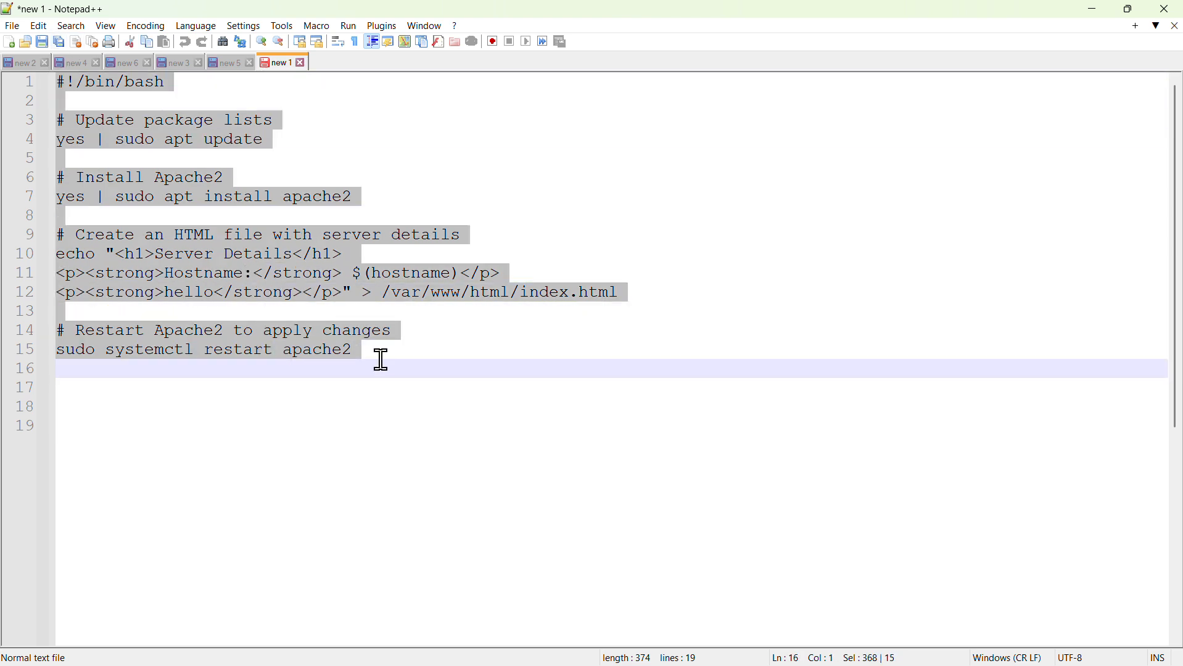
{"action": "key", "text": "alt+Tab"}
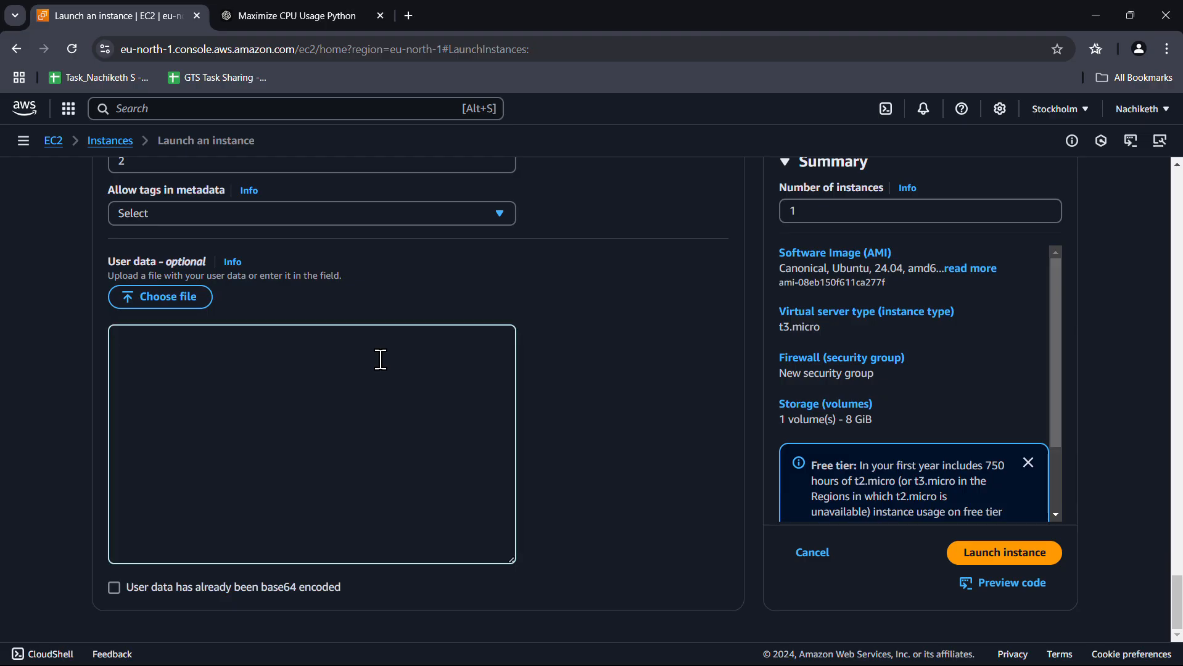
Paste the Apache script into User data and add '#install python' and 'sudo apt update' lines
{"action": "key", "text": "ctrl+v"}
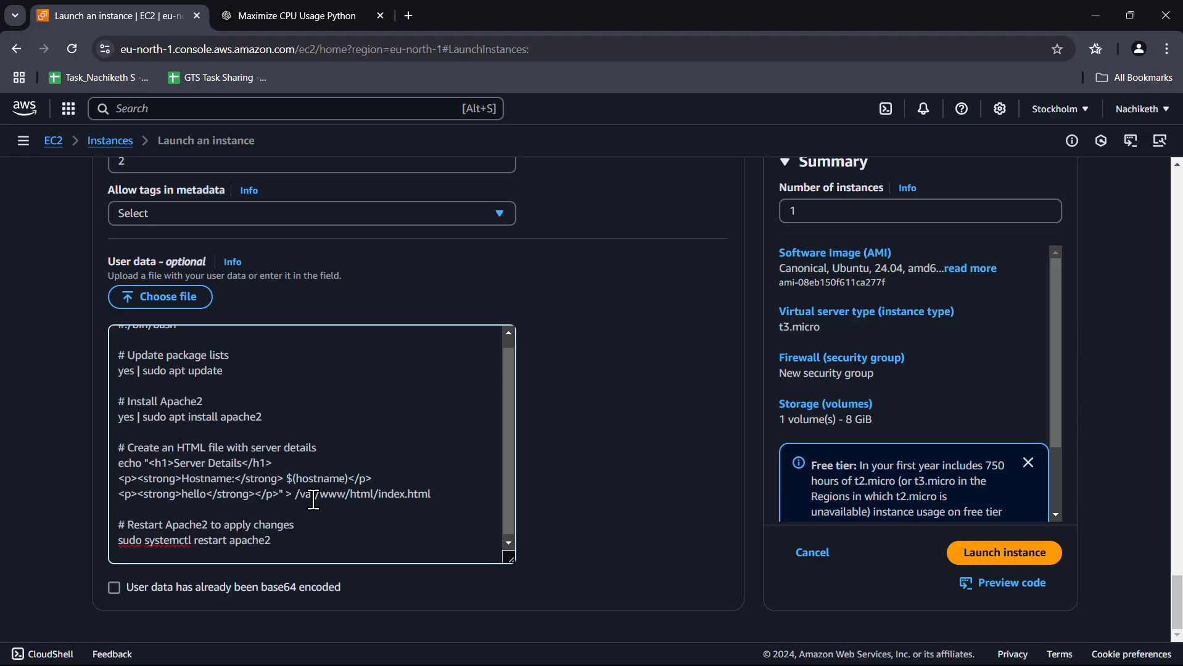
{"action": "scroll", "coordinate": [313, 500], "scroll_direction": "down", "scroll_amount": 1}
{"action": "type", "text": "#install python"}
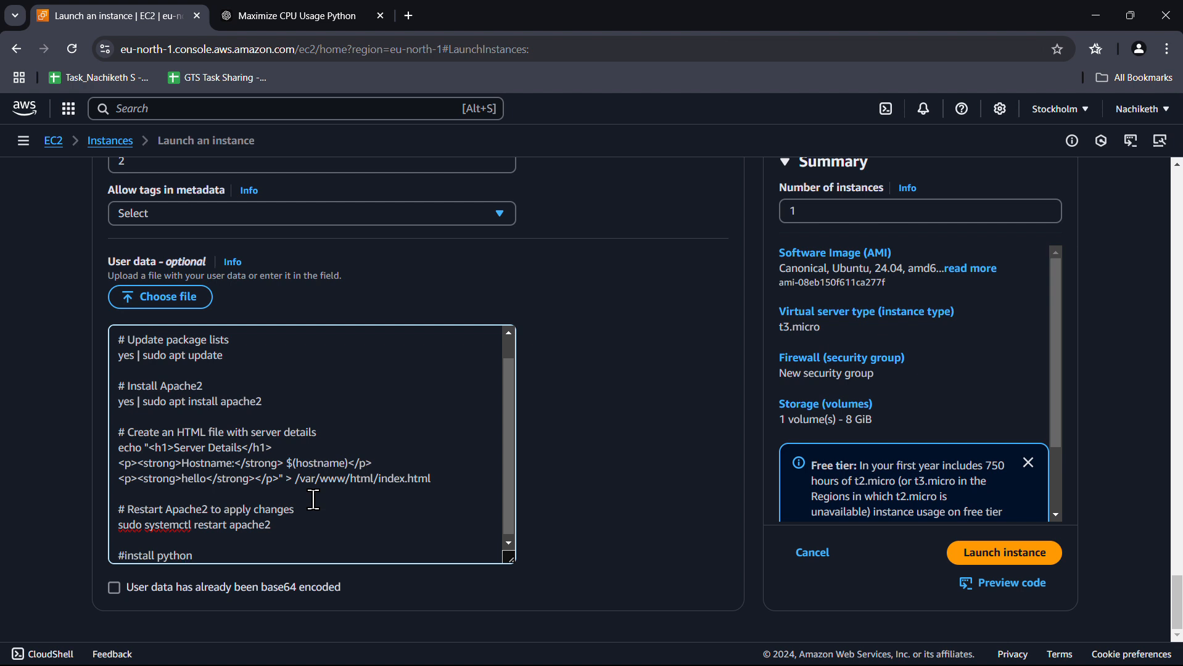
{"action": "key", "text": "Return"}
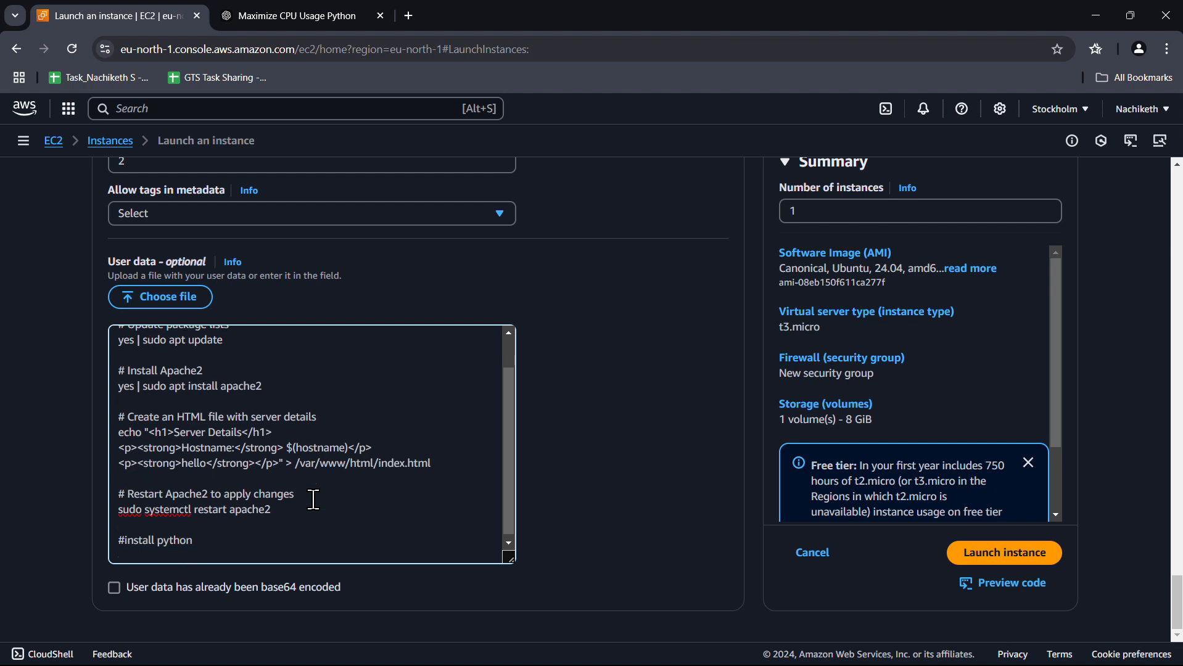
{"action": "type", "text": "ap"}
{"action": "key", "text": "BackSpace"}
{"action": "key", "text": "BackSpace"}
{"action": "key", "text": "BackSpace"}
{"action": "type", "text": "suod"}
{"action": "key", "text": "Return"}
{"action": "key", "text": "Return"}
{"action": "key", "text": "Return"}
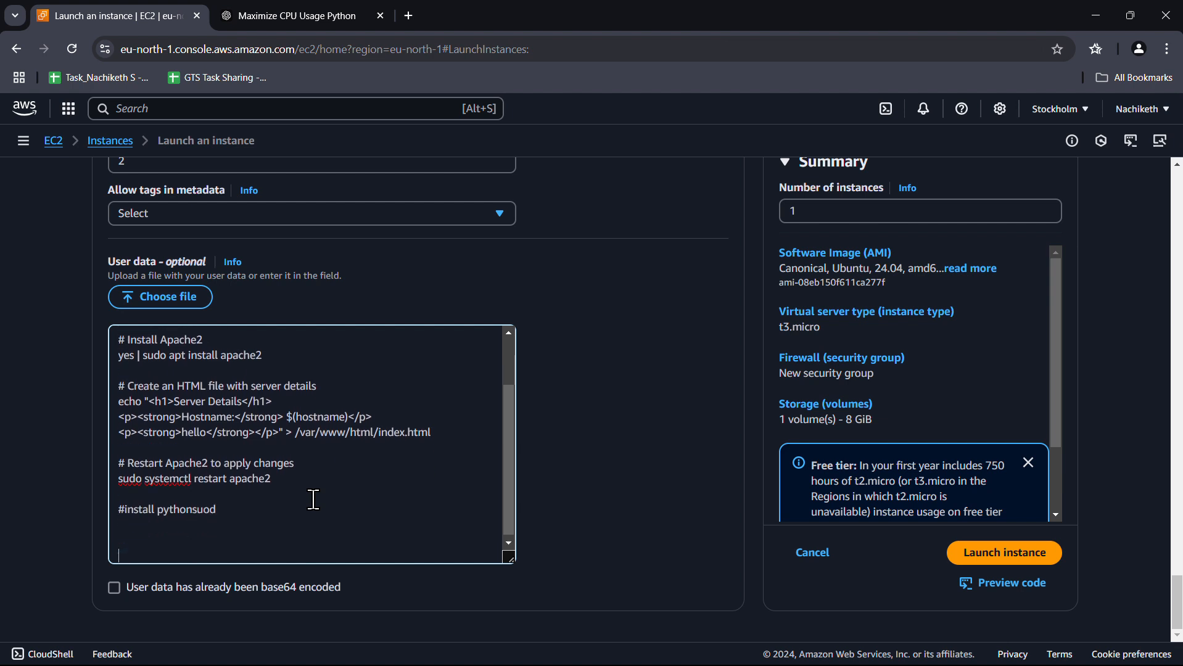
{"action": "key", "text": "BackSpace"}
{"action": "key", "text": "BackSpace"}
{"action": "key", "text": "BackSpace"}
{"action": "key", "text": "BackSpace"}
{"action": "key", "text": "BackSpace"}
{"action": "key", "text": "Return"}
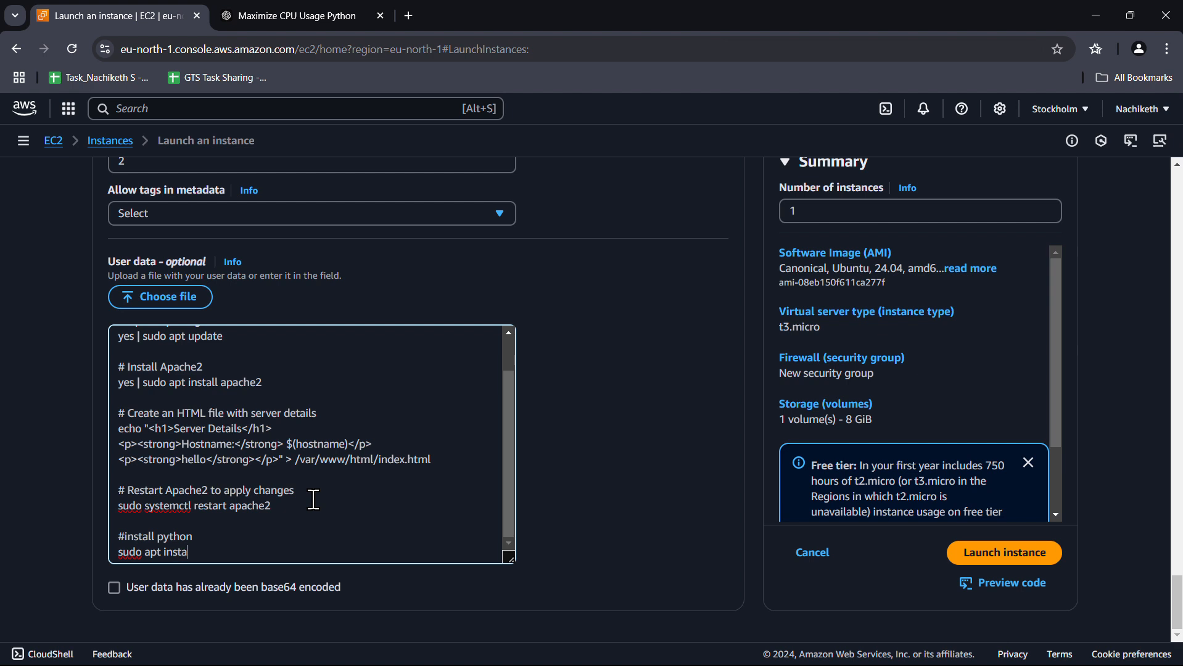
{"action": "key", "text": "BackSpace"}
{"action": "key", "text": "BackSpace"}
{"action": "key", "text": "BackSpace"}
{"action": "key", "text": "BackSpace"}
{"action": "type", "text": "date"}
{"action": "key", "text": "Return"}
{"action": "type", "text": "su"}
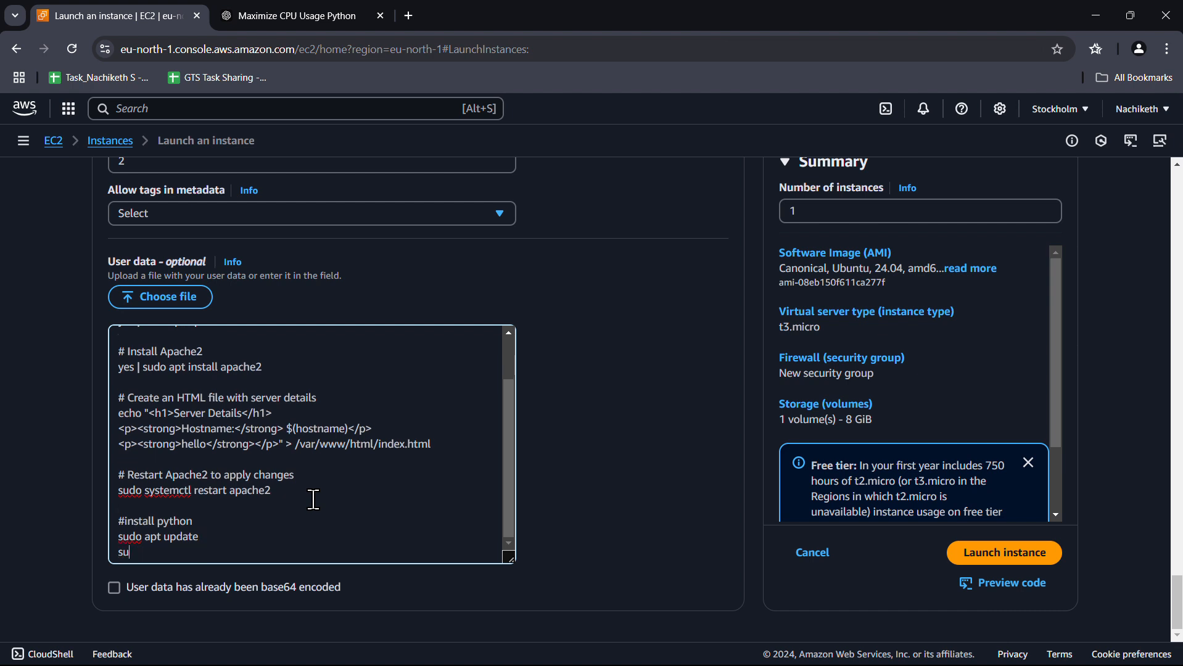
{"action": "type", "text": "do apt install python3 -y"}
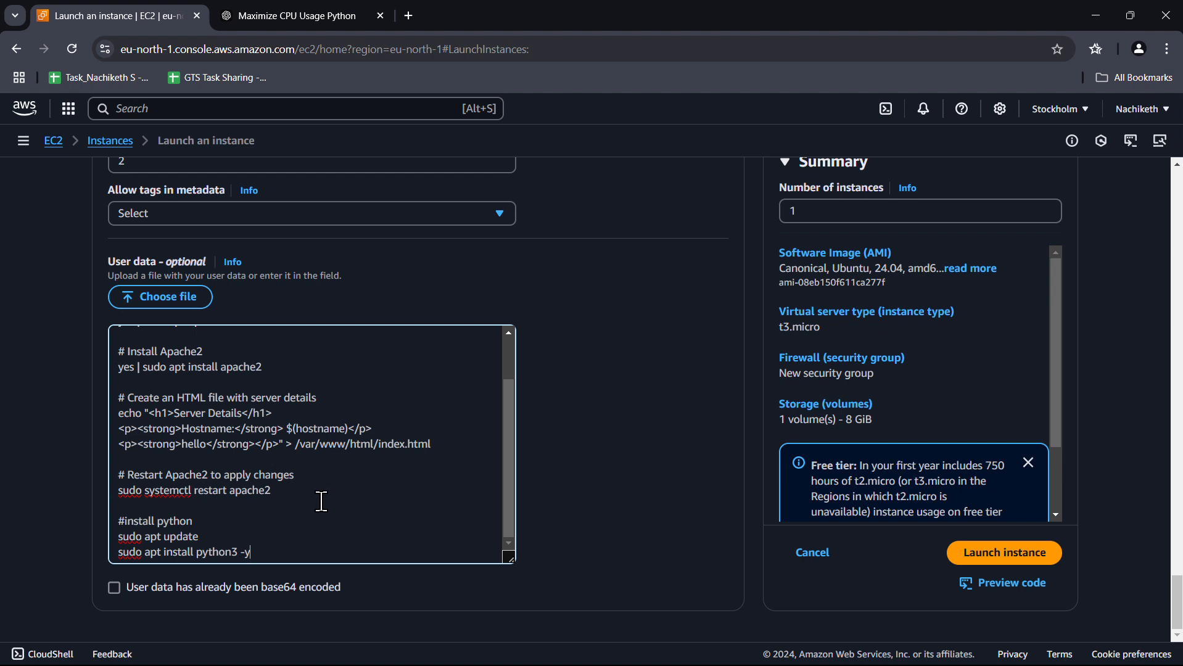
Add 'yes | sudo apt install python3', review the lines, and launch the instance
{"action": "scroll", "coordinate": [320, 501], "scroll_direction": "up", "scroll_amount": 2}
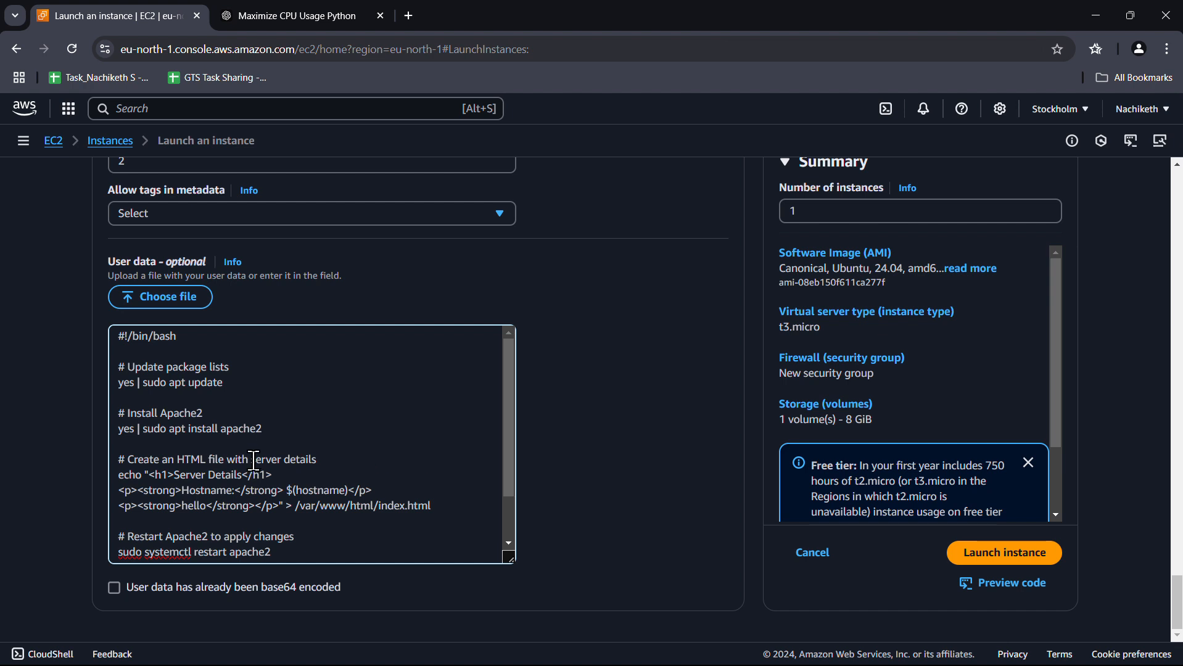
{"action": "type", "text": "#install python sudo apt update sudo apt install python3 -y"}
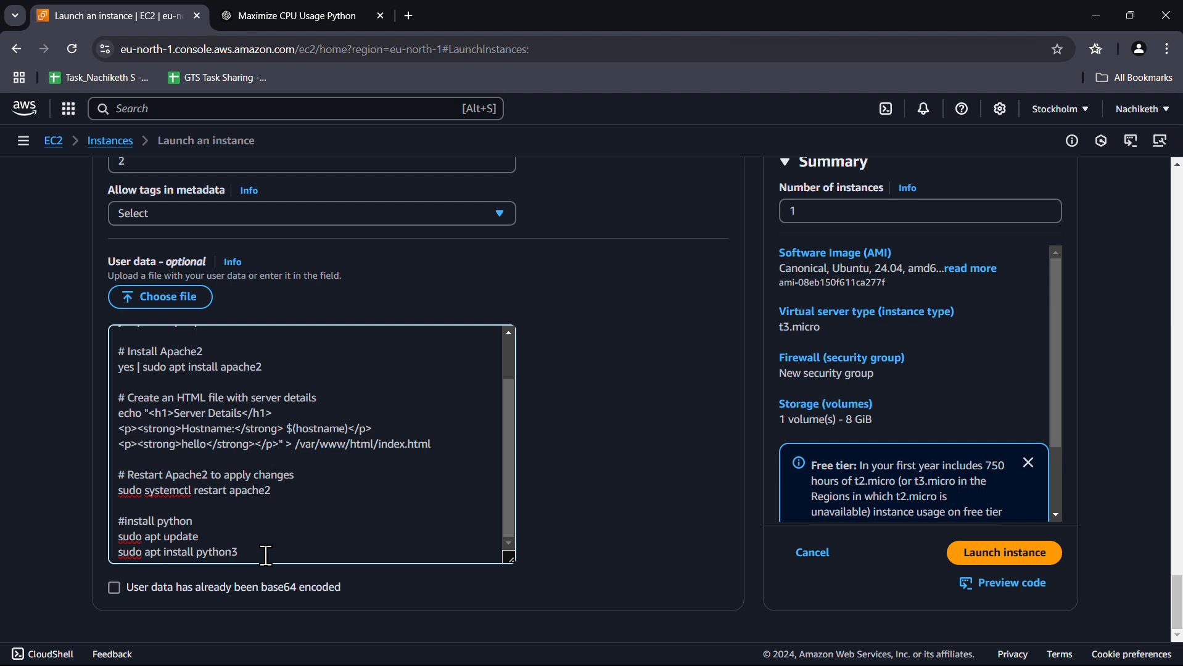
{"action": "type", "text": "yes "}
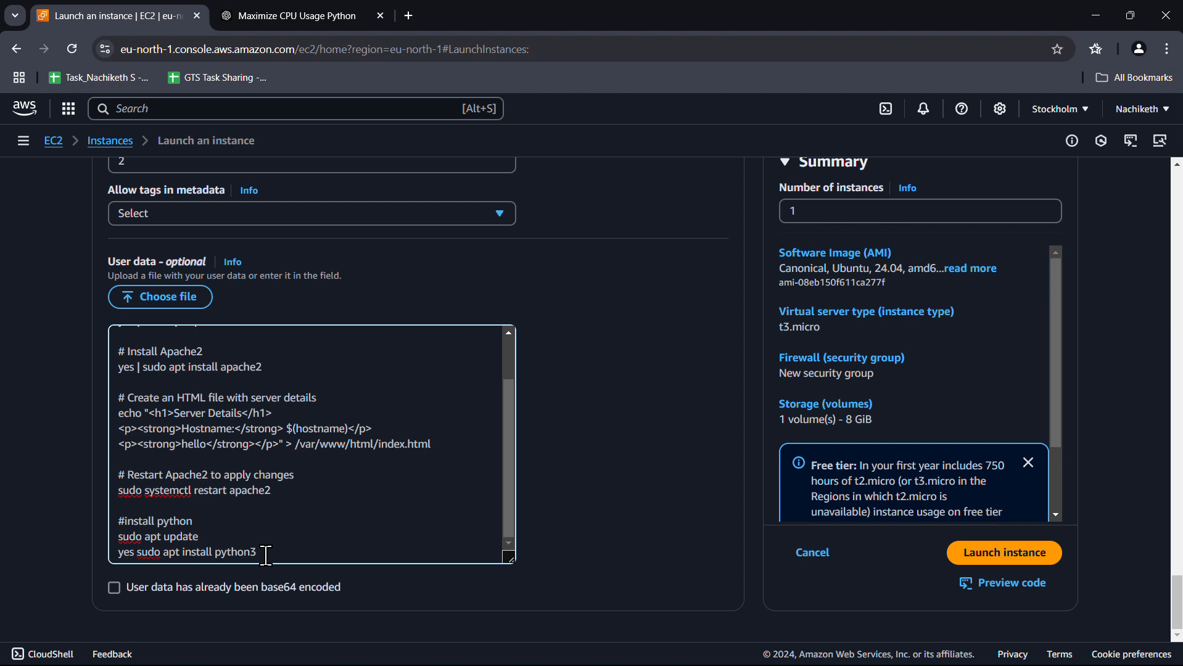
{"action": "type", "text": "|"}
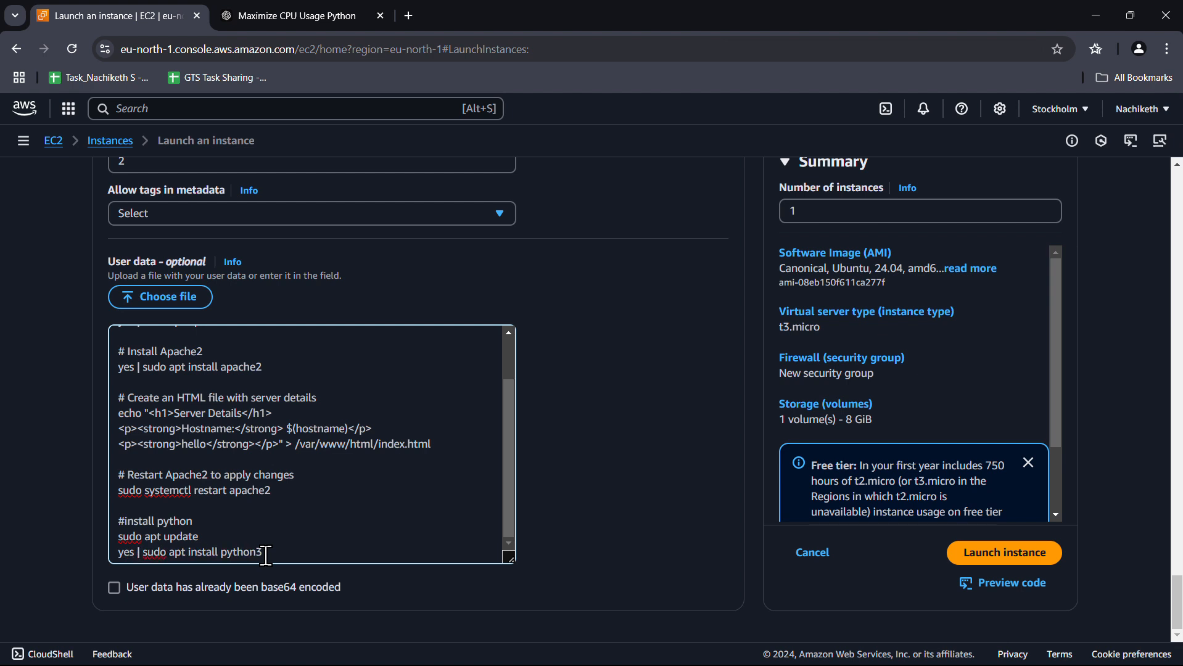
{"action": "scroll", "coordinate": [270, 542], "scroll_direction": "up", "scroll_amount": 2}
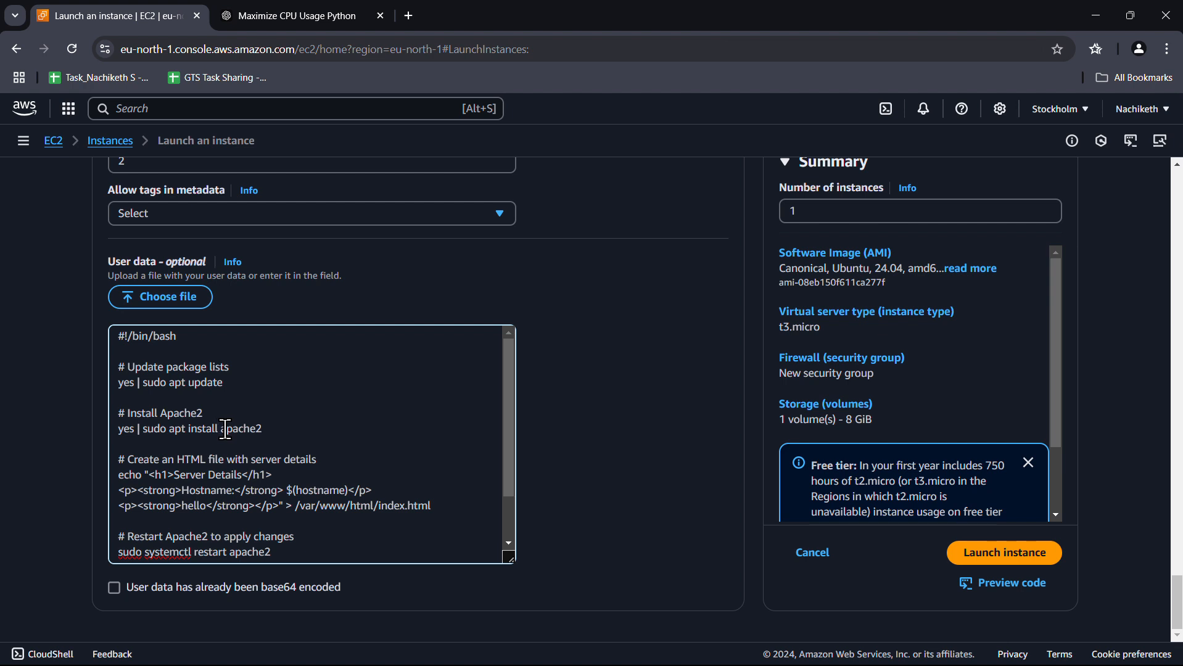
{"action": "scroll", "coordinate": [279, 425], "scroll_direction": "down", "scroll_amount": 2}
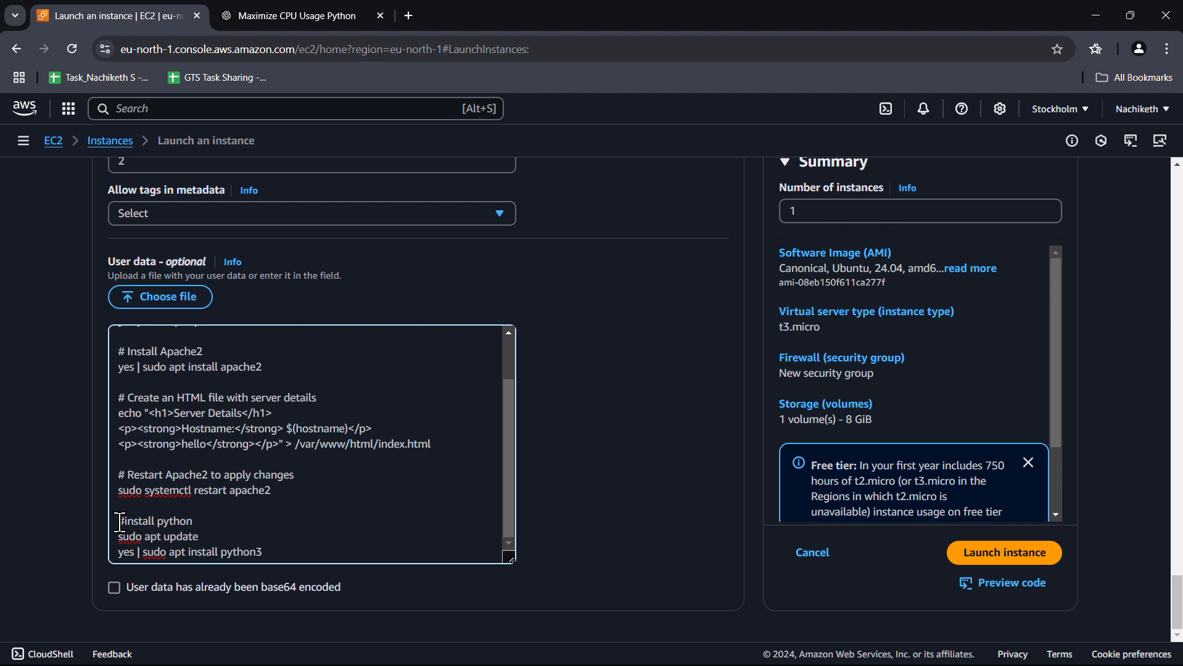
{"action": "left_click_drag", "start_coordinate": [119, 522], "coordinate": [268, 552]}
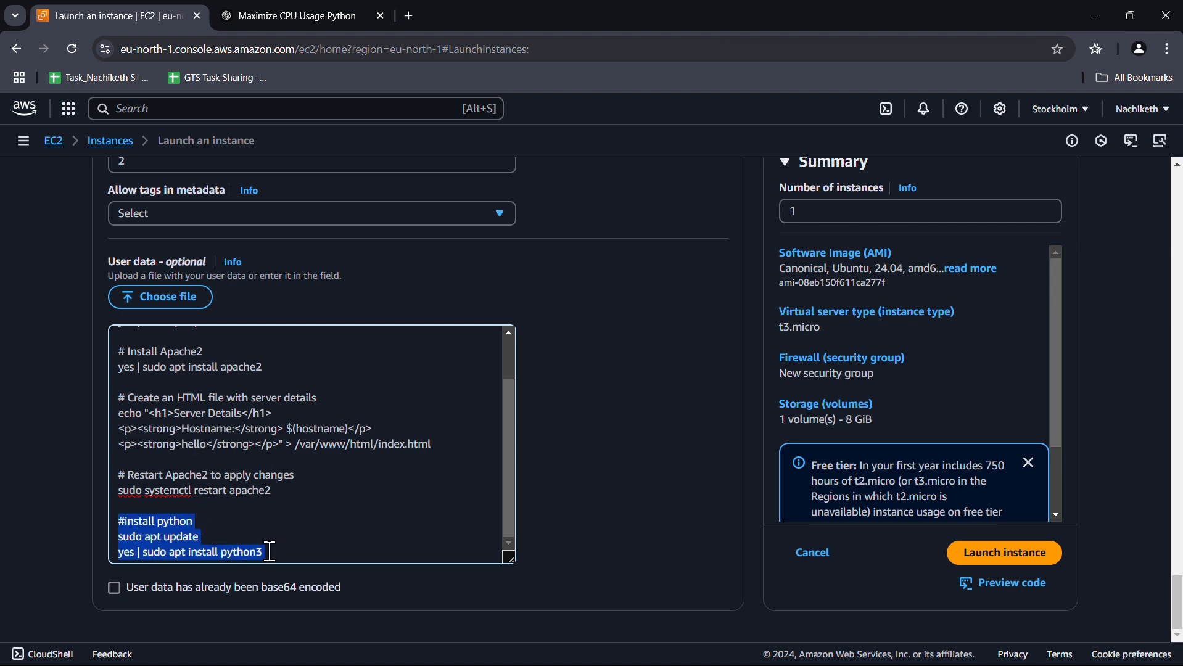
{"action": "left_click", "coordinate": [329, 529]}
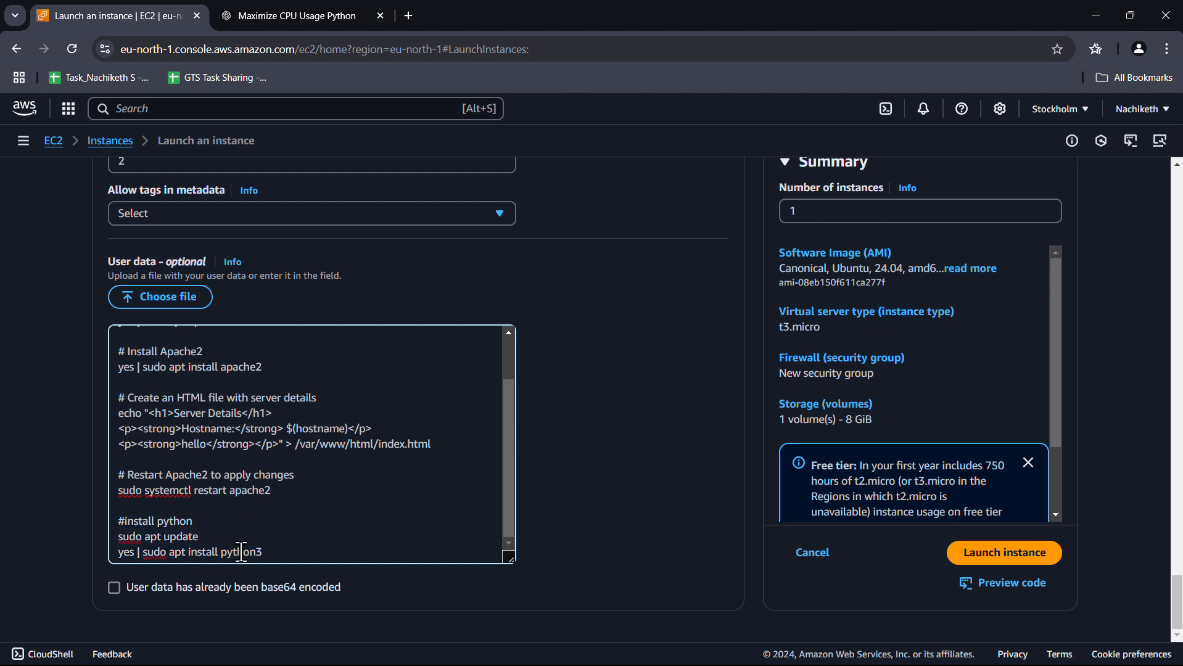
{"action": "left_click", "coordinate": [1015, 550]}
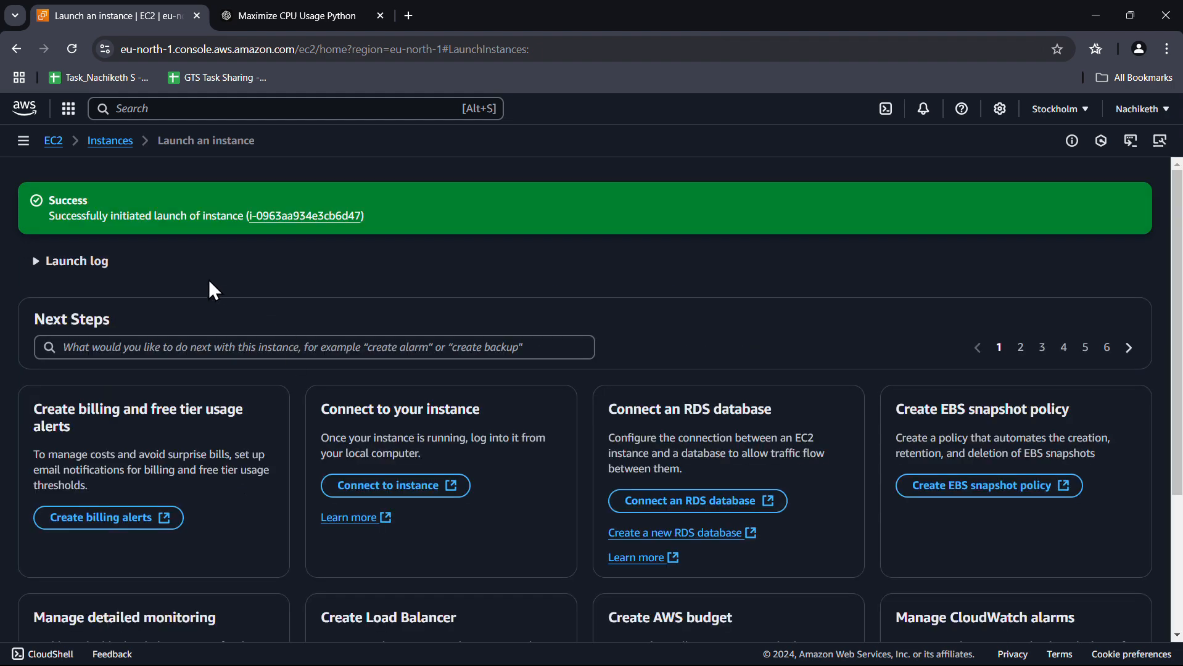
Refresh the EC2 instances list to see cpu running, and open Console Home in a new tab
{"action": "left_click", "coordinate": [112, 149]}
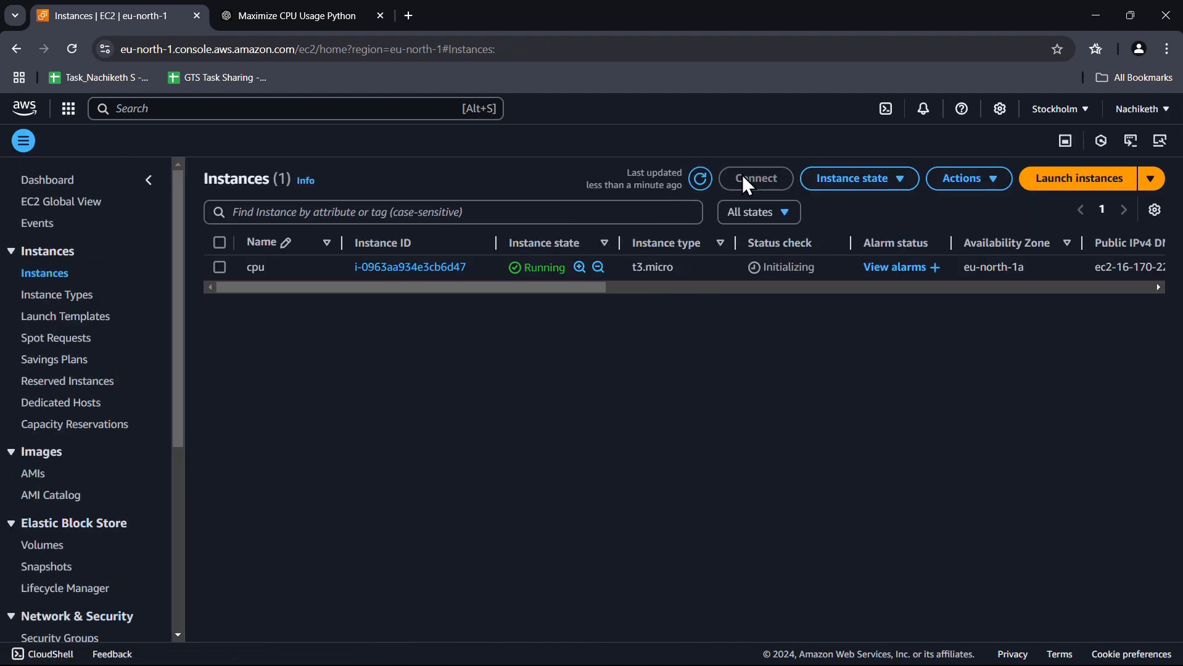
{"action": "left_click", "coordinate": [702, 179]}
{"action": "right_click", "coordinate": [24, 112]}
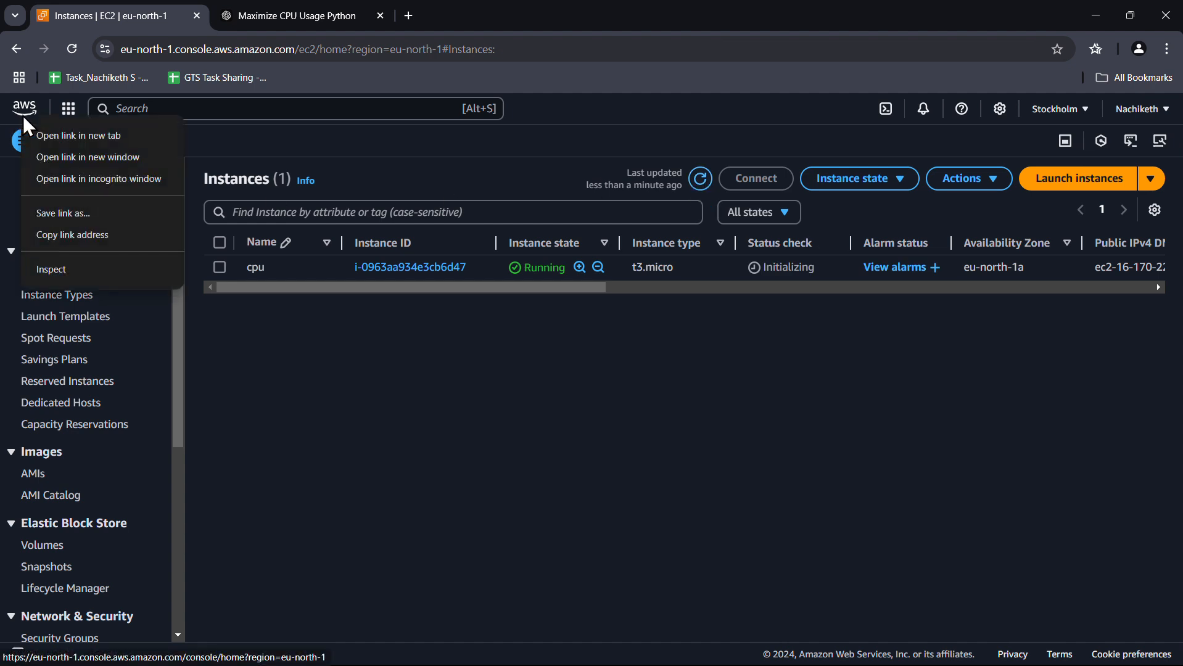
{"action": "key", "text": "Escape"}
{"action": "left_click", "coordinate": [279, 3]}
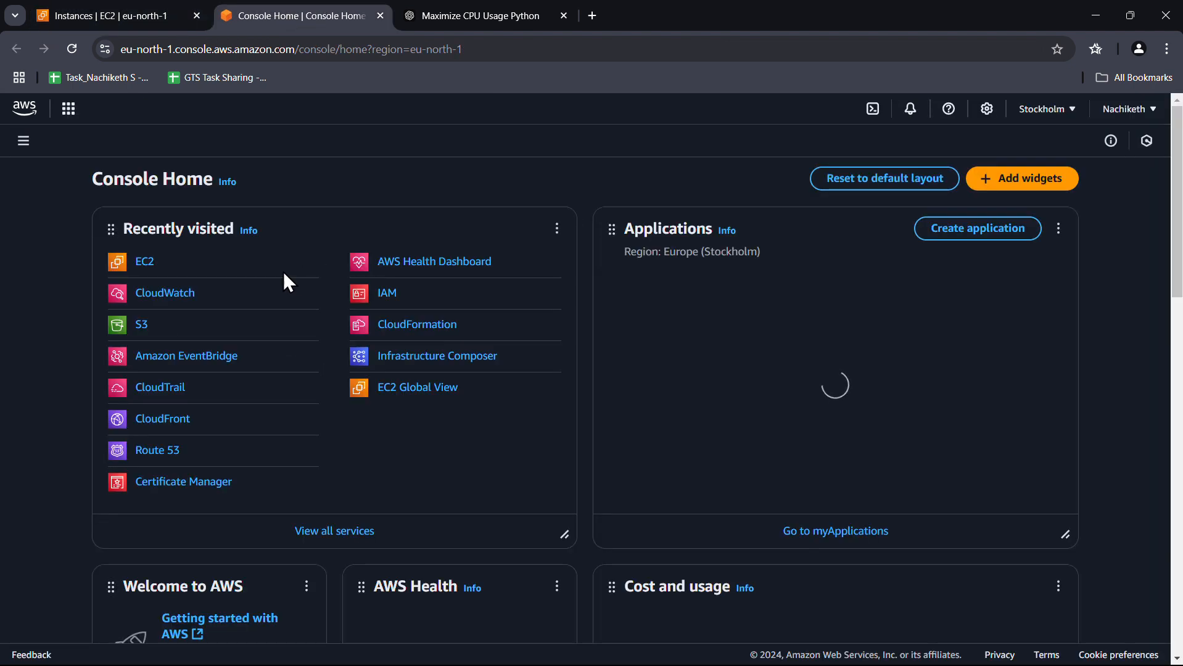
Open CloudWatch EC2 Per-Instance Metrics in the new tab, then select the cpu instance ID in EC2
{"action": "left_click", "coordinate": [183, 109]}
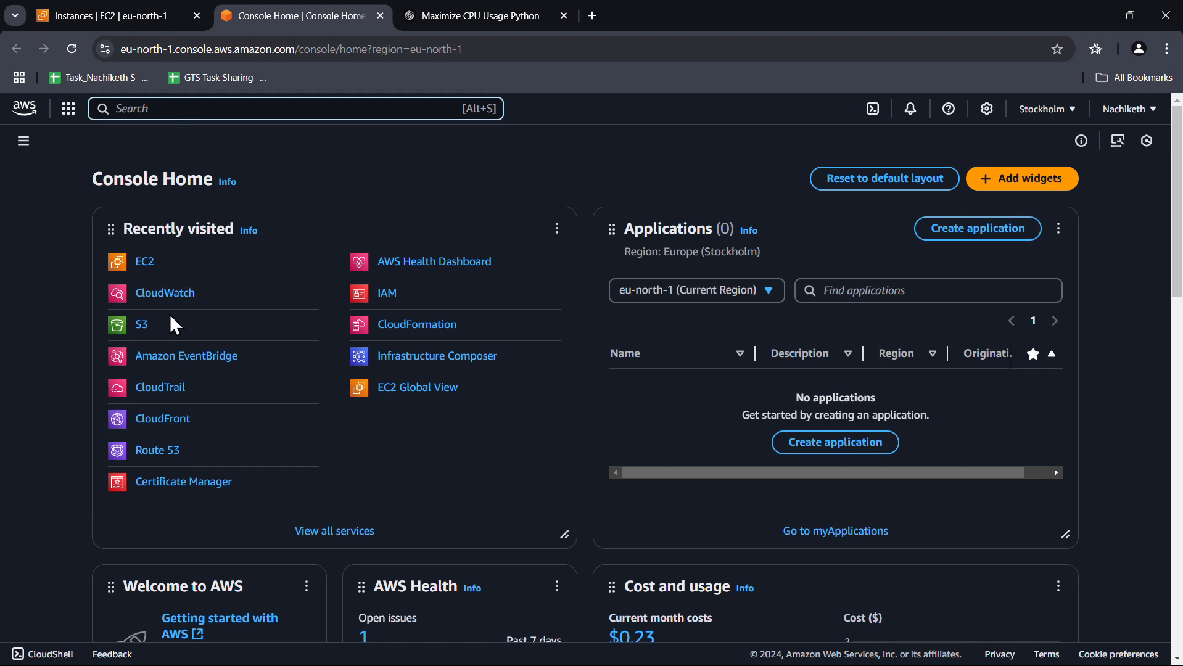
{"action": "left_click", "coordinate": [185, 292]}
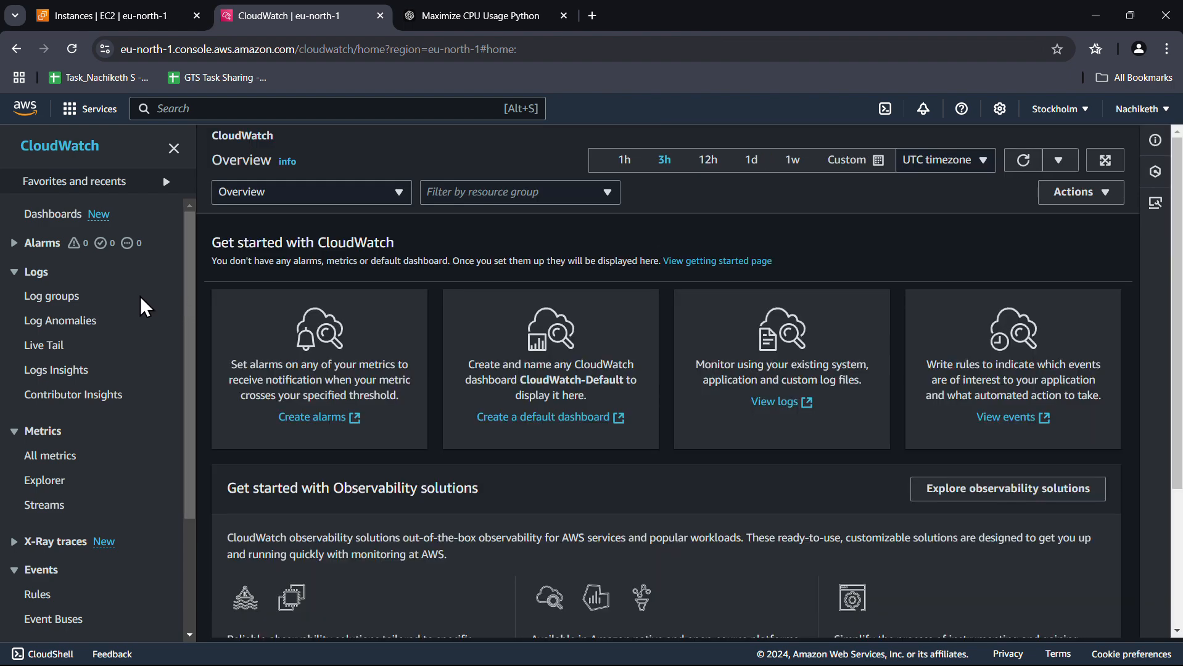
{"action": "left_click", "coordinate": [62, 297]}
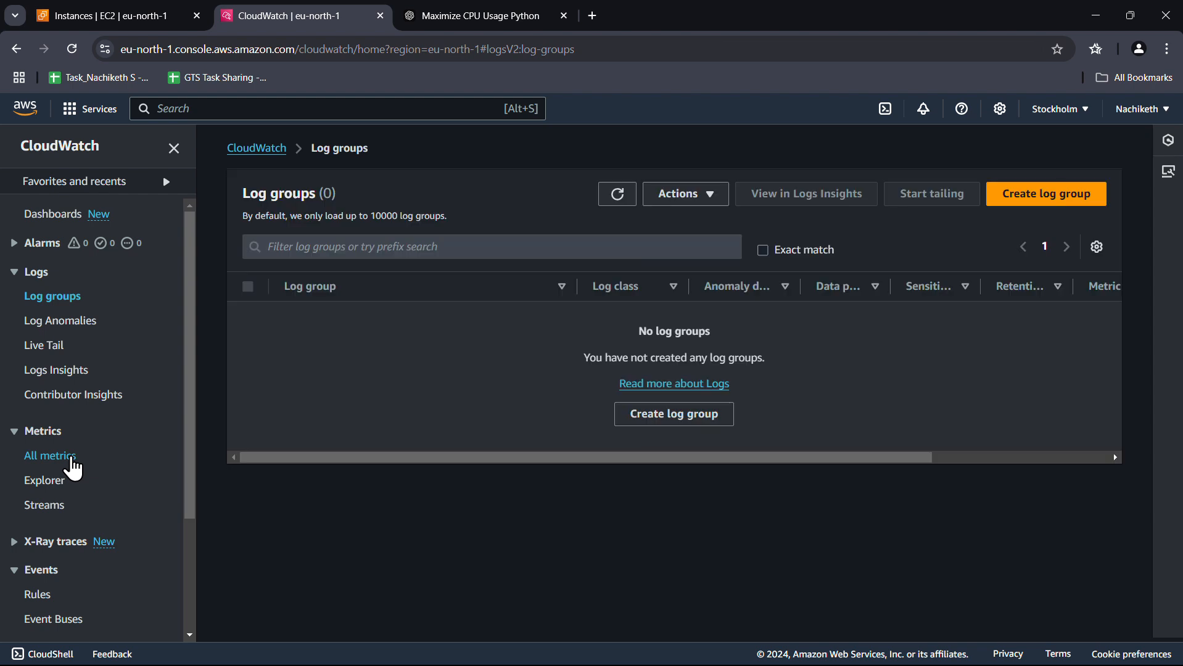
{"action": "left_click", "coordinate": [73, 463]}
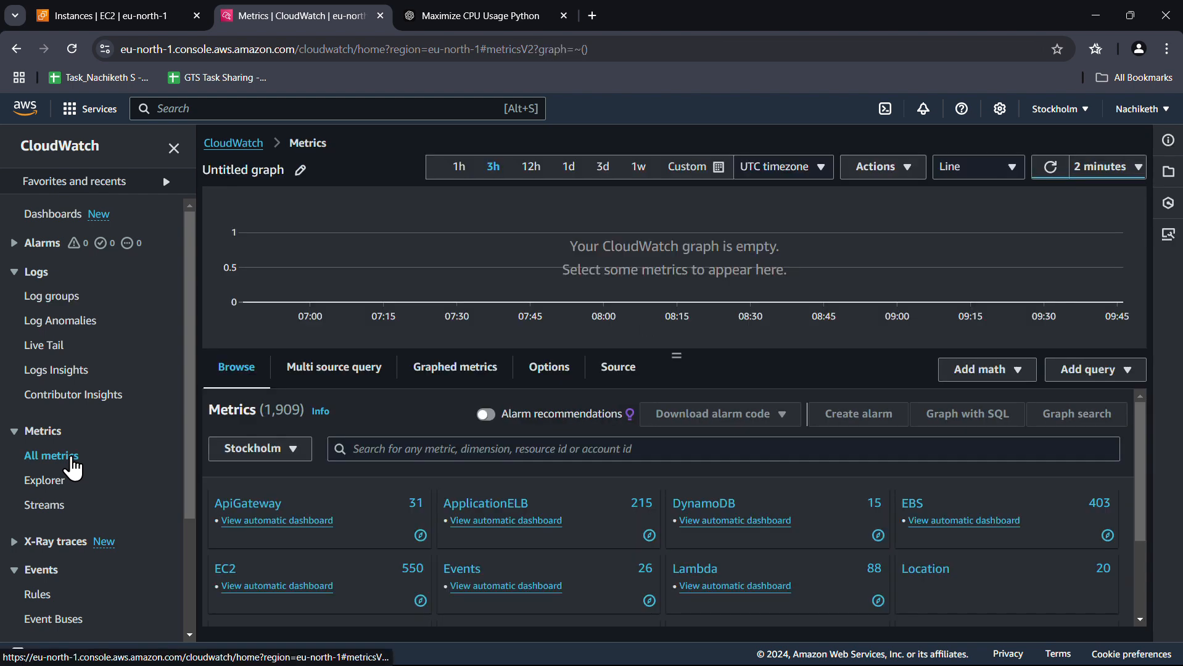
{"action": "left_click", "coordinate": [225, 569]}
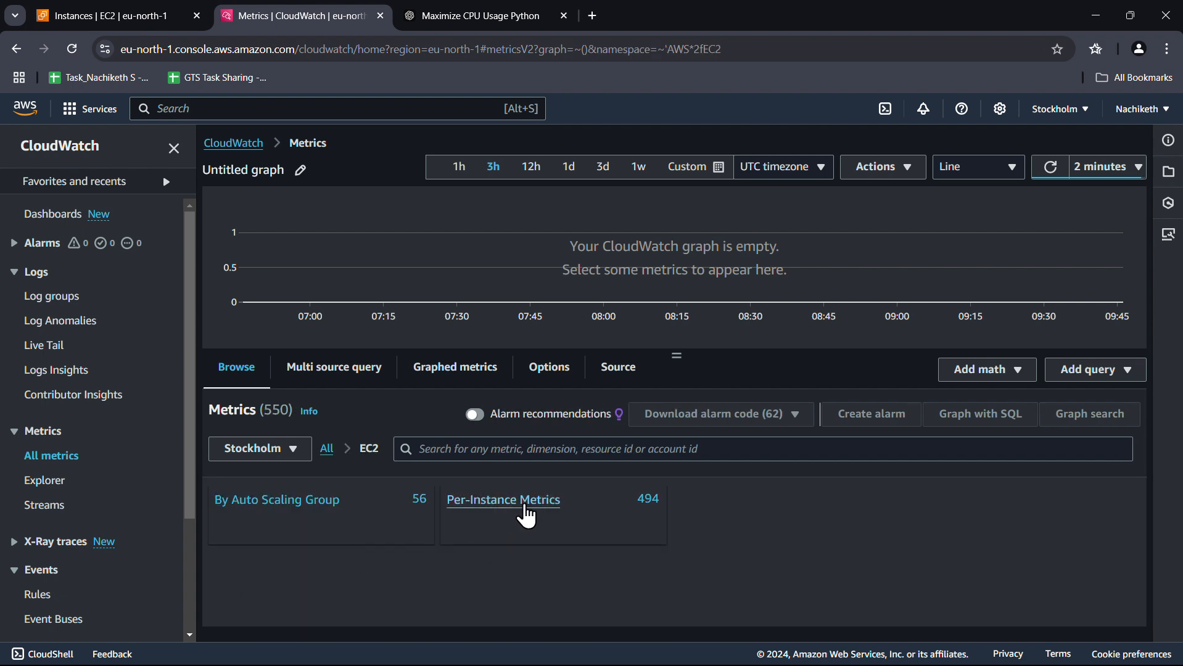
{"action": "left_click", "coordinate": [536, 514]}
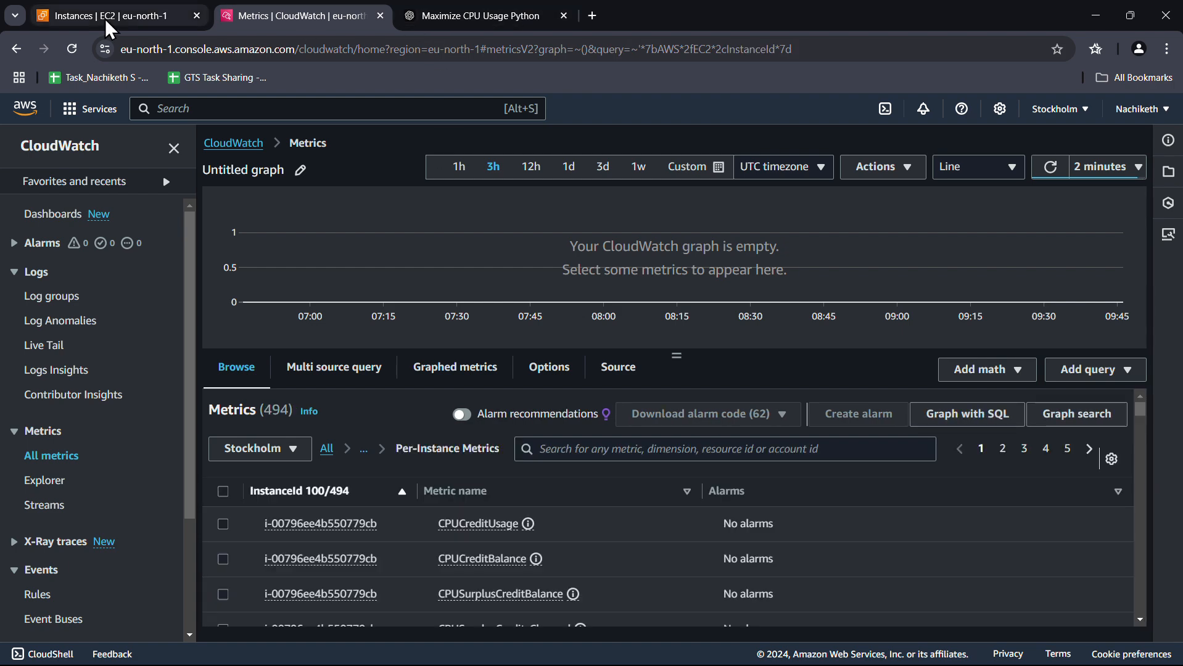
{"action": "left_click", "coordinate": [106, 23]}
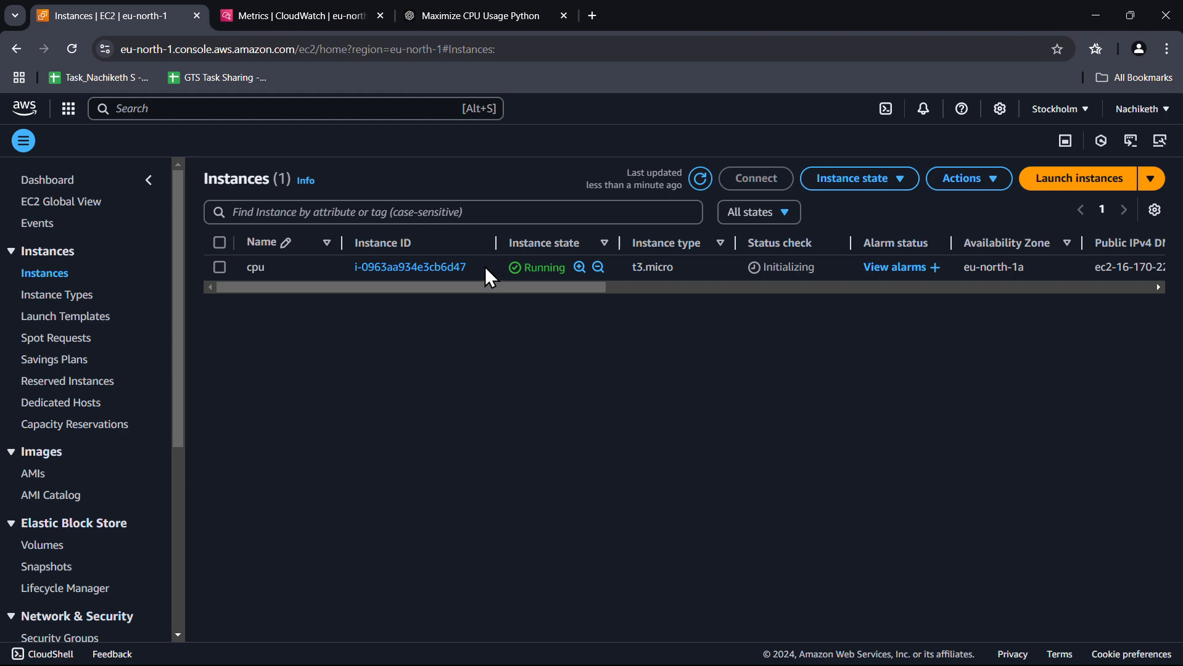
{"action": "left_click_drag", "start_coordinate": [476, 265], "coordinate": [355, 264]}
{"action": "key", "text": "ctrl+c"}
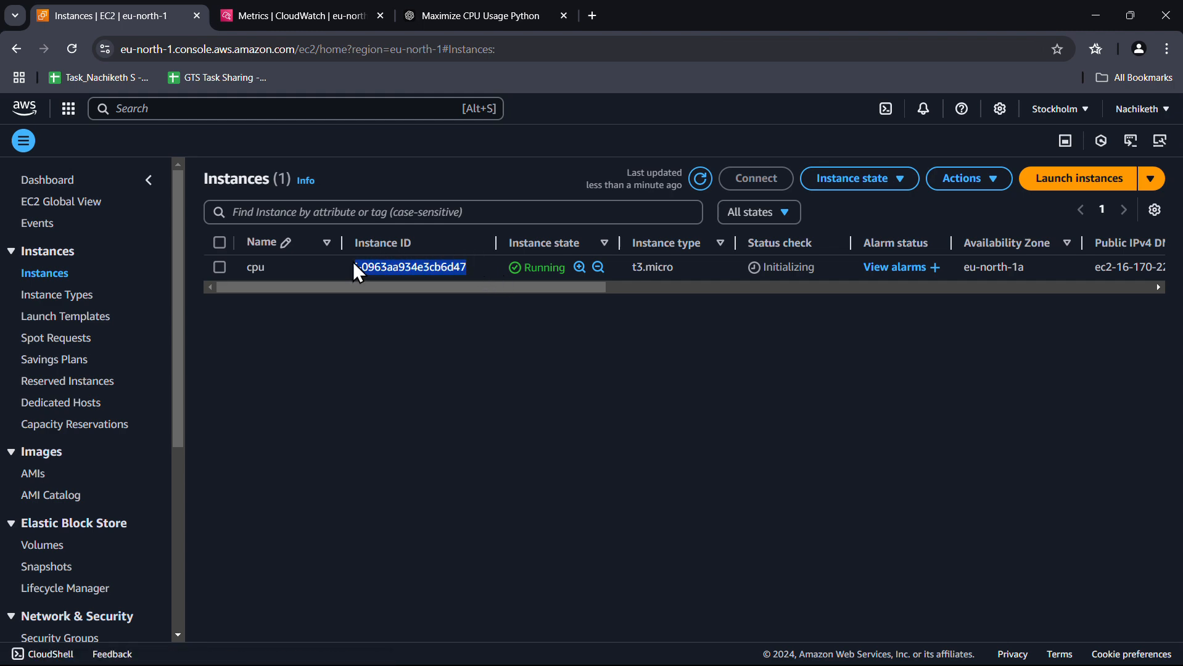
Filter CloudWatch metrics by the pasted cpu instance ID, review the six EBS metrics, and return to EC2
{"action": "left_click", "coordinate": [291, 2]}
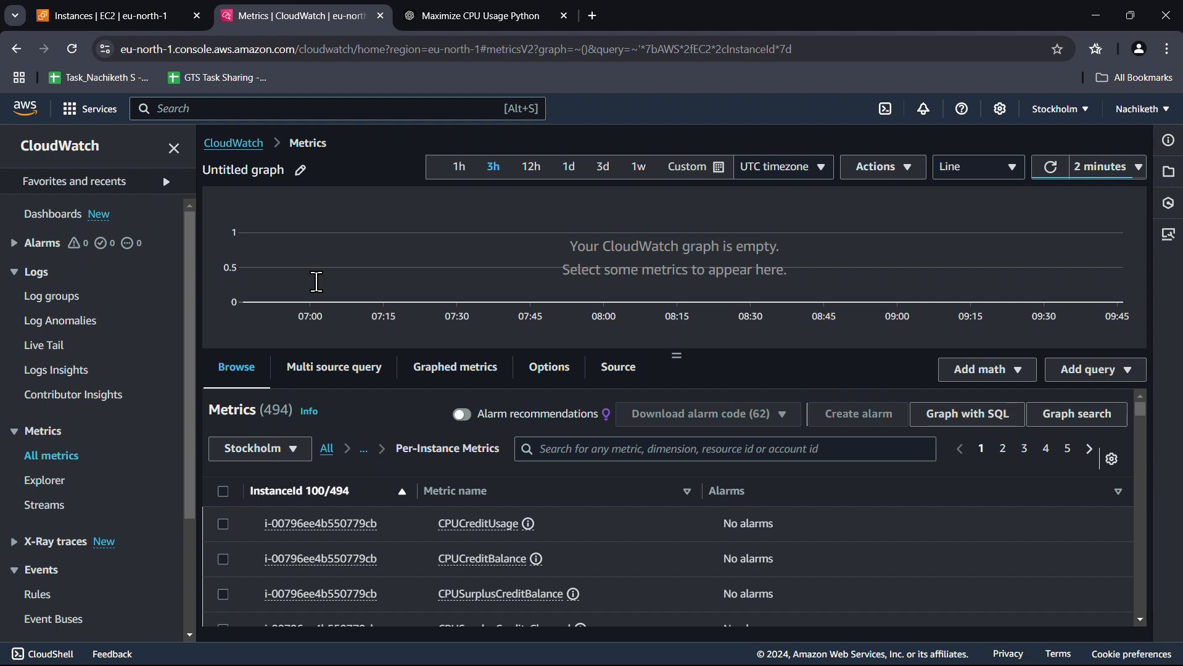
{"action": "left_click", "coordinate": [576, 459]}
{"action": "key", "text": "ctrl+v"}
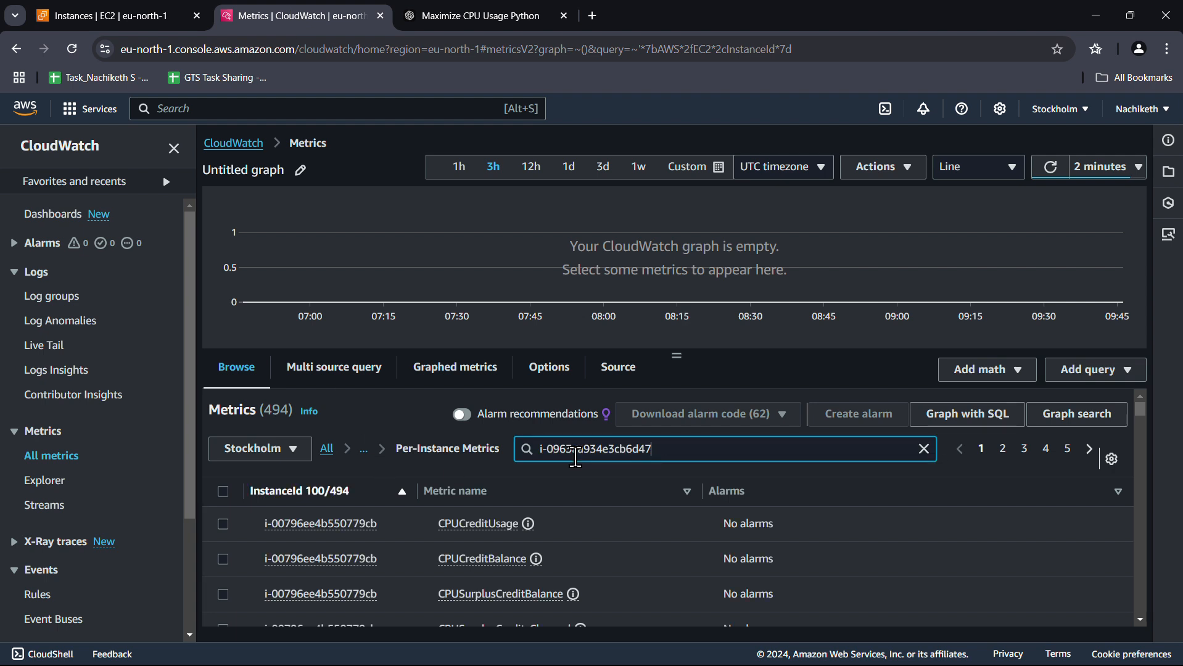
{"action": "key", "text": "Return"}
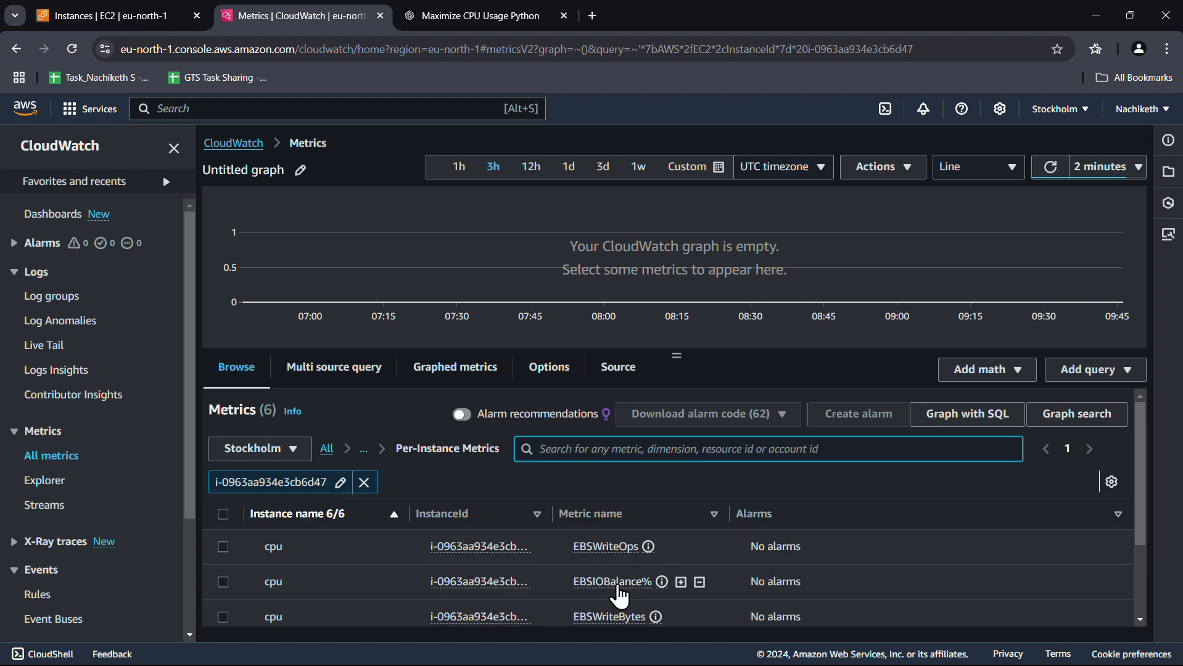
{"action": "scroll", "coordinate": [573, 556], "scroll_direction": "down", "scroll_amount": 2}
{"action": "scroll", "coordinate": [469, 561], "scroll_direction": "down", "scroll_amount": 1}
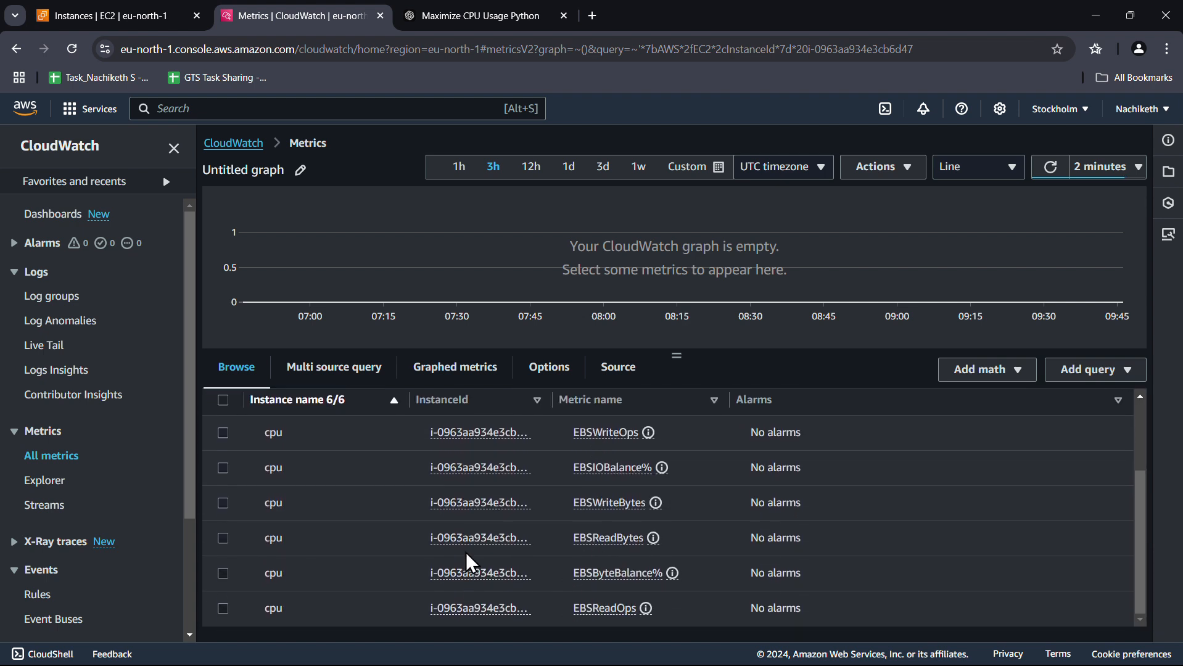
{"action": "scroll", "coordinate": [467, 561], "scroll_direction": "up", "scroll_amount": 2}
{"action": "scroll", "coordinate": [468, 563], "scroll_direction": "down", "scroll_amount": 2}
{"action": "scroll", "coordinate": [648, 550], "scroll_direction": "up", "scroll_amount": 3}
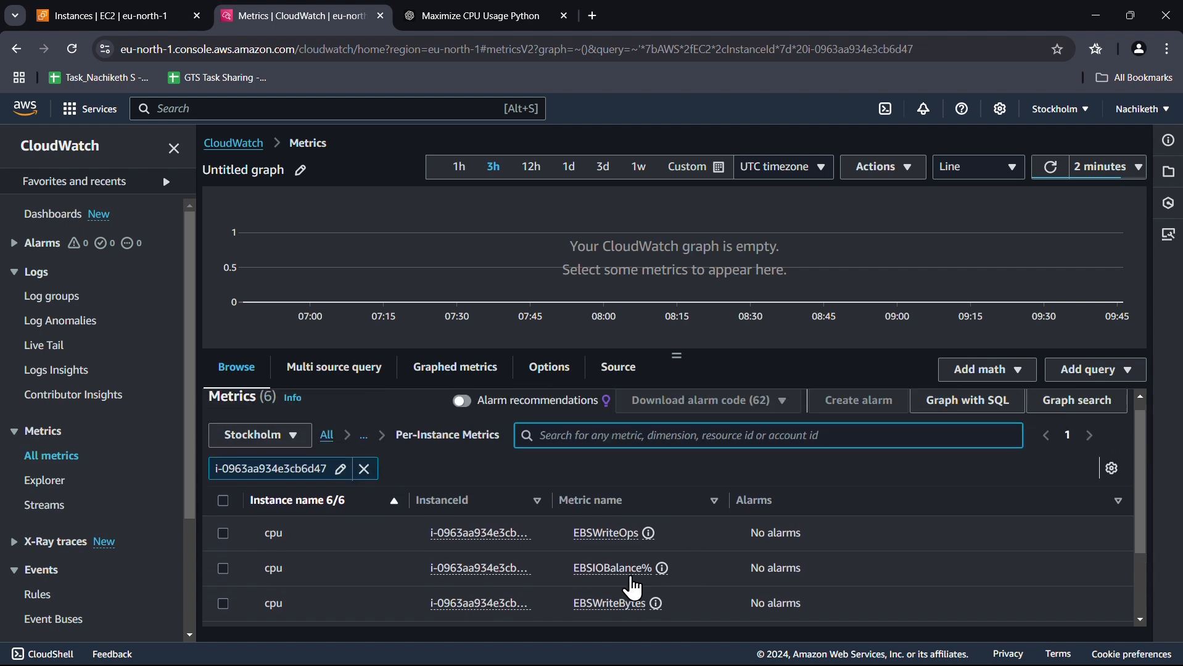
{"action": "left_click", "coordinate": [106, 24]}
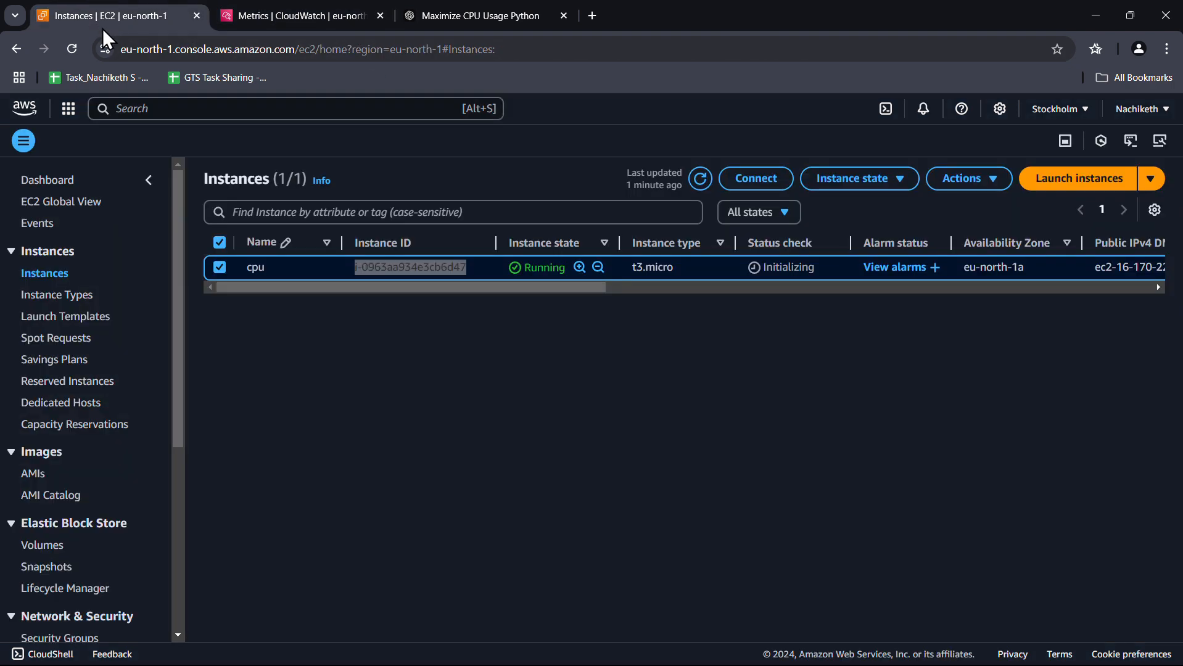
Select the cpu instance and open its details page
{"action": "left_click", "coordinate": [471, 393]}
{"action": "left_click", "coordinate": [219, 243]}
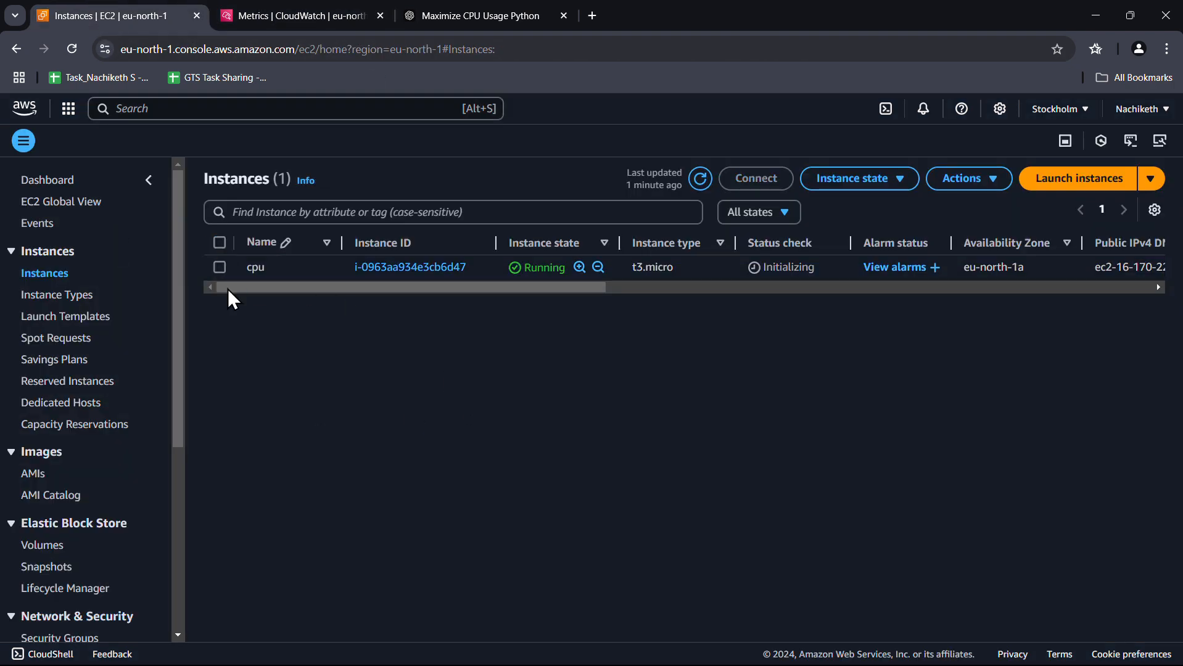
{"action": "left_click", "coordinate": [423, 261]}
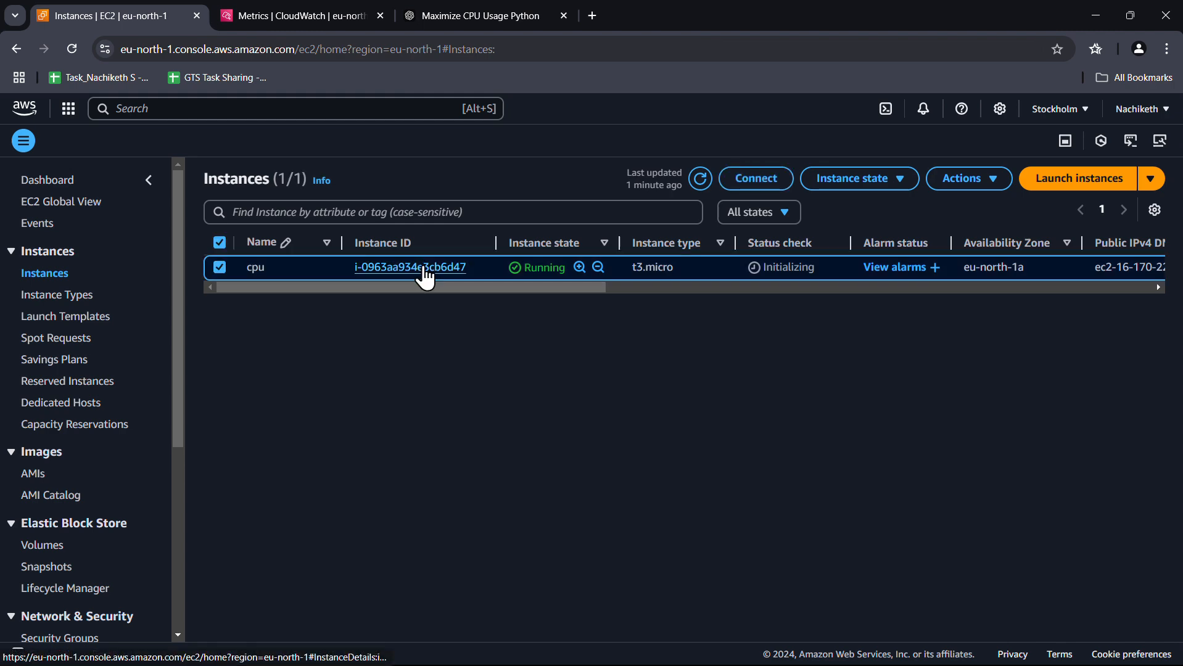
{"action": "left_click", "coordinate": [424, 270]}
{"action": "scroll", "coordinate": [738, 412], "scroll_direction": "down", "scroll_amount": 5}
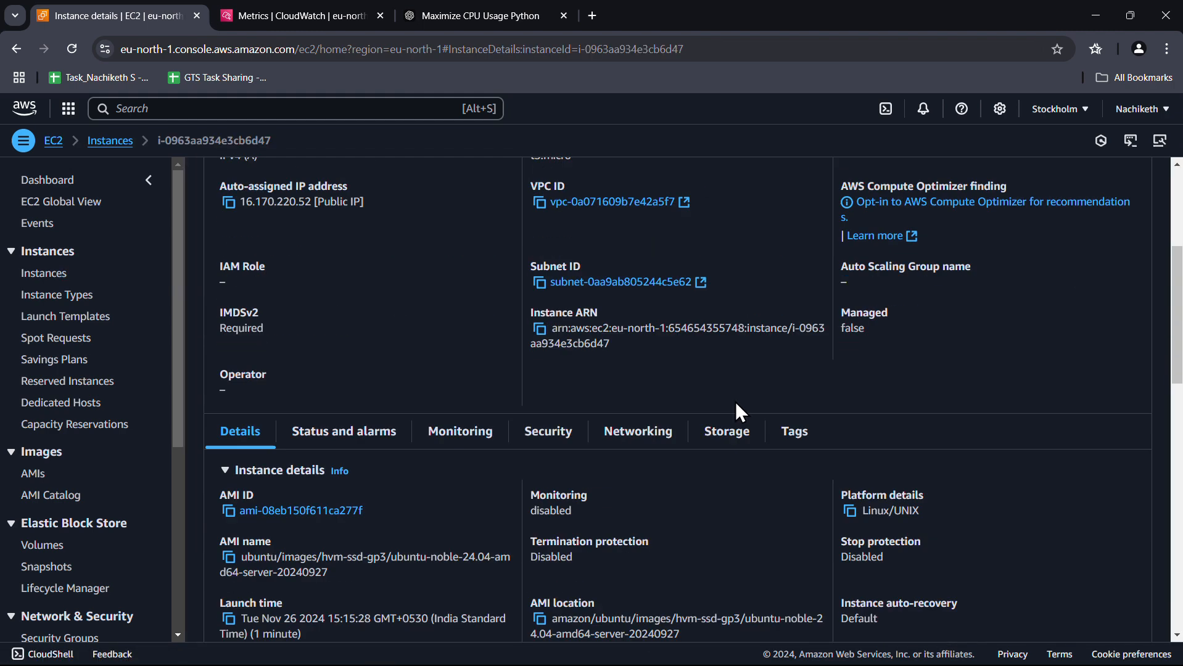
{"action": "scroll", "coordinate": [735, 407], "scroll_direction": "down", "scroll_amount": 2}
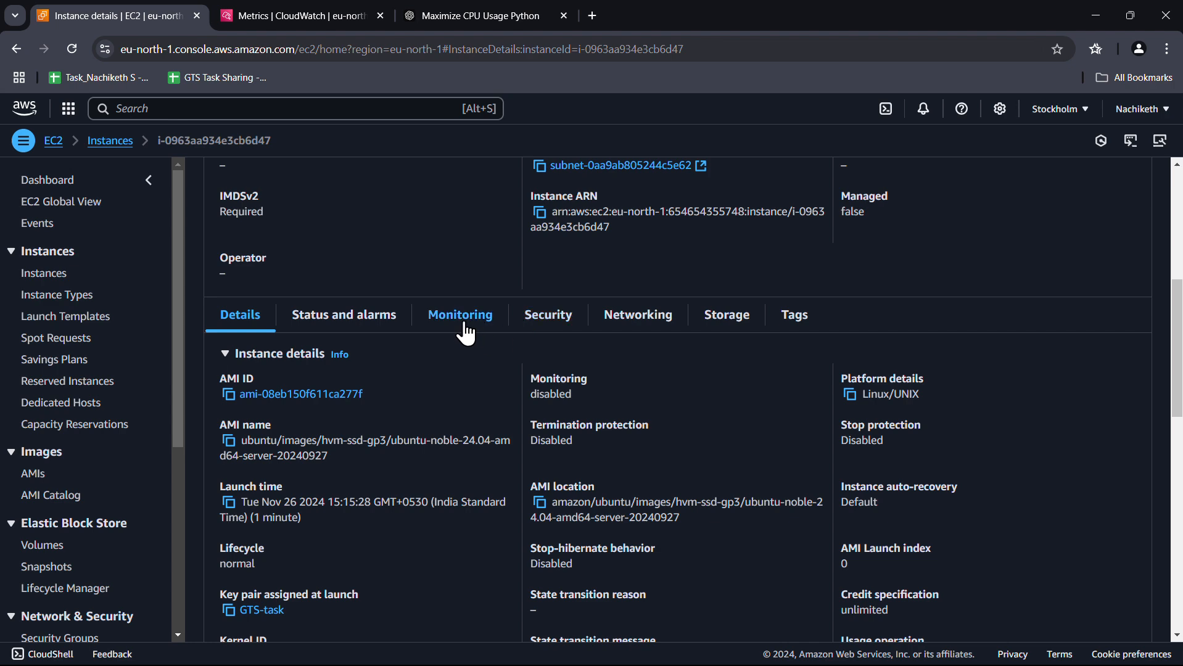
Show the Monitoring graphs with auto-refresh every 10 seconds
{"action": "left_click", "coordinate": [467, 335]}
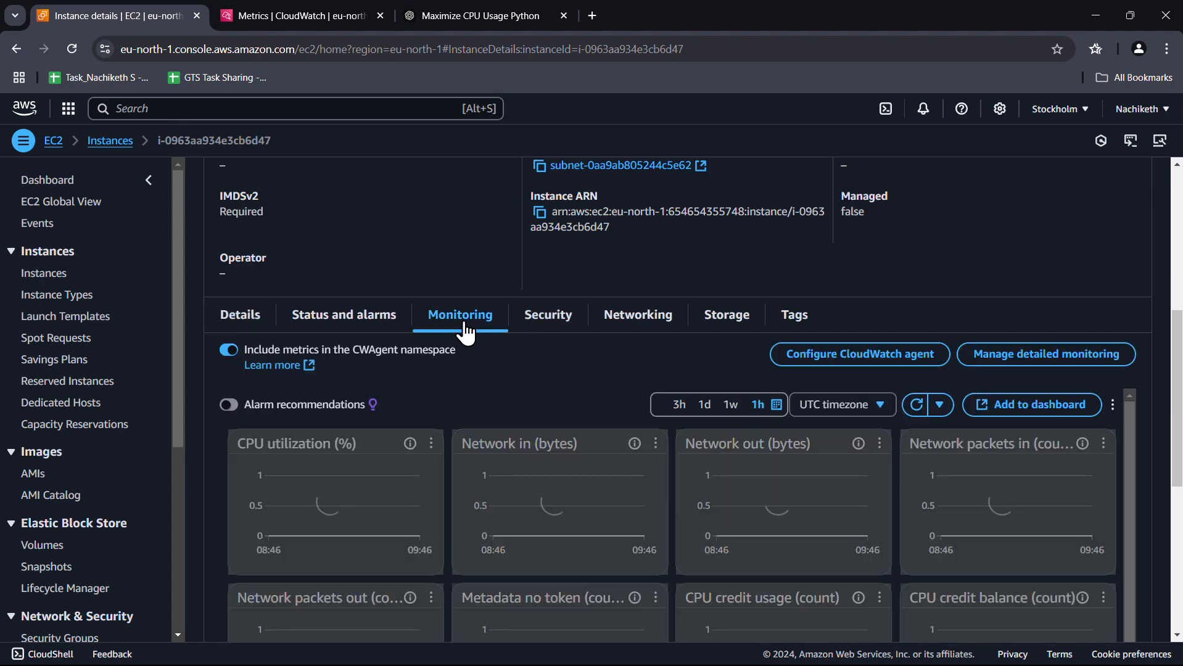
{"action": "scroll", "coordinate": [518, 376], "scroll_direction": "down", "scroll_amount": 1}
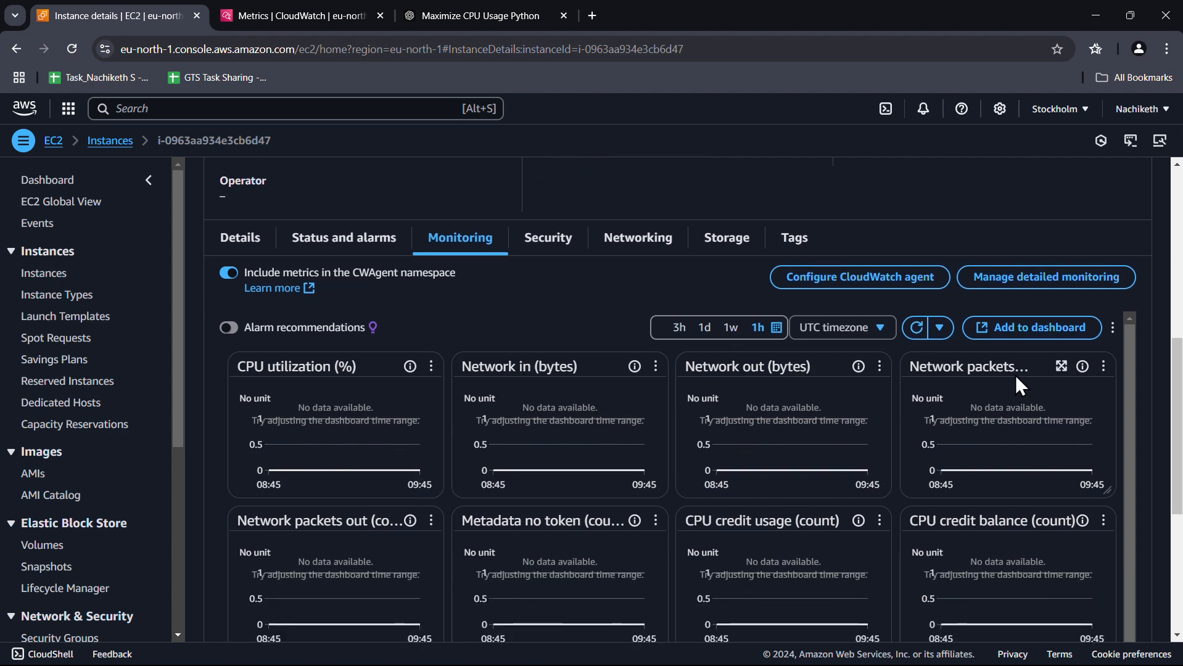
{"action": "left_click", "coordinate": [940, 328]}
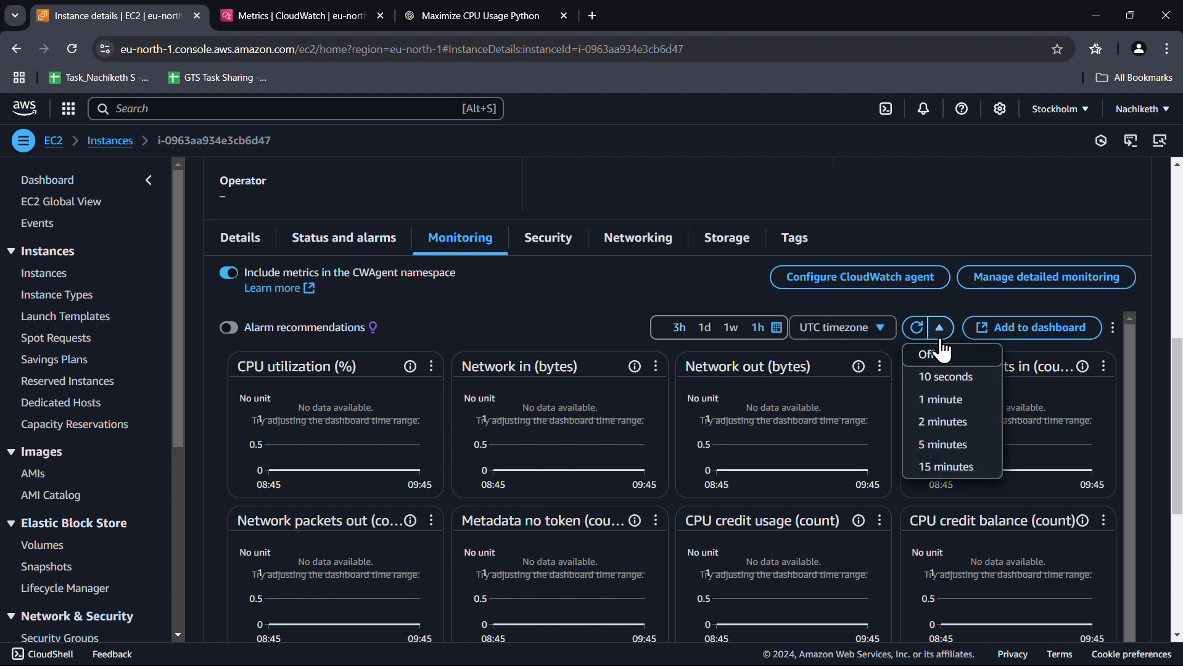
{"action": "left_click", "coordinate": [956, 381]}
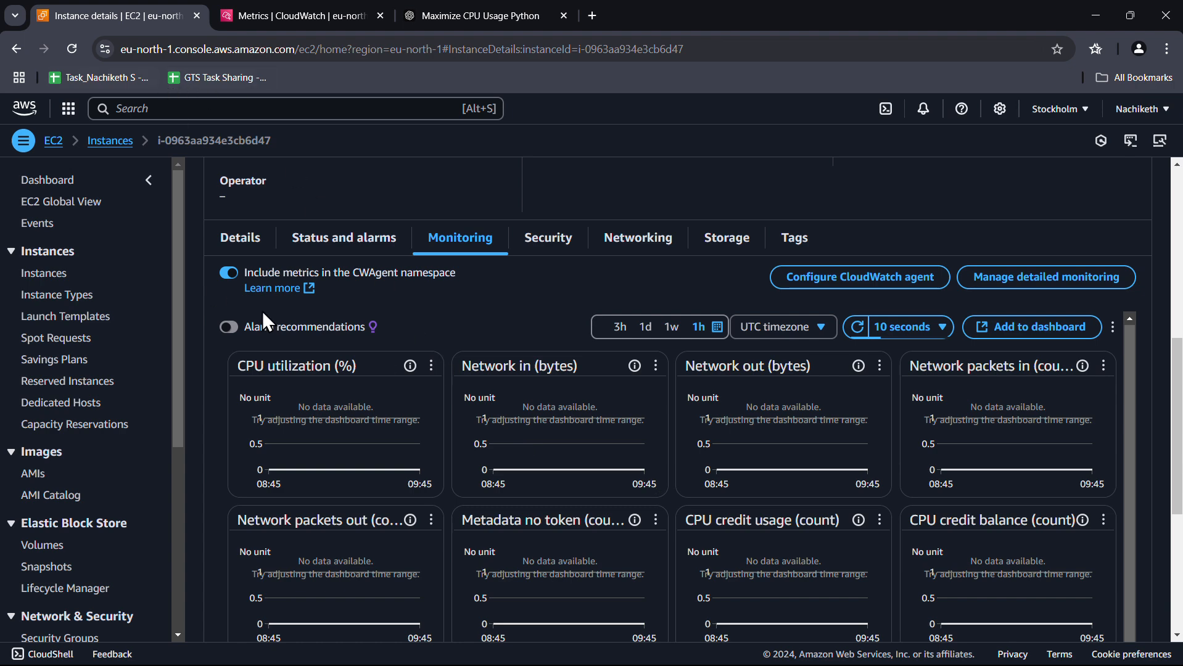
{"action": "scroll", "coordinate": [313, 311], "scroll_direction": "up", "scroll_amount": 1}
{"action": "scroll", "coordinate": [314, 311], "scroll_direction": "up", "scroll_amount": 5}
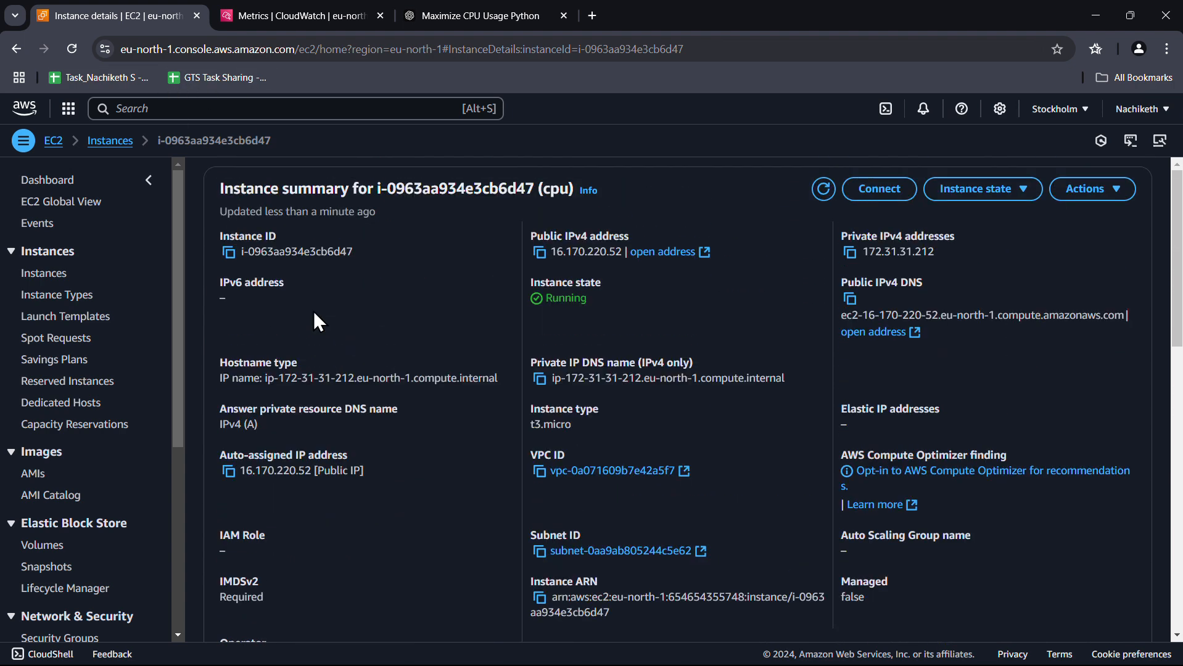
Copy the instance's public IPv4 address and load it in a new Chrome tab
{"action": "left_click", "coordinate": [540, 253]}
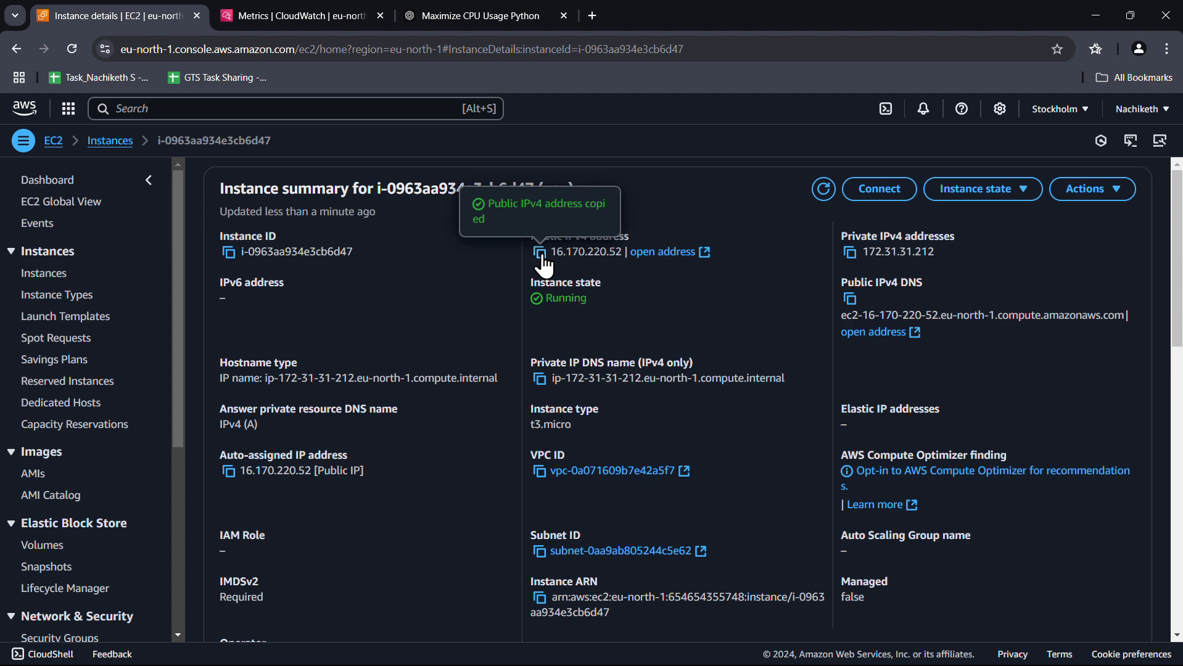
{"action": "key", "text": "ctrl+t"}
{"action": "key", "text": "ctrl+v"}
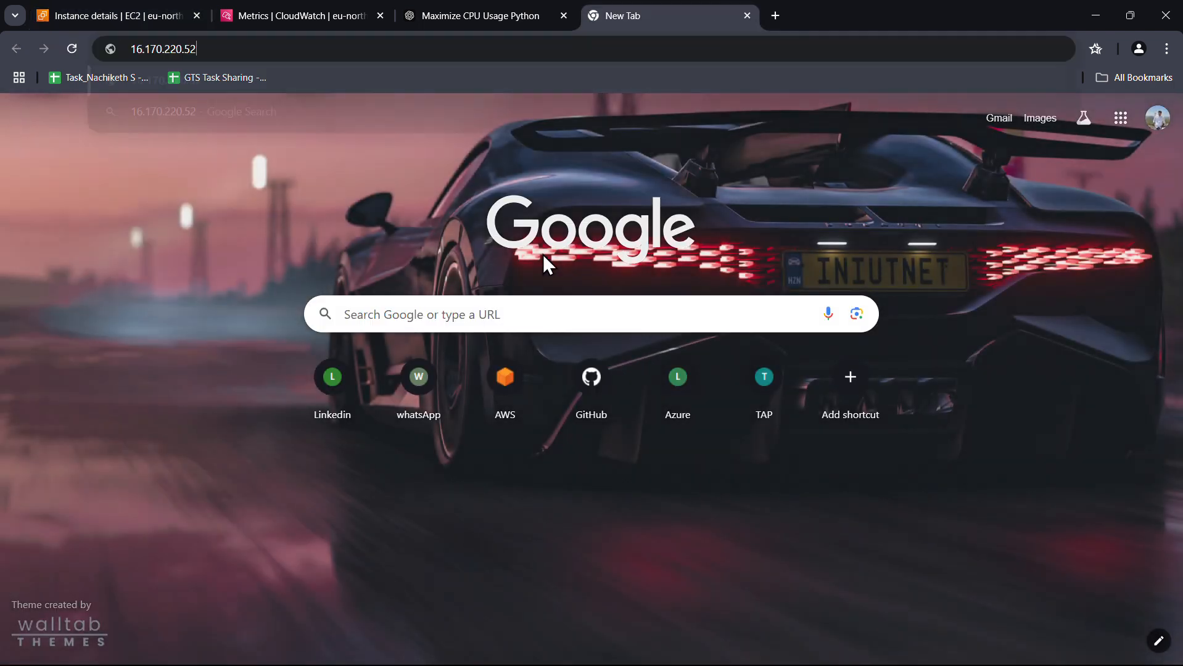
{"action": "key", "text": "Return"}
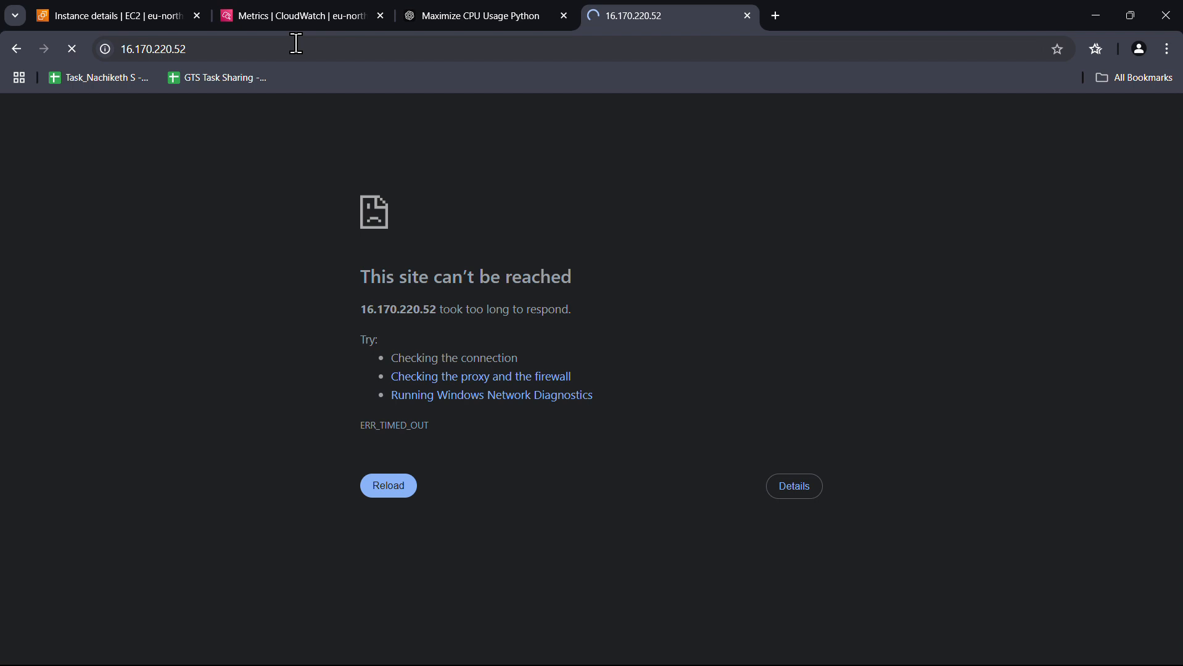
Try 16.170.220.52/index.html and reload; the connection is still refused
{"action": "left_click", "coordinate": [296, 43]}
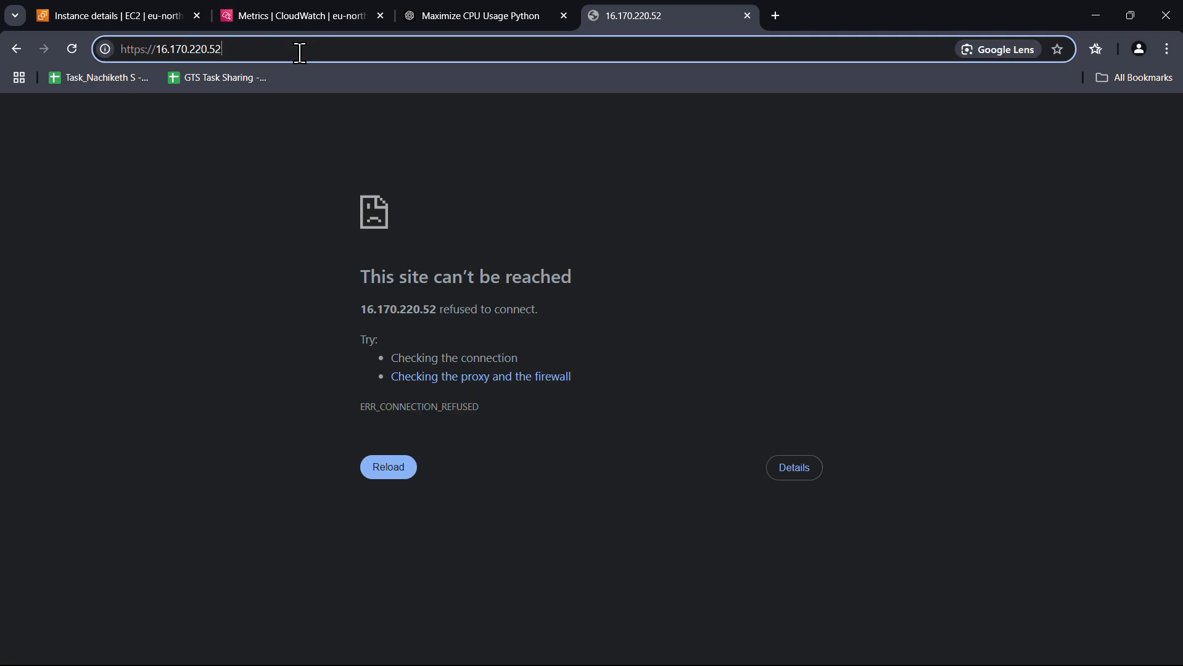
{"action": "type", "text": "/in"}
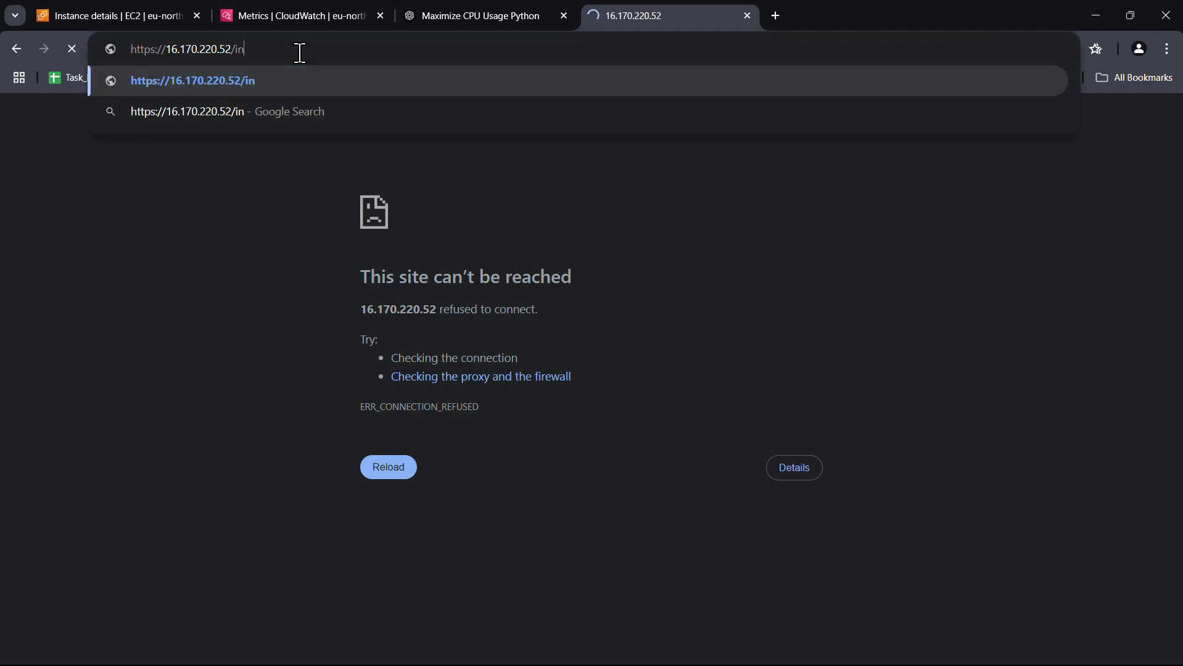
{"action": "type", "text": "dex.h"}
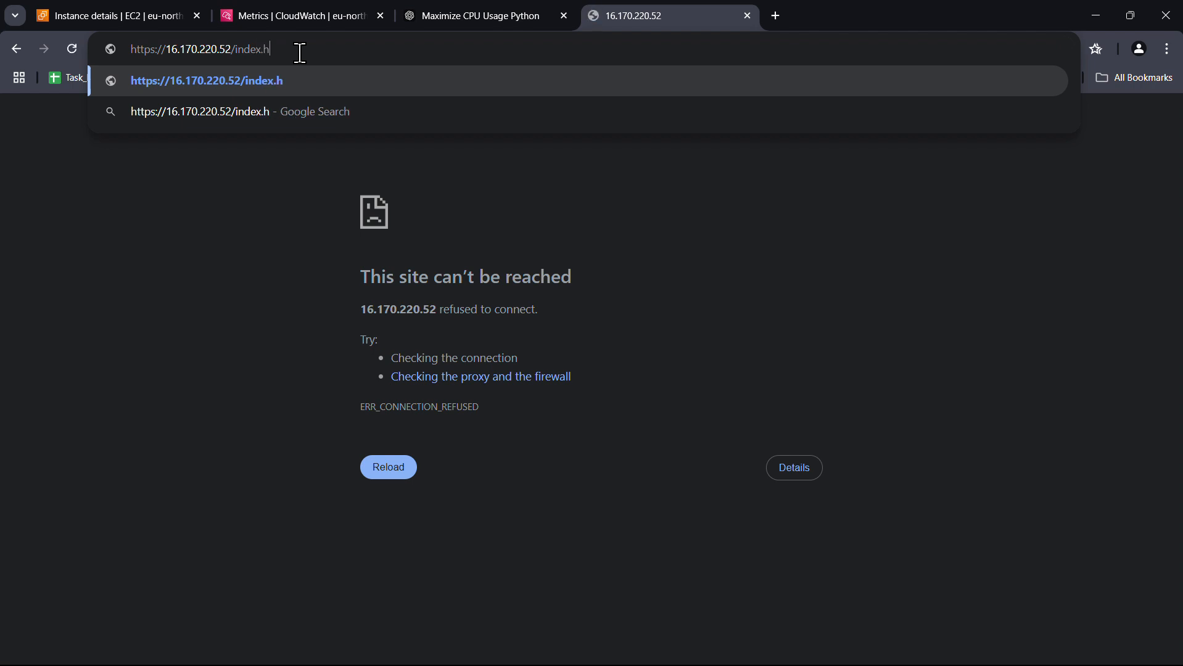
{"action": "type", "text": "tml"}
{"action": "key", "text": "Return"}
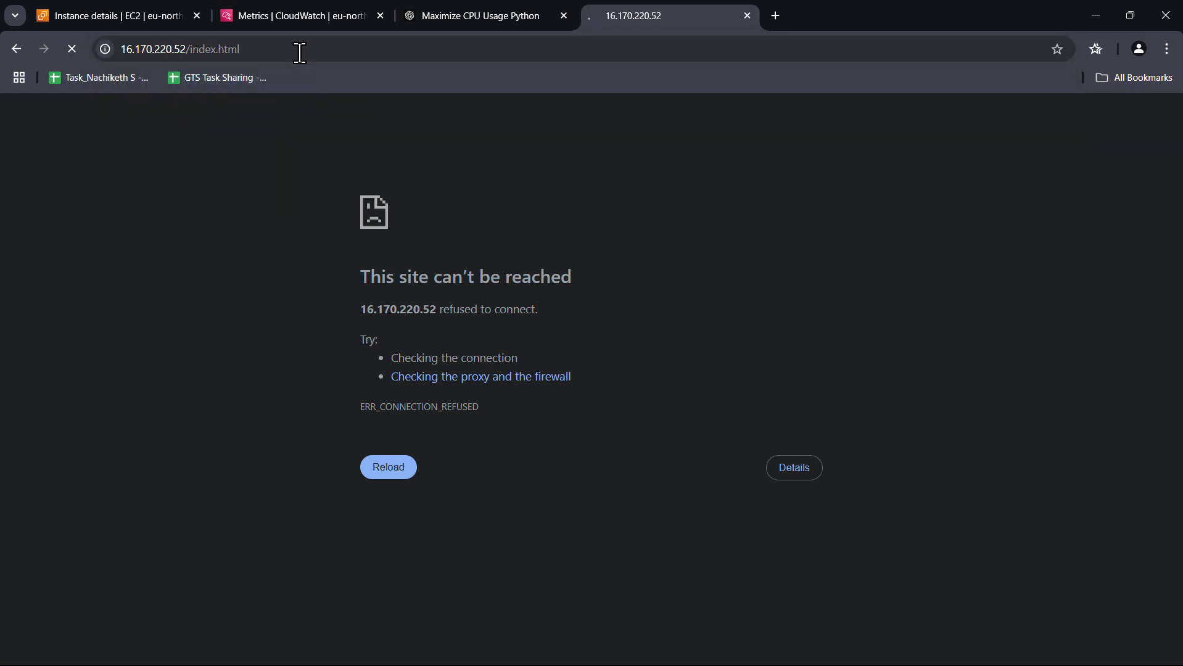
{"action": "left_click", "coordinate": [391, 475]}
Reload the 16.170.220.52 tab once more, then return to the cpu instance's monitoring charts
{"action": "left_click", "coordinate": [117, 15]}
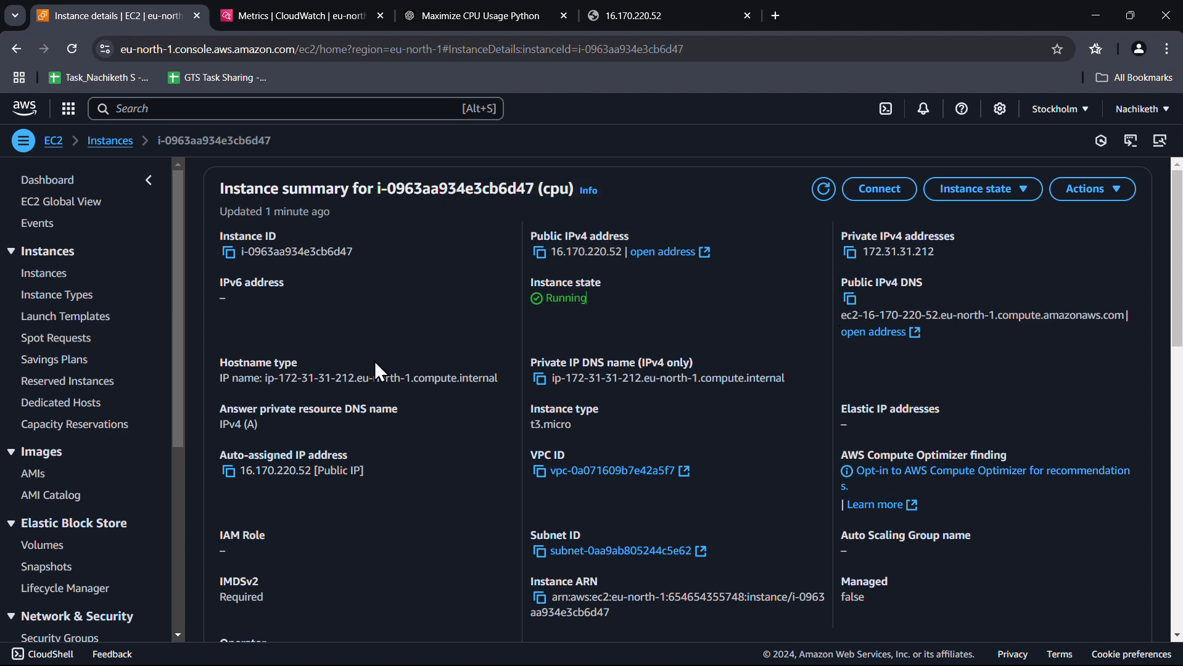
{"action": "left_click", "coordinate": [692, 15]}
{"action": "left_click", "coordinate": [72, 53]}
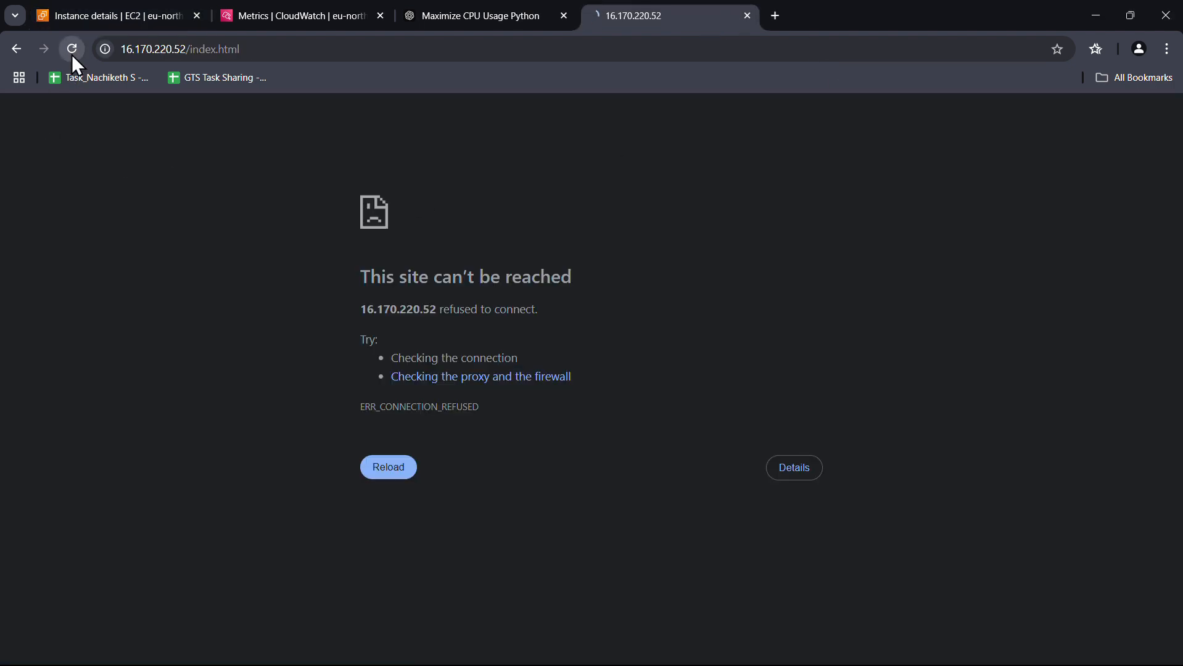
{"action": "left_click", "coordinate": [85, 18]}
{"action": "scroll", "coordinate": [475, 398], "scroll_direction": "down", "scroll_amount": 10}
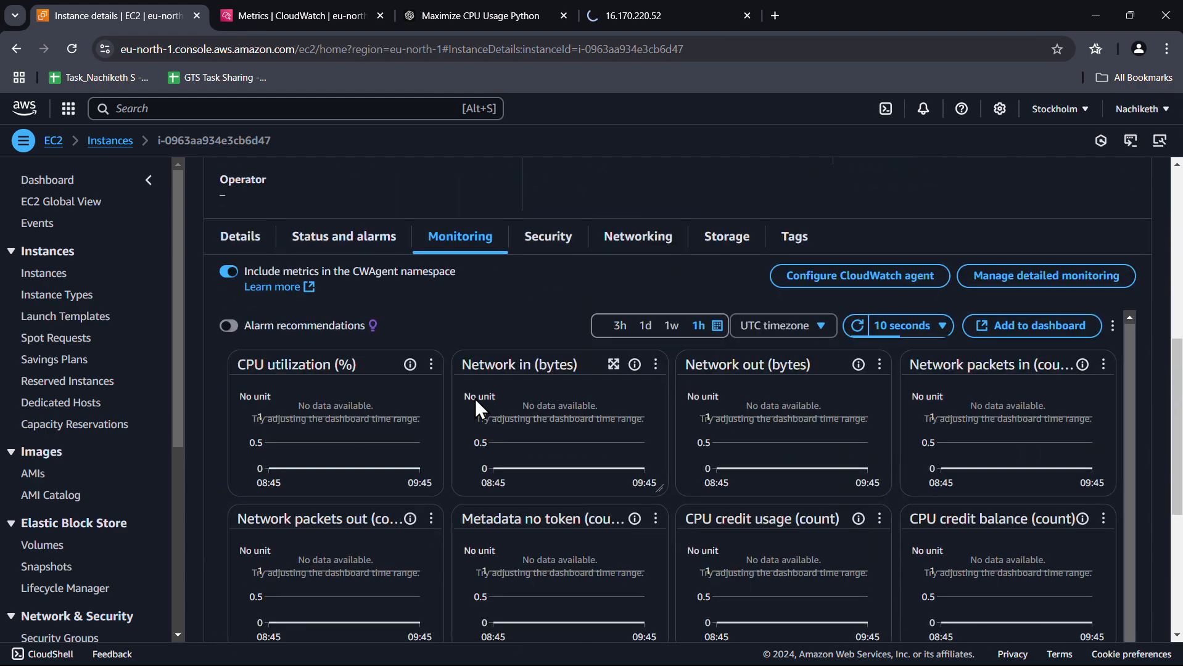
{"action": "scroll", "coordinate": [475, 398], "scroll_direction": "up", "scroll_amount": 3}
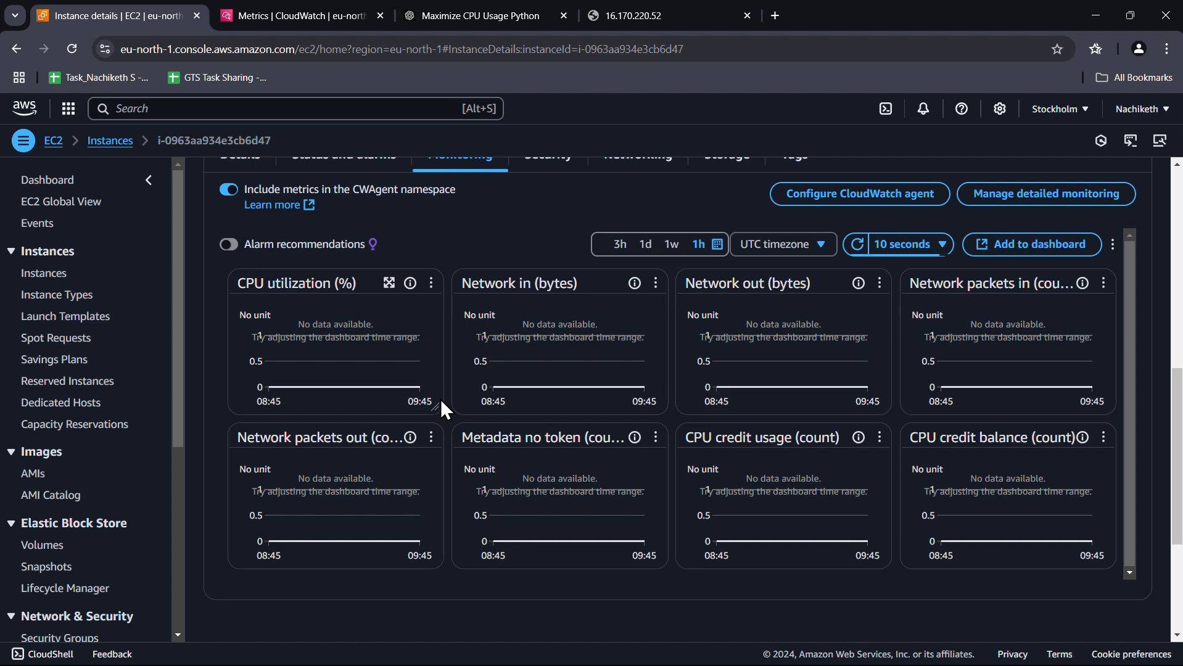
{"action": "left_click", "coordinate": [719, 245]}
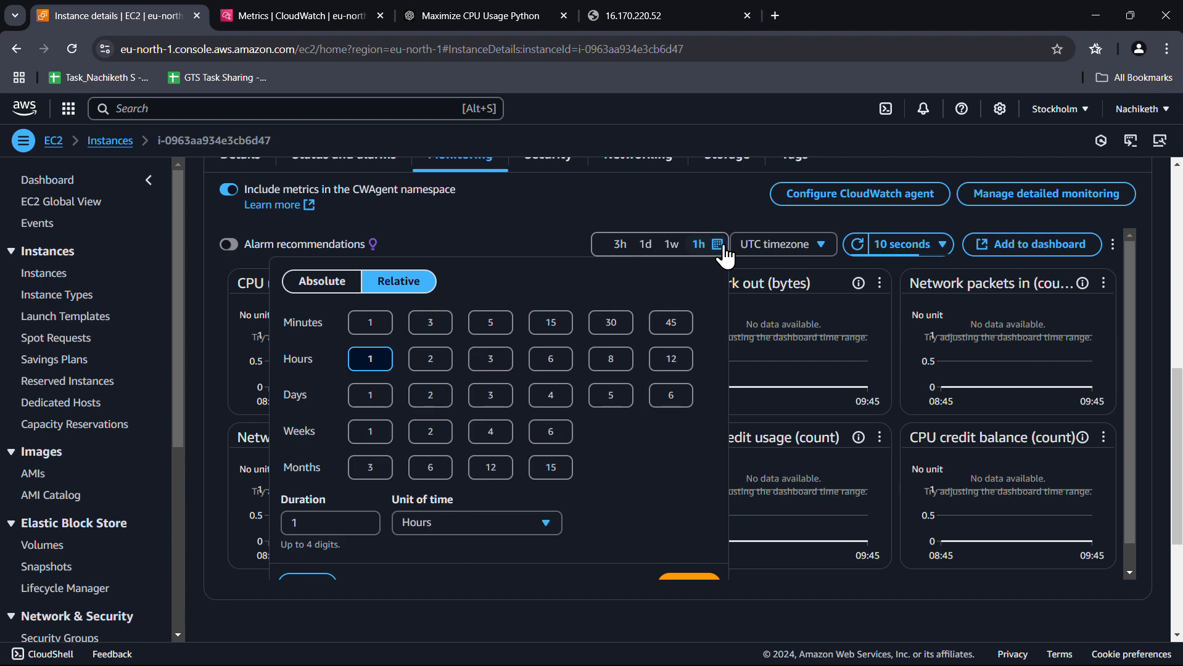
{"action": "left_click", "coordinate": [373, 325]}
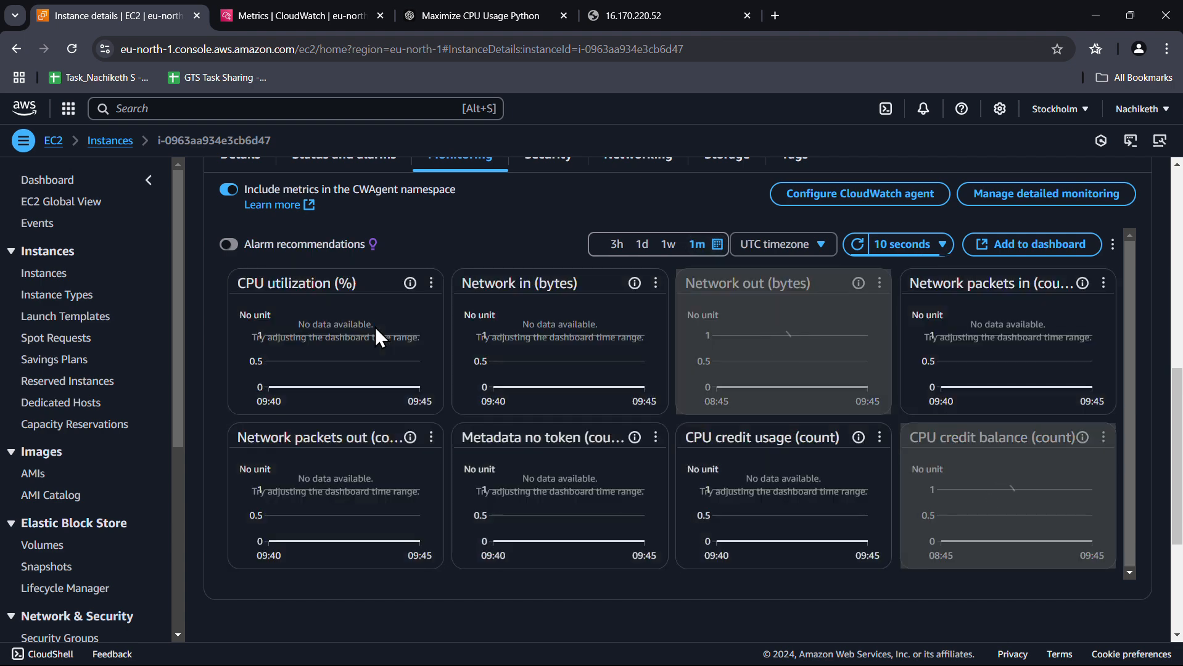
{"action": "left_click", "coordinate": [717, 245]}
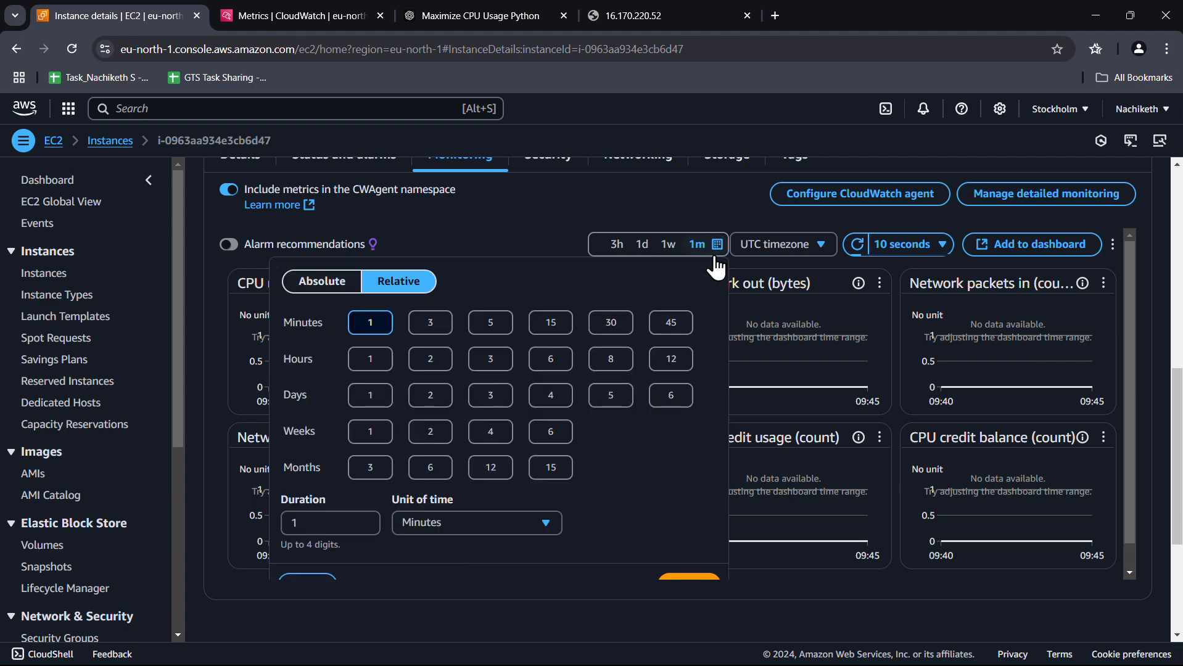
{"action": "left_click", "coordinate": [689, 555]}
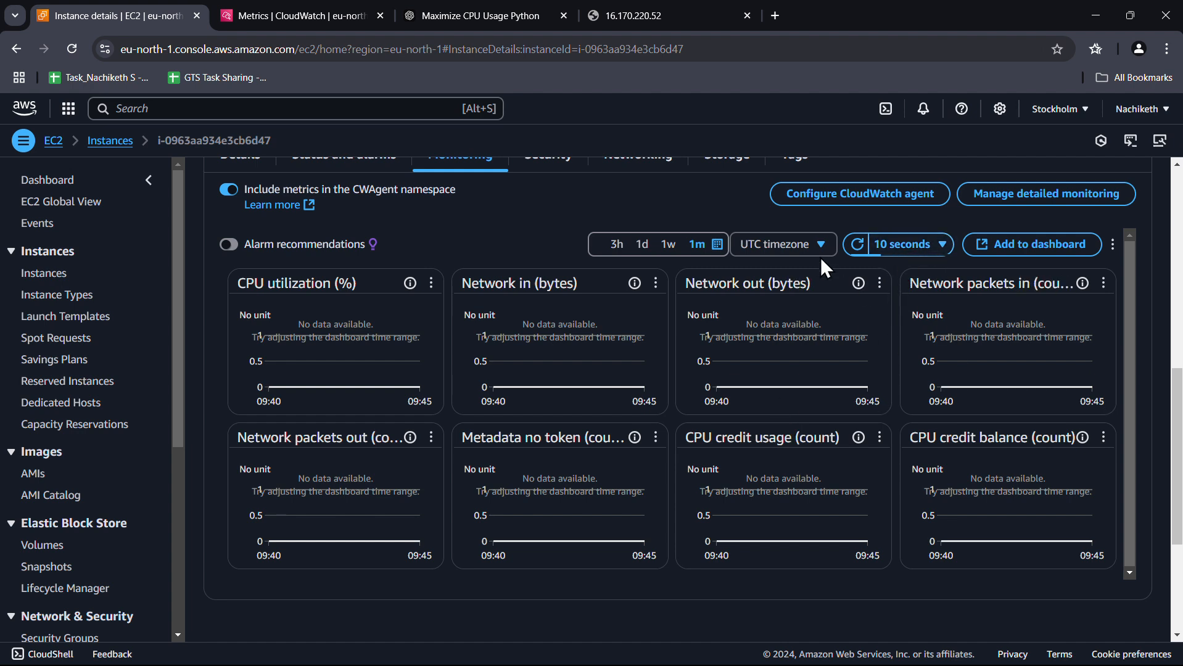
{"action": "left_click", "coordinate": [858, 246]}
{"action": "left_click", "coordinate": [774, 247]}
{"action": "left_click", "coordinate": [777, 275]}
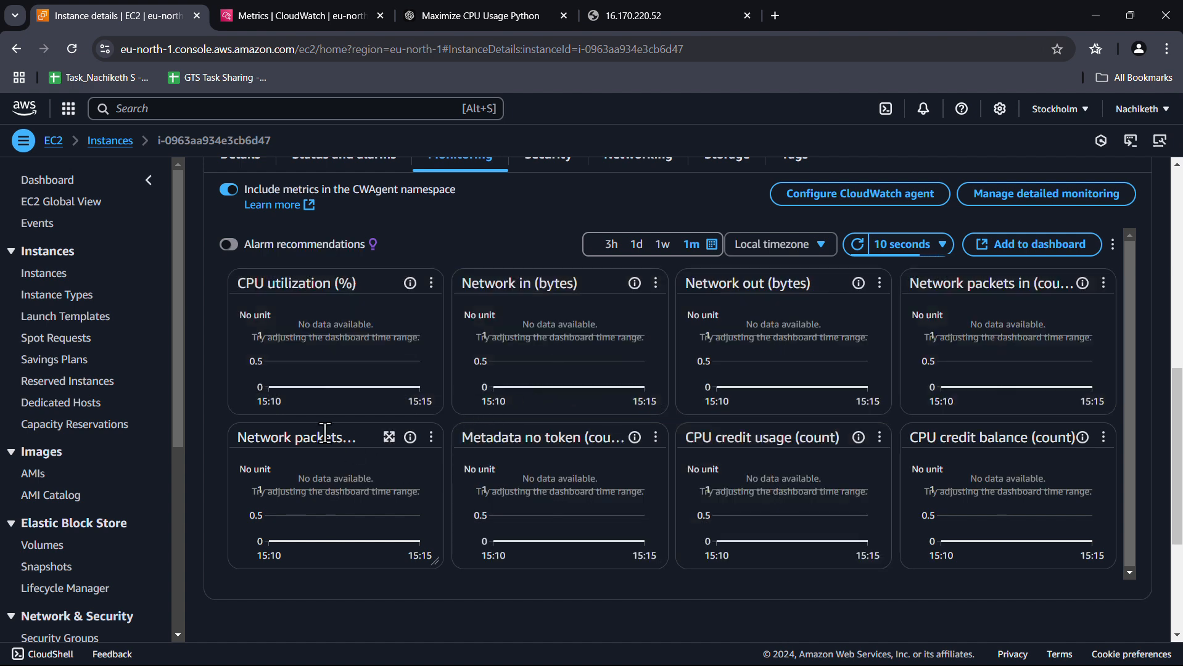
{"action": "left_click", "coordinate": [703, 16]}
{"action": "left_click", "coordinate": [71, 46]}
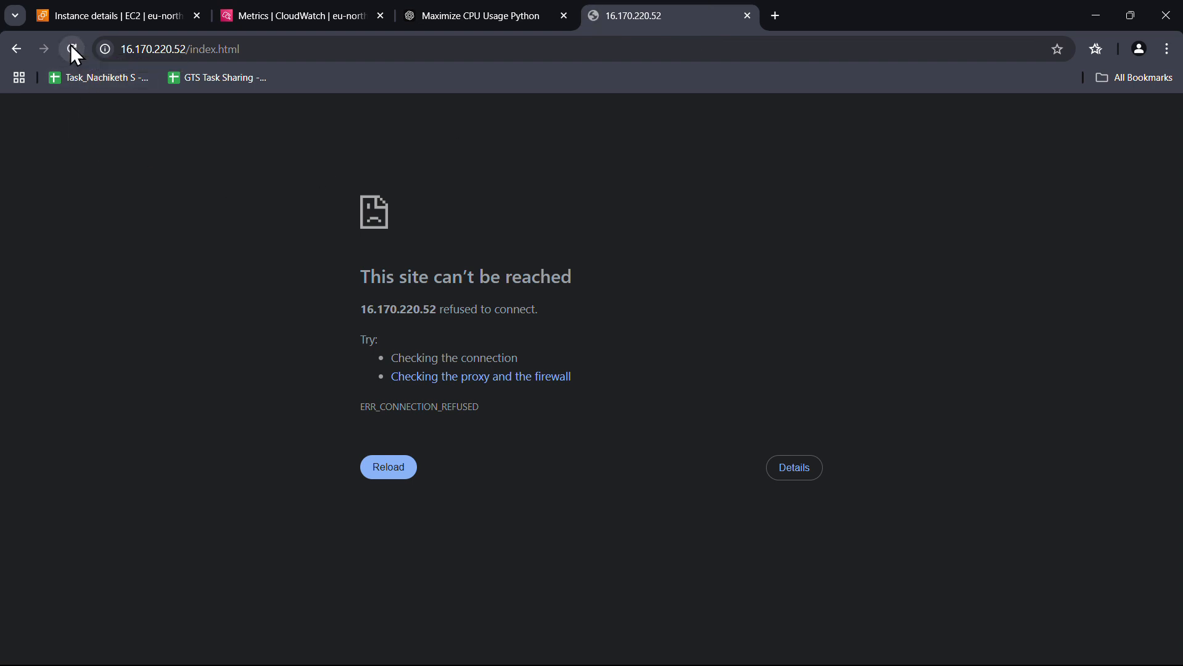
{"action": "left_click", "coordinate": [144, 7]}
{"action": "scroll", "coordinate": [398, 339], "scroll_direction": "up", "scroll_amount": 10}
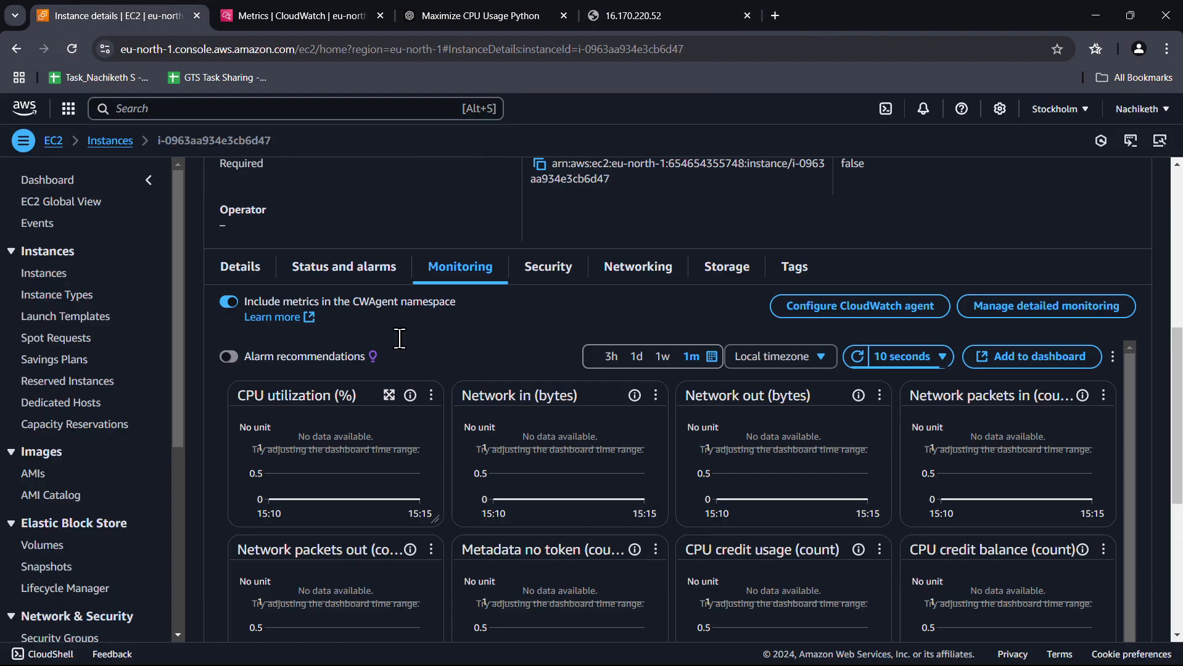
Start an EC2 Instance Connect browser terminal session on the cpu instance
{"action": "left_click", "coordinate": [879, 188]}
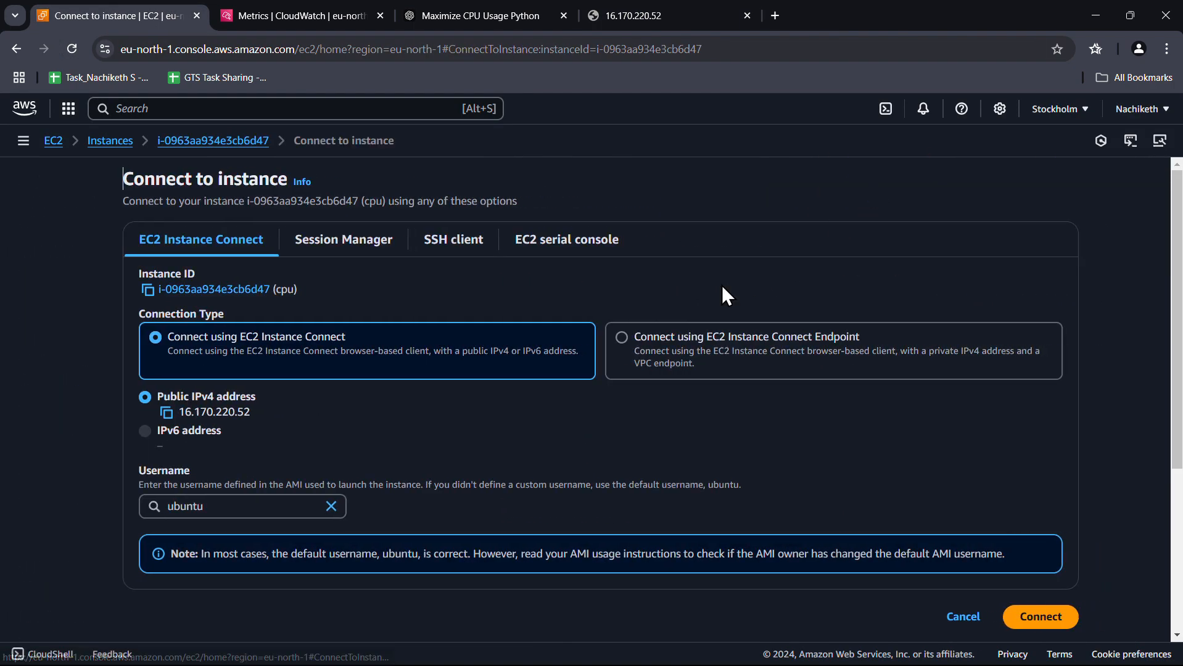
{"action": "left_click", "coordinate": [1056, 620]}
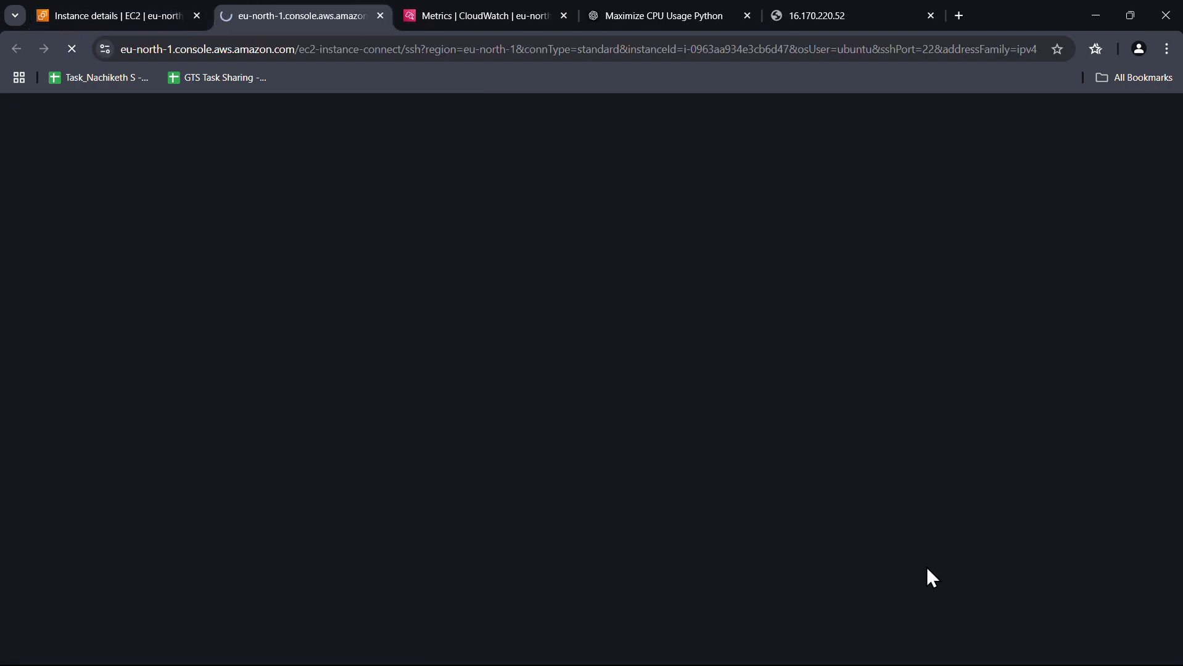
{"action": "left_click", "coordinate": [123, 13]}
{"action": "scroll", "coordinate": [529, 438], "scroll_direction": "down", "scroll_amount": 20}
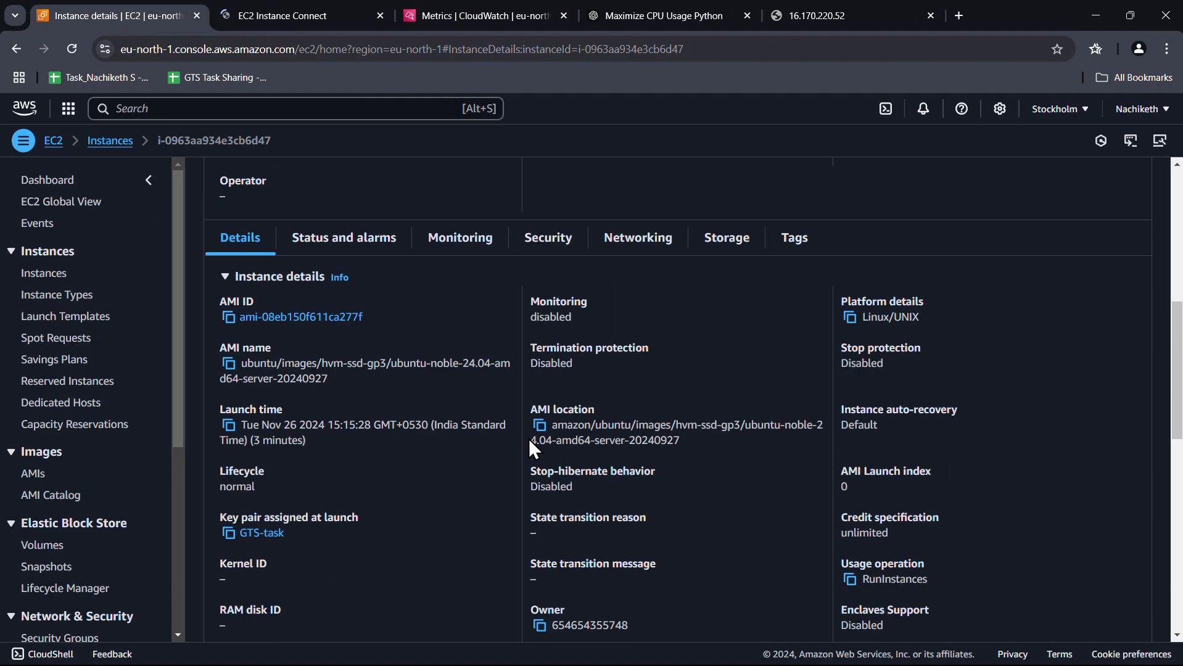
{"action": "scroll", "coordinate": [529, 438], "scroll_direction": "up", "scroll_amount": 15}
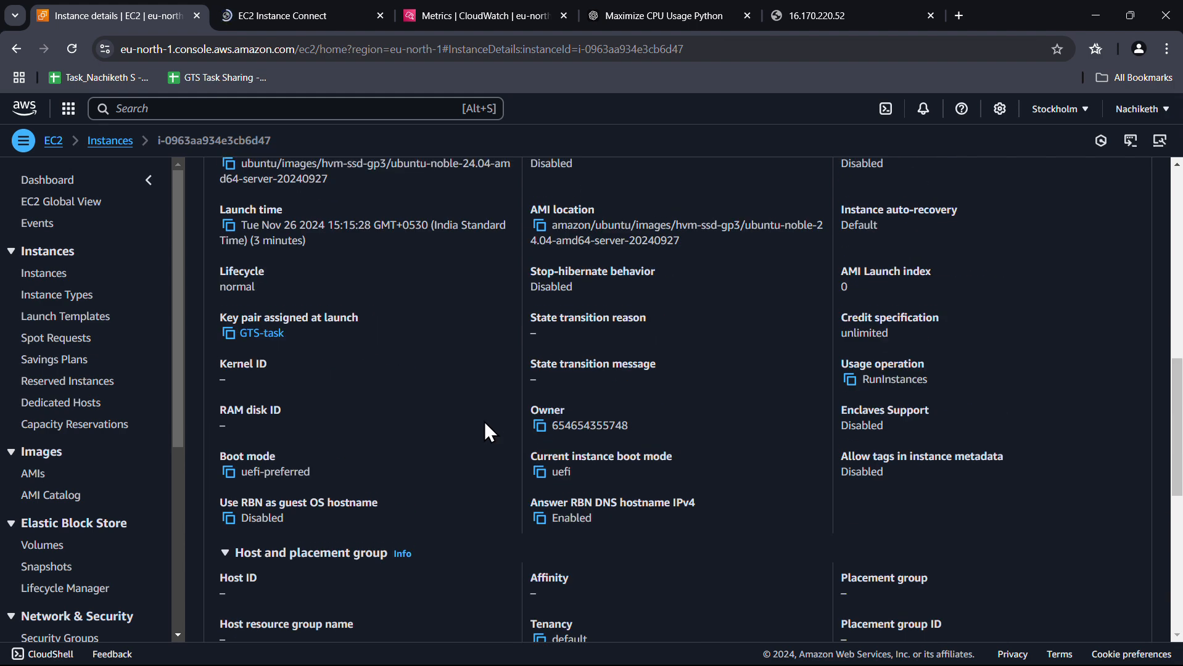
Limit the instance's monitoring graphs to the last 1 minute
{"action": "left_click", "coordinate": [486, 434]}
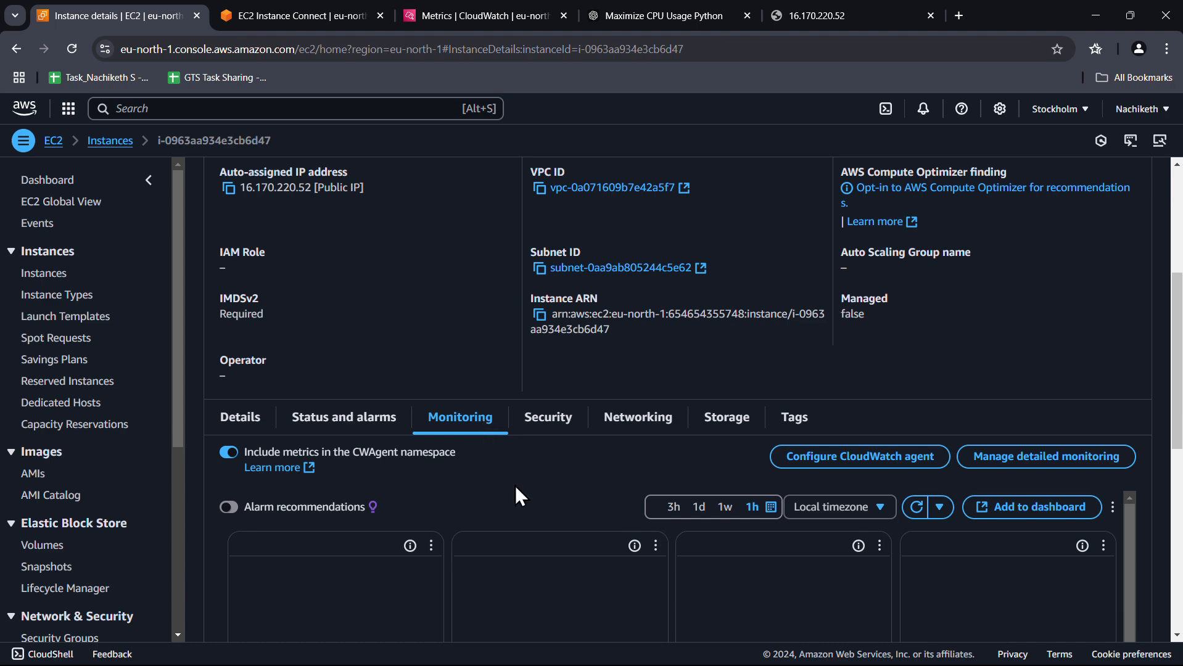
{"action": "scroll", "coordinate": [515, 486], "scroll_direction": "down", "scroll_amount": 2}
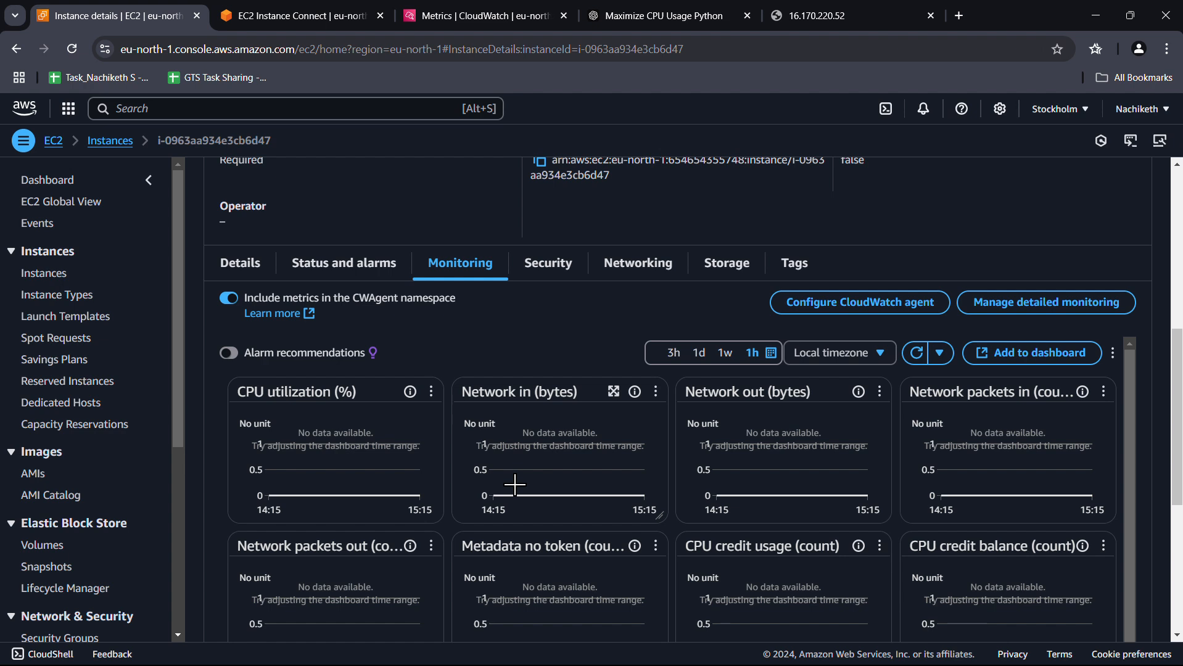
{"action": "left_click", "coordinate": [771, 353]}
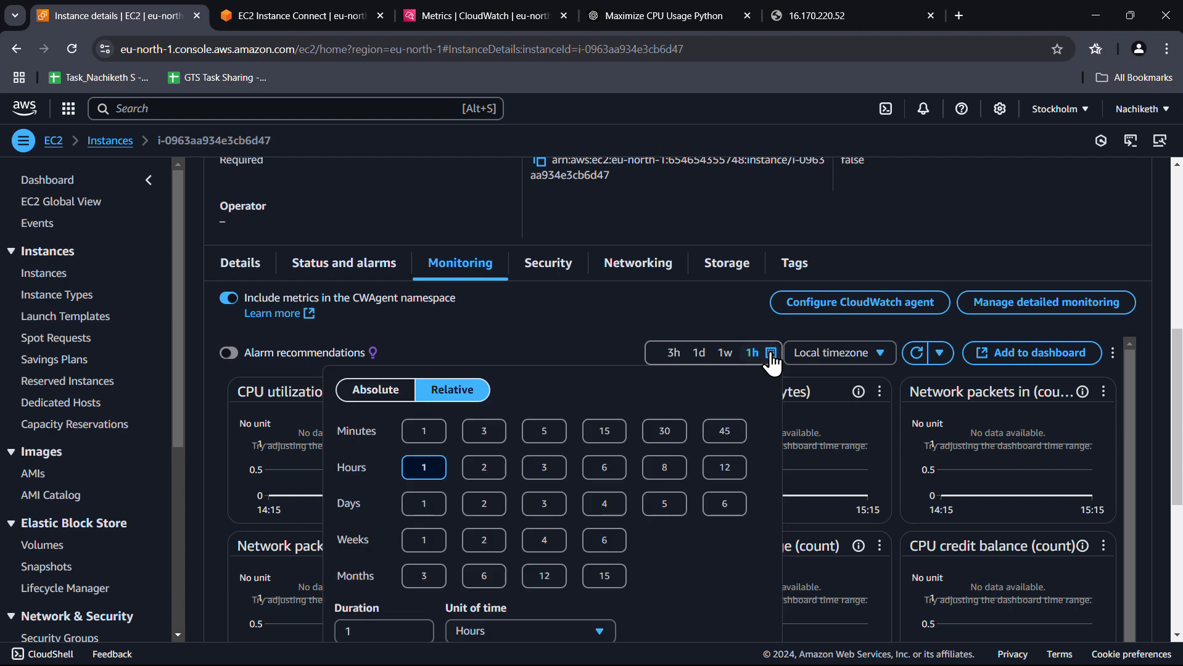
{"action": "left_click", "coordinate": [436, 430]}
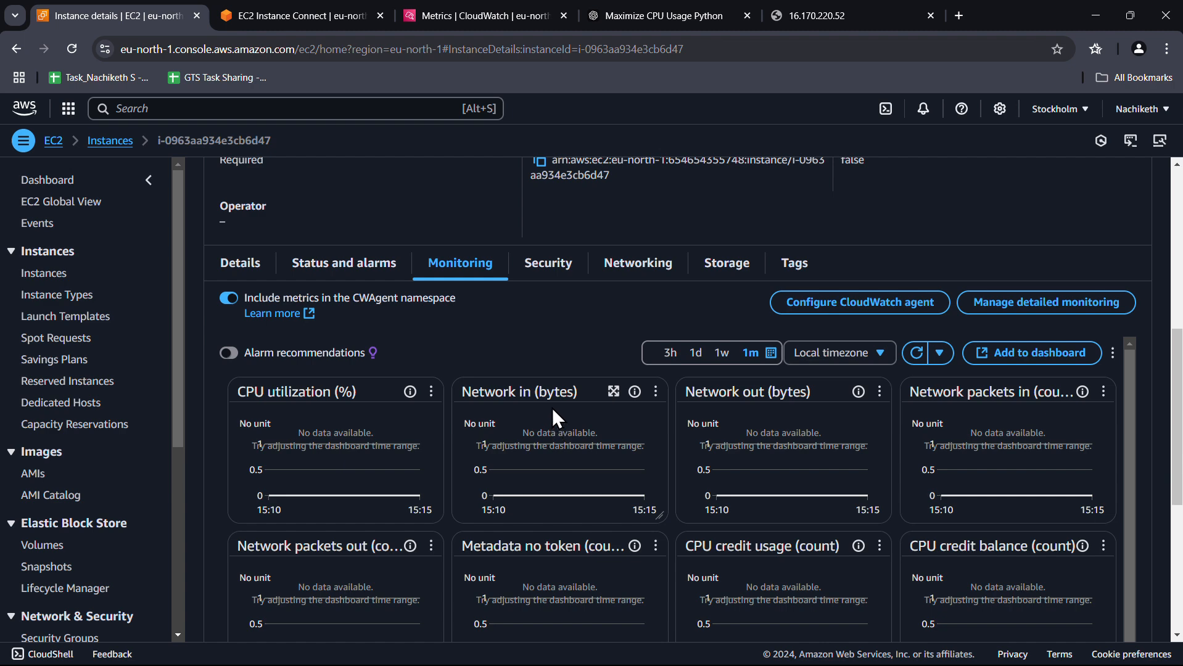
{"action": "left_click", "coordinate": [294, 17]}
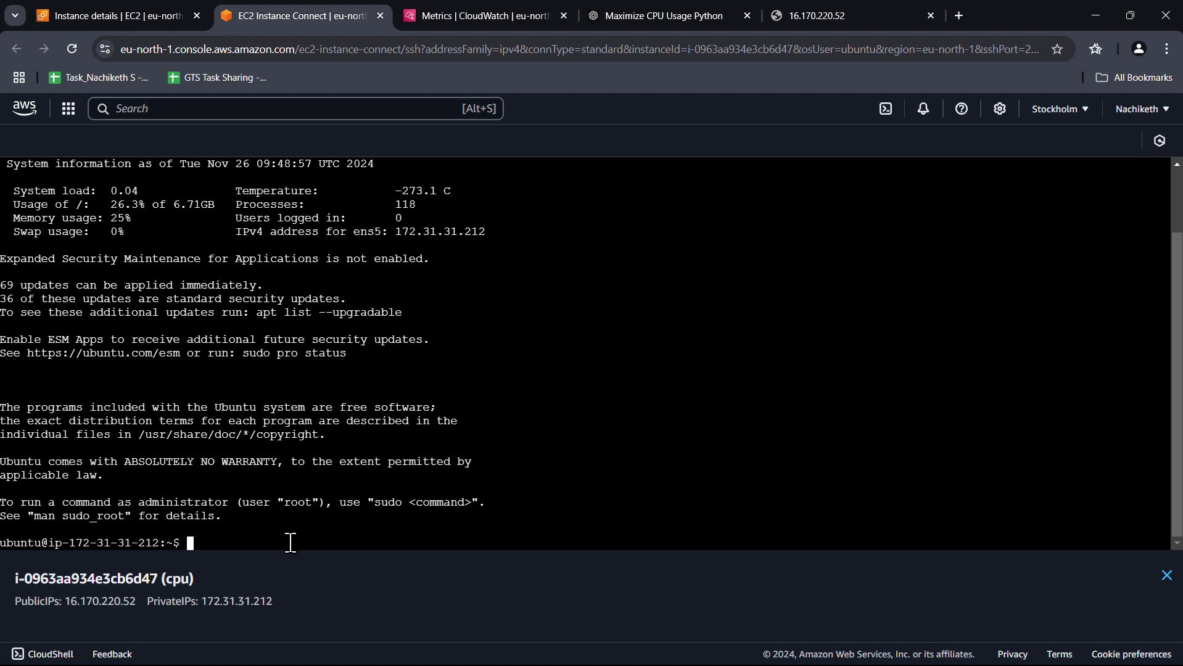
Clear the terminal, cd into /var and list its contents
{"action": "key", "text": "ctrl+l"}
{"action": "type", "text": "cd"}
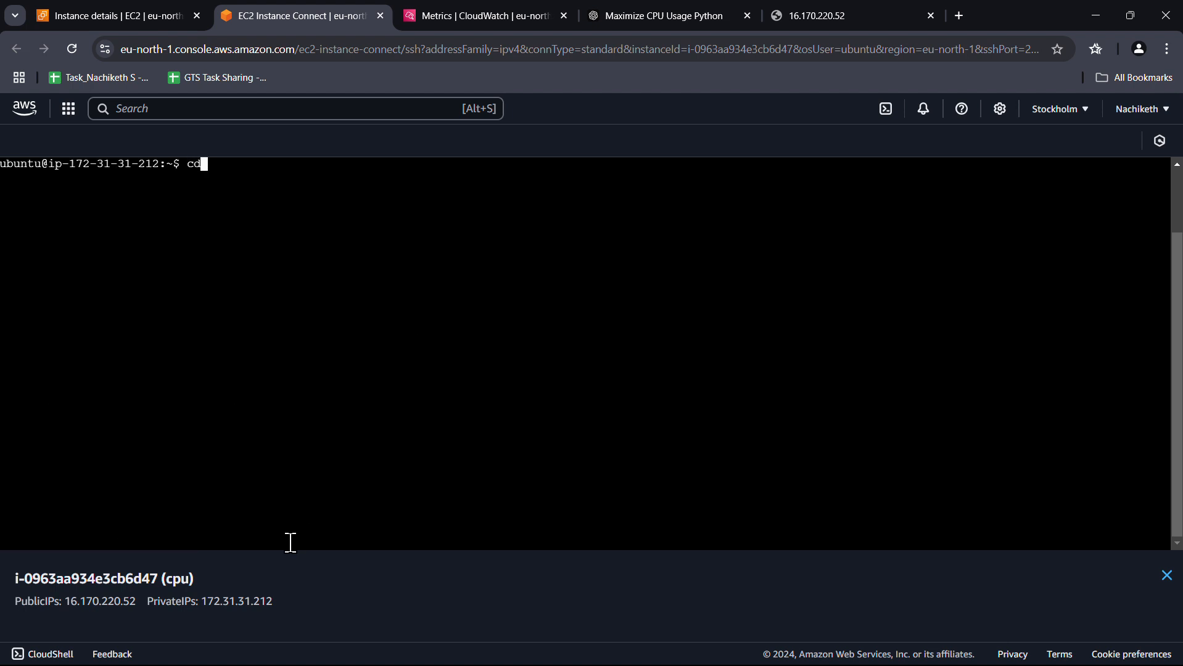
{"action": "type", "text": " /var"}
{"action": "key", "text": "Return"}
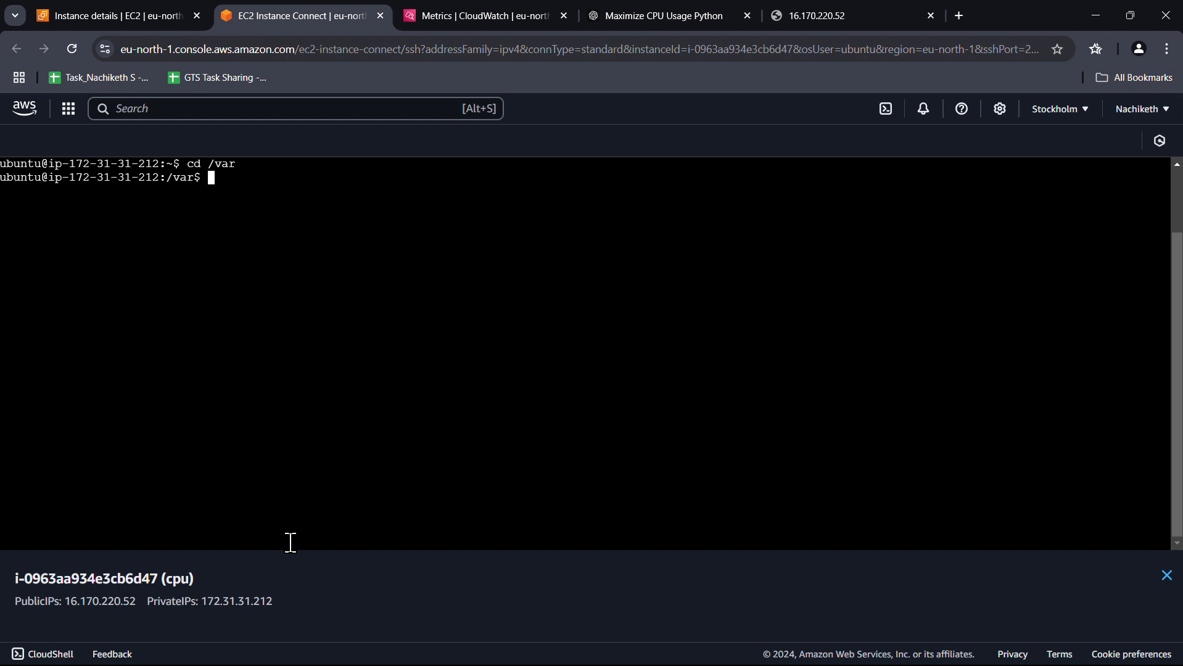
{"action": "type", "text": "cd /www"}
{"action": "key", "text": "Return"}
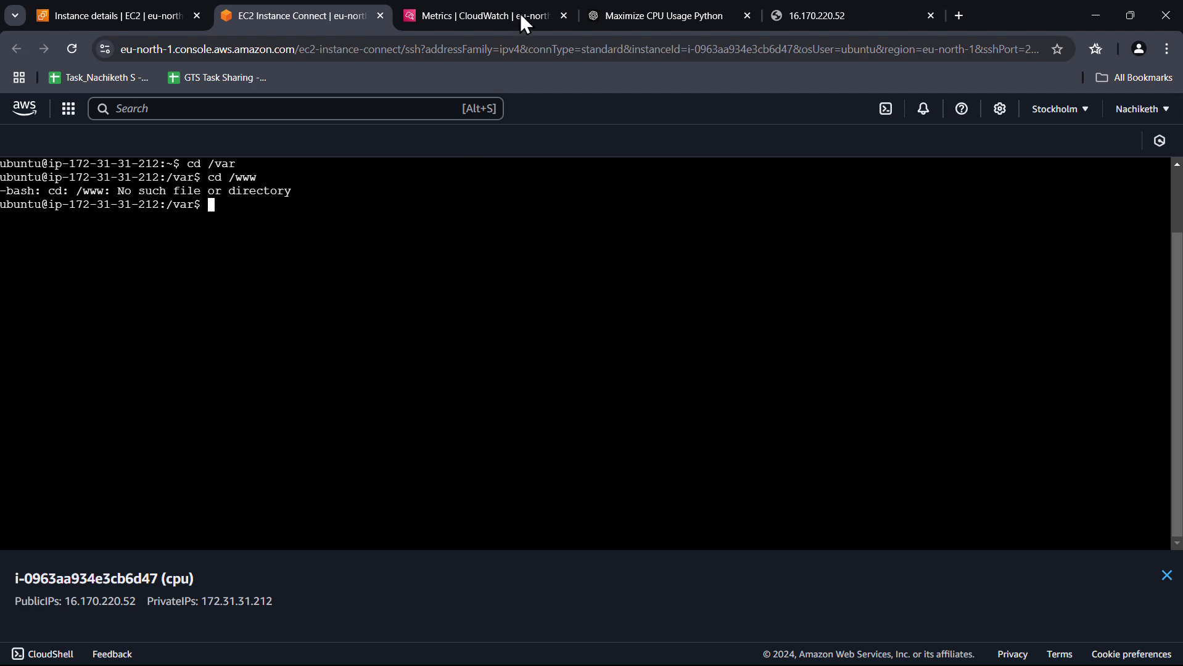
{"action": "type", "text": "ls"}
{"action": "key", "text": "Return"}
Move into the web root /var/www/html and list its files
{"action": "left_click", "coordinate": [331, 252]}
{"action": "type", "text": "c"}
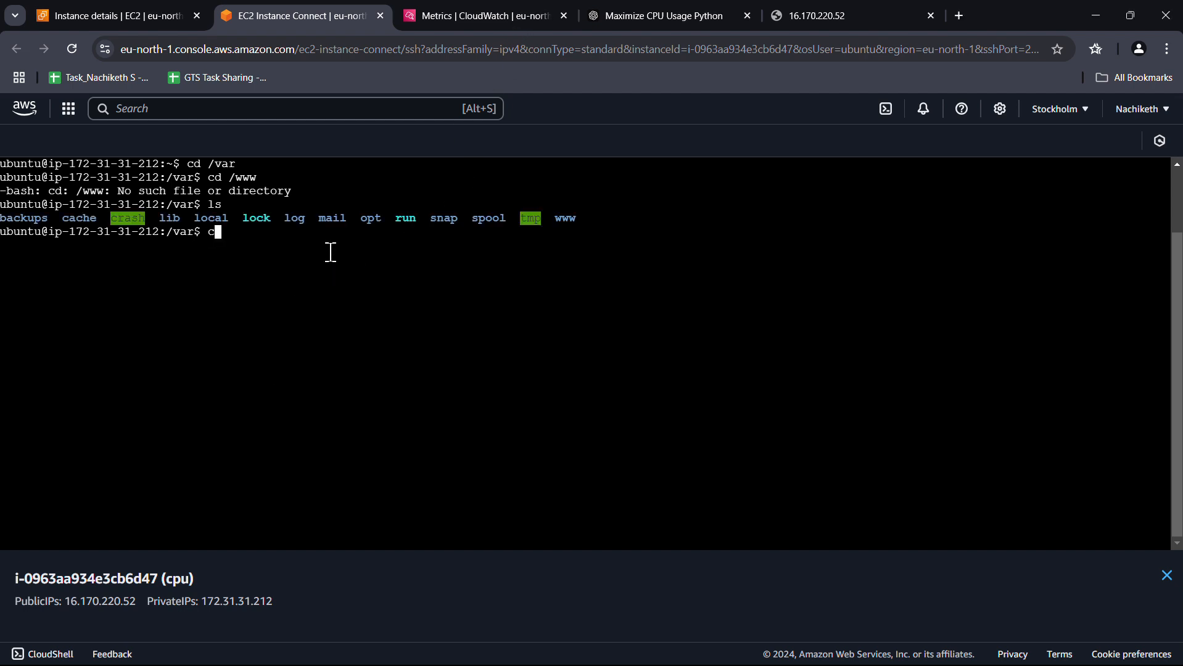
{"action": "type", "text": "d www"}
{"action": "key", "text": "Return"}
{"action": "type", "text": "l"}
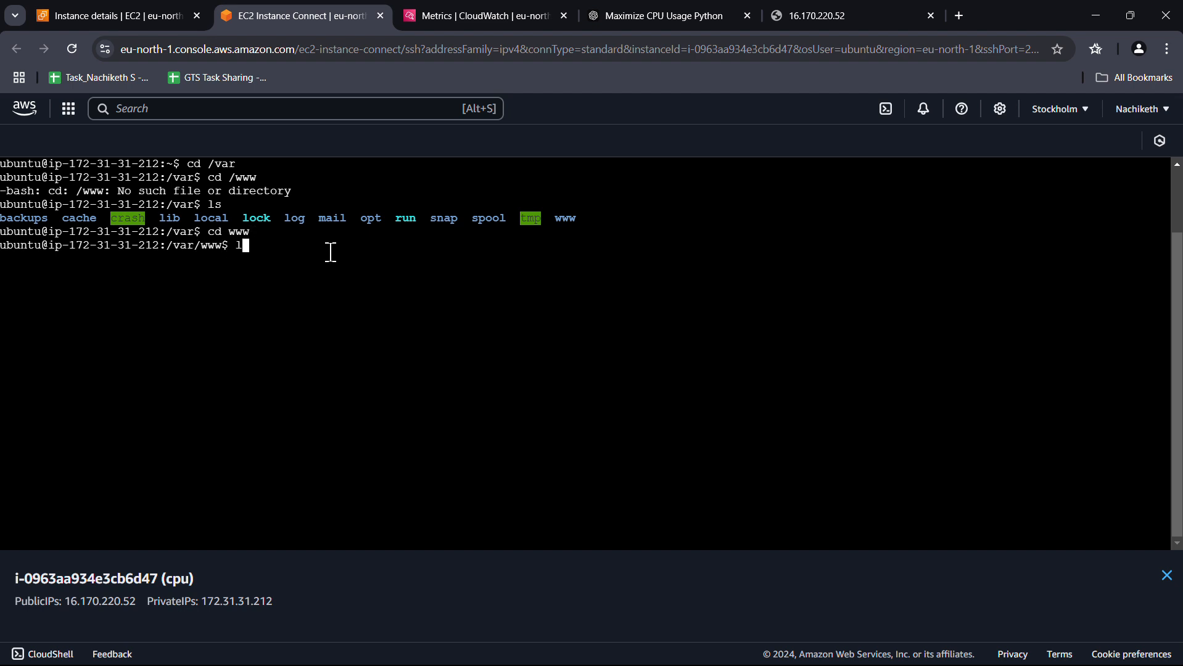
{"action": "type", "text": "s"}
{"action": "key", "text": "Return"}
{"action": "type", "text": "cd "}
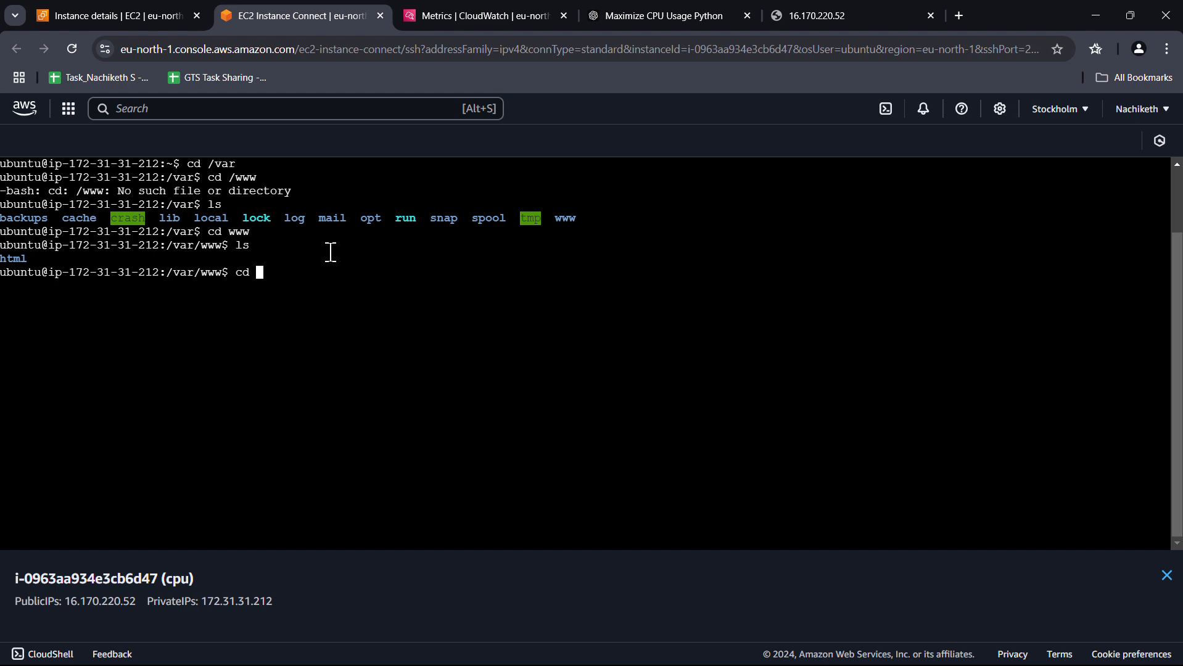
{"action": "type", "text": "html"}
{"action": "key", "text": "Return"}
{"action": "type", "text": "ls"}
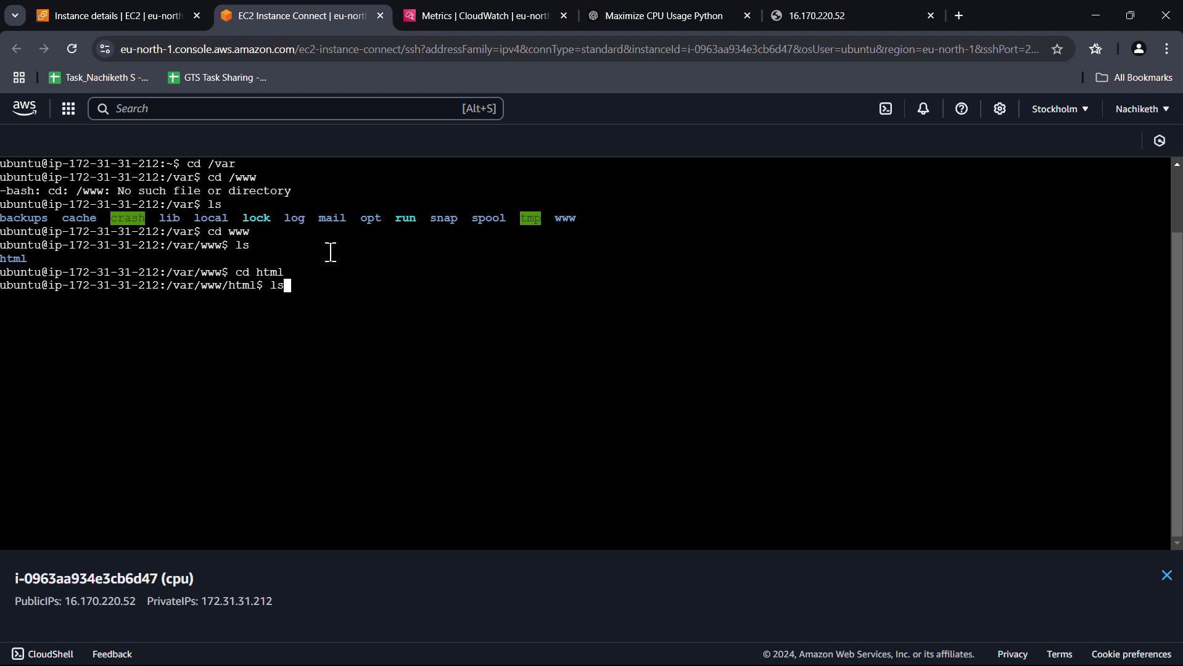
{"action": "key", "text": "Return"}
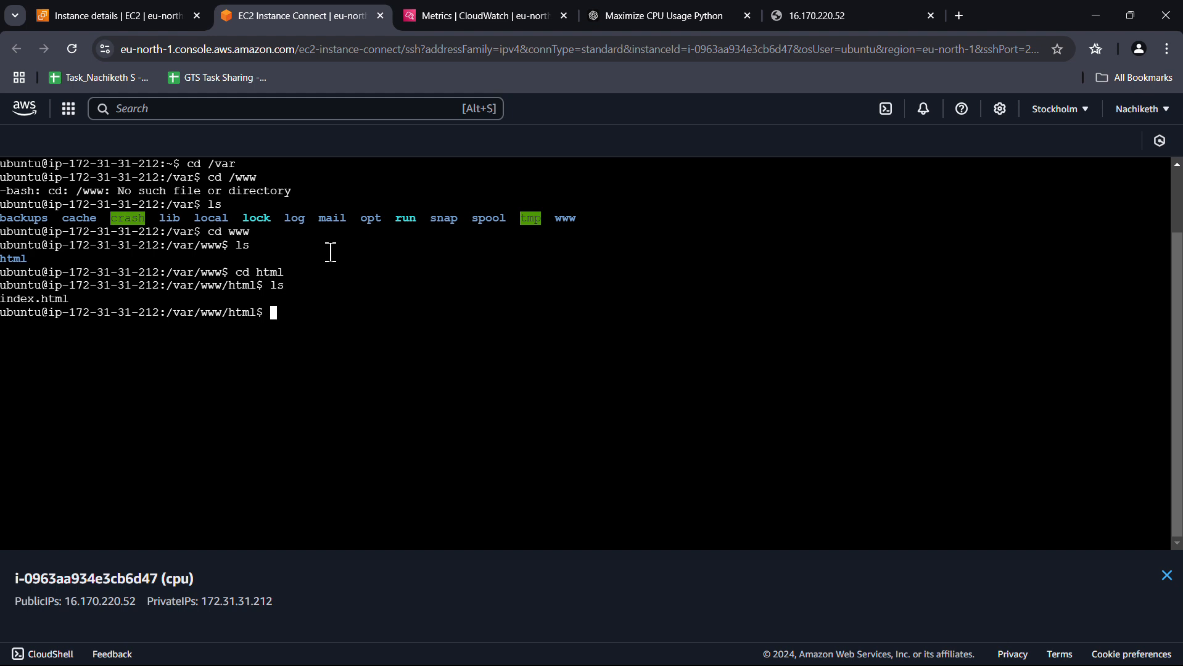
Print index.html's Server Details contents, then reload the 16.170.220.52 site, which still refuses
{"action": "type", "text": "cat in"}
{"action": "key", "text": "Tab"}
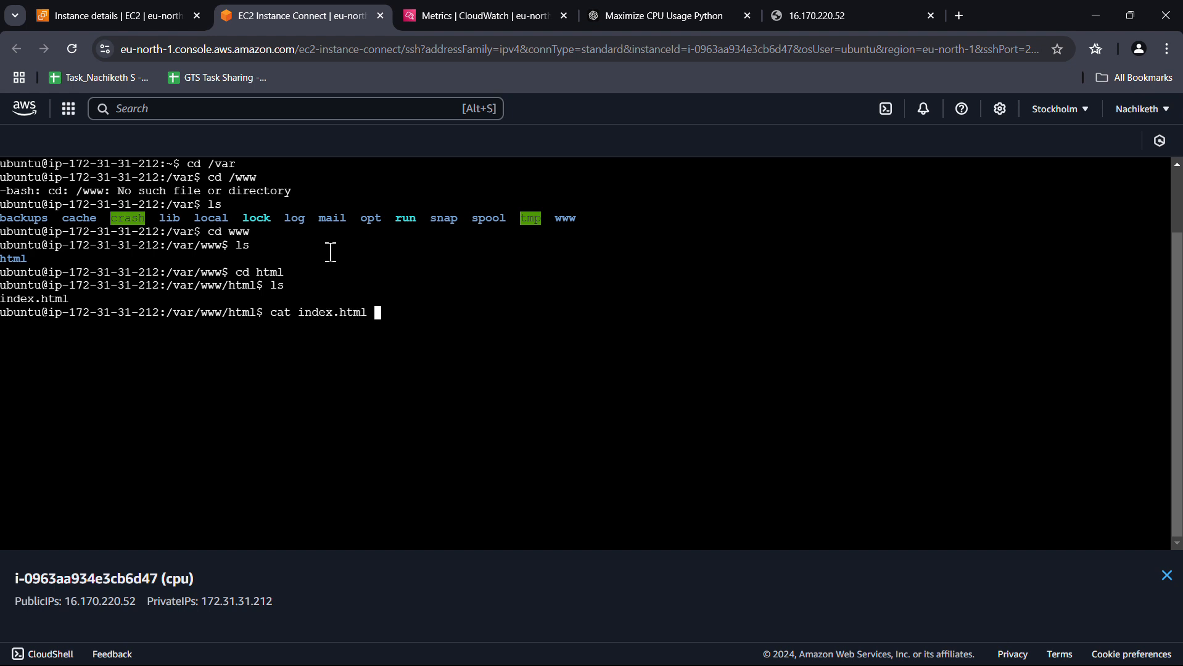
{"action": "key", "text": "Return"}
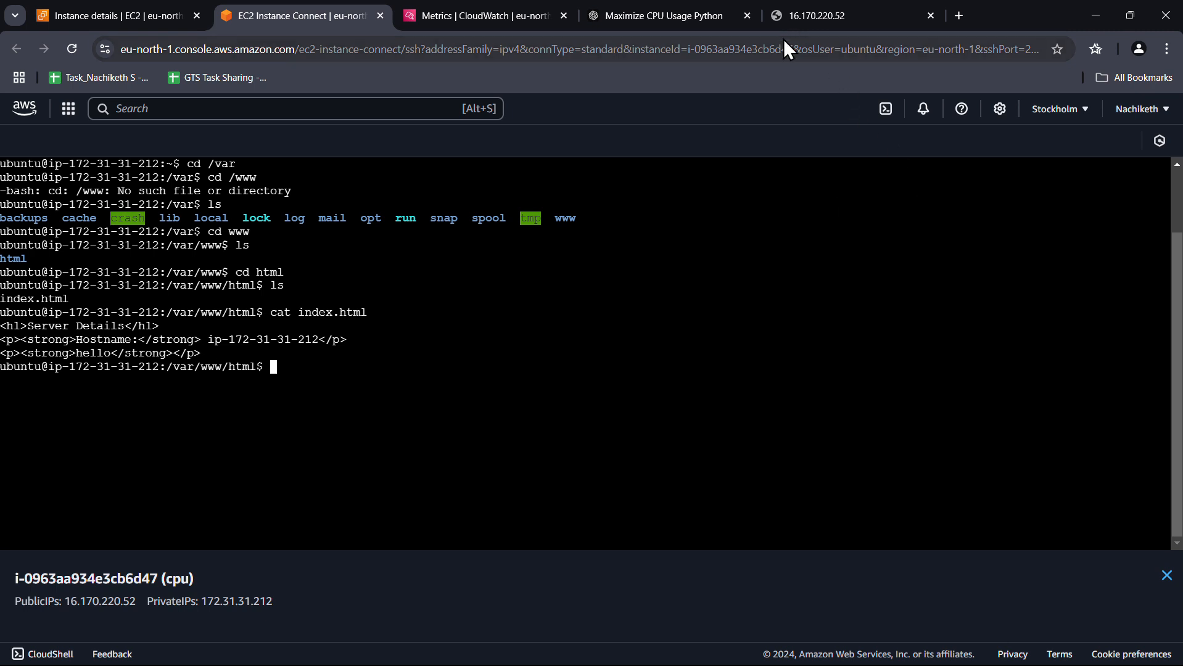
{"action": "left_click", "coordinate": [796, 18]}
{"action": "left_click", "coordinate": [72, 49]}
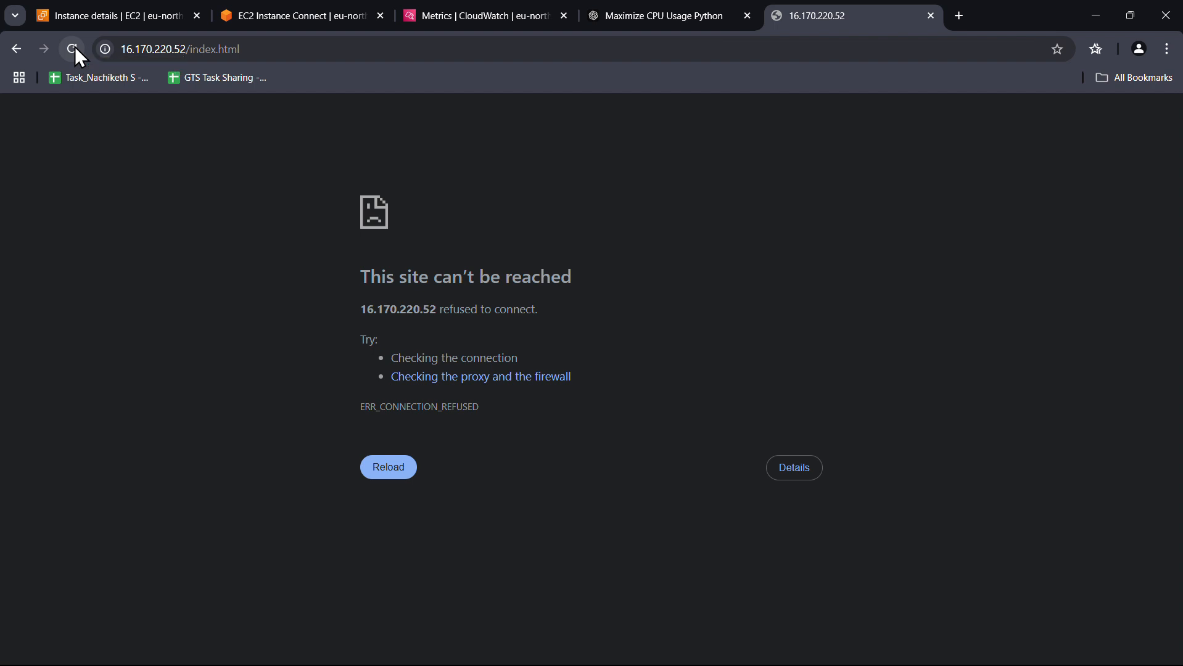
Reload the 16.170.220.52 page three more times
{"action": "left_click", "coordinate": [75, 47]}
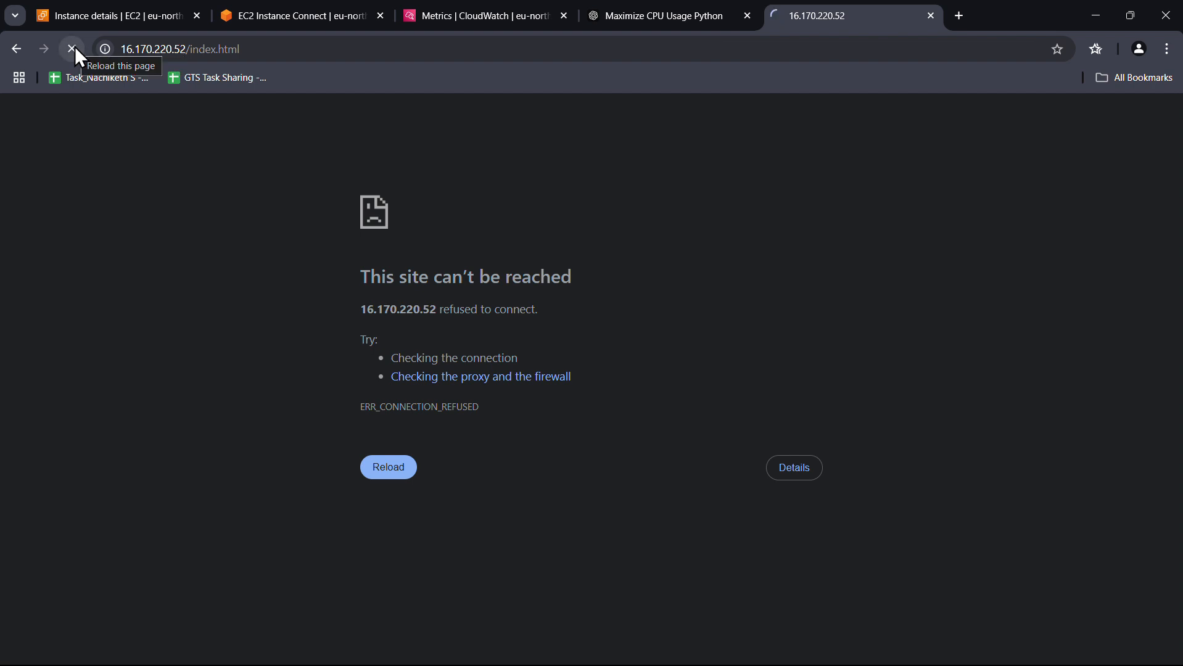
{"action": "left_click", "coordinate": [74, 47]}
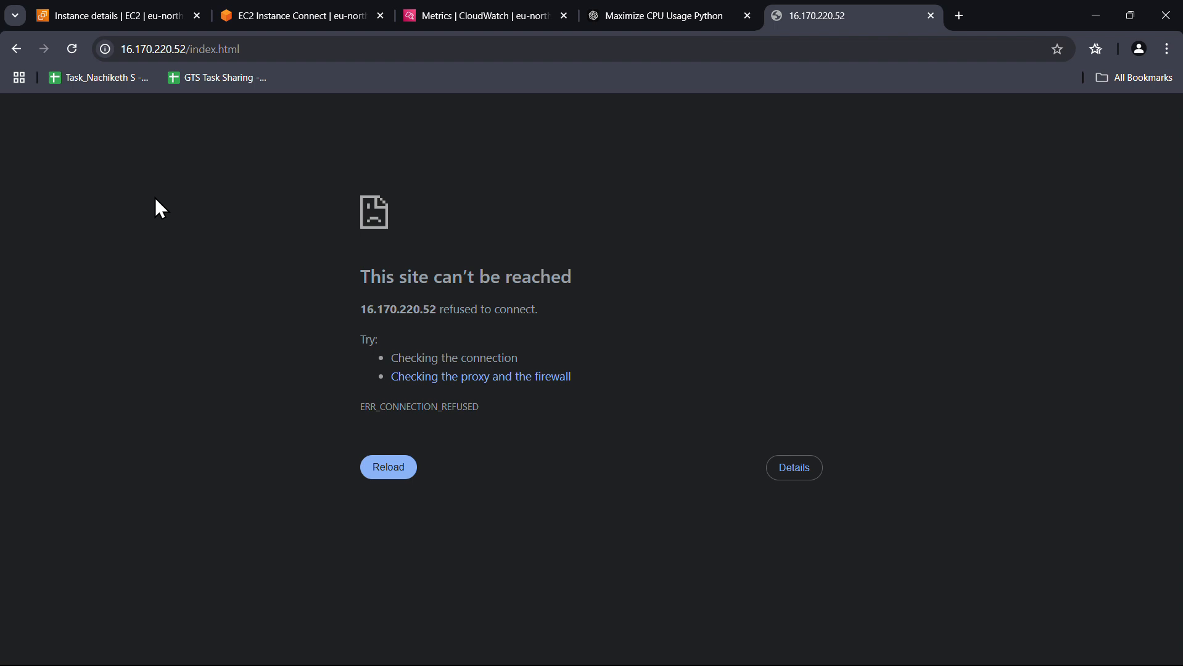
{"action": "left_click", "coordinate": [71, 43]}
Change the address to 16.170.220.52 on port 80 and load it
{"action": "left_click", "coordinate": [254, 49]}
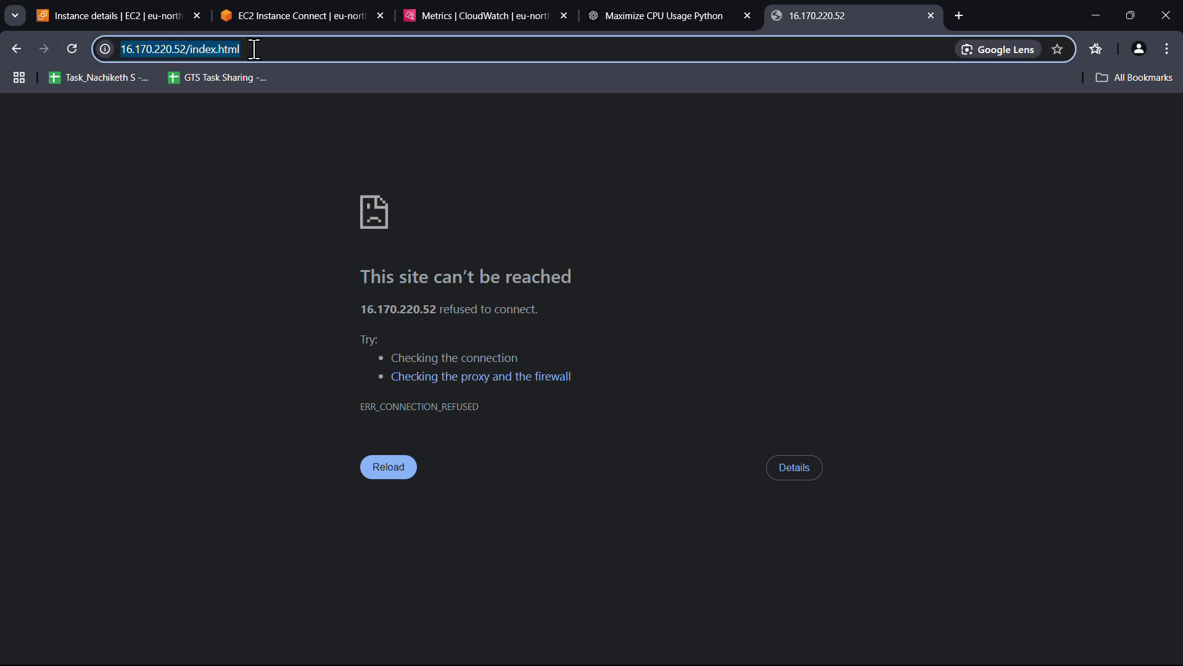
{"action": "double_click", "coordinate": [254, 50]}
{"action": "type", "text": "in"}
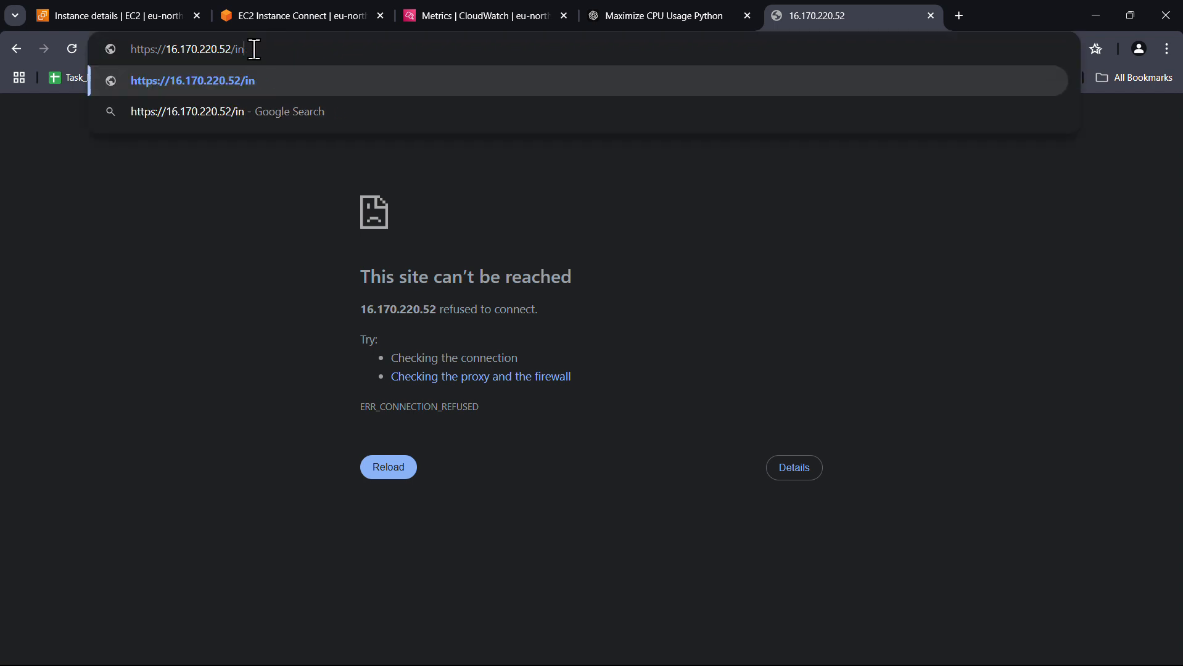
{"action": "key", "text": "BackSpace"}
{"action": "key", "text": "BackSpace"}
{"action": "key", "text": "BackSpace"}
{"action": "key", "text": "Return"}
{"action": "type", "text": ":80"}
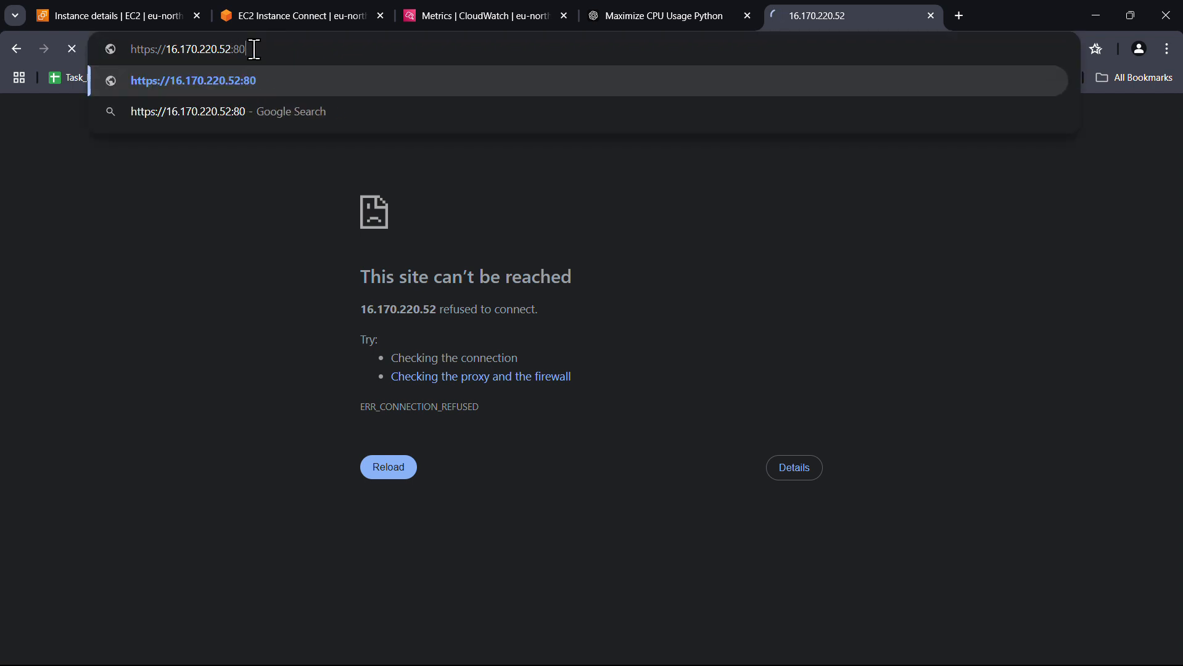
{"action": "key", "text": "Return"}
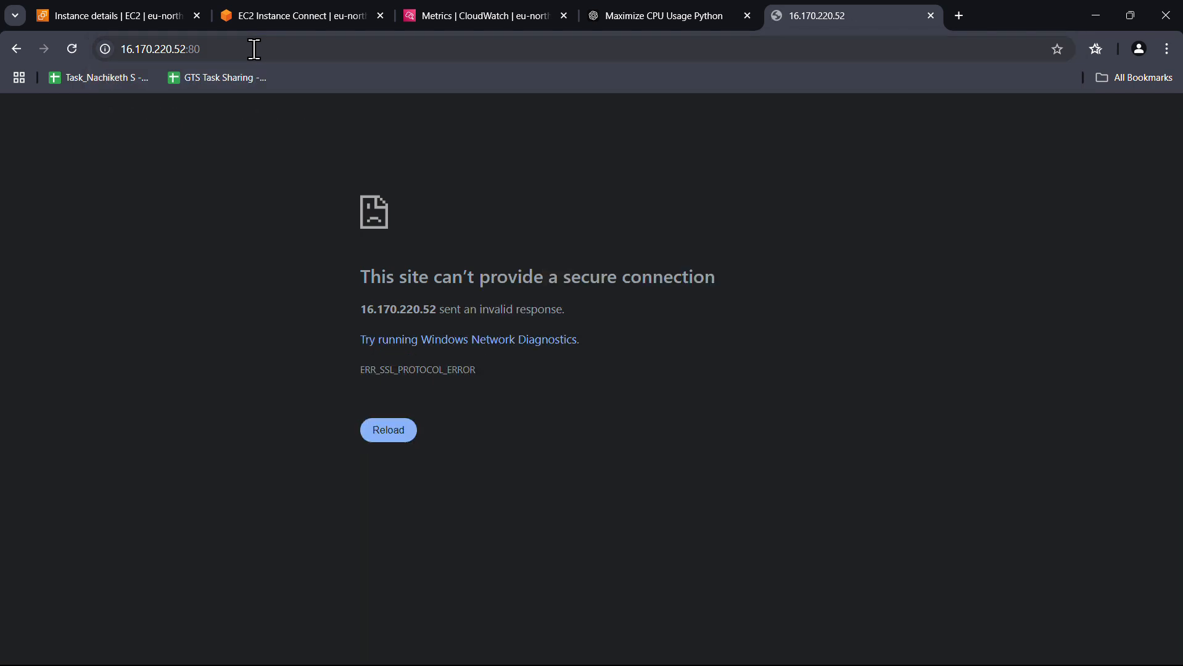
{"action": "left_click", "coordinate": [254, 49]}
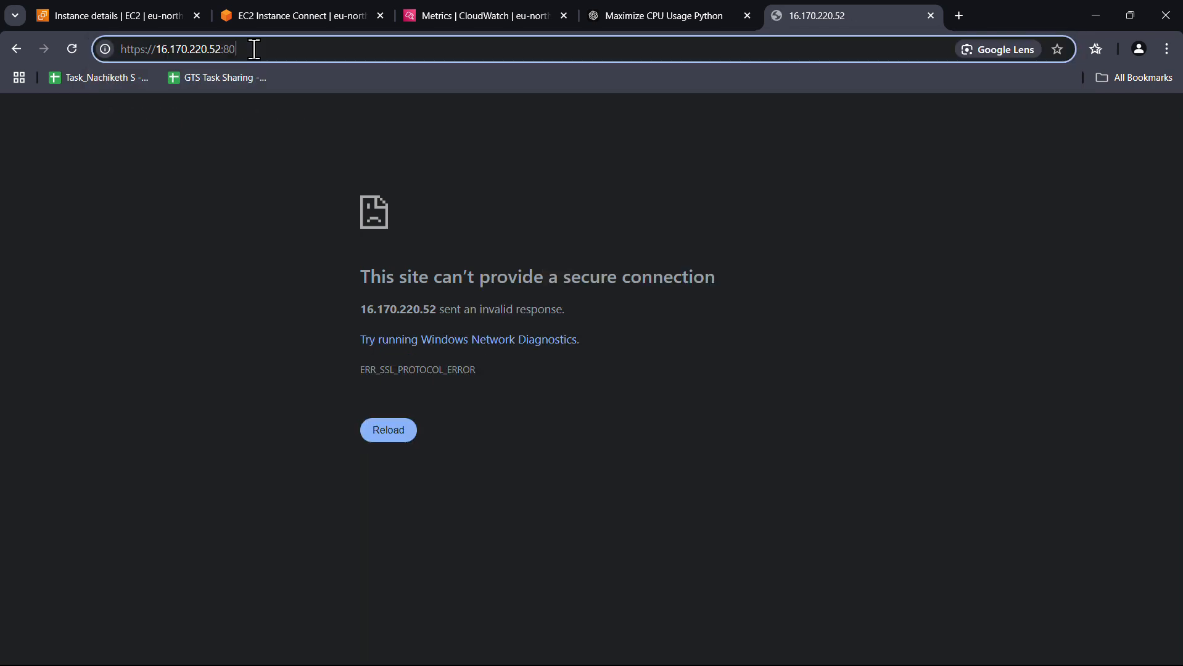
{"action": "type", "text": "/in"}
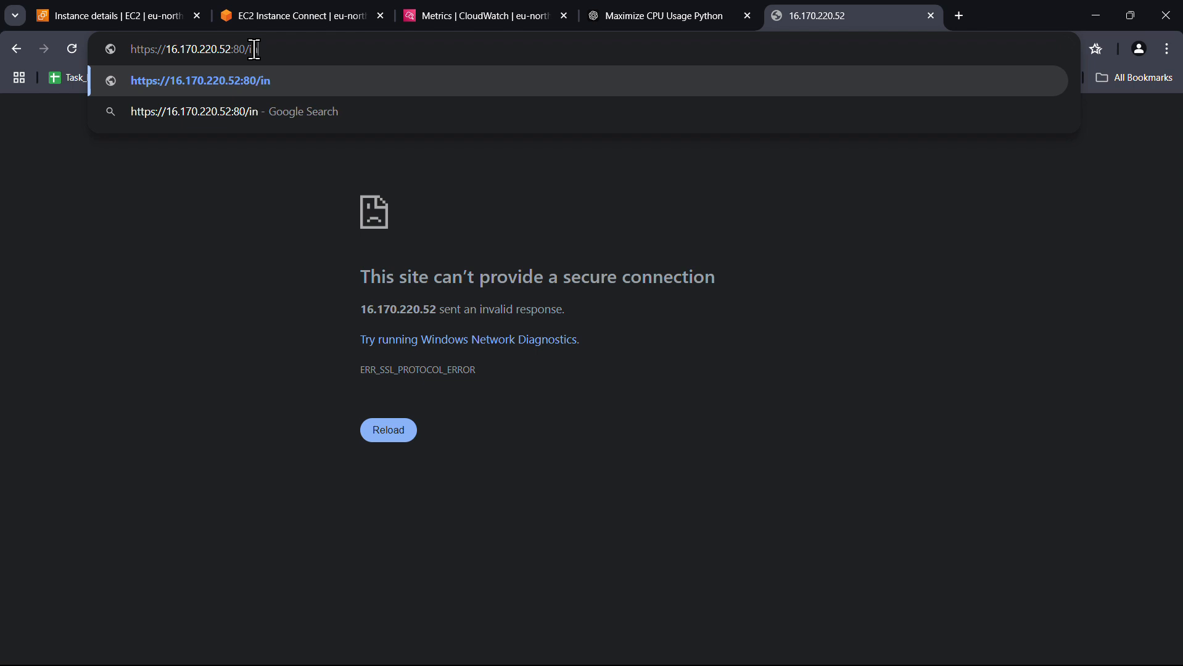
{"action": "type", "text": "dex"}
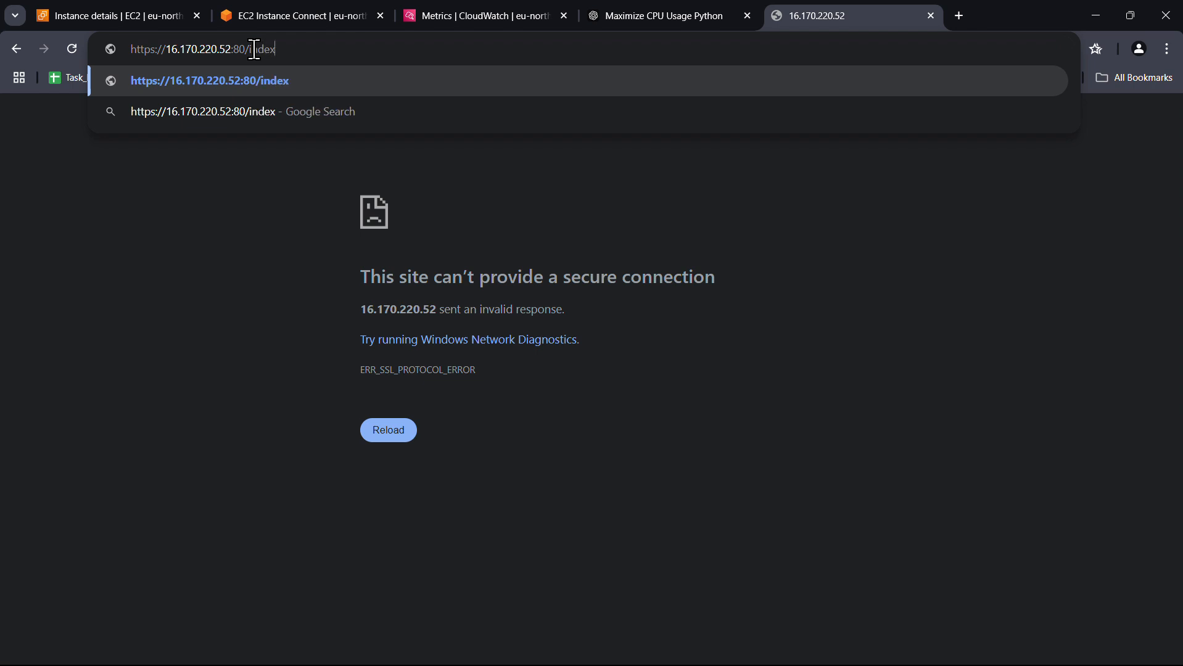
{"action": "type", "text": ".html"}
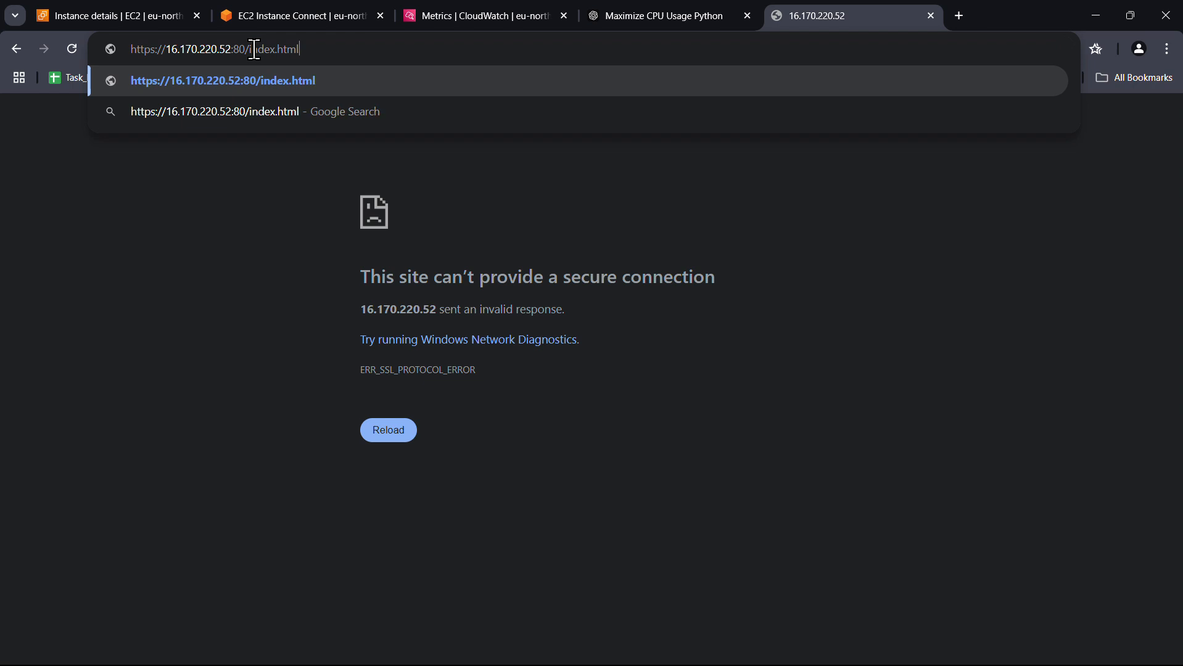
{"action": "key", "text": "Return"}
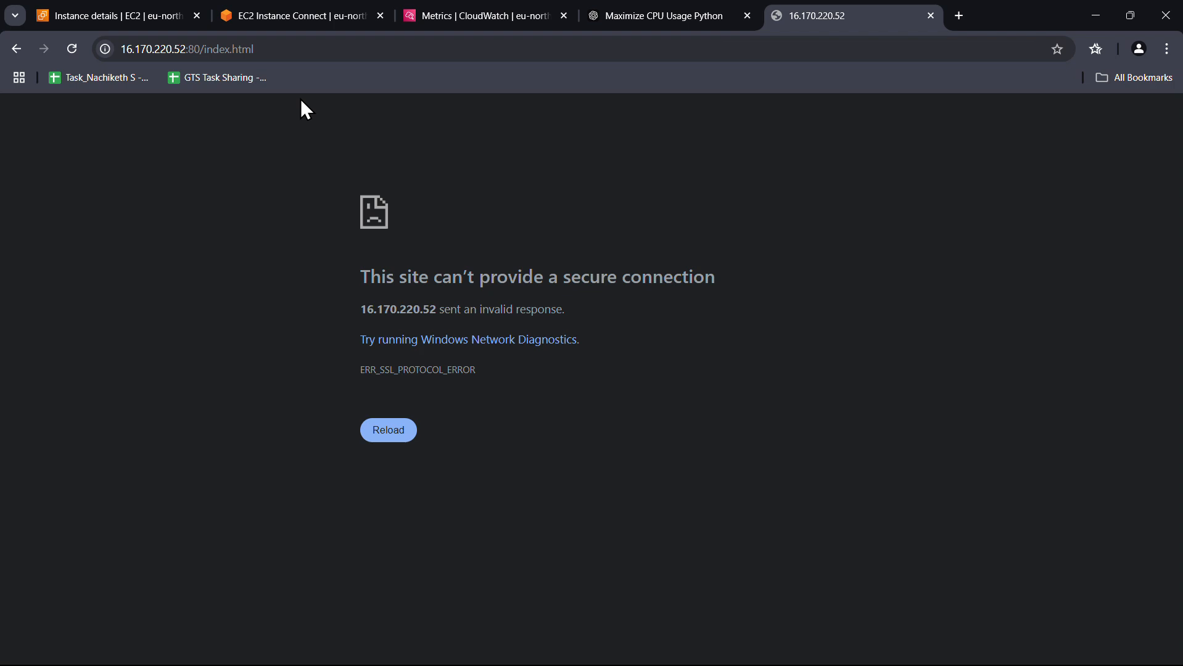
{"action": "left_click", "coordinate": [179, 19]}
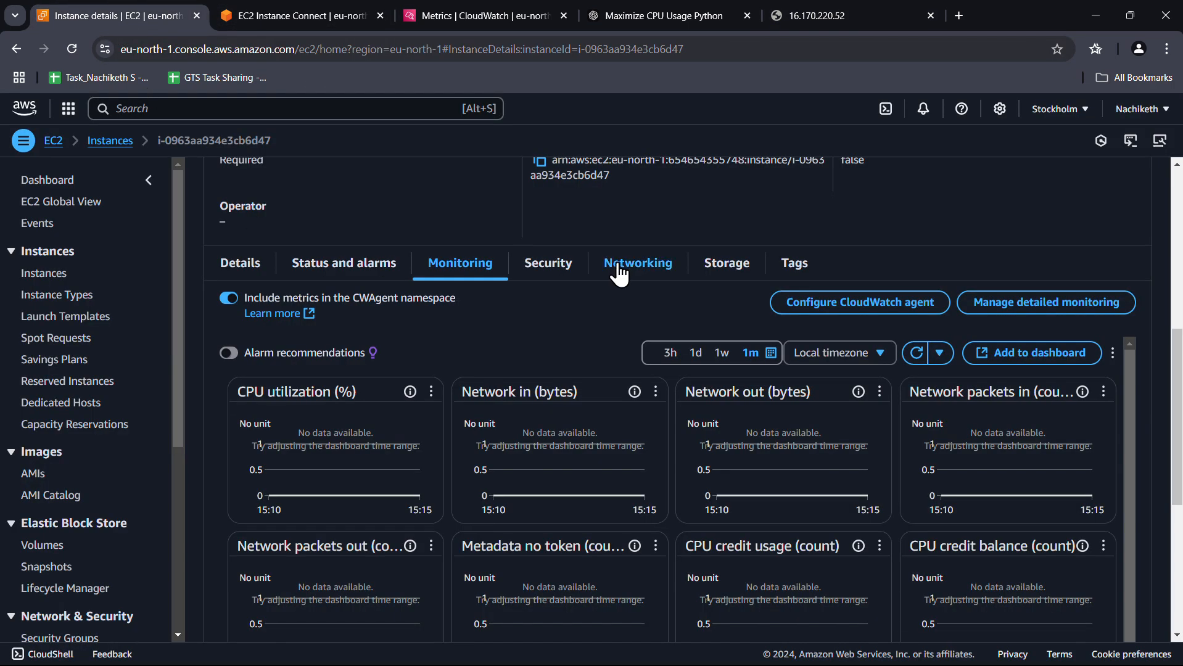
Inspect the inbound rules of the instance's launch-wizard-1 security group
{"action": "left_click", "coordinate": [567, 276]}
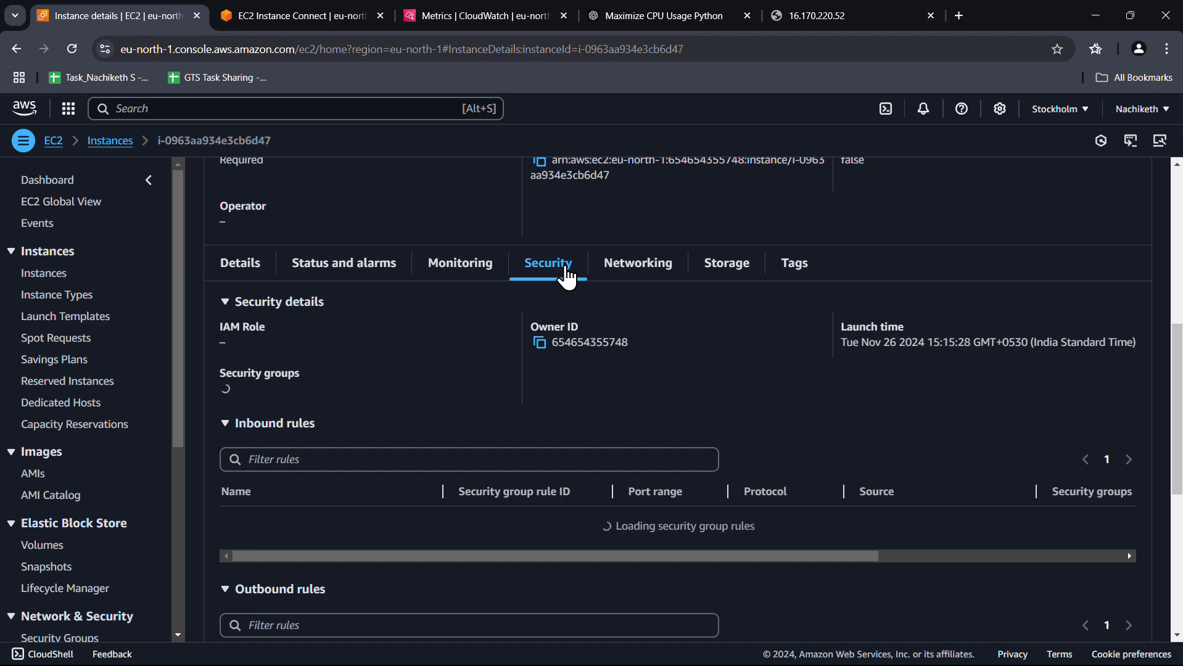
{"action": "scroll", "coordinate": [452, 340], "scroll_direction": "down", "scroll_amount": 1}
{"action": "left_click", "coordinate": [281, 321]}
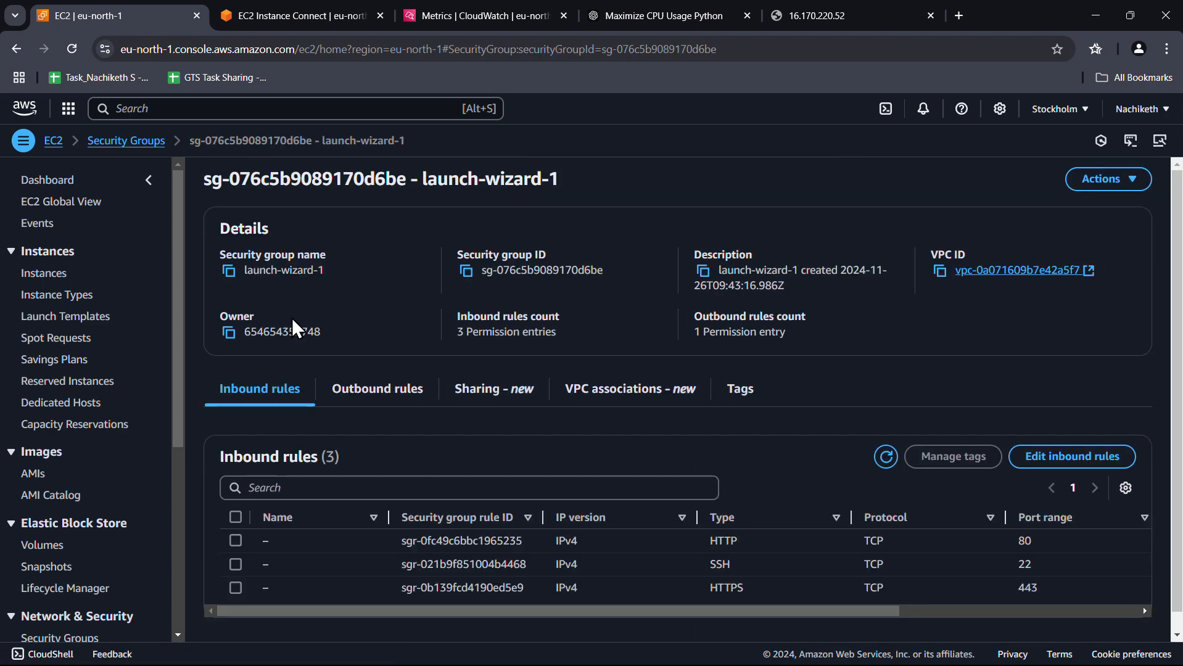
{"action": "scroll", "coordinate": [694, 306], "scroll_direction": "down", "scroll_amount": 1}
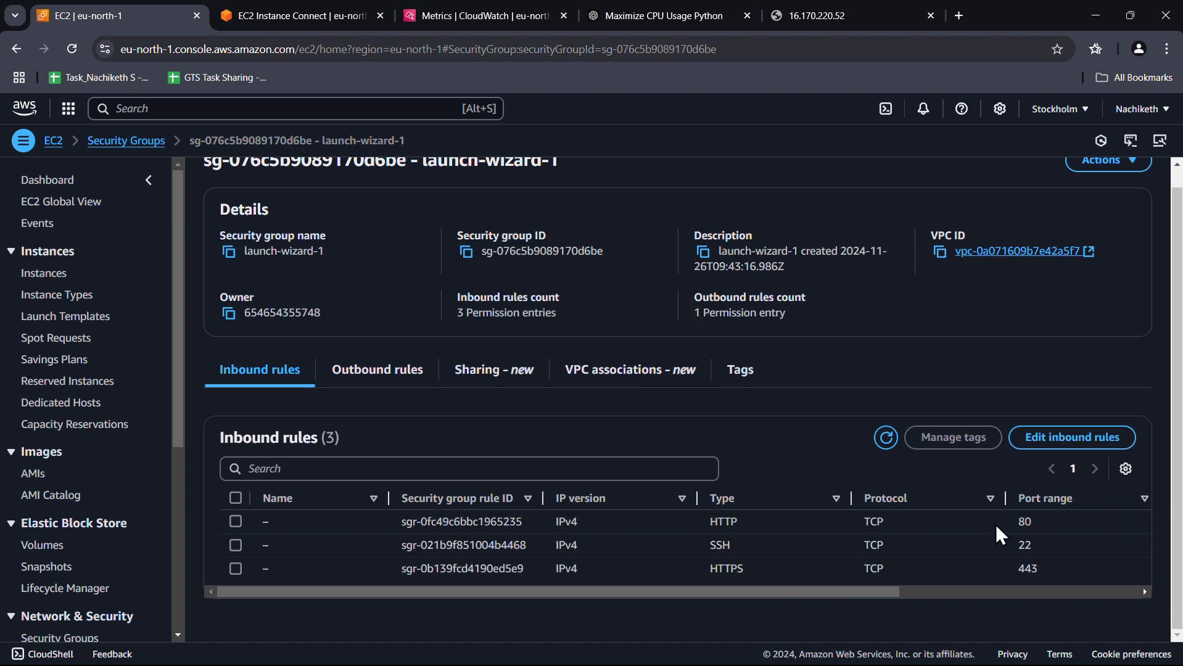
{"action": "left_click_drag", "start_coordinate": [892, 592], "coordinate": [660, 589]}
{"action": "scroll", "coordinate": [419, 472], "scroll_direction": "up", "scroll_amount": 1}
Glance at the failing server page, then go back to the EC2 Instances list
{"action": "left_click", "coordinate": [842, 15]}
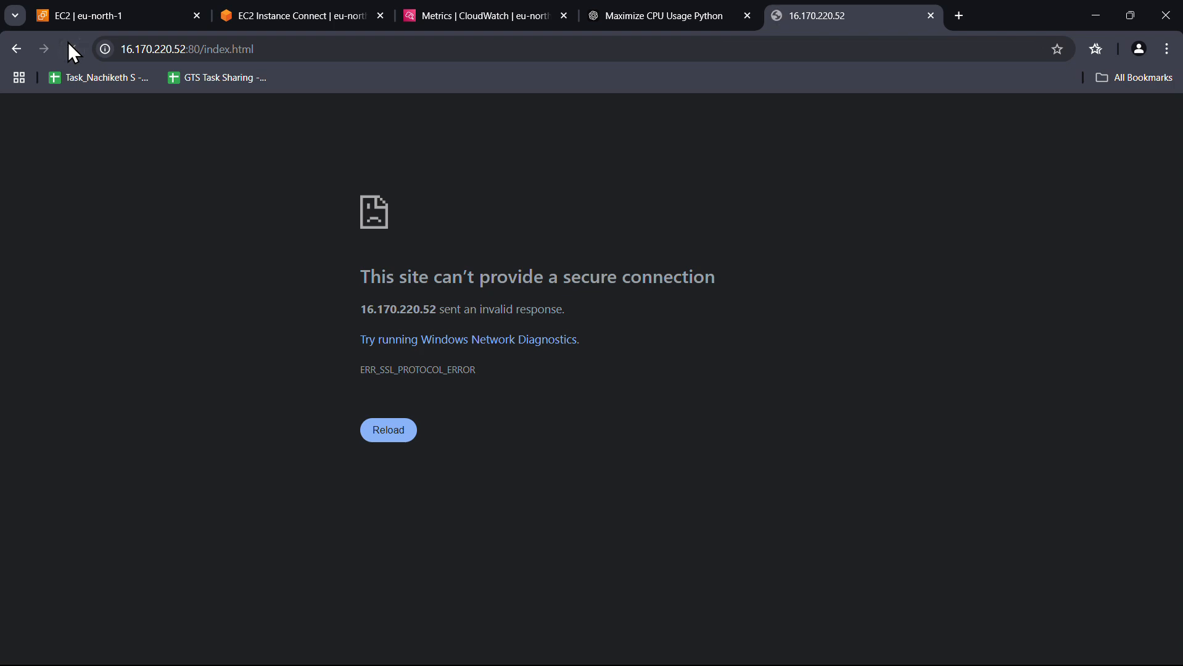
{"action": "left_click", "coordinate": [173, 6]}
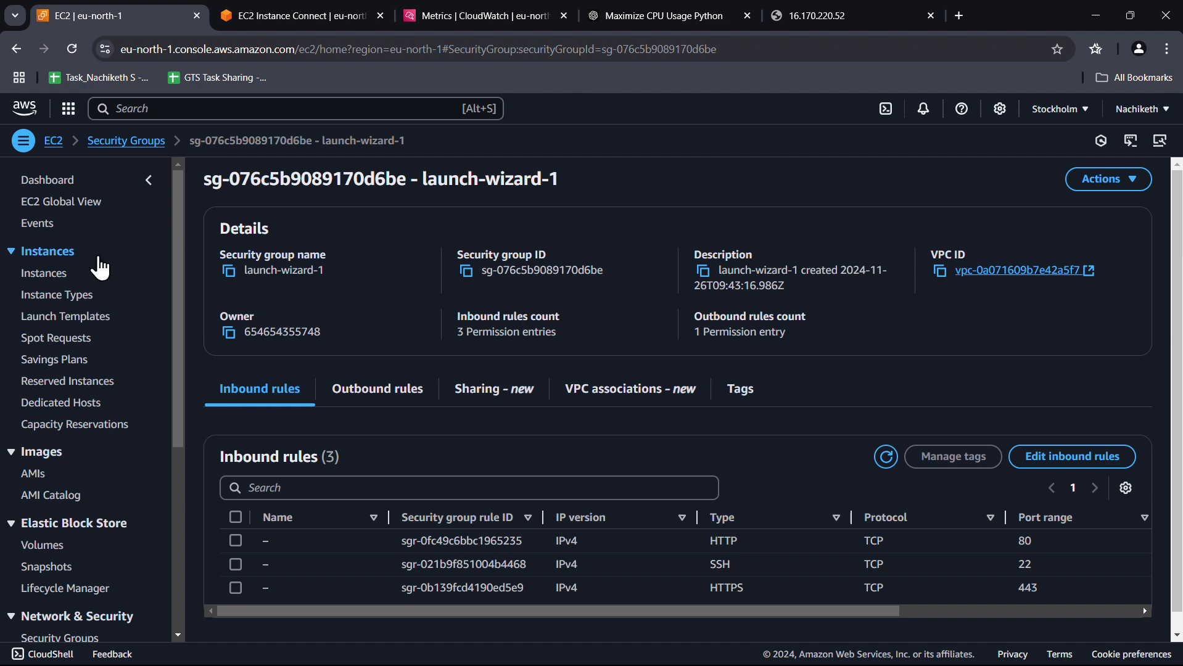
{"action": "left_click", "coordinate": [57, 272]}
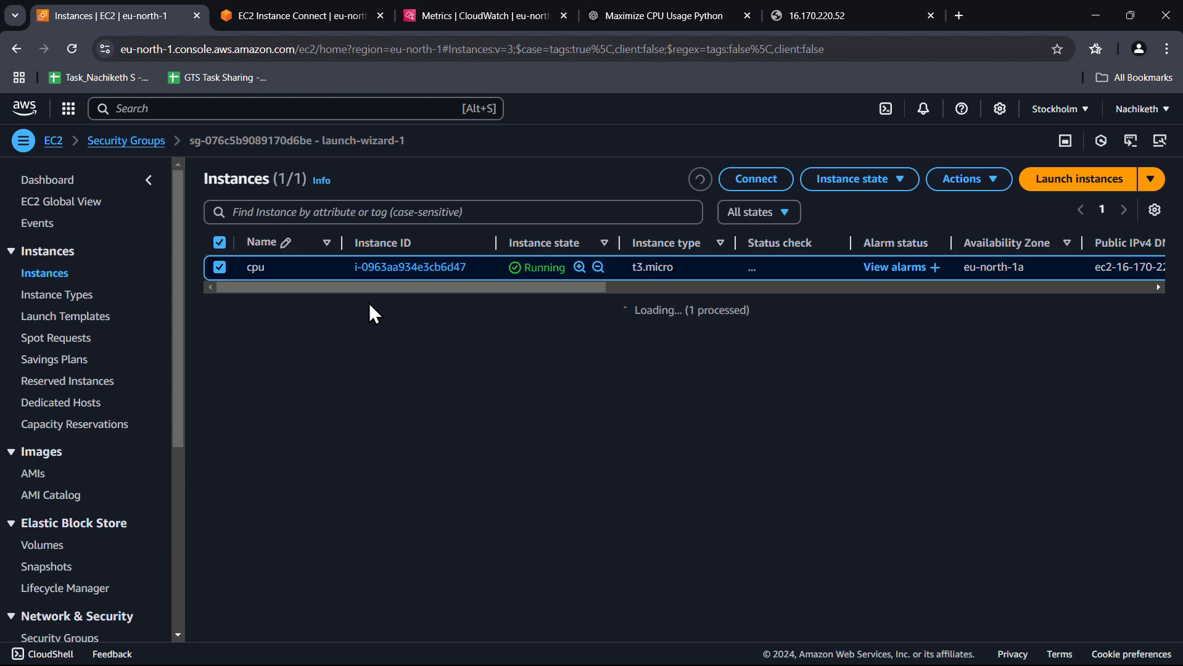
Open the cpu instance's details and copy its public IPv4 address
{"action": "left_click", "coordinate": [221, 243]}
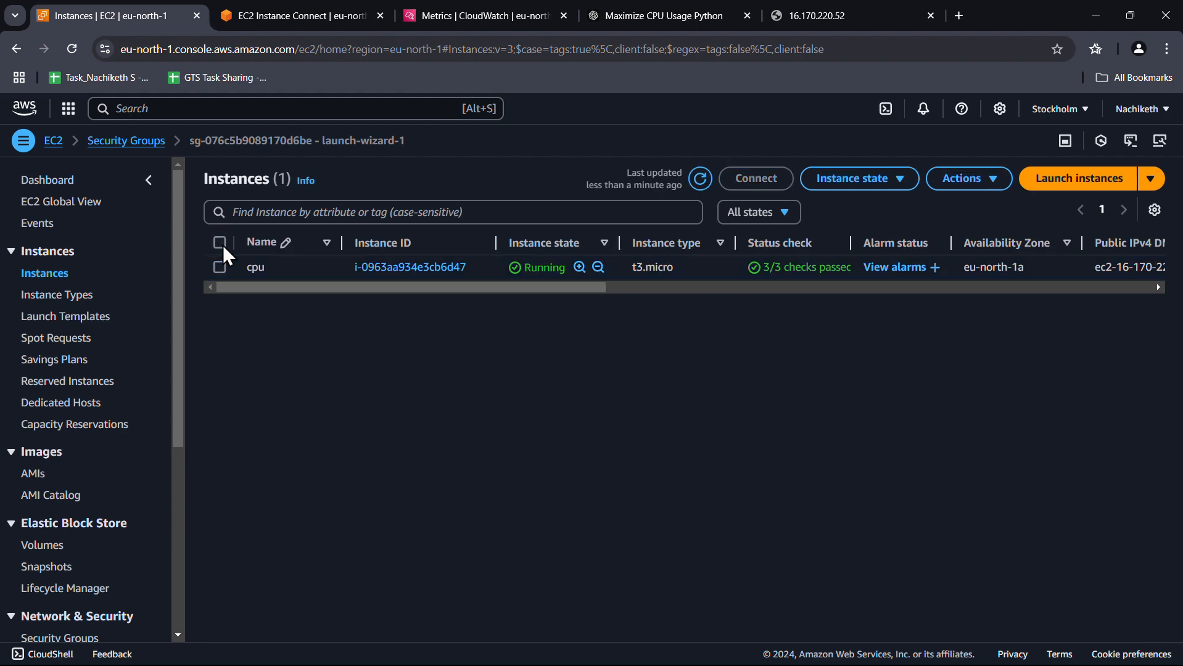
{"action": "left_click", "coordinate": [384, 271]}
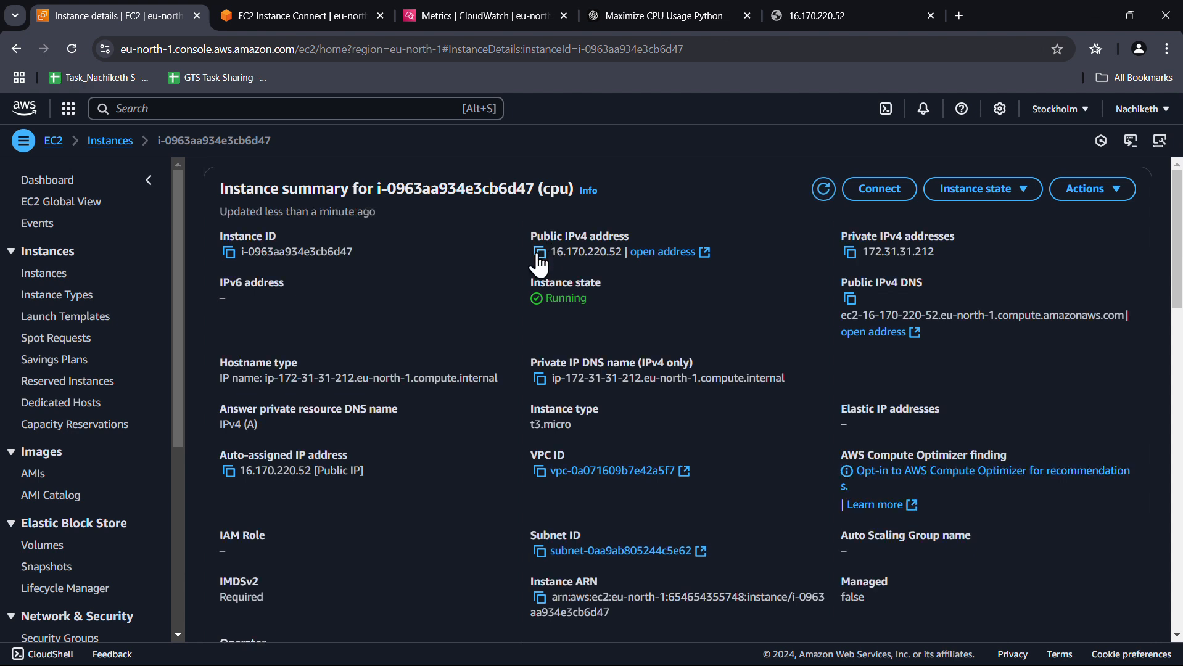
{"action": "left_click", "coordinate": [538, 254]}
Load 16.170.220.52 over plain HTTP, continuing past the warning to the Server Details page
{"action": "left_click", "coordinate": [833, 5]}
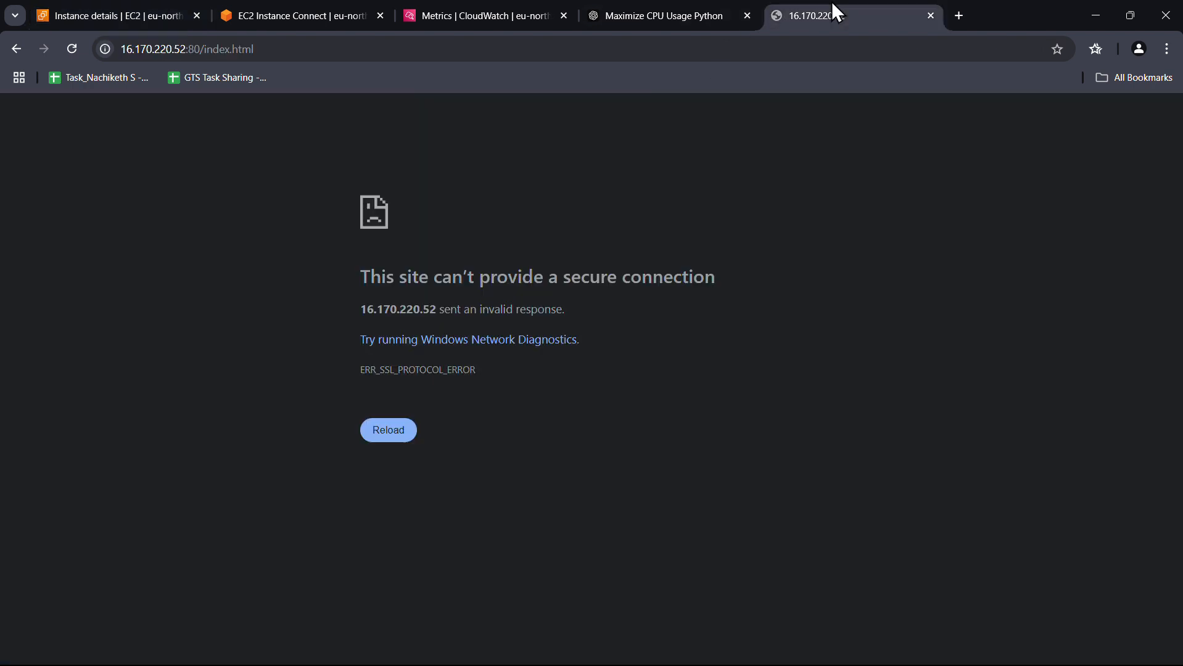
{"action": "left_click", "coordinate": [344, 44]}
{"action": "key", "text": "ctrl+v"}
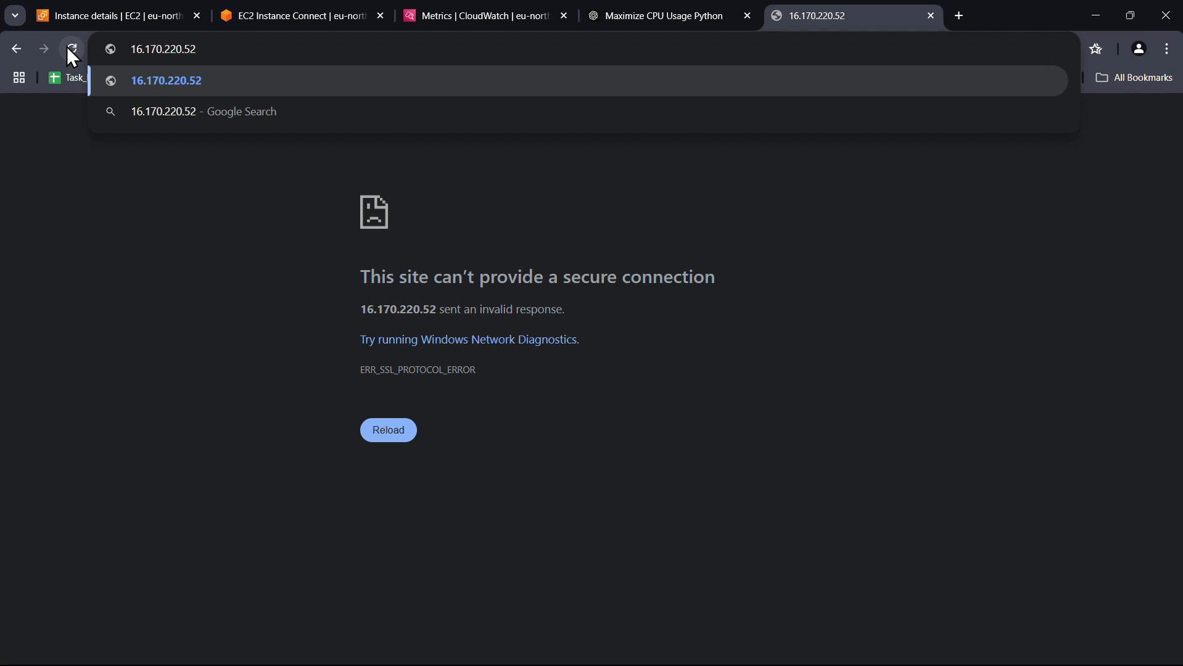
{"action": "key", "text": "Return"}
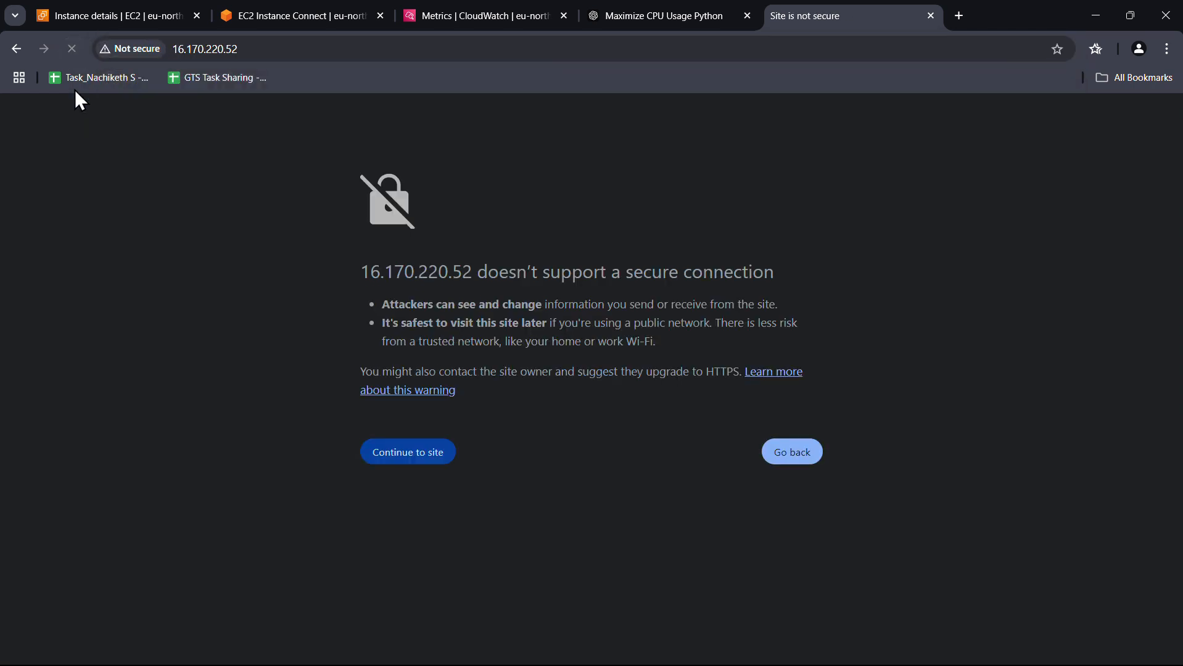
{"action": "left_click", "coordinate": [403, 468]}
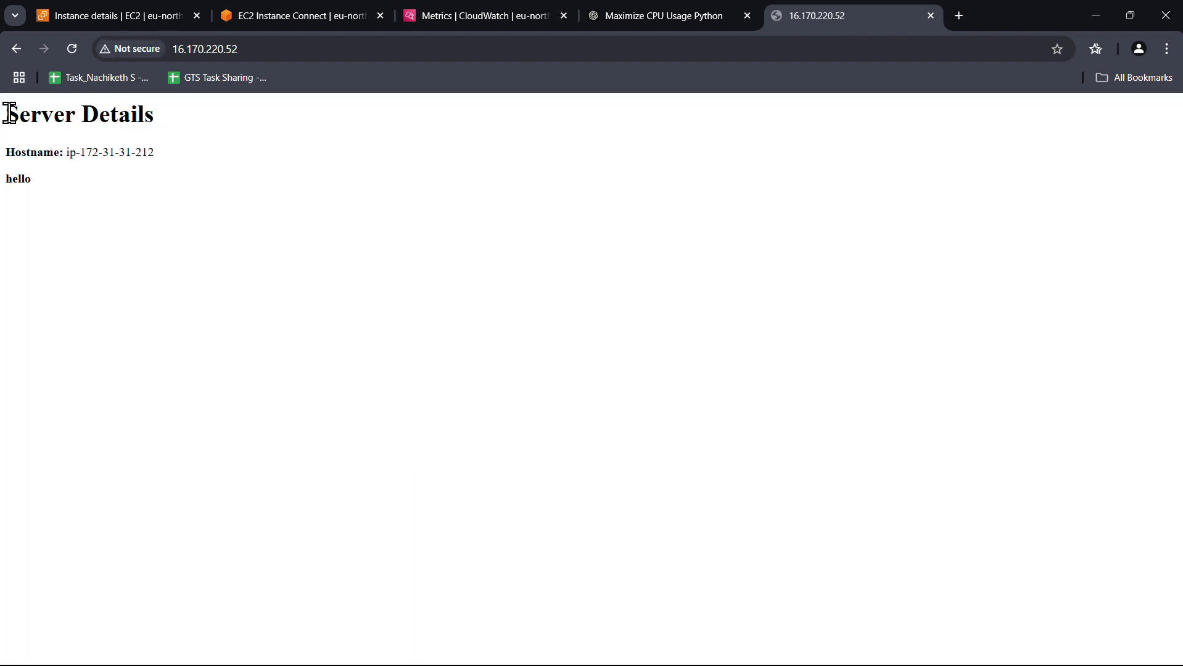
{"action": "left_click_drag", "start_coordinate": [10, 113], "coordinate": [206, 193]}
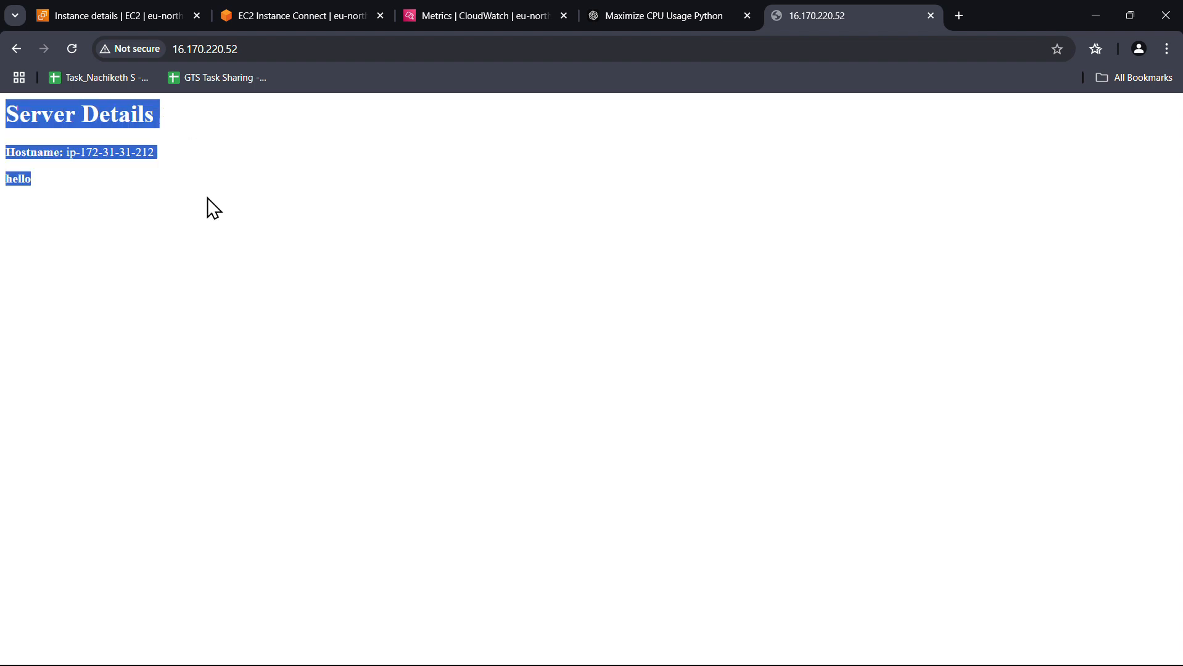
{"action": "left_click", "coordinate": [223, 313]}
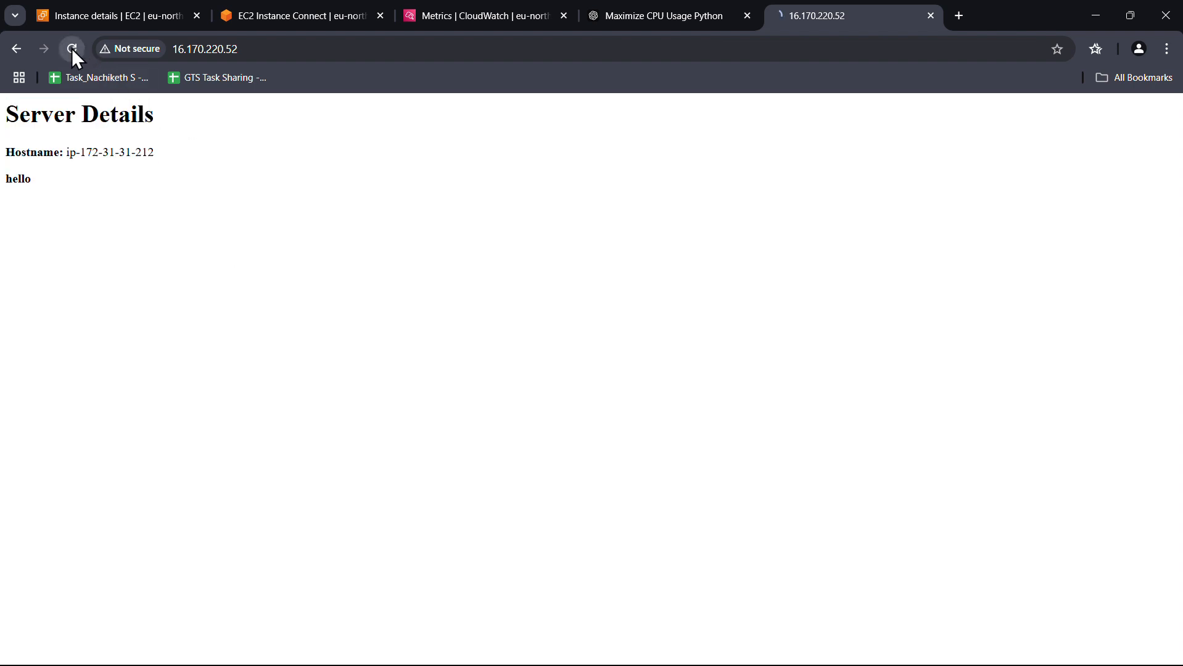
{"action": "left_click", "coordinate": [107, 16]}
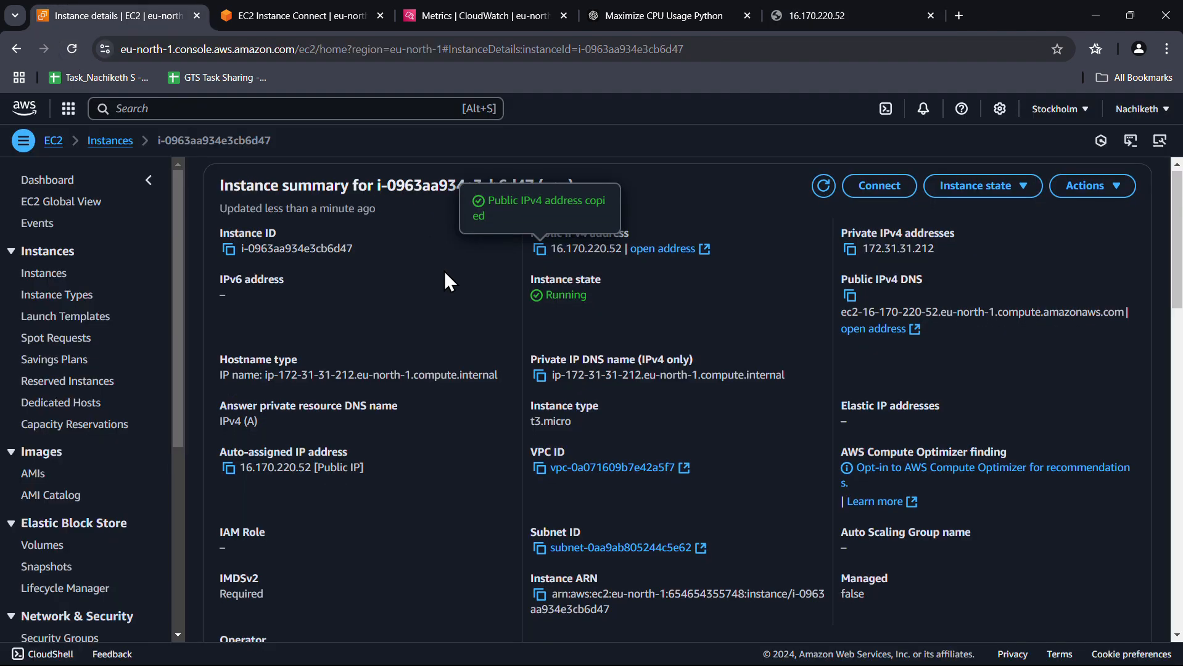
Enable detailed monitoring for the cpu instance from its Monitoring tab
{"action": "scroll", "coordinate": [445, 271], "scroll_direction": "down", "scroll_amount": 5}
{"action": "left_click", "coordinate": [449, 316]}
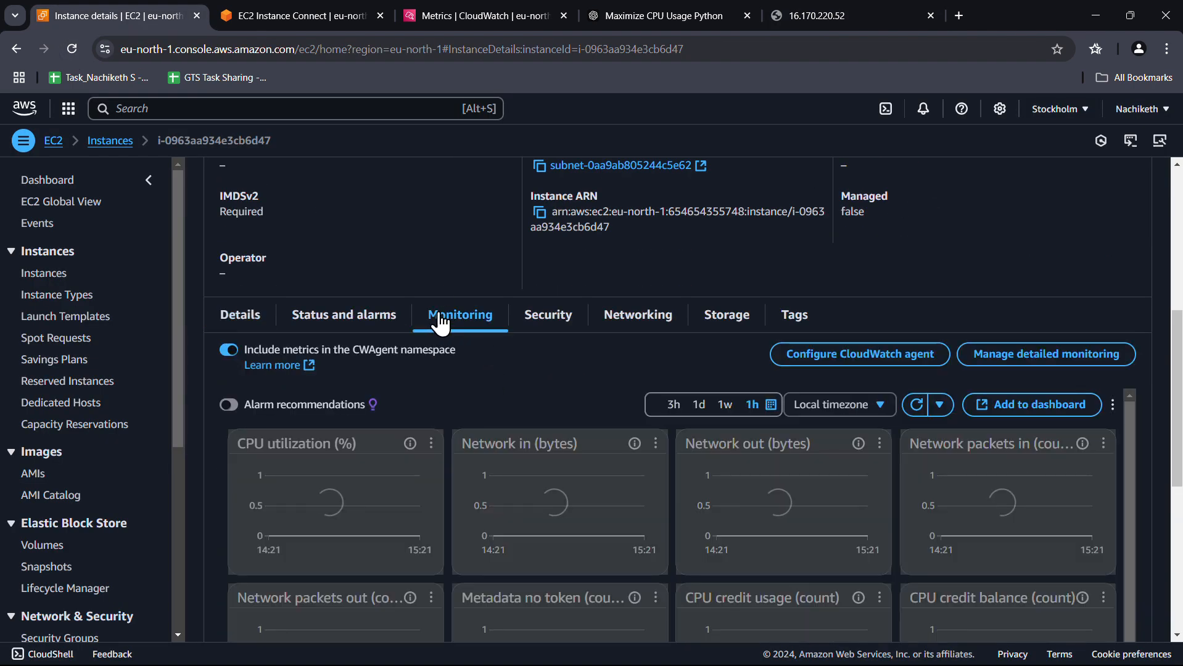
{"action": "scroll", "coordinate": [656, 328], "scroll_direction": "down", "scroll_amount": 1}
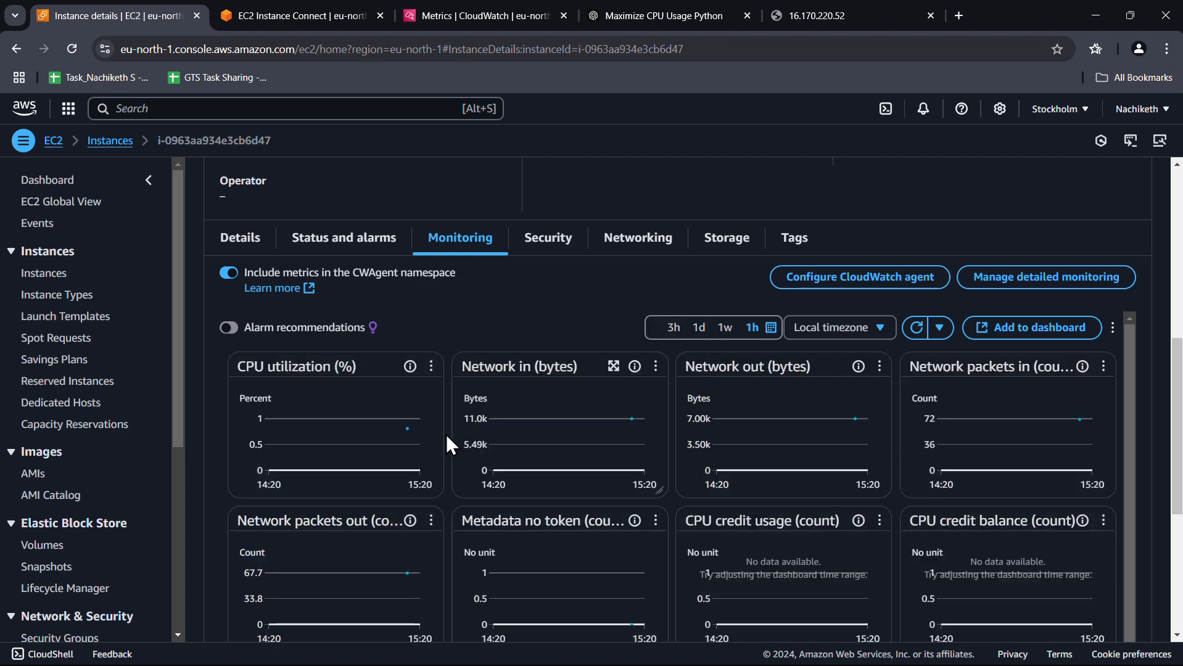
{"action": "mouse_move", "coordinate": [409, 438]}
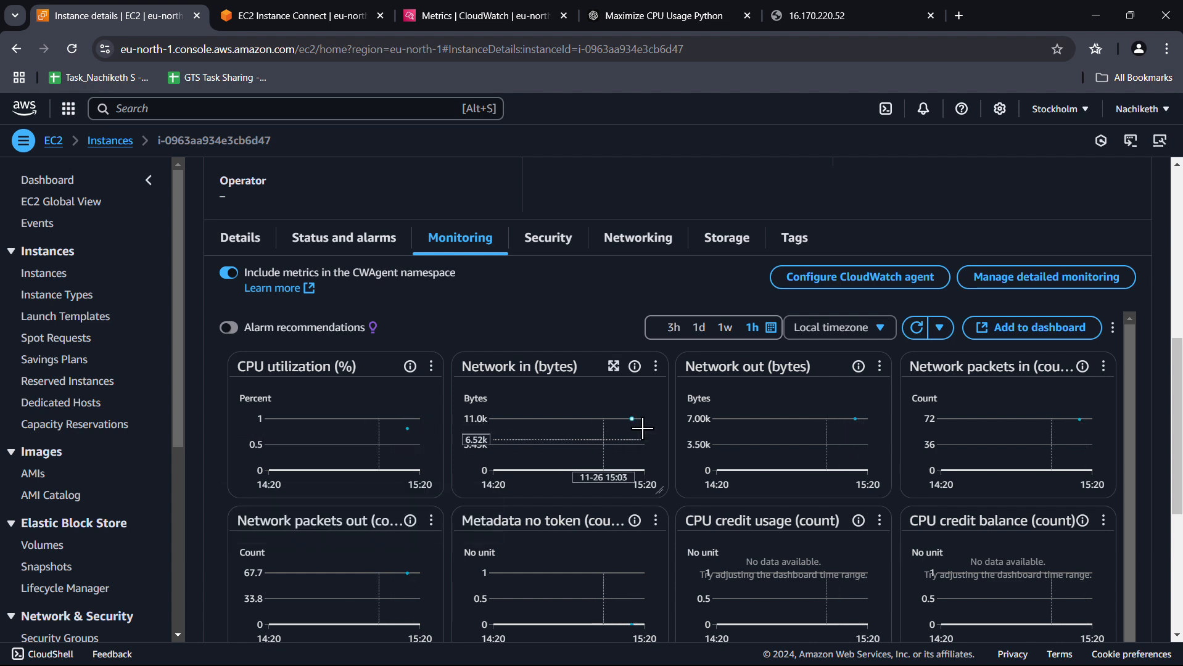
{"action": "mouse_move", "coordinate": [642, 431]}
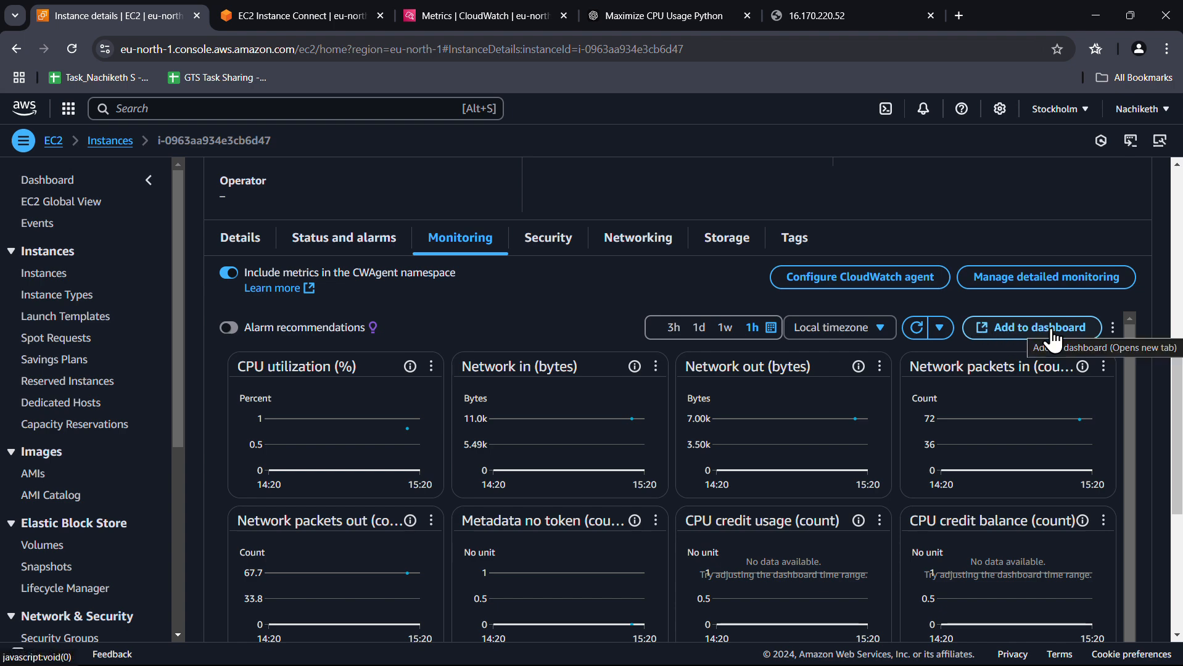
{"action": "left_click", "coordinate": [1042, 283]}
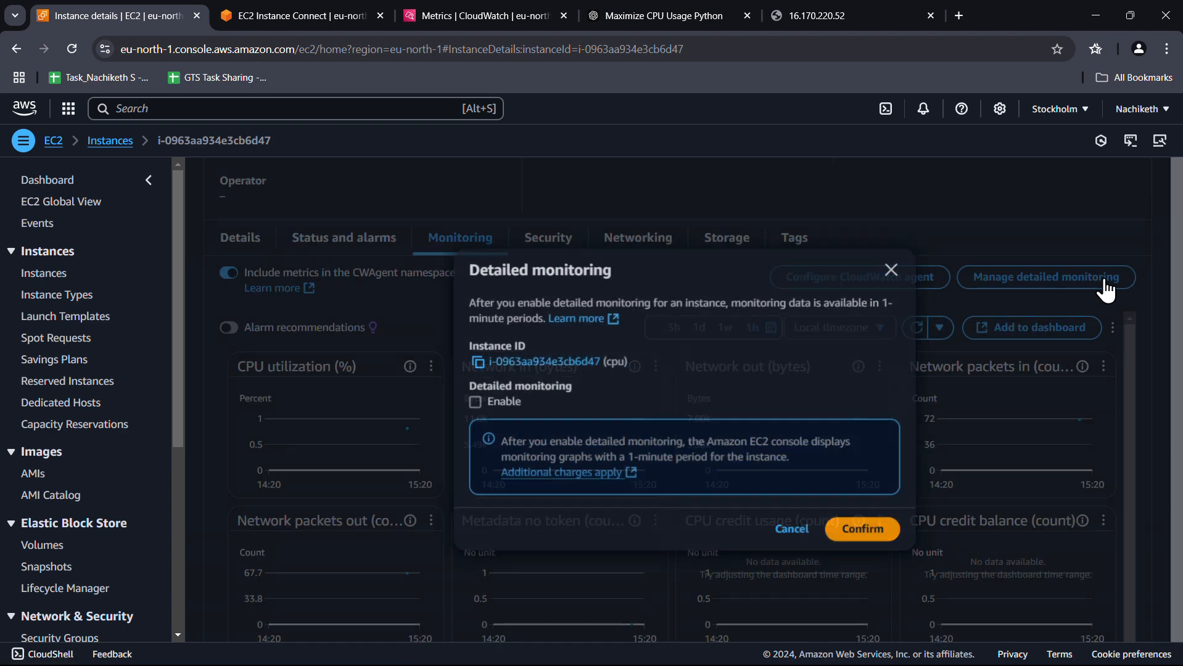
{"action": "left_click", "coordinate": [864, 530]}
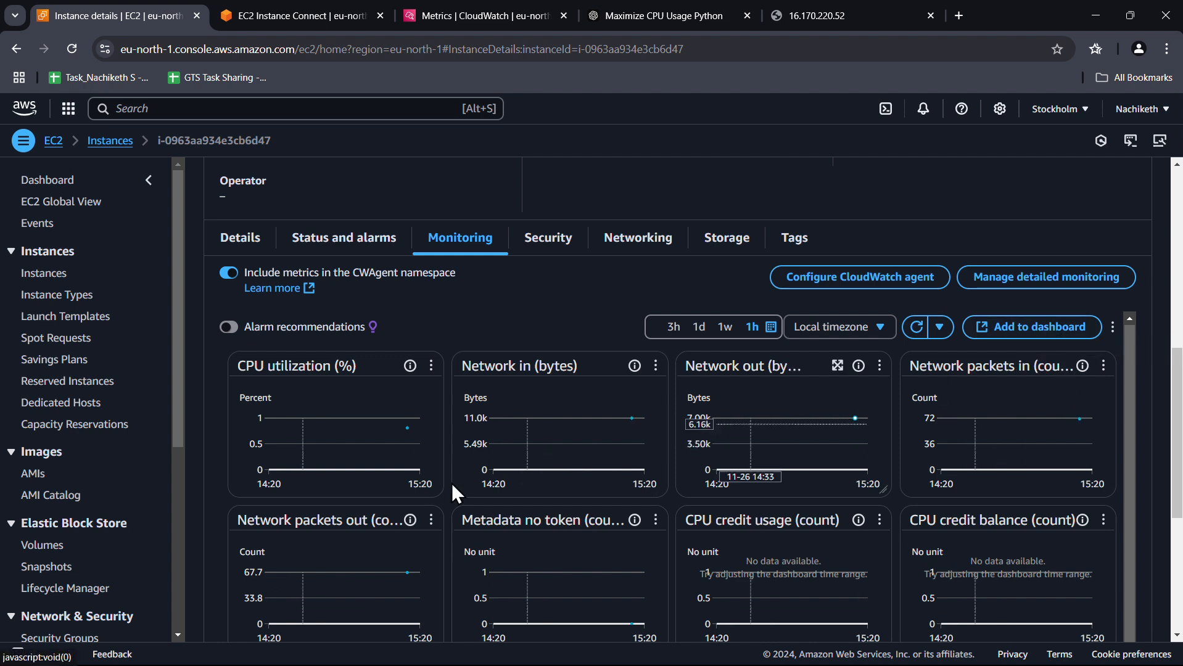
Enlarge the CPU utilization chart with a 5-second period, zoomed to the latest seconds
{"action": "left_click", "coordinate": [390, 365]}
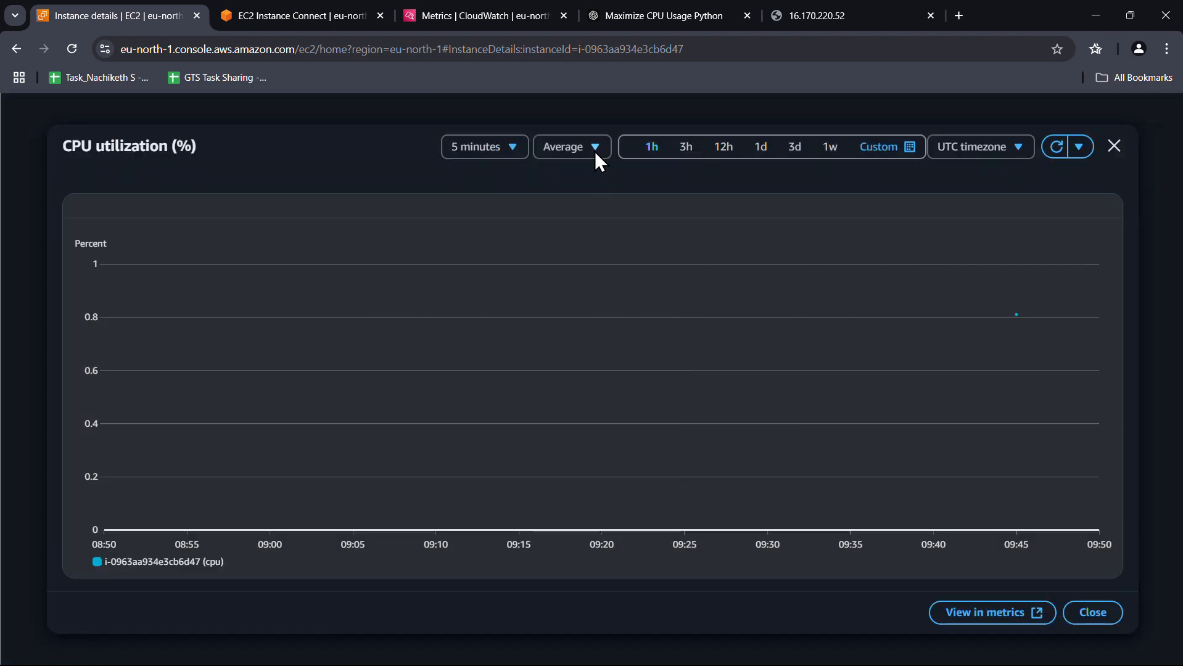
{"action": "left_click", "coordinate": [589, 148]}
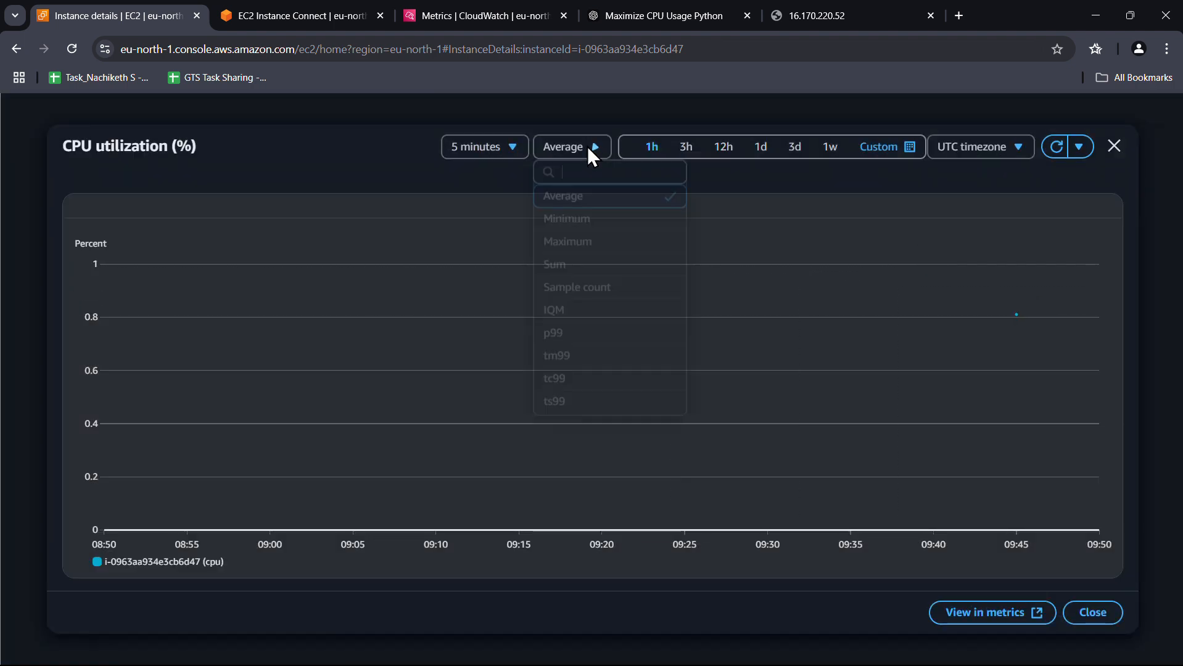
{"action": "left_click", "coordinate": [587, 146]}
{"action": "left_click", "coordinate": [491, 147]}
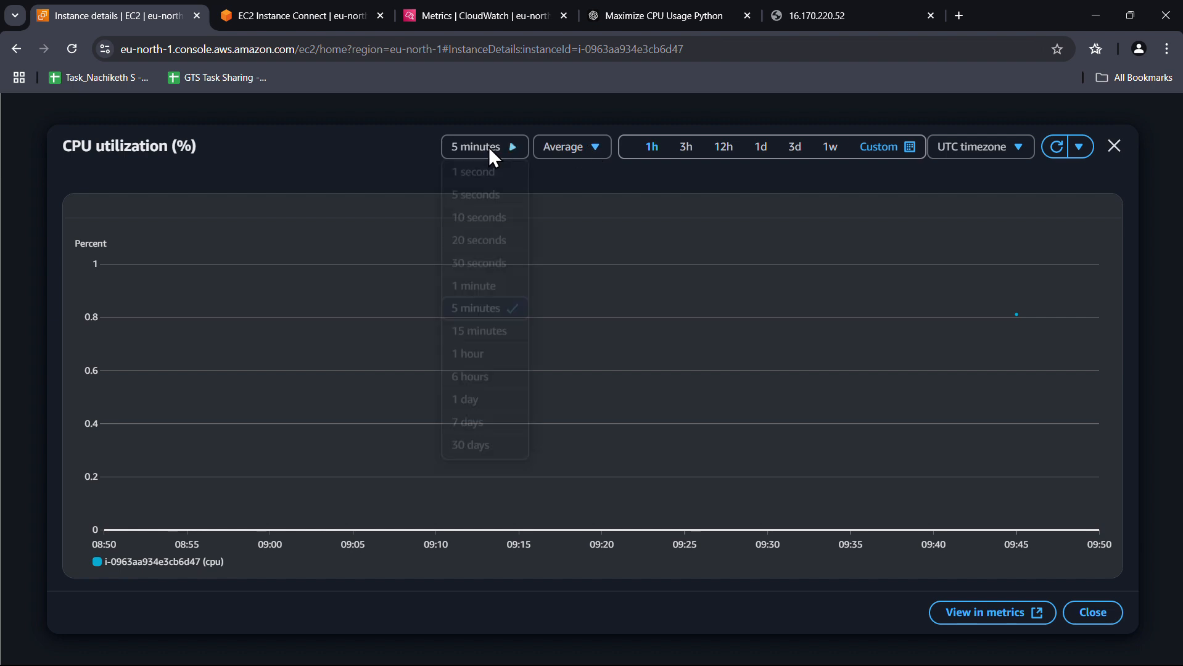
{"action": "left_click", "coordinate": [491, 196]}
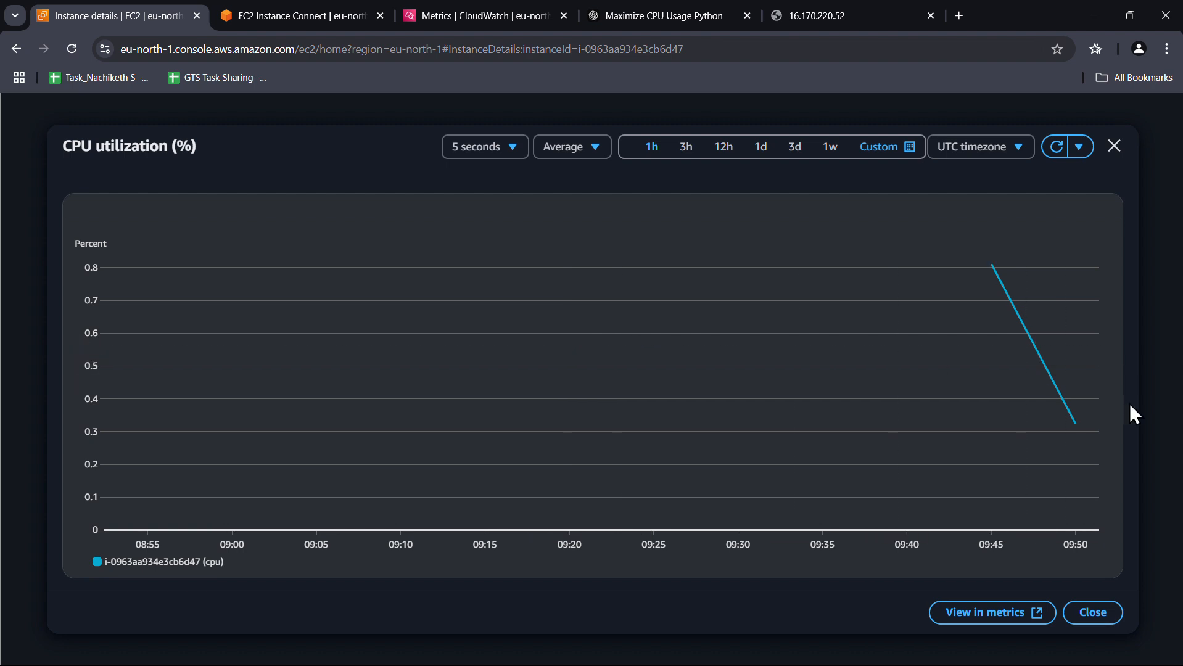
{"action": "left_click_drag", "start_coordinate": [1080, 423], "coordinate": [1077, 423]}
Reload the Server Details page, then set the chart to auto-refresh every 10 seconds
{"action": "left_click", "coordinate": [806, 13]}
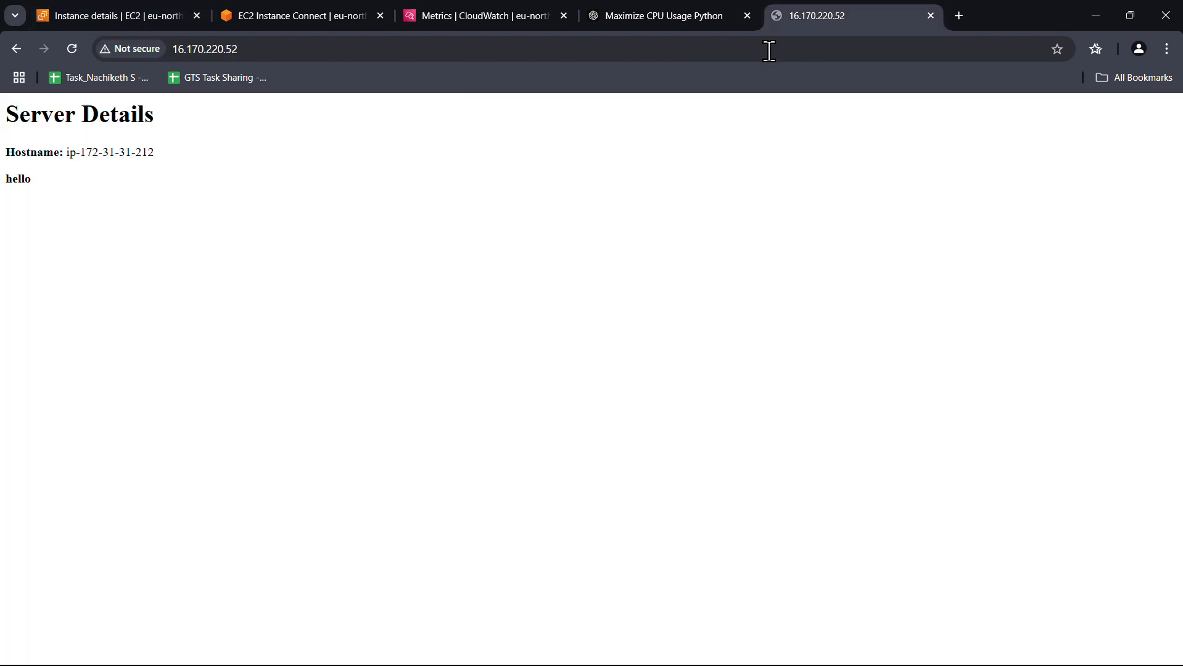
{"action": "left_click", "coordinate": [72, 49]}
{"action": "left_click", "coordinate": [90, 12]}
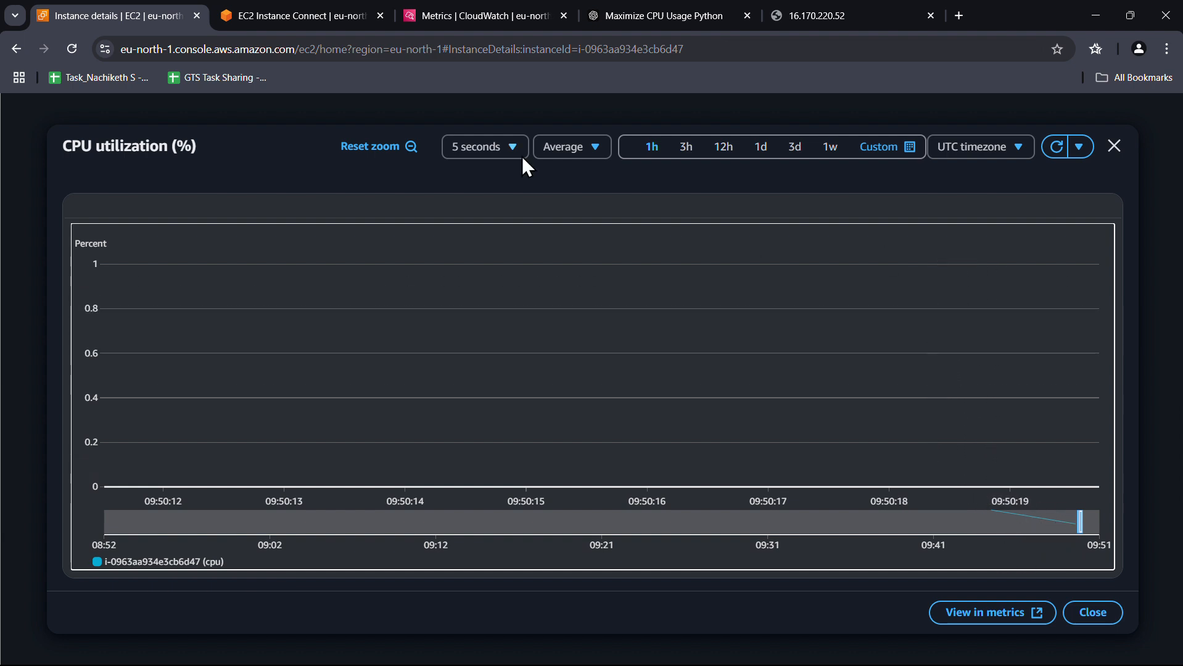
{"action": "left_click", "coordinate": [1078, 140]}
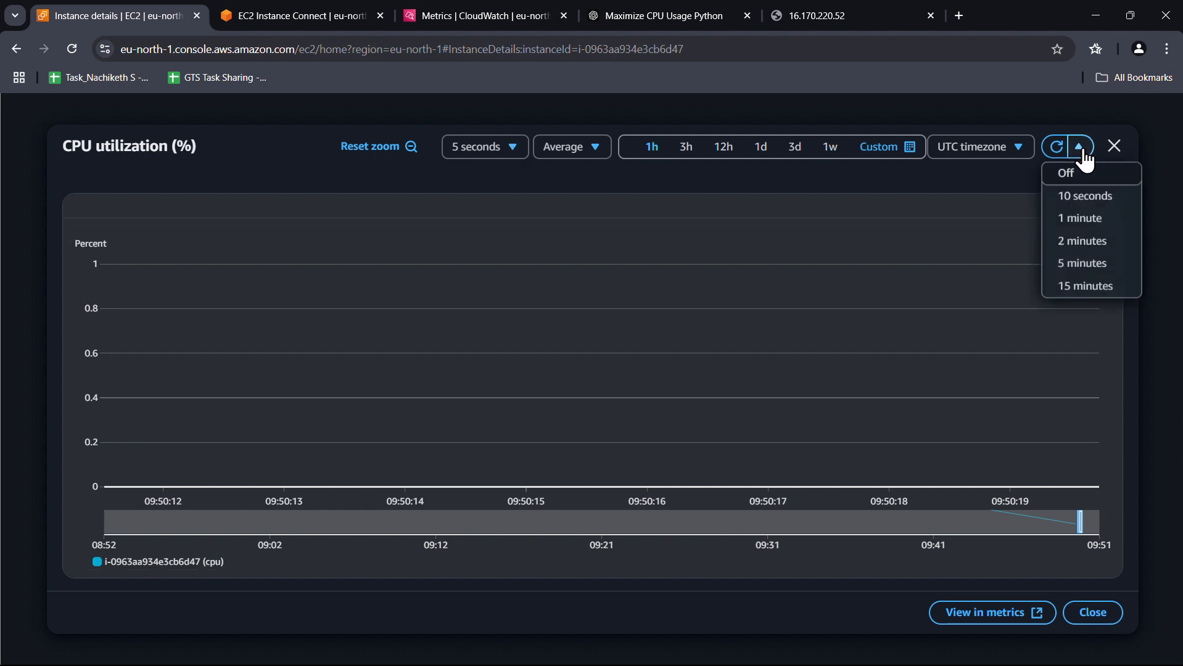
{"action": "left_click", "coordinate": [1086, 193]}
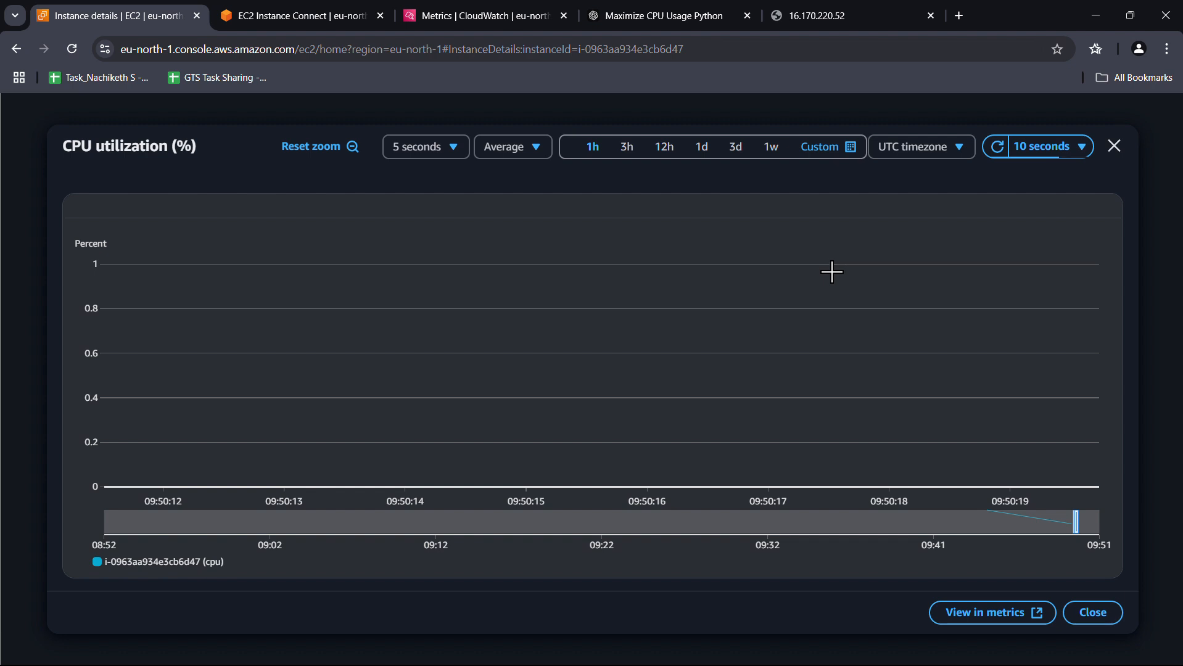
Switch the chart to the Minimum statistic and local timezone, shifted to earlier seconds
{"action": "left_click", "coordinate": [525, 145]}
{"action": "left_click", "coordinate": [532, 223]}
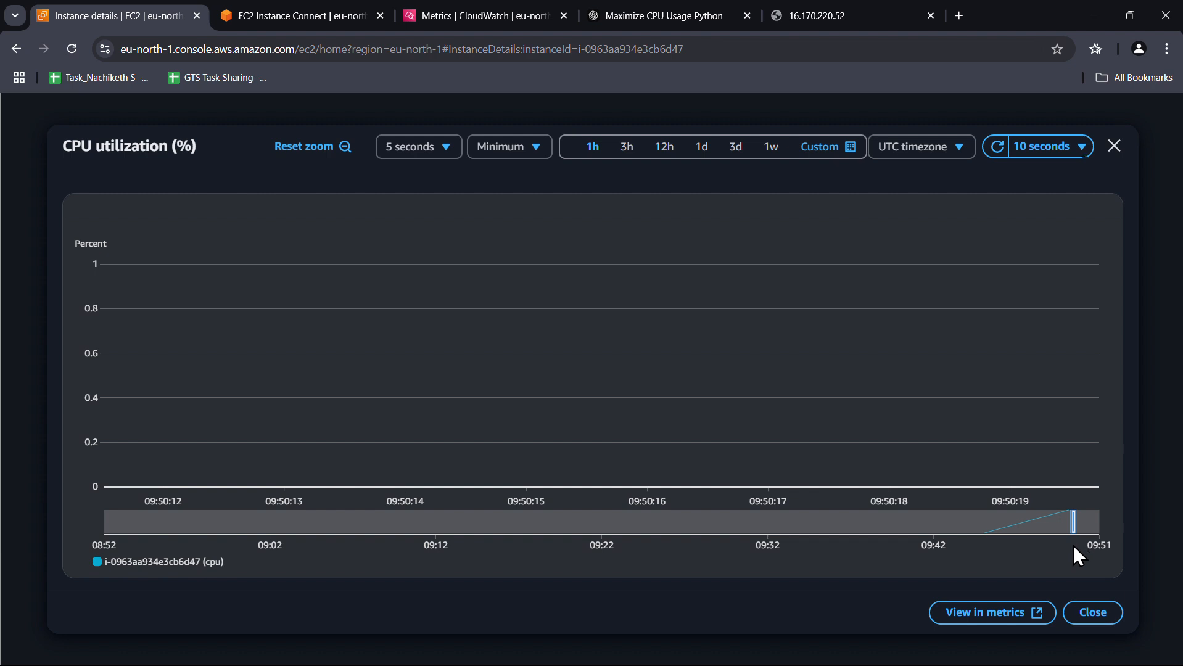
{"action": "left_click", "coordinate": [924, 149]}
{"action": "left_click", "coordinate": [924, 177]}
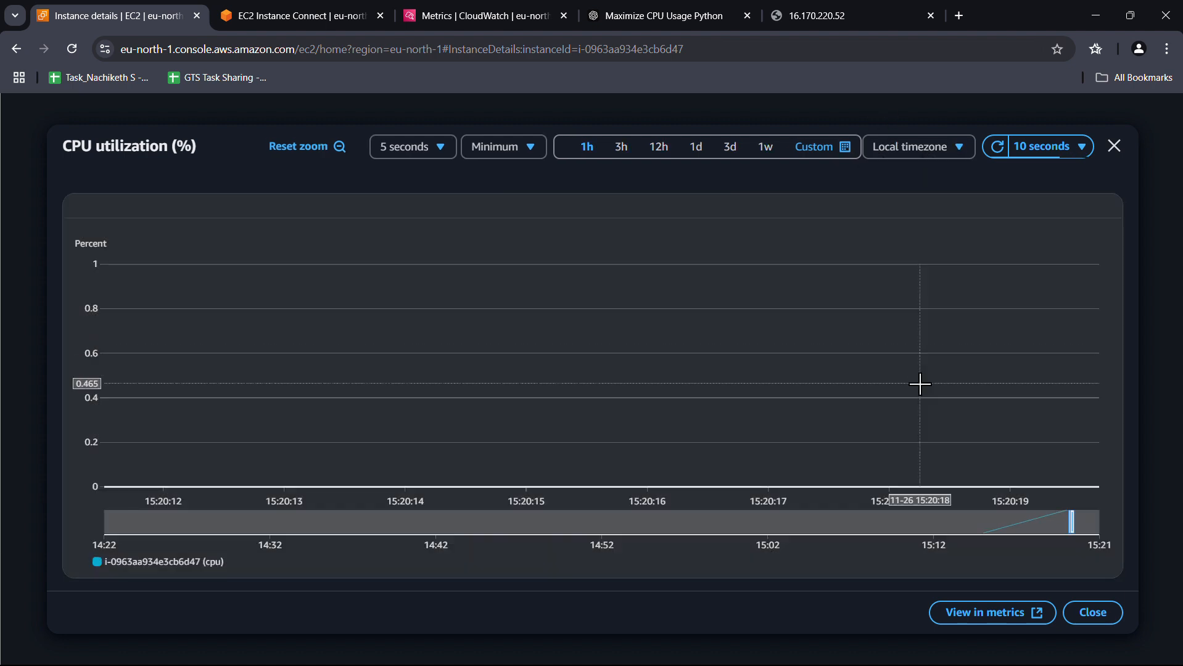
{"action": "left_click", "coordinate": [999, 531]}
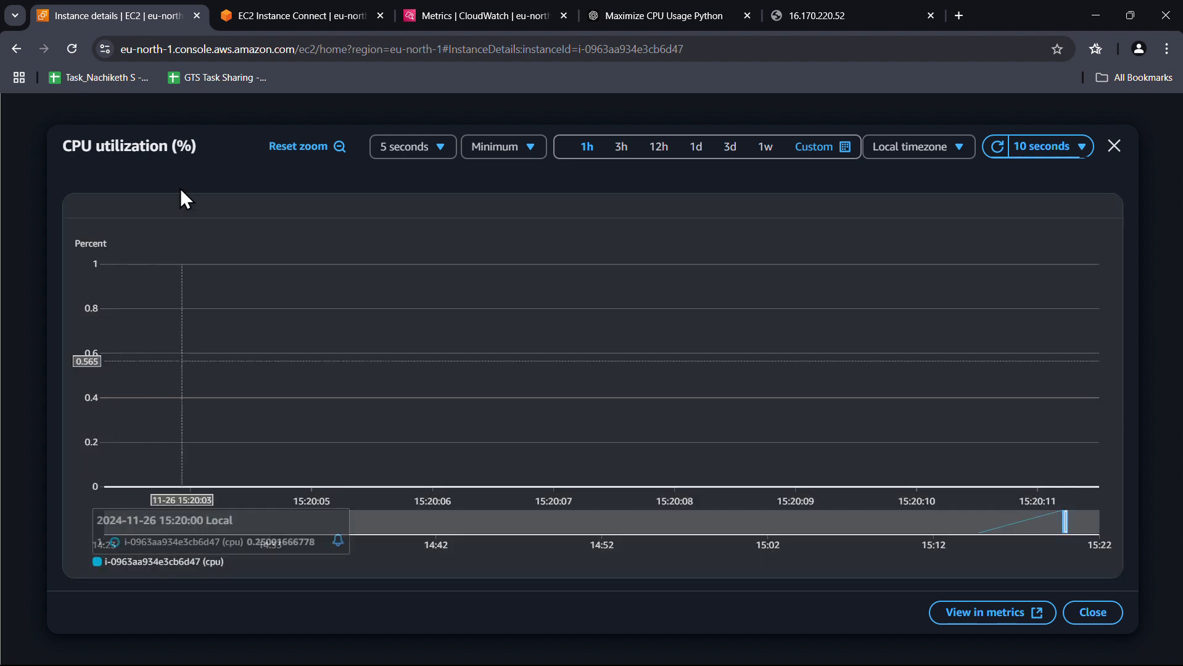
In the instance terminal, return to the home directory with cd ~ and clear the screen
{"action": "left_click", "coordinate": [269, 15]}
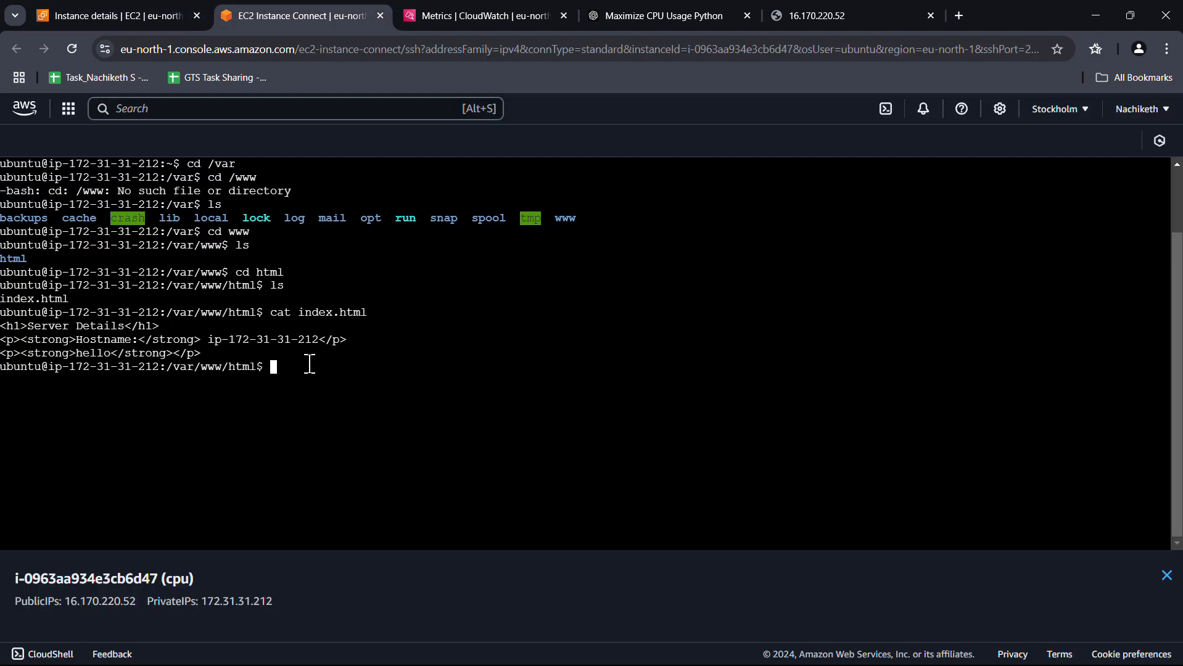
{"action": "type", "text": "cd ~"}
{"action": "key", "text": "Return"}
{"action": "key", "text": "ctrl+l"}
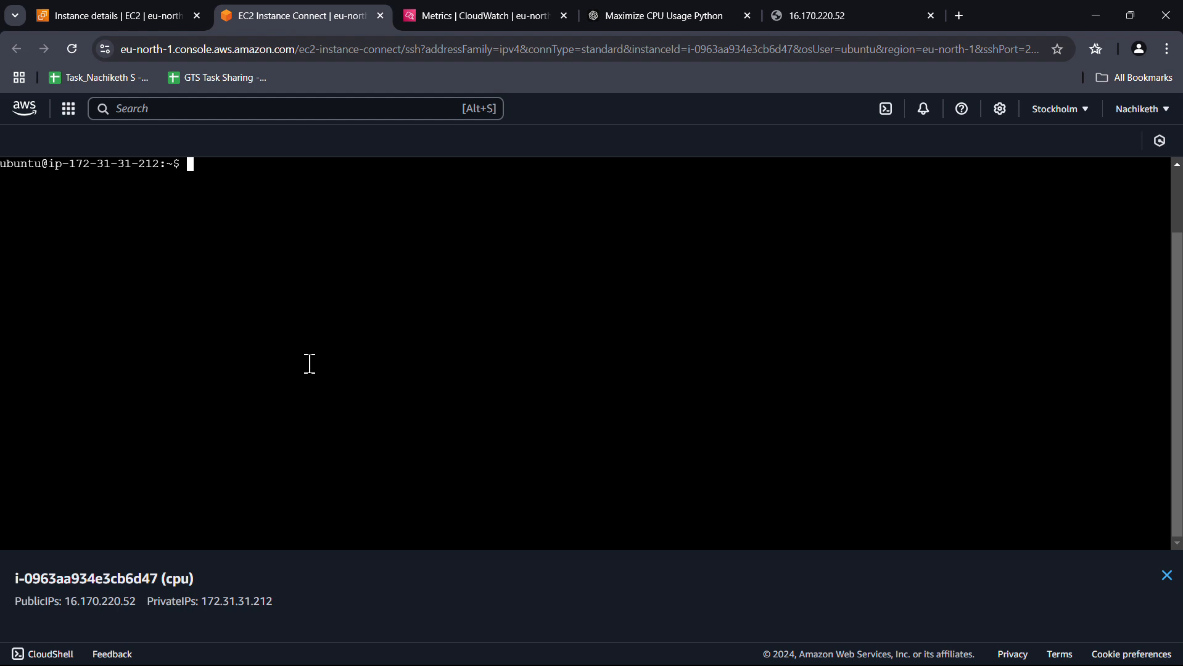
Start the Python 3 interpreter and try leaving it with exit
{"action": "type", "text": "python3"}
{"action": "key", "text": "Return"}
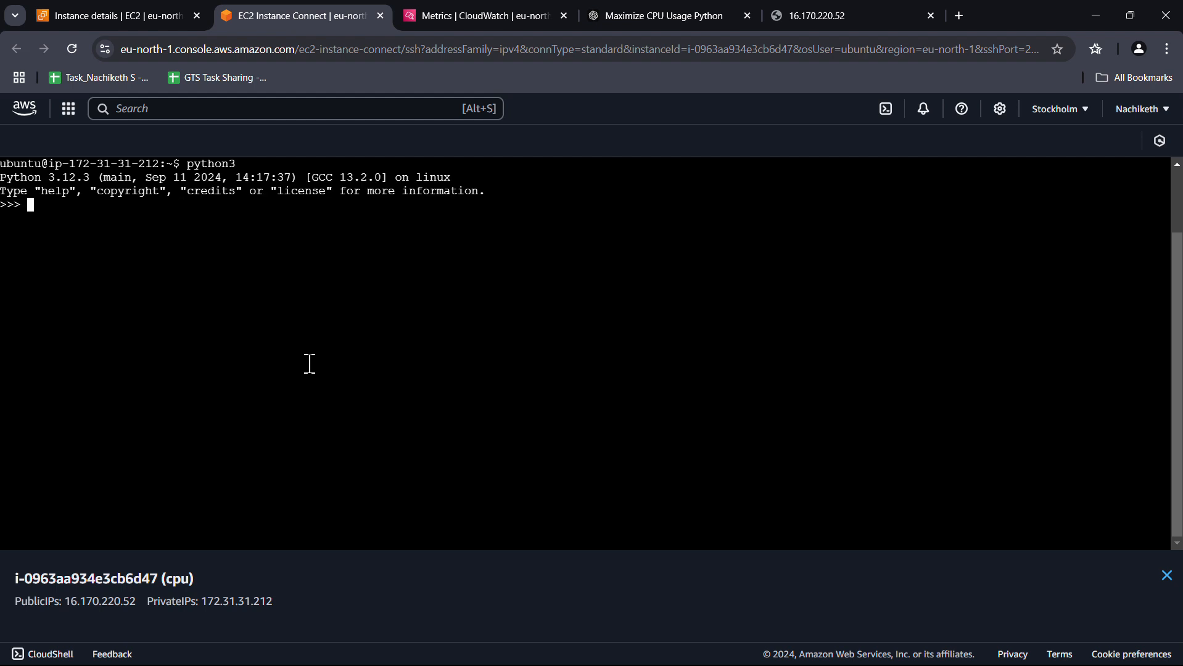
{"action": "type", "text": "exit"}
{"action": "key", "text": "Return"}
{"action": "key", "text": "ctrl+l"}
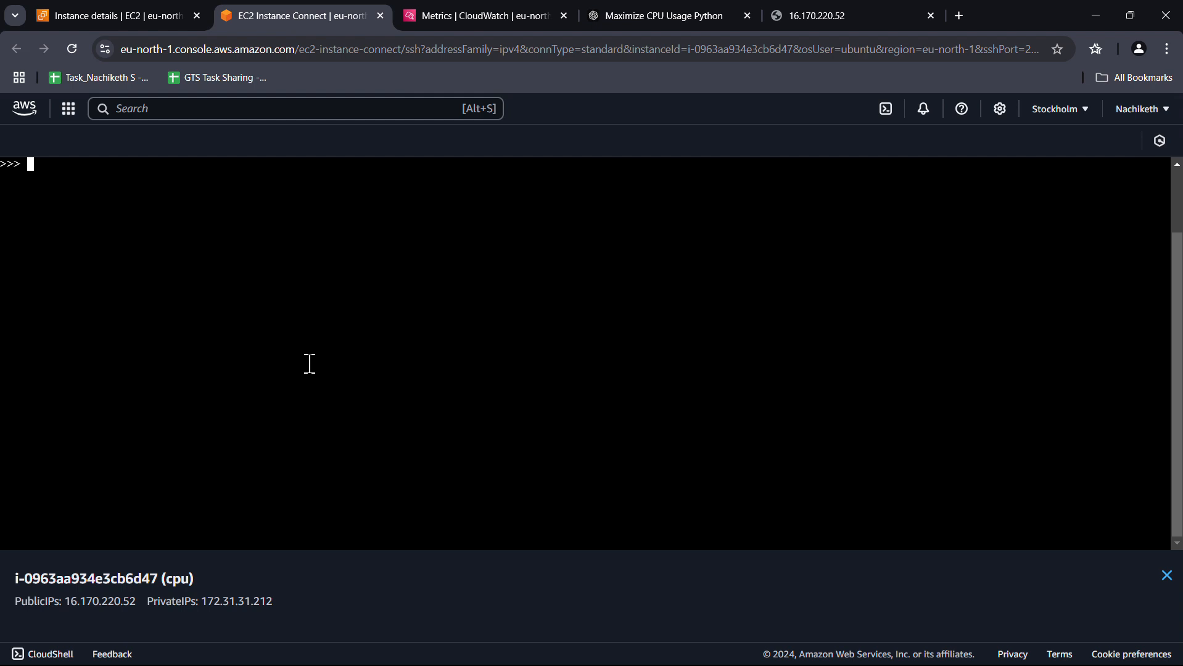
{"action": "key", "text": "Return"}
{"action": "key", "text": "Return"}
Quit Python with Ctrl-D, clear the screen, and begin a vim cp command
{"action": "type", "text": "exit"}
{"action": "key", "text": "Return"}
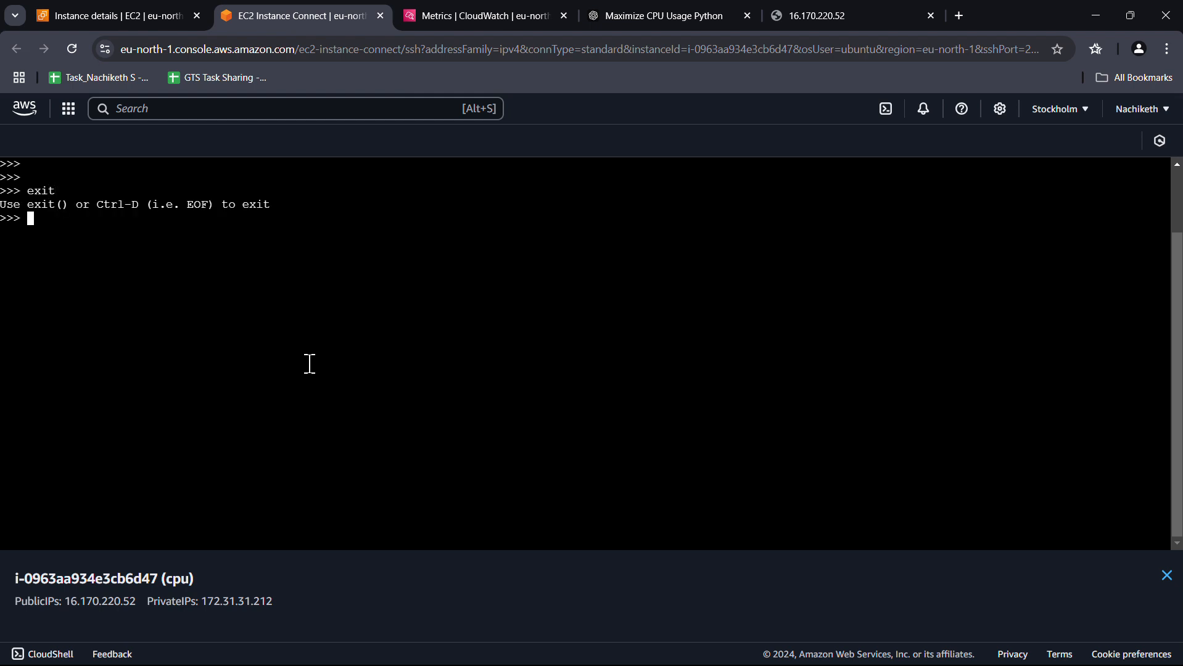
{"action": "key", "text": "ctrl+d"}
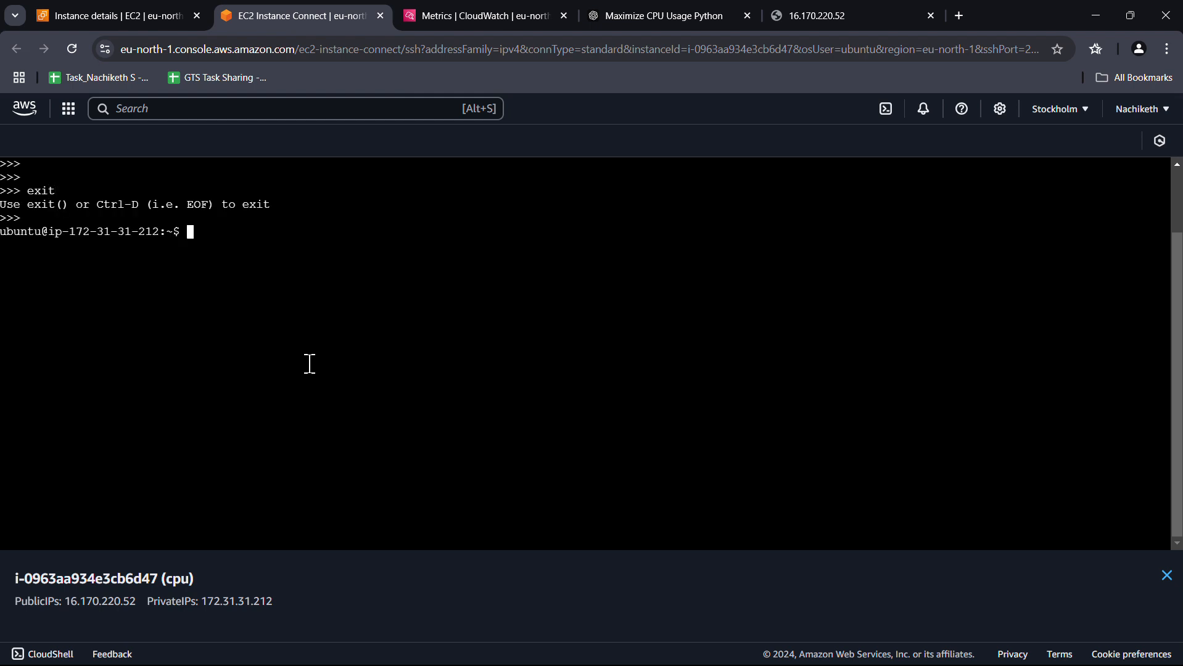
{"action": "key", "text": "ctrl+l"}
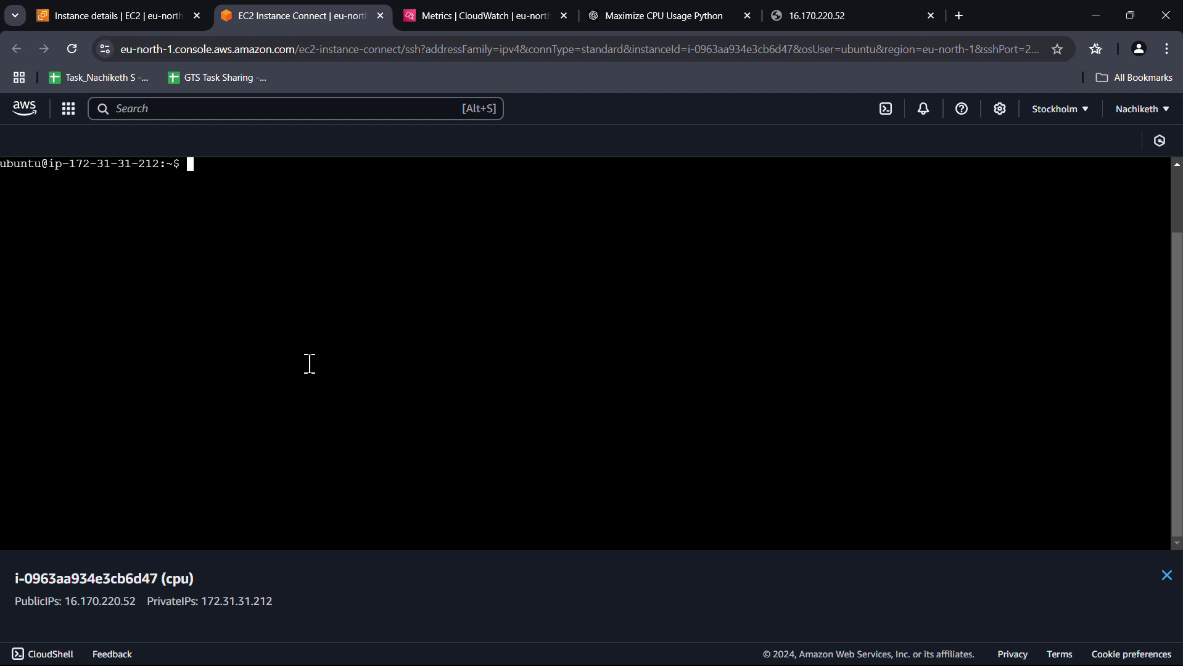
{"action": "type", "text": "vim cp"}
Check CloudWatch's In alarm list and the instance's CPU utilization chart
{"action": "left_click", "coordinate": [442, 15]}
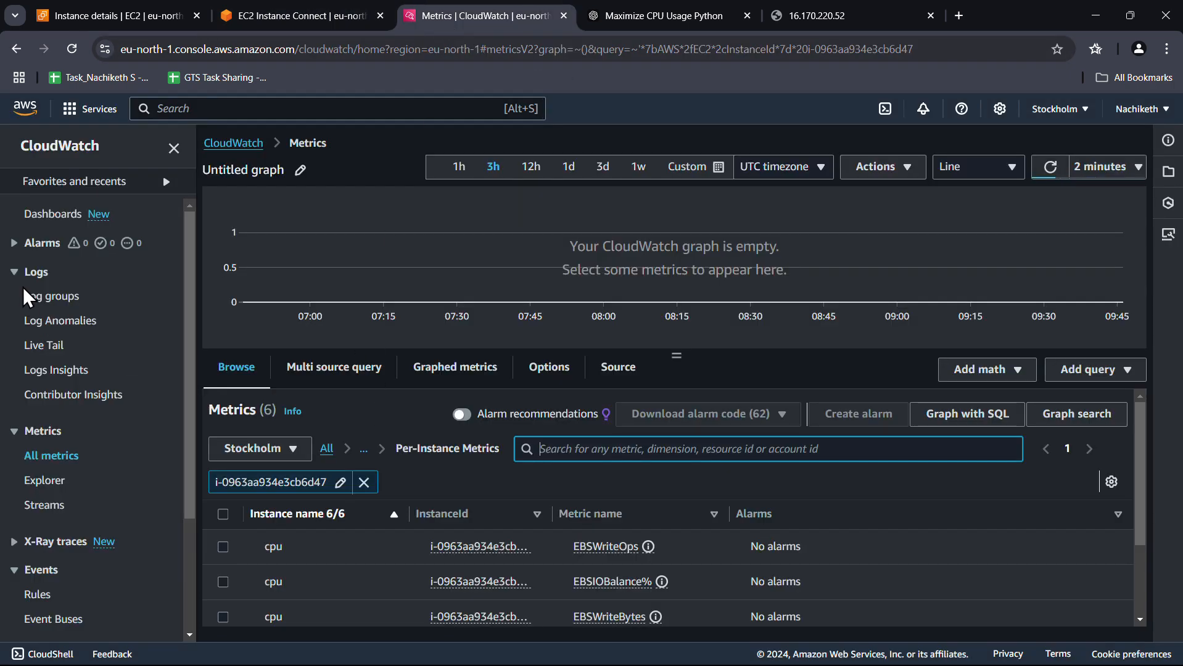
{"action": "left_click", "coordinate": [30, 248]}
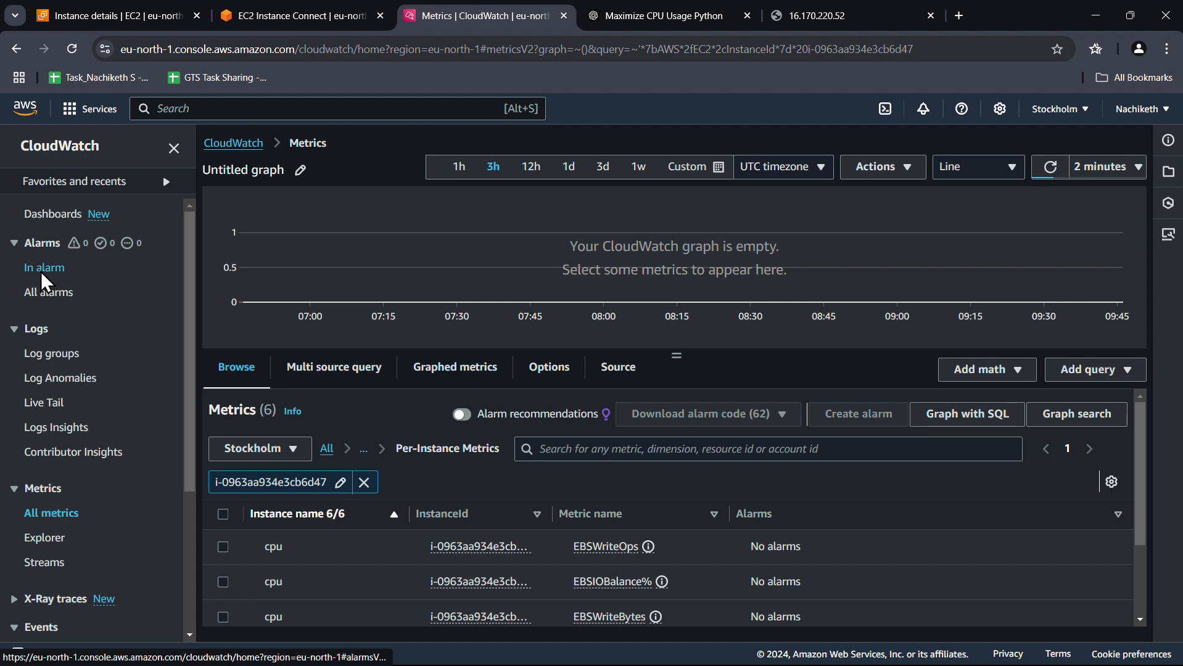
{"action": "left_click", "coordinate": [42, 272]}
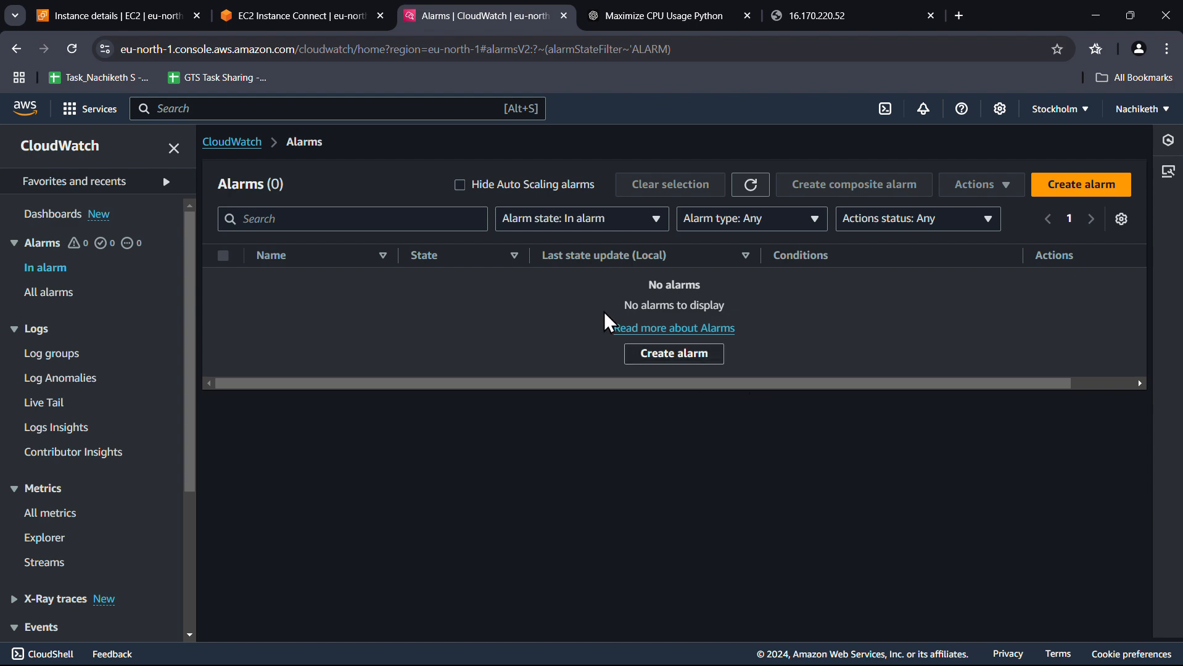
{"action": "left_click", "coordinate": [235, 17]}
{"action": "left_click", "coordinate": [167, 19]}
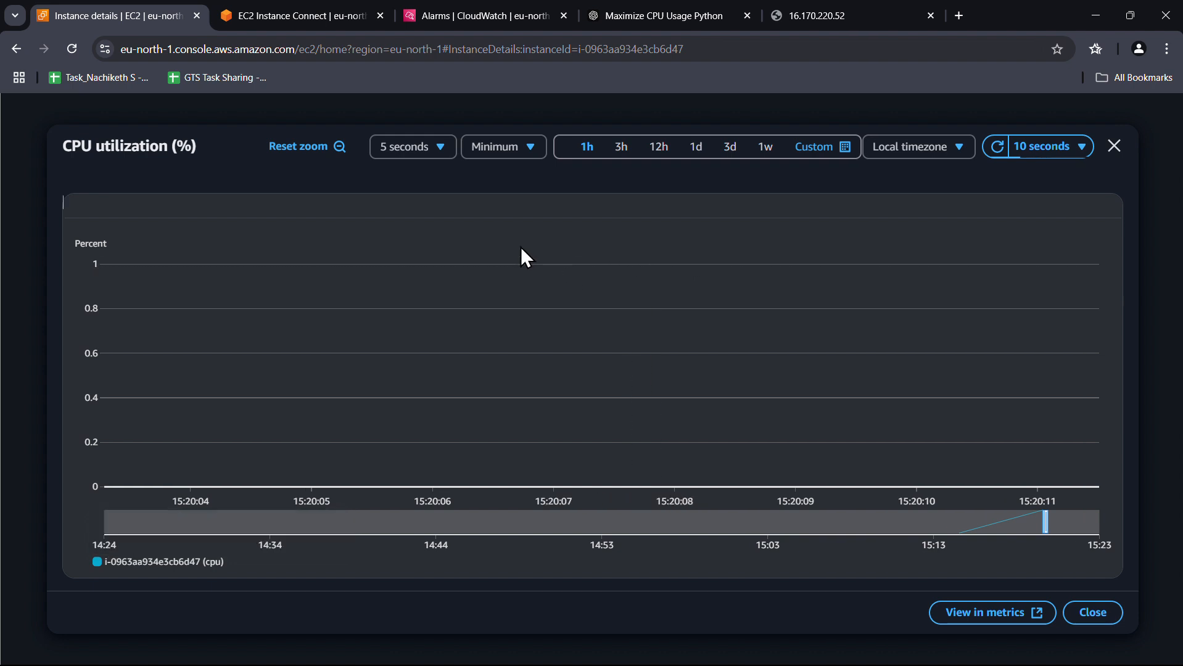
Start a new CloudWatch alarm from the alarms list and open metric selection
{"action": "left_click", "coordinate": [442, 19]}
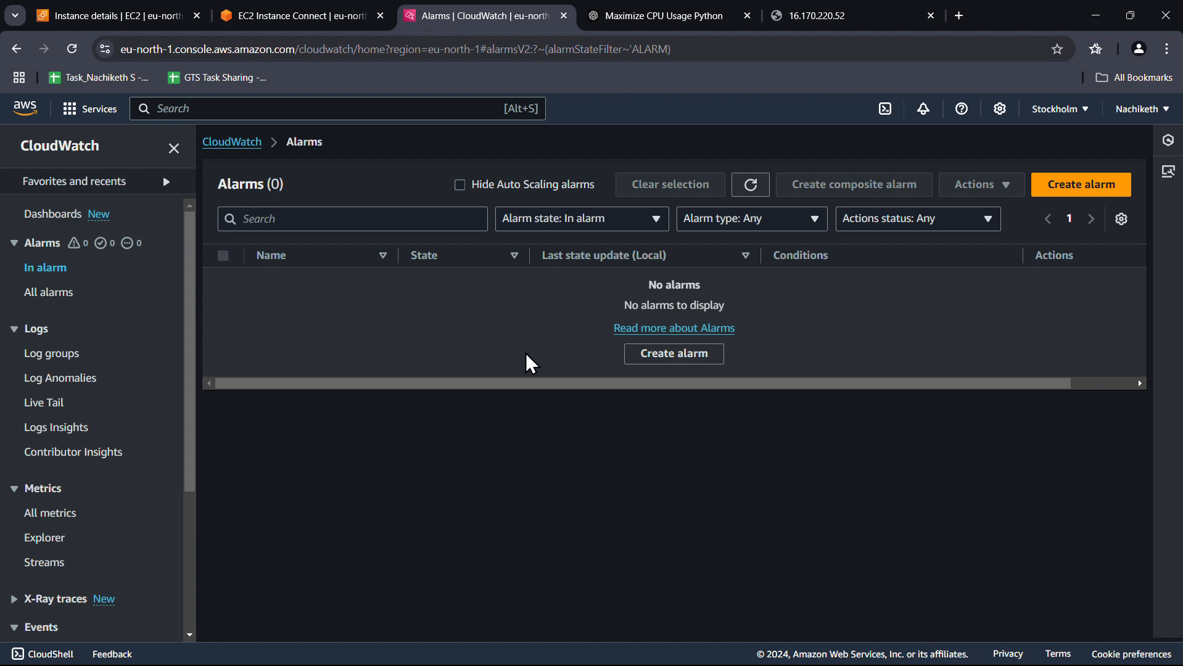
{"action": "left_click", "coordinate": [681, 357]}
{"action": "left_click", "coordinate": [363, 322]}
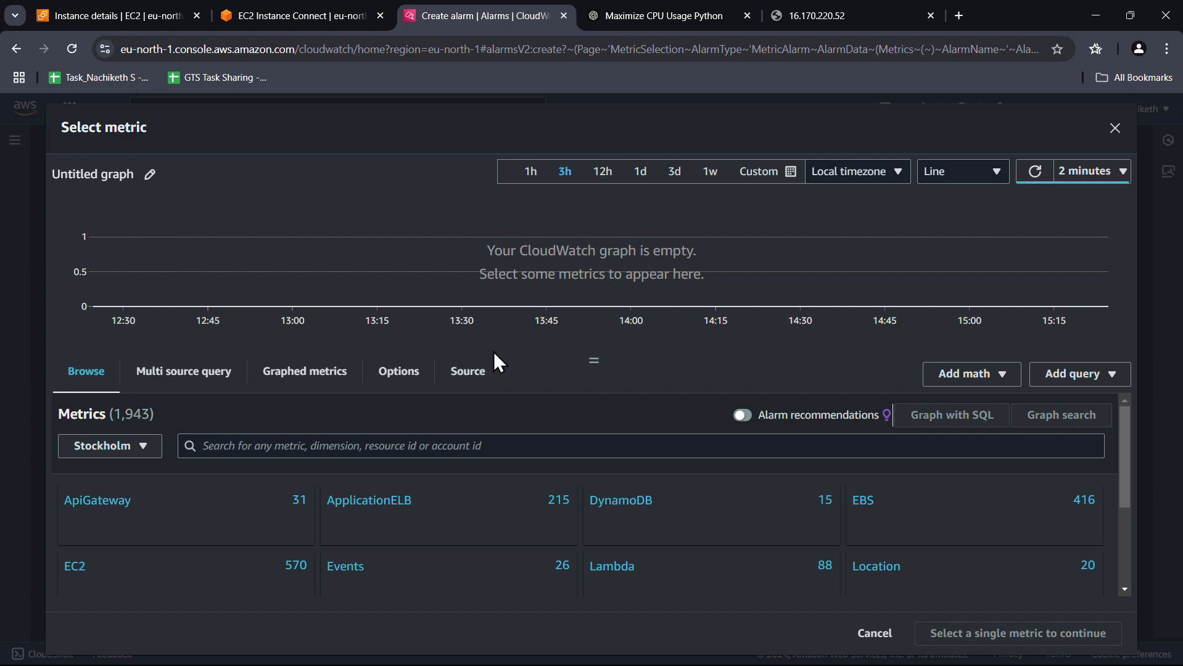
Copy the instance ID from its details page and paste it into the EC2 metric search
{"action": "left_click", "coordinate": [70, 577]}
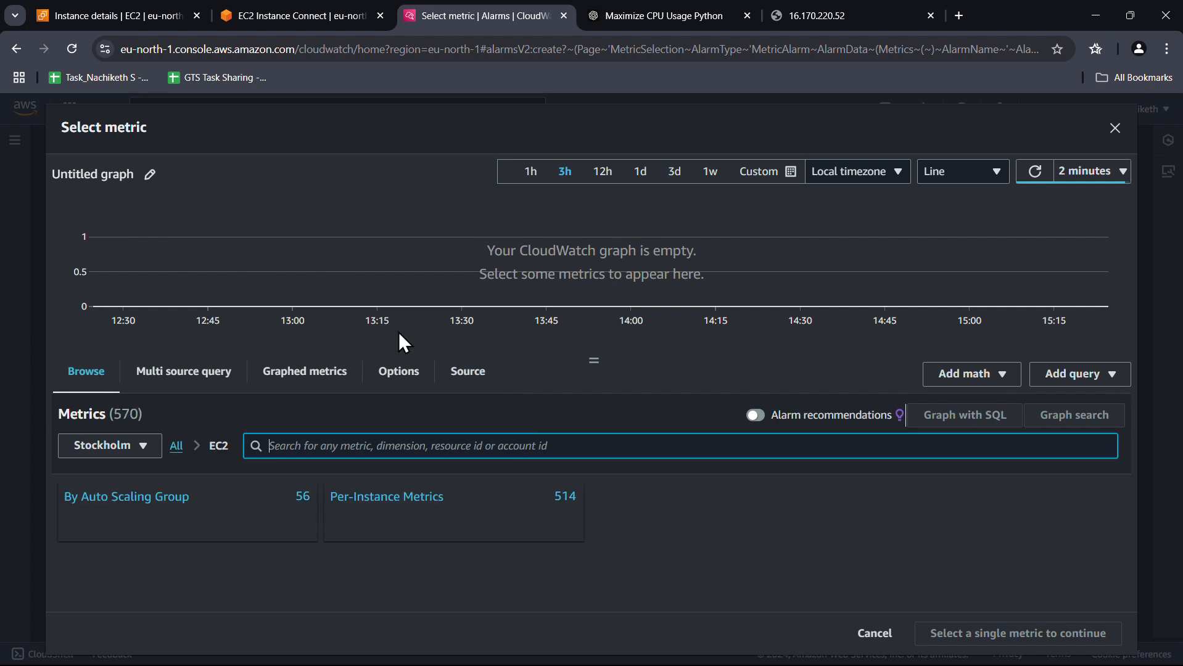
{"action": "left_click", "coordinate": [122, 8]}
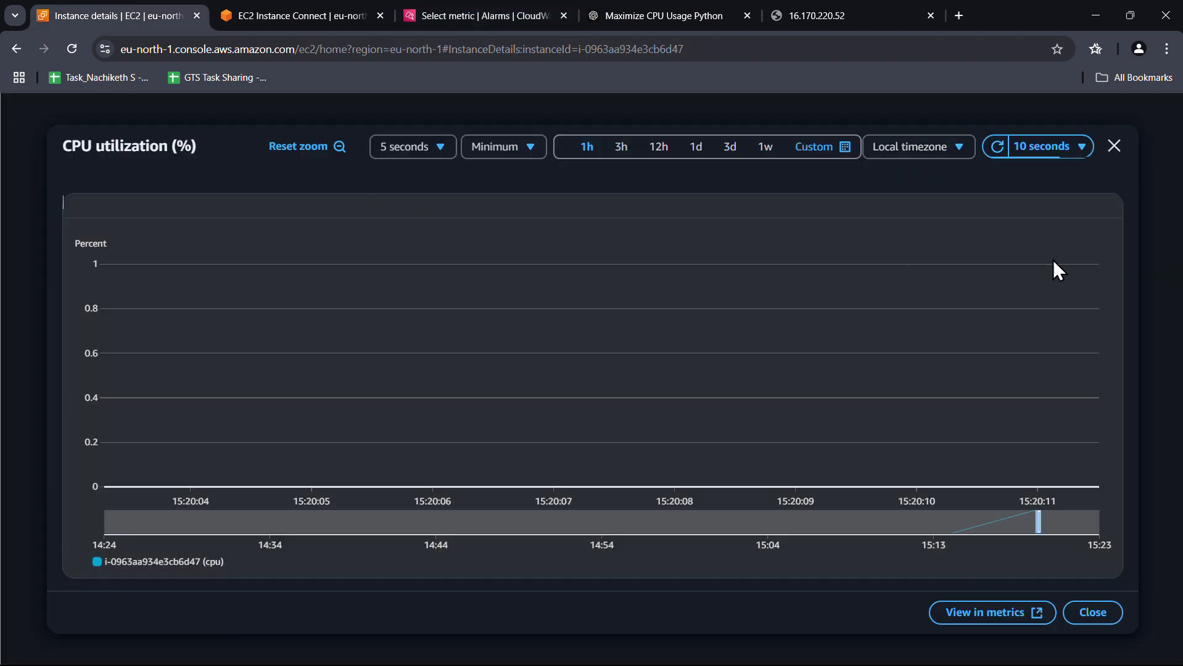
{"action": "left_click", "coordinate": [1116, 150]}
{"action": "scroll", "coordinate": [309, 383], "scroll_direction": "up", "scroll_amount": 10}
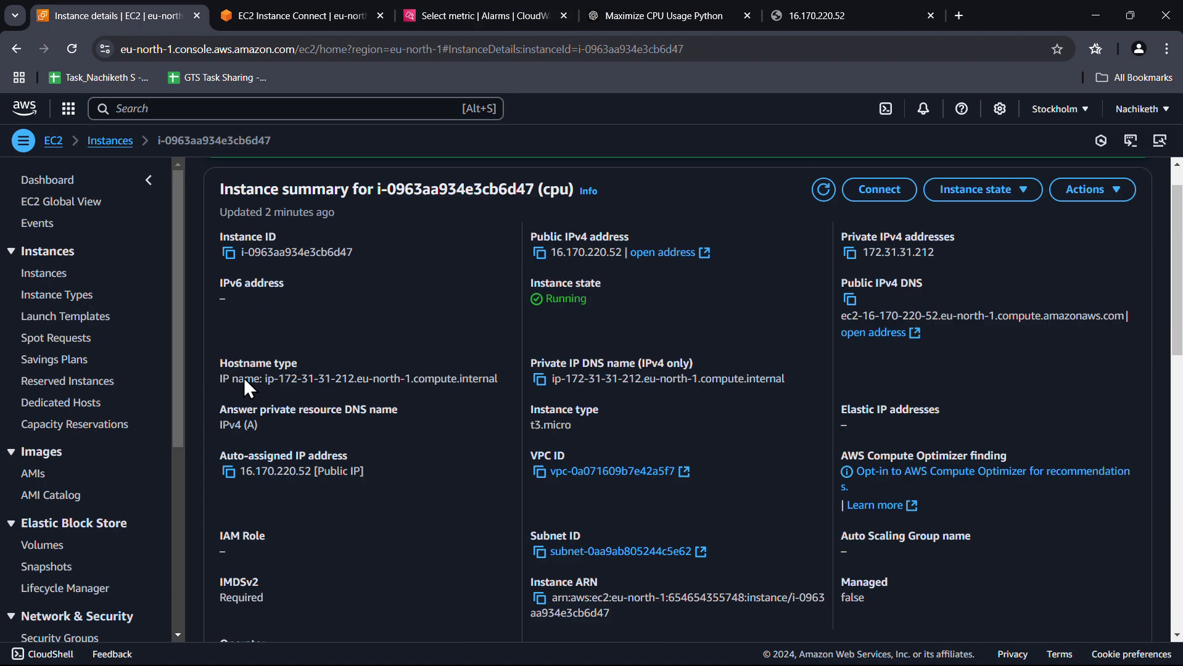
{"action": "left_click", "coordinate": [229, 296]}
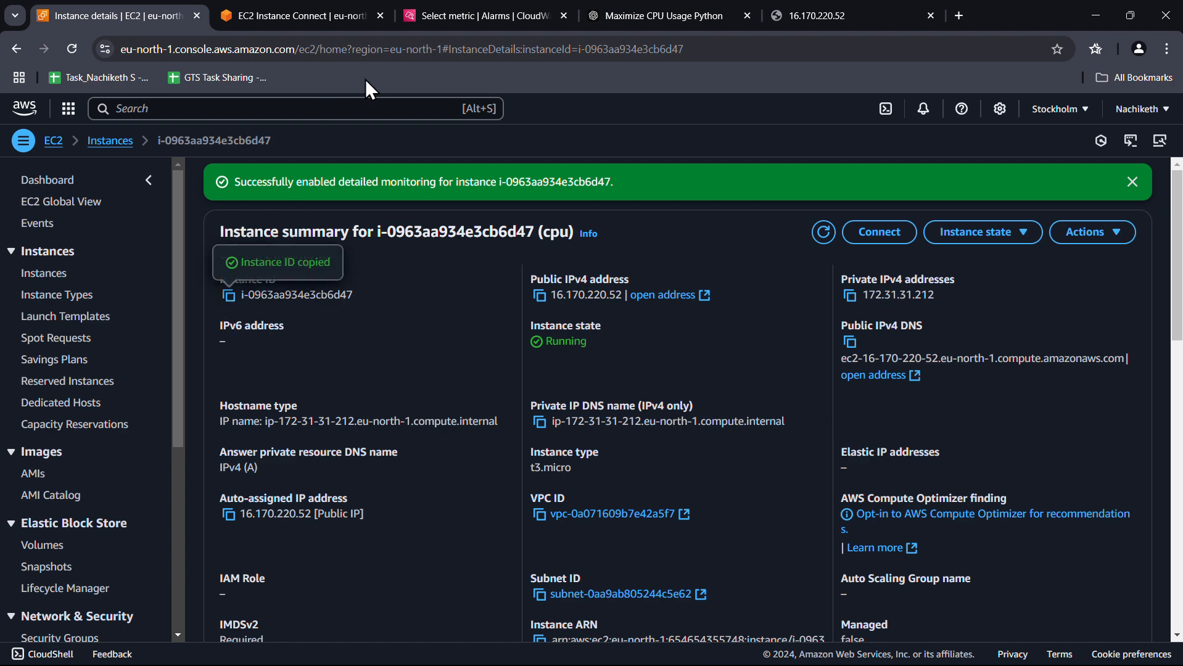
{"action": "left_click", "coordinate": [442, 19]}
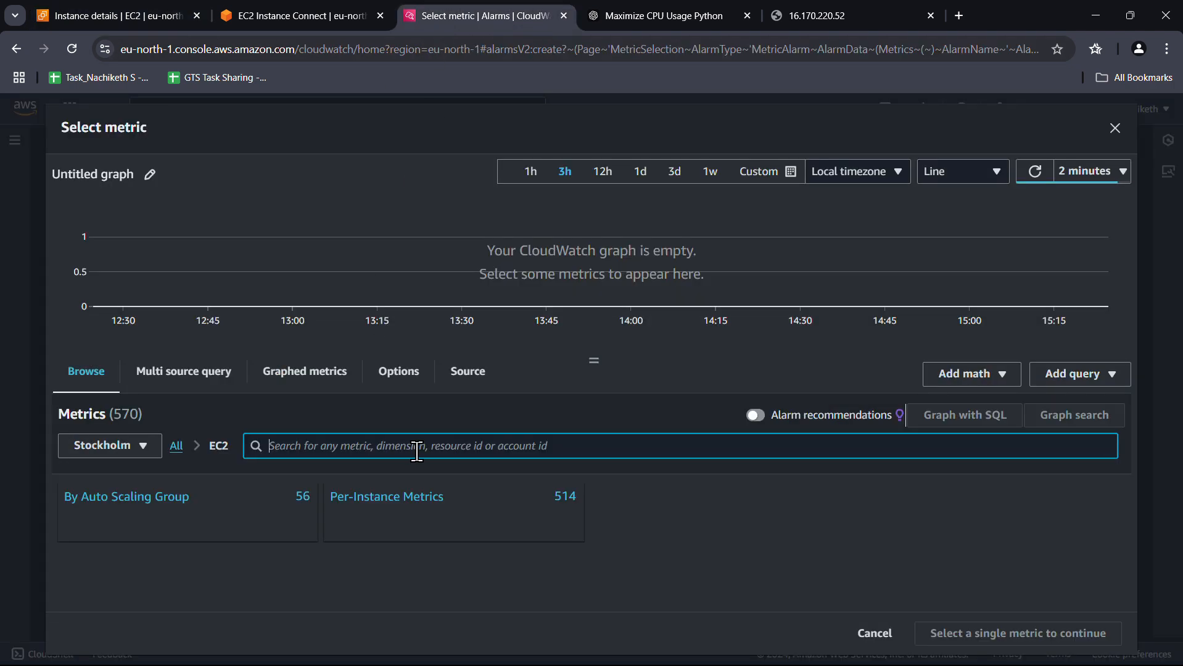
{"action": "key", "text": "ctrl+v"}
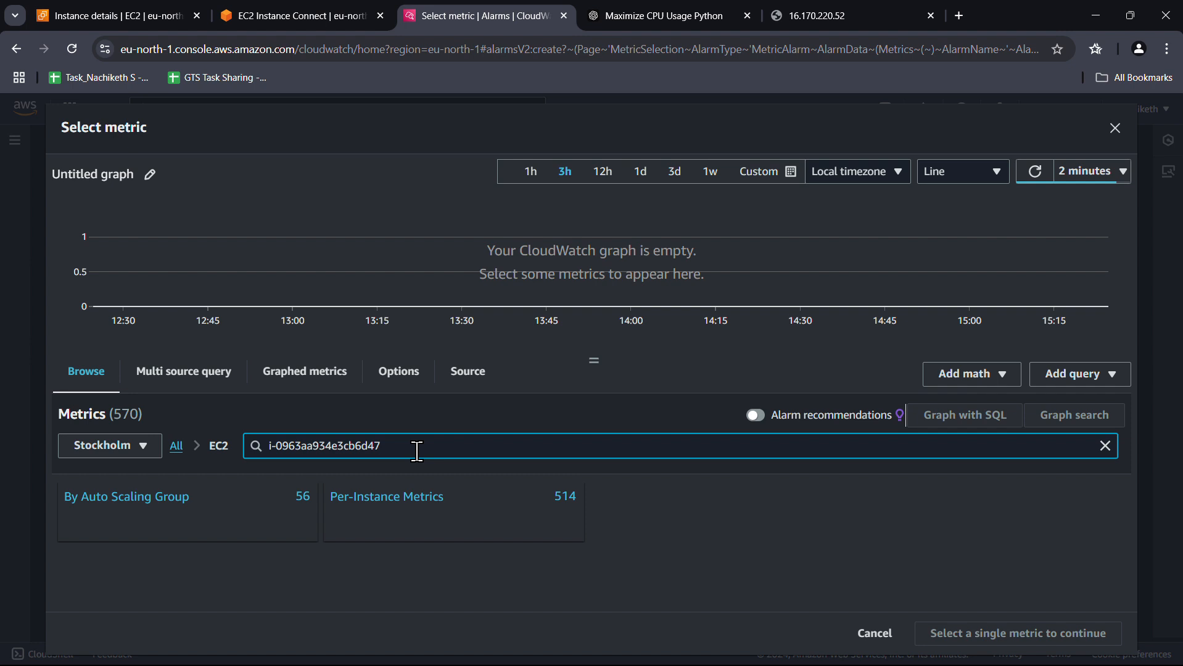
Choose the instance's per-instance CPUUtilization metric for the alarm
{"action": "left_click", "coordinate": [390, 501]}
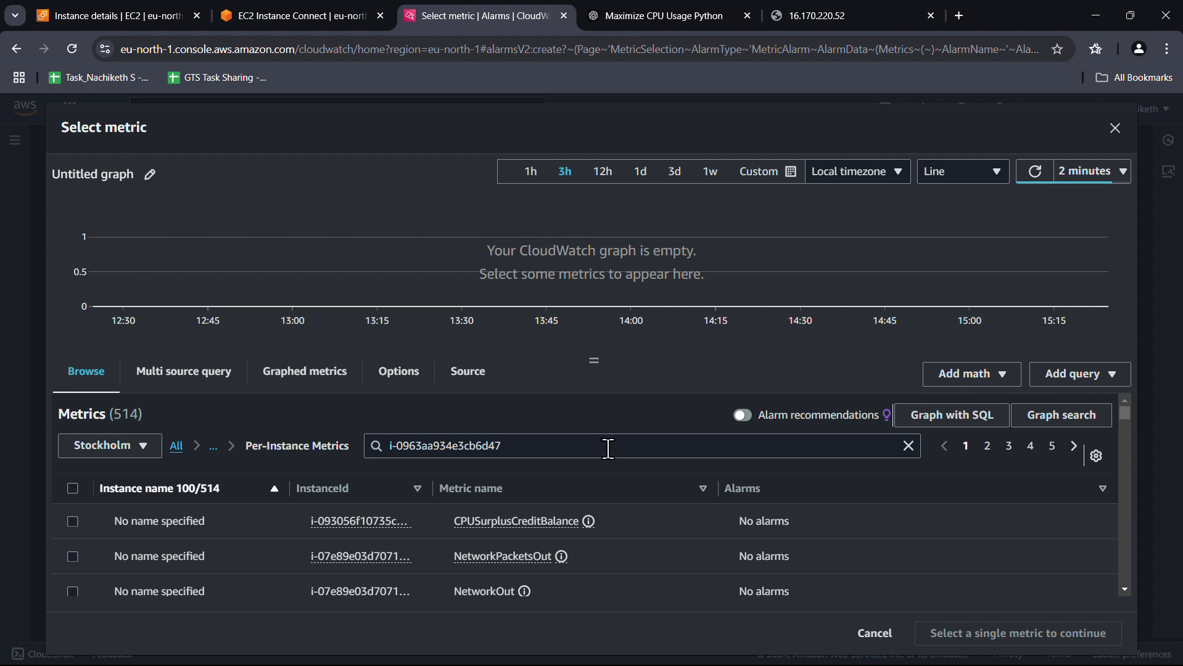
{"action": "scroll", "coordinate": [457, 545], "scroll_direction": "down", "scroll_amount": 4}
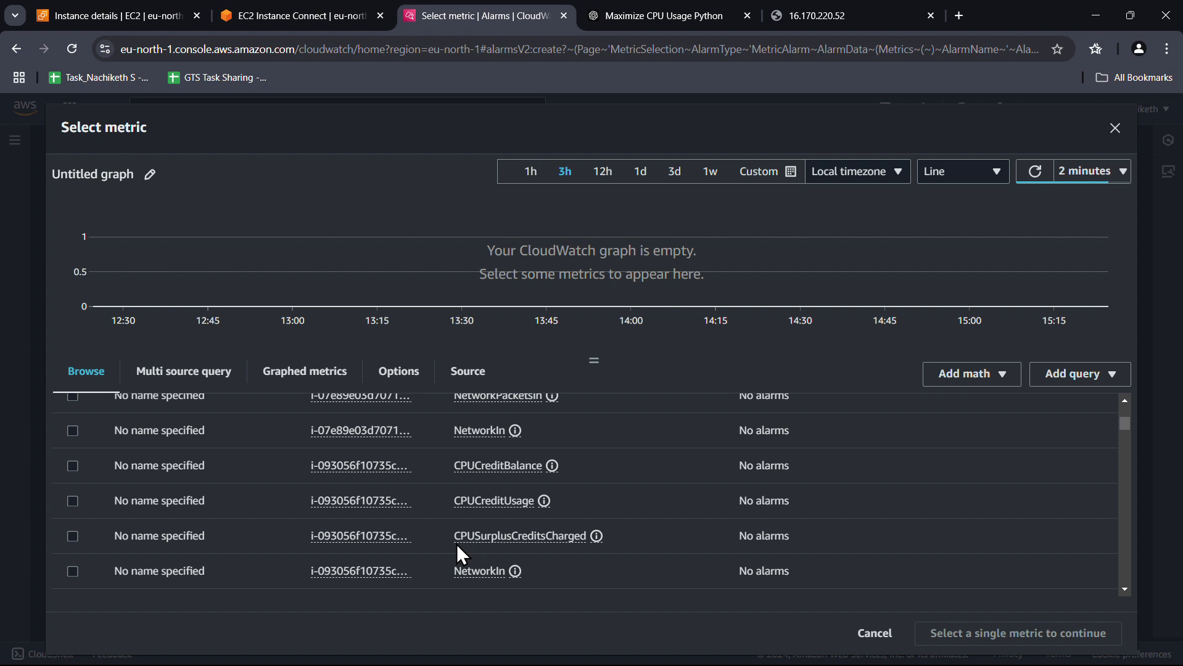
{"action": "scroll", "coordinate": [456, 544], "scroll_direction": "down", "scroll_amount": 5}
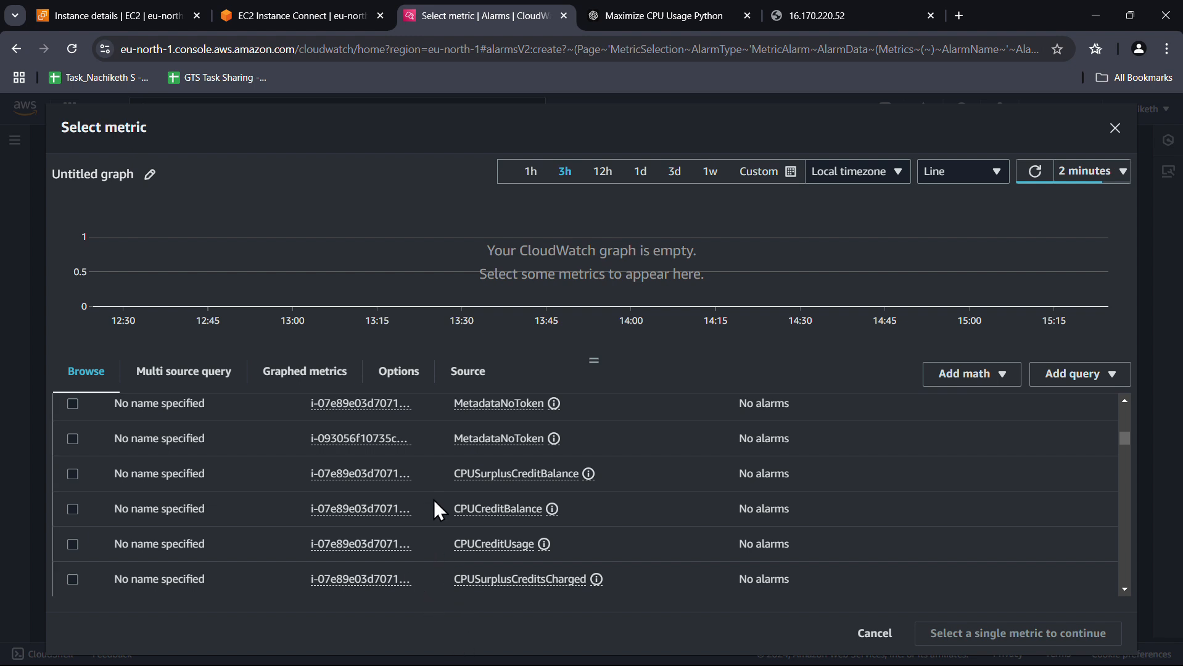
{"action": "scroll", "coordinate": [435, 507], "scroll_direction": "down", "scroll_amount": 5}
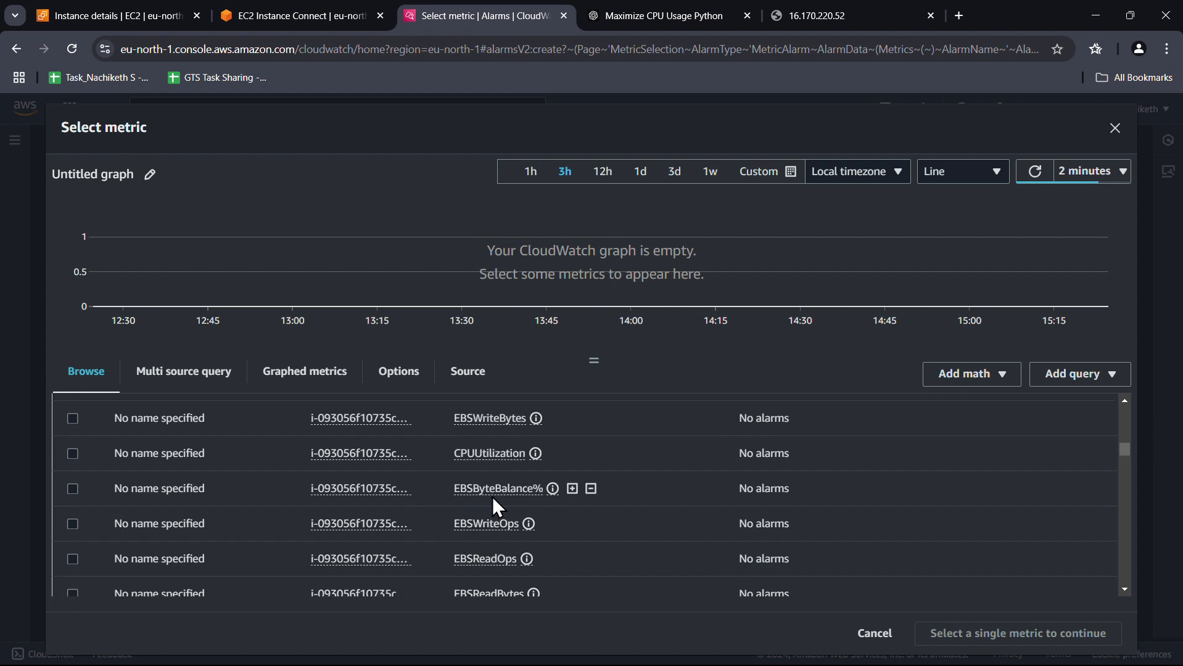
{"action": "left_click", "coordinate": [73, 454]}
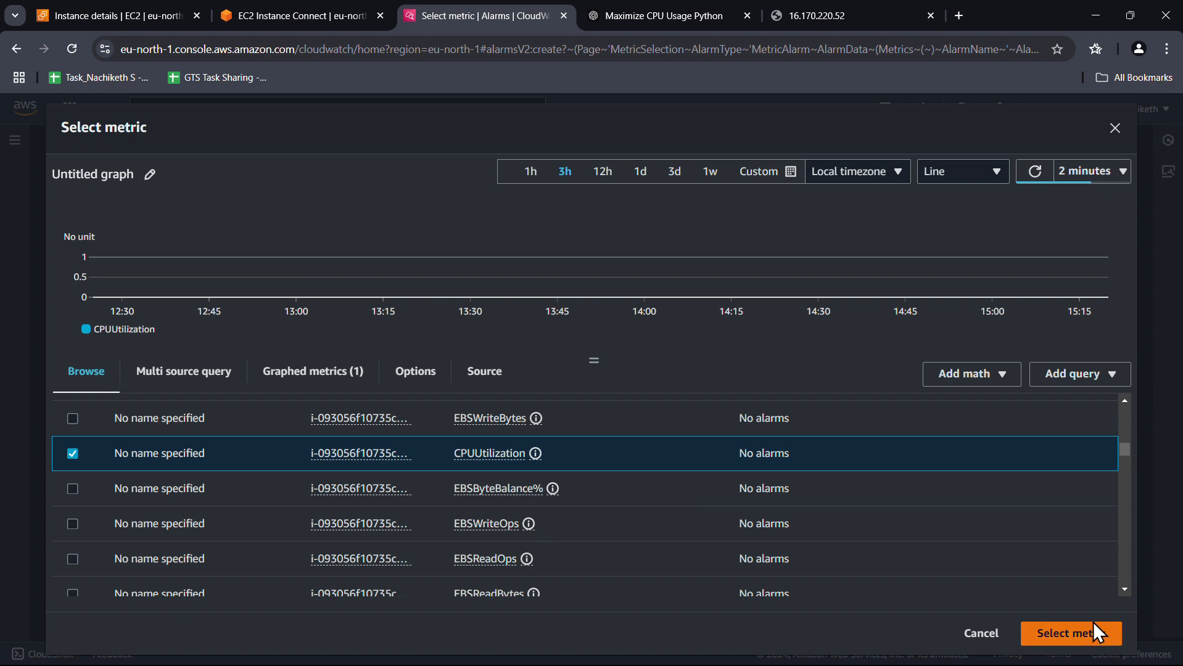
{"action": "left_click", "coordinate": [1076, 634]}
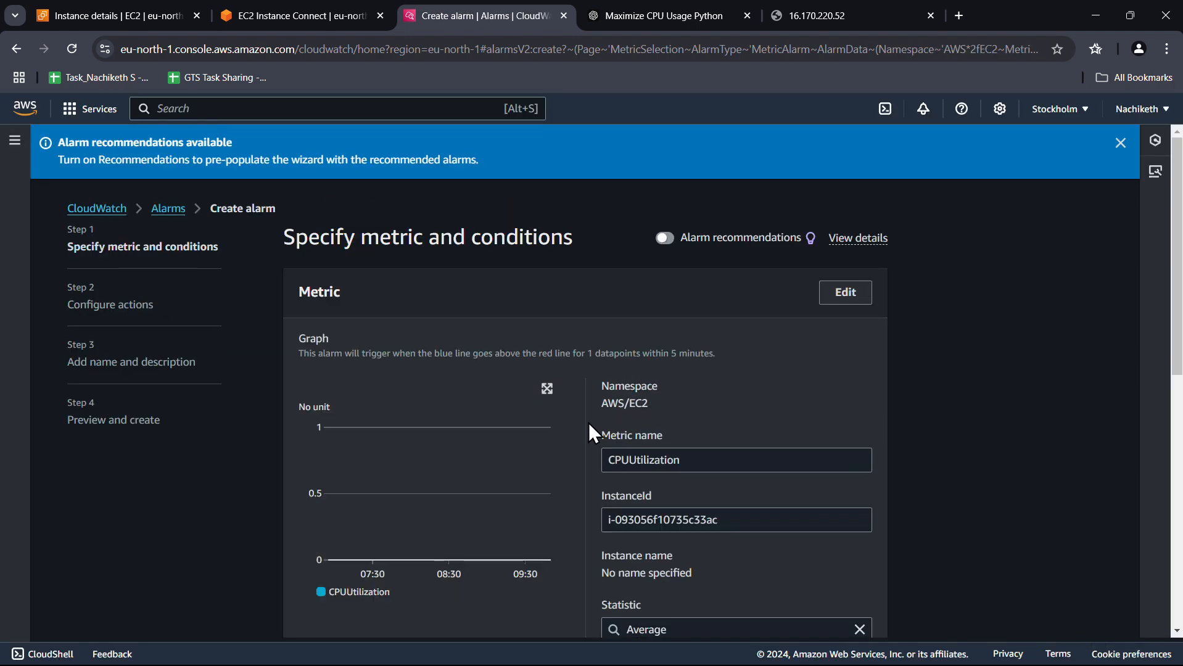
Set the alarm's statistic to Maximum with a 1-minute period
{"action": "scroll", "coordinate": [534, 413], "scroll_direction": "down", "scroll_amount": 1}
{"action": "scroll", "coordinate": [819, 407], "scroll_direction": "down", "scroll_amount": 2}
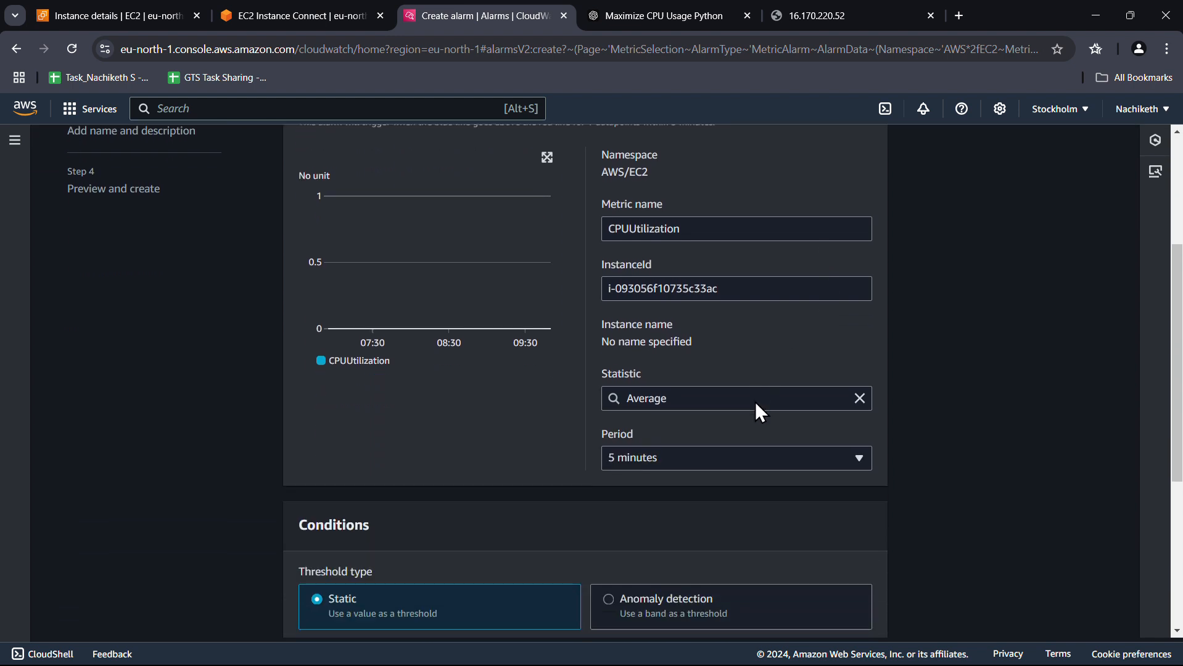
{"action": "left_click", "coordinate": [689, 403]}
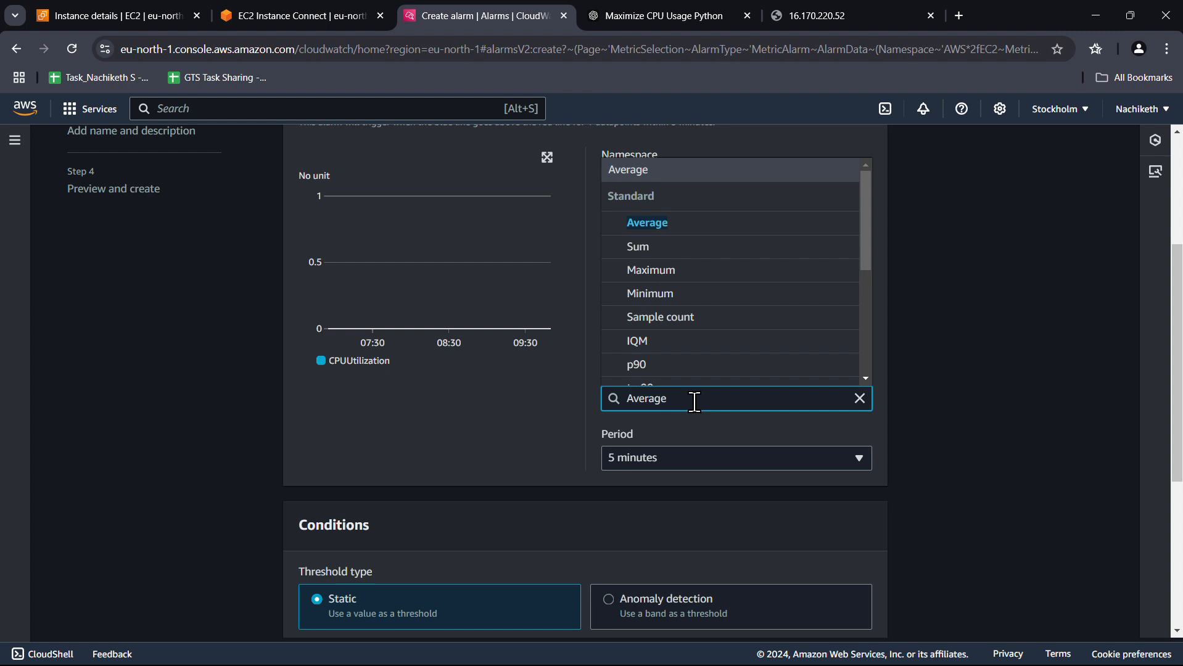
{"action": "left_click", "coordinate": [681, 274]}
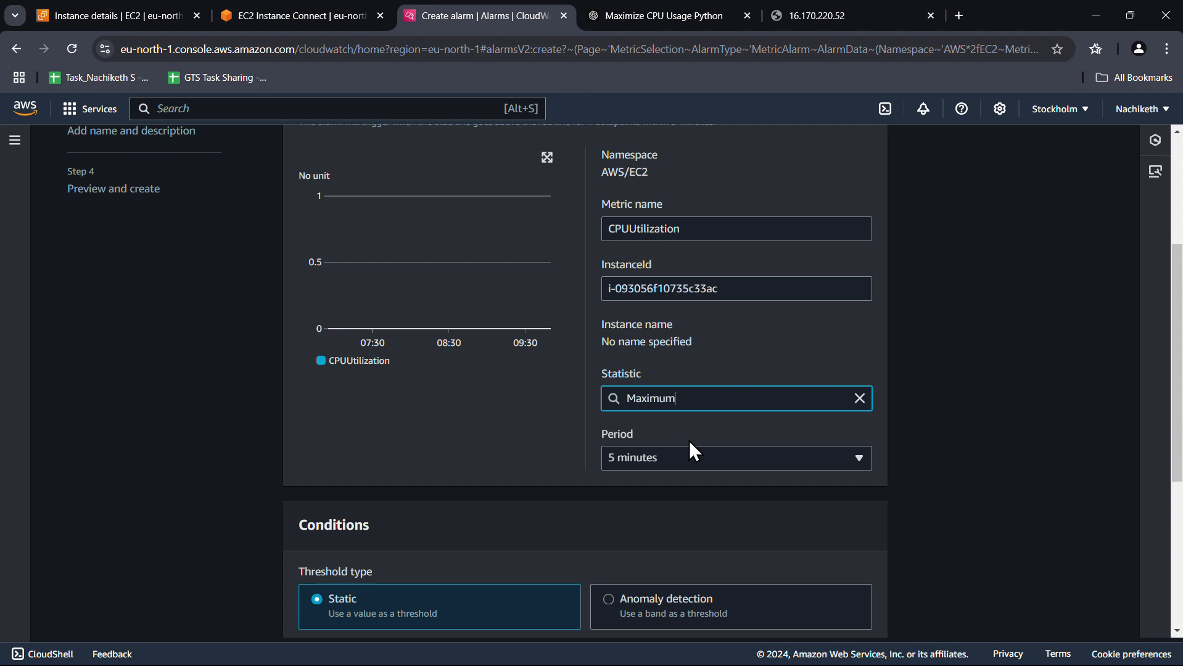
{"action": "left_click", "coordinate": [691, 458]}
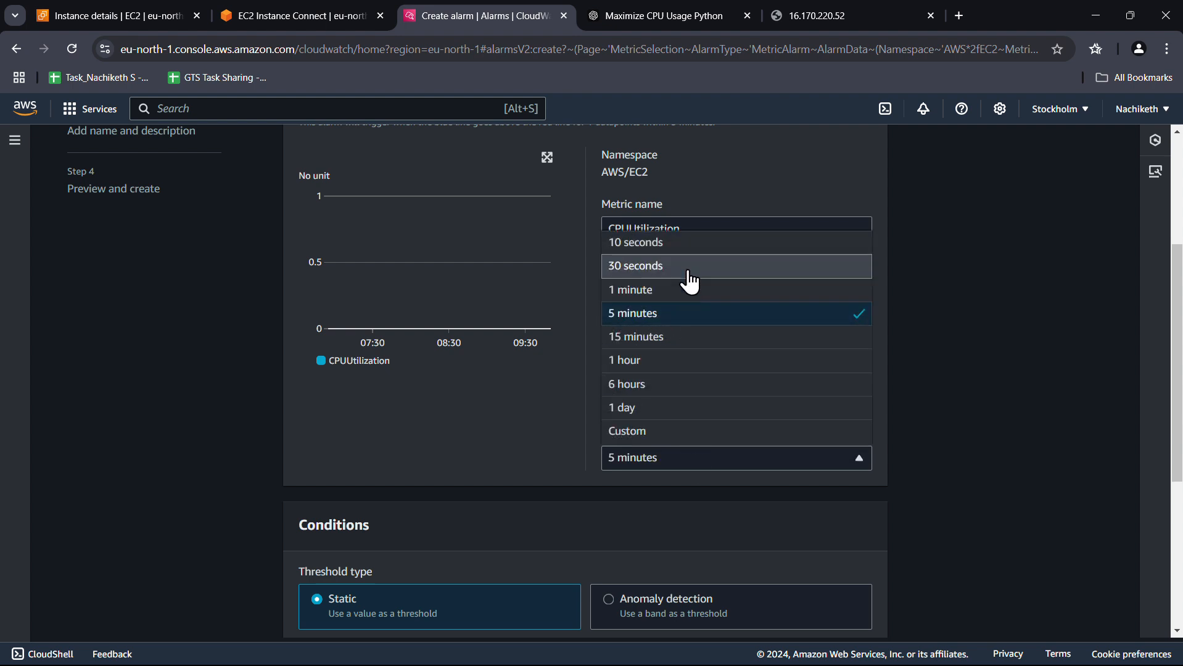
{"action": "left_click", "coordinate": [687, 289]}
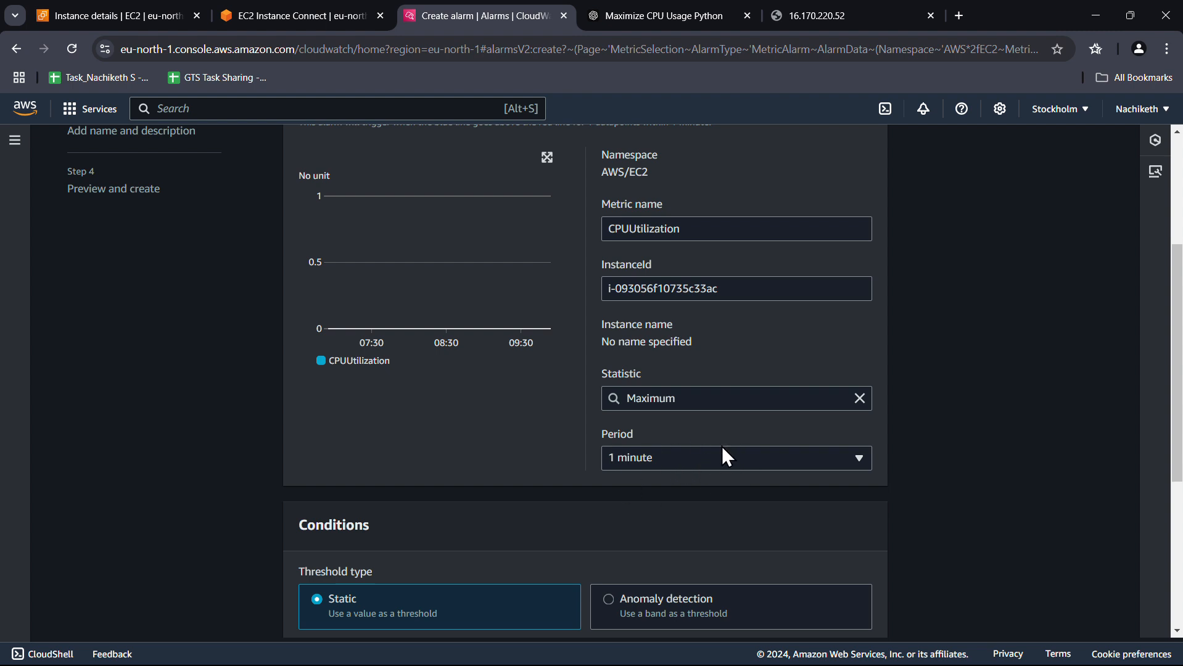
Use a static threshold of greater than 50 and continue to Configure actions
{"action": "scroll", "coordinate": [765, 426], "scroll_direction": "down", "scroll_amount": 3}
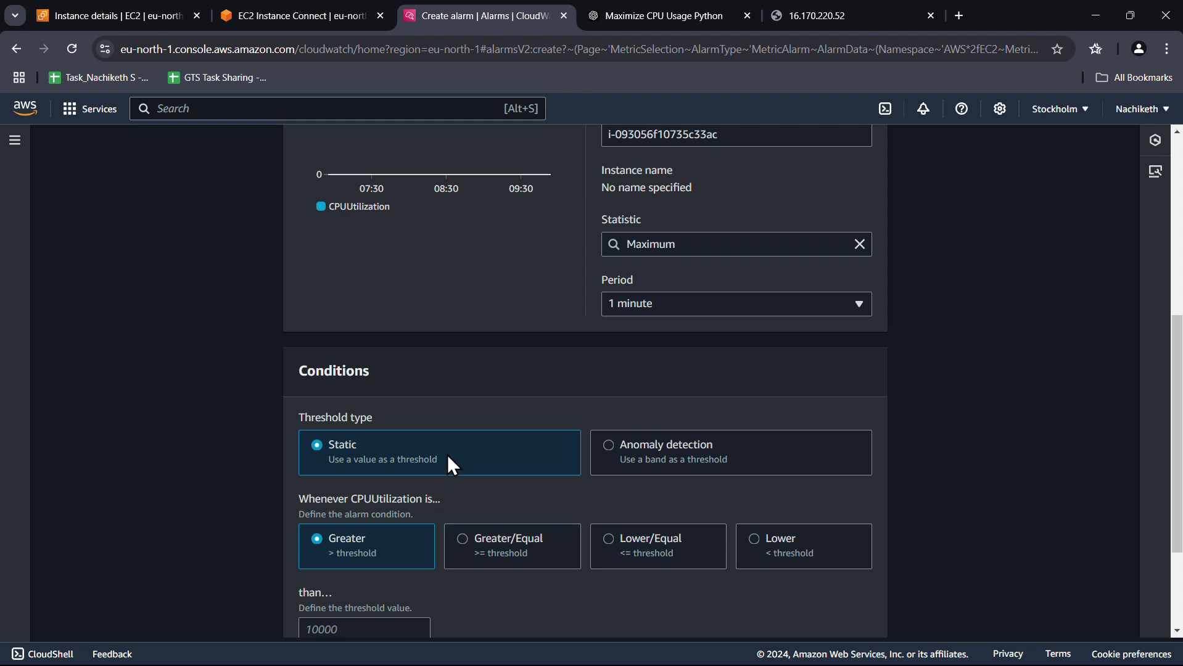
{"action": "left_click", "coordinate": [706, 461]}
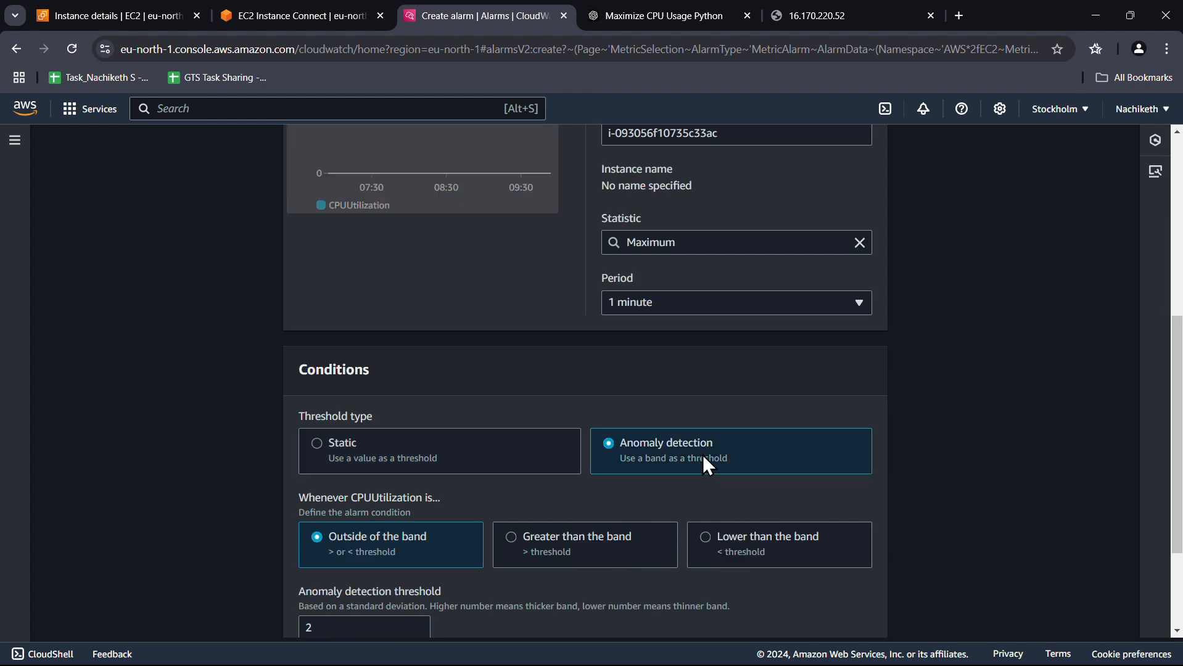
{"action": "scroll", "coordinate": [678, 420], "scroll_direction": "down", "scroll_amount": 3}
{"action": "left_click", "coordinate": [406, 287]}
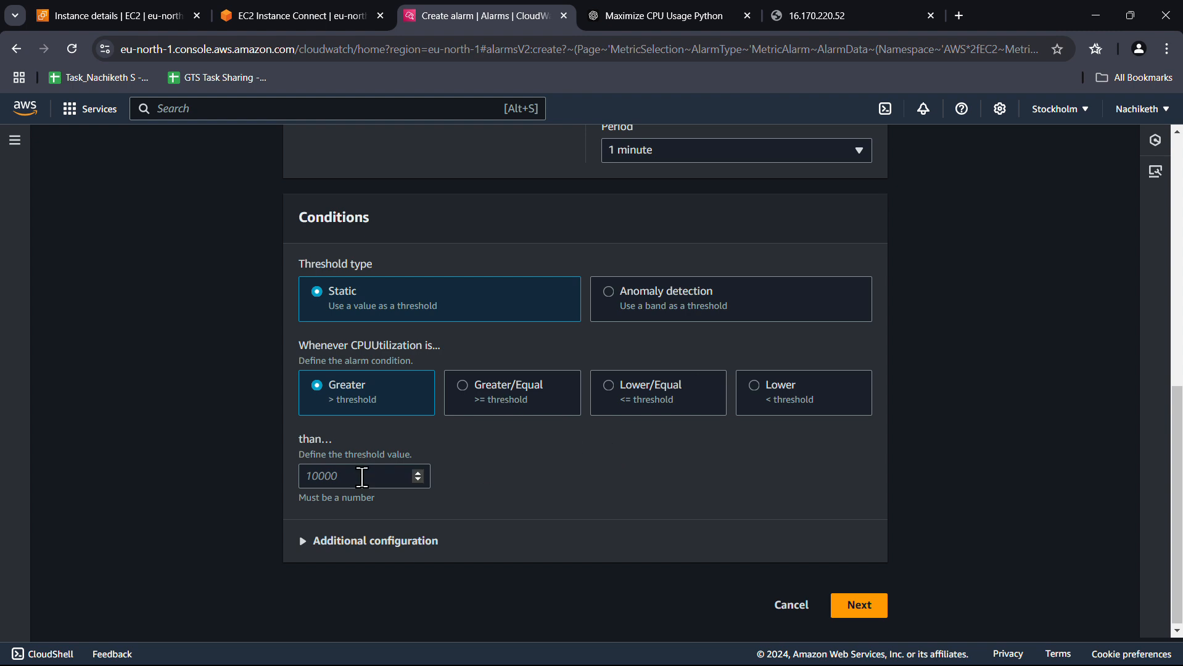
{"action": "left_click", "coordinate": [362, 477]}
{"action": "type", "text": "50"}
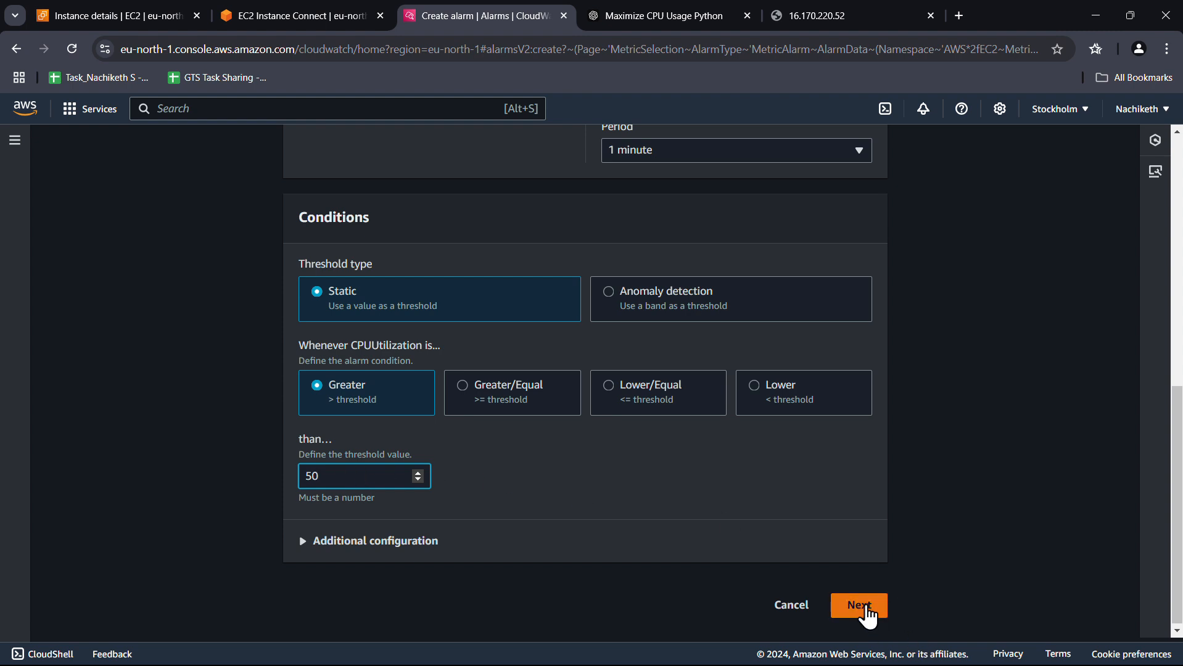
{"action": "left_click", "coordinate": [863, 606]}
{"action": "scroll", "coordinate": [694, 482], "scroll_direction": "down", "scroll_amount": 1}
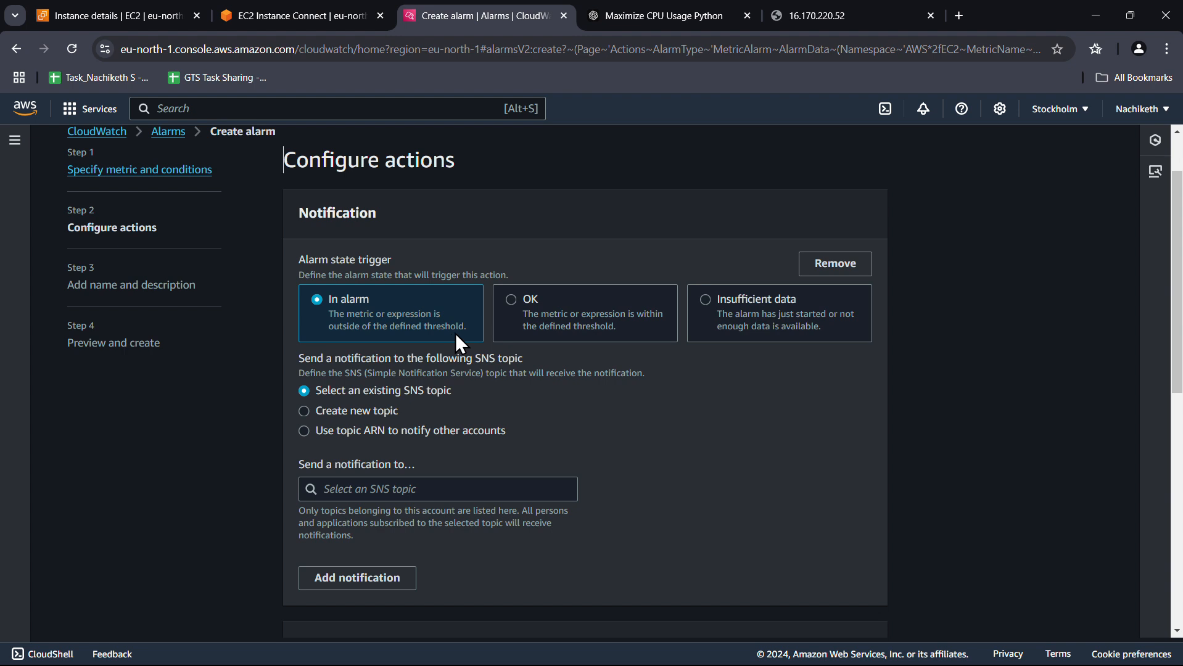
{"action": "left_click", "coordinate": [529, 301]}
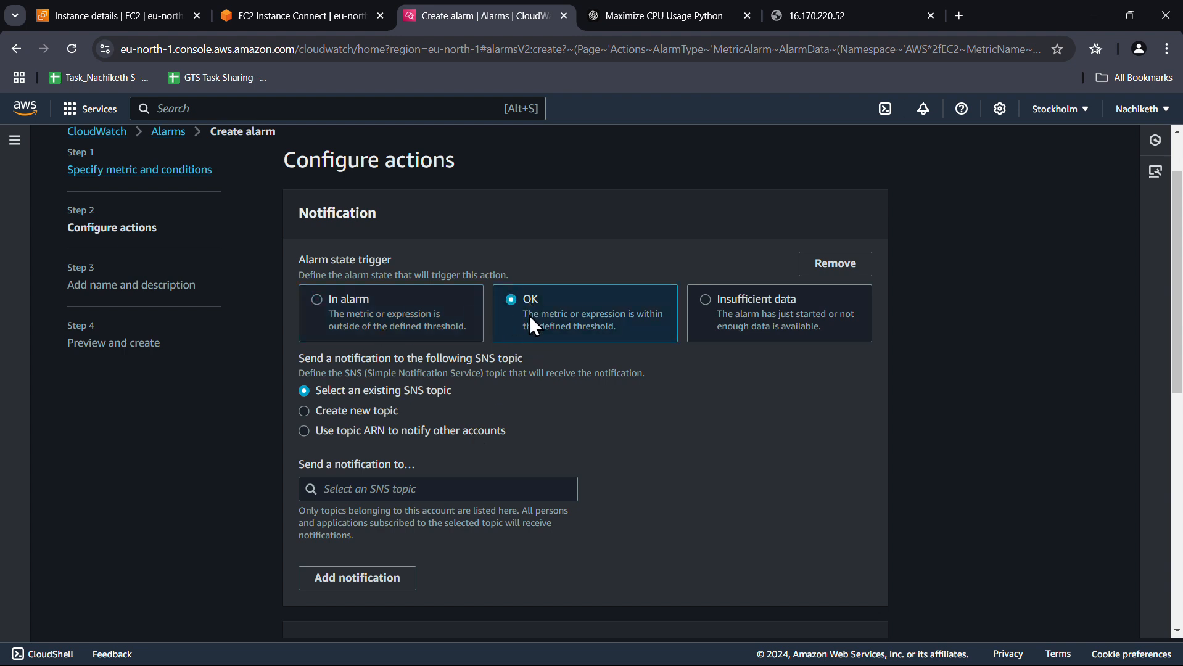
{"action": "left_click", "coordinate": [755, 316]}
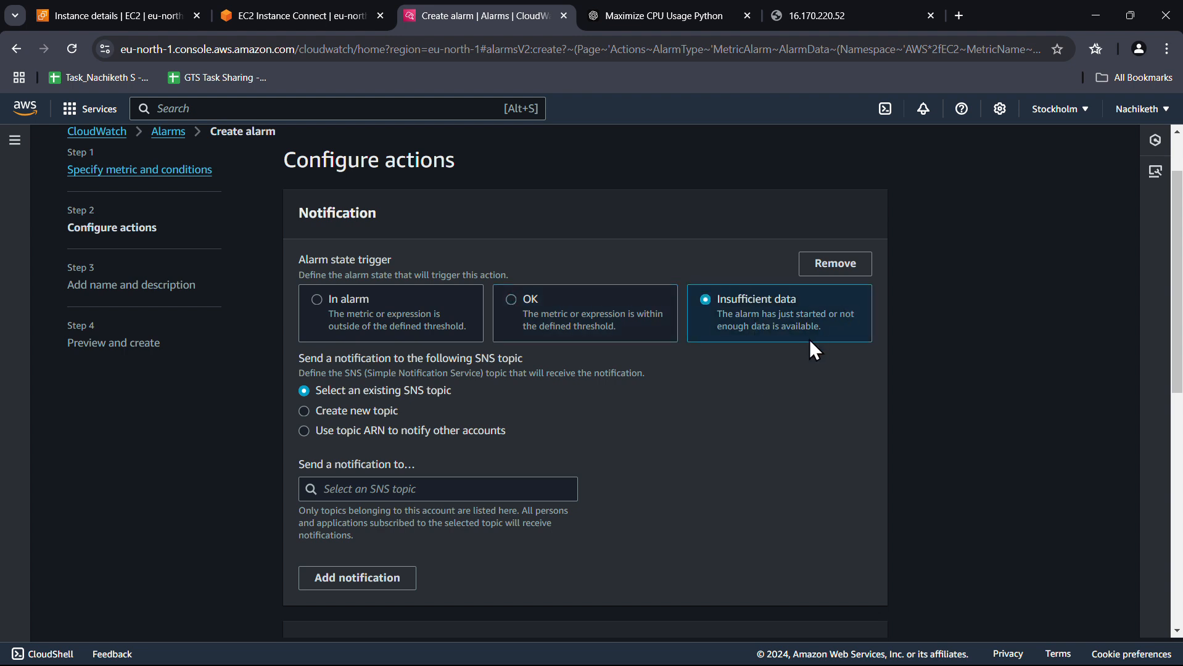
{"action": "left_click", "coordinate": [449, 327]}
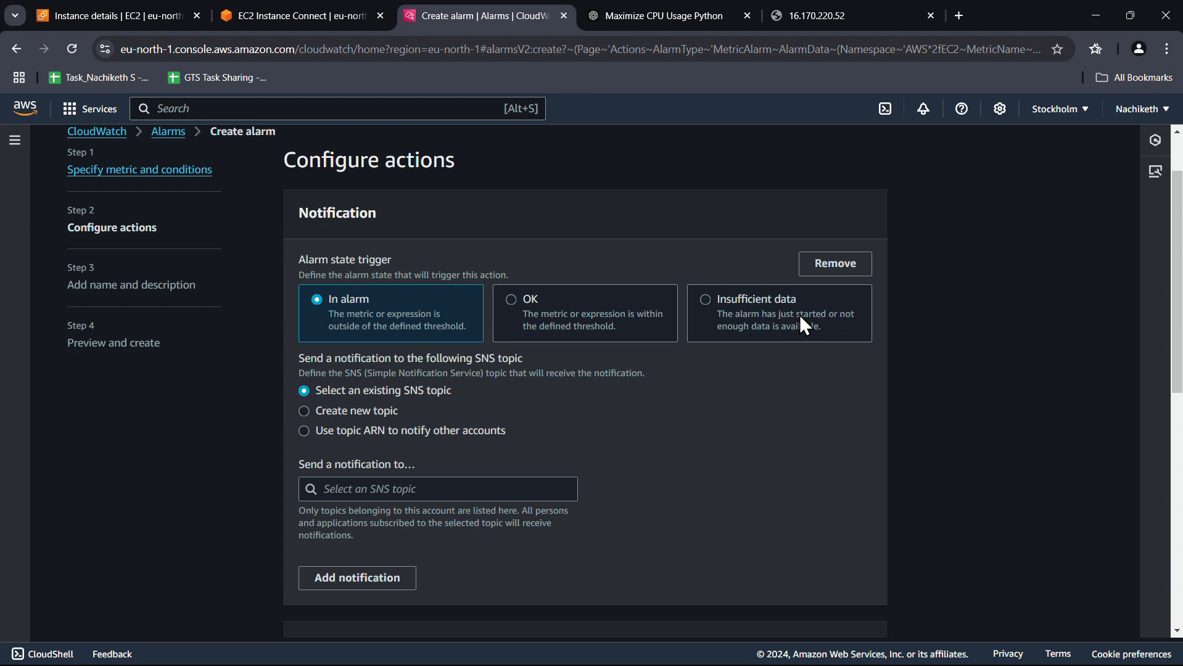
{"action": "scroll", "coordinate": [429, 362], "scroll_direction": "down", "scroll_amount": 2}
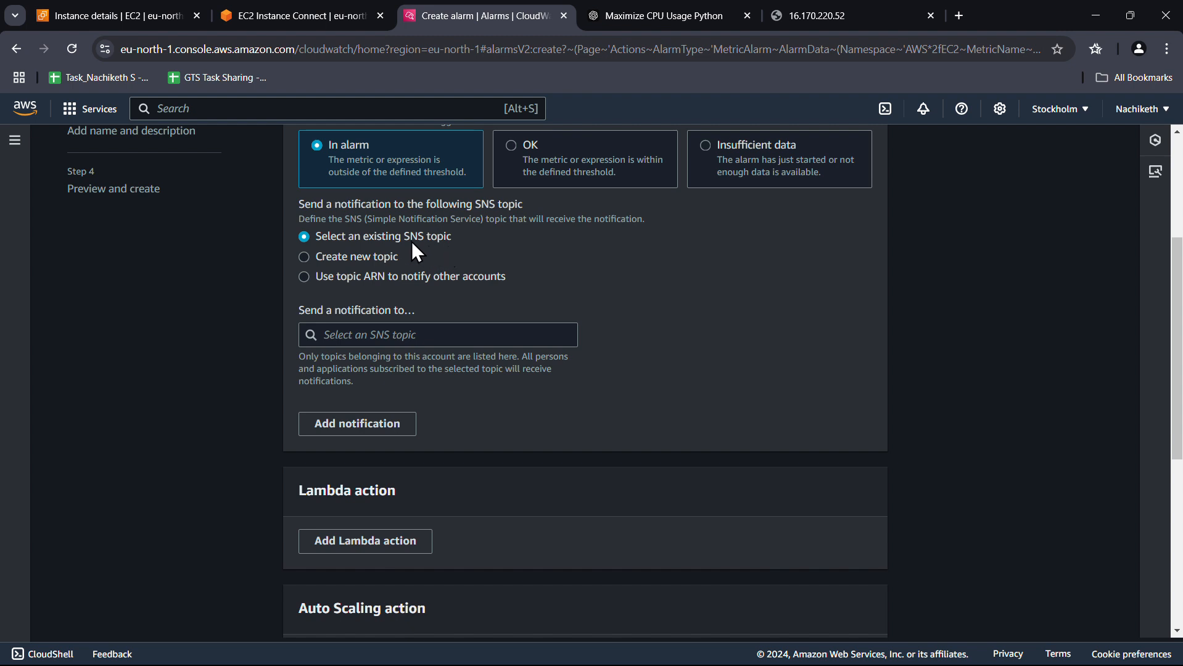
Create a new SNS topic and rename it to Default_CloudWatch_Alarms_cpu
{"action": "left_click", "coordinate": [305, 256]}
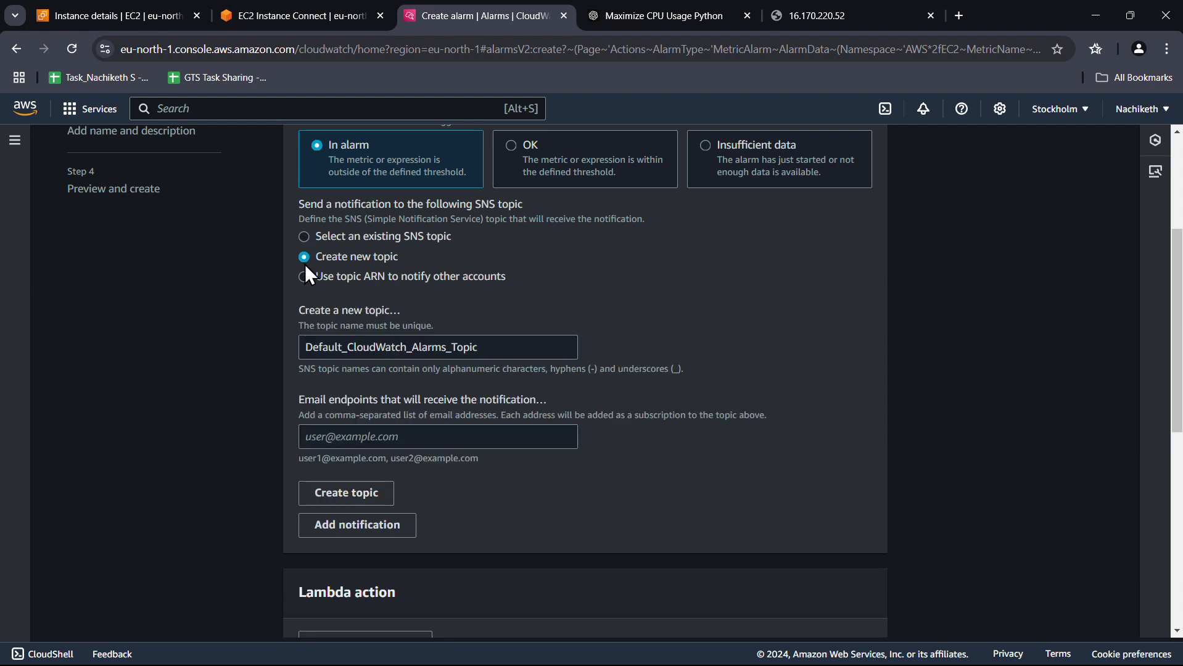
{"action": "left_click", "coordinate": [331, 356]}
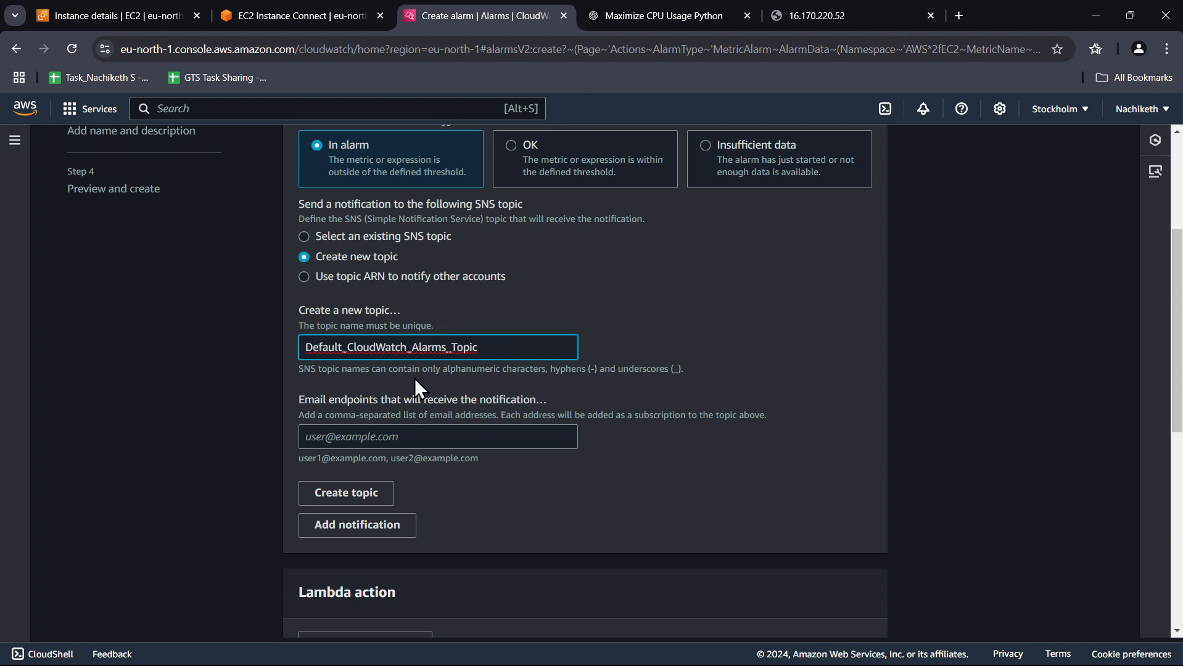
{"action": "double_click", "coordinate": [333, 348]}
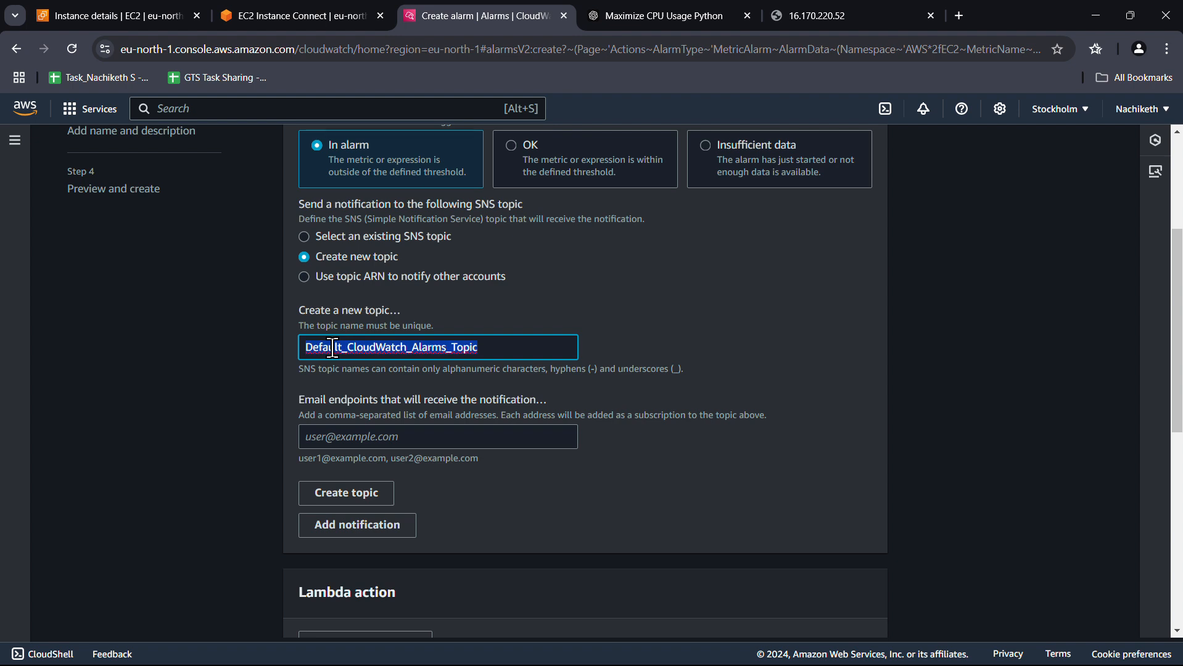
{"action": "left_click", "coordinate": [541, 372]}
{"action": "double_click", "coordinate": [491, 346]}
{"action": "left_click", "coordinate": [496, 349]}
{"action": "key", "text": "Left"}
{"action": "key", "text": "Left"}
{"action": "key", "text": "Left"}
{"action": "key", "text": "Left"}
{"action": "key", "text": "Left"}
{"action": "key", "text": "Left"}
{"action": "key", "text": "Left"}
{"action": "key", "text": "Left"}
{"action": "key", "text": "Left"}
{"action": "key", "text": "Left"}
{"action": "key", "text": "Left"}
{"action": "key", "text": "Left"}
{"action": "key", "text": "Left"}
{"action": "key", "text": "Left"}
{"action": "key", "text": "Left"}
{"action": "key", "text": "Left"}
{"action": "key", "text": "Left"}
{"action": "key", "text": "Left"}
{"action": "key", "text": "Left"}
{"action": "key", "text": "Left"}
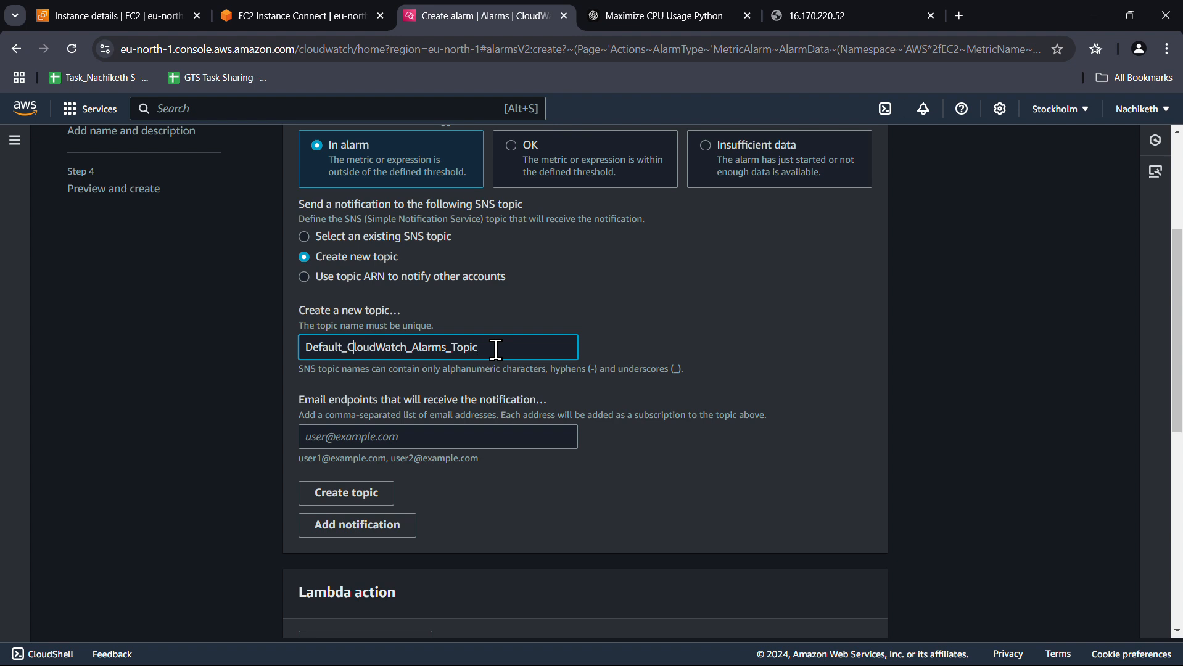
{"action": "key", "text": "Right"}
{"action": "key", "text": "Right"}
{"action": "key", "text": "Right"}
{"action": "key", "text": "Right"}
{"action": "key", "text": "Right"}
{"action": "key", "text": "Right"}
{"action": "key", "text": "Right"}
{"action": "key", "text": "Right"}
{"action": "key", "text": "Right"}
{"action": "key", "text": "Right"}
{"action": "key", "text": "Right"}
{"action": "key", "text": "Right"}
{"action": "key", "text": "Right"}
{"action": "key", "text": "Right"}
{"action": "key", "text": "Right"}
{"action": "key", "text": "Right"}
{"action": "key", "text": "Right"}
{"action": "key", "text": "Right"}
{"action": "key", "text": "Right"}
{"action": "key", "text": "Right"}
{"action": "key", "text": "BackSpace"}
{"action": "key", "text": "BackSpace"}
{"action": "key", "text": "BackSpace"}
{"action": "key", "text": "BackSpace"}
{"action": "key", "text": "BackSpace"}
{"action": "type", "text": "cpu"}
Enter the notification email address as the endpoint and create the topic
{"action": "left_click", "coordinate": [407, 441]}
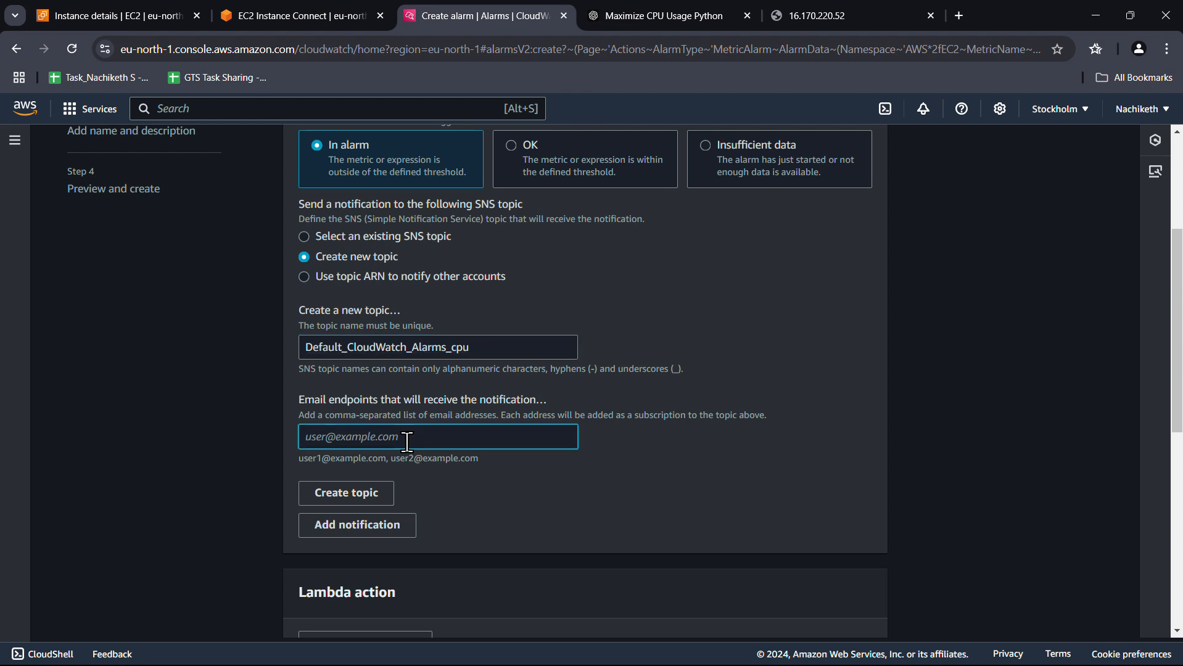
{"action": "left_click", "coordinate": [382, 487]}
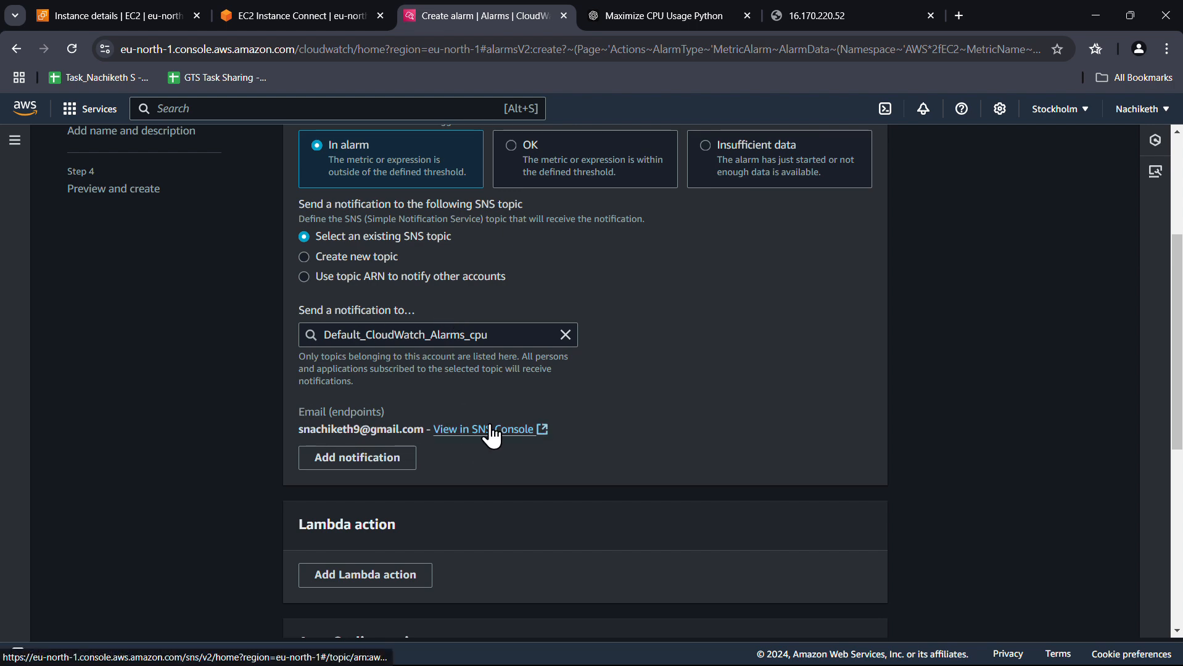
Add a Lambda action to the alarm, then remove it again
{"action": "scroll", "coordinate": [644, 408], "scroll_direction": "down", "scroll_amount": 3}
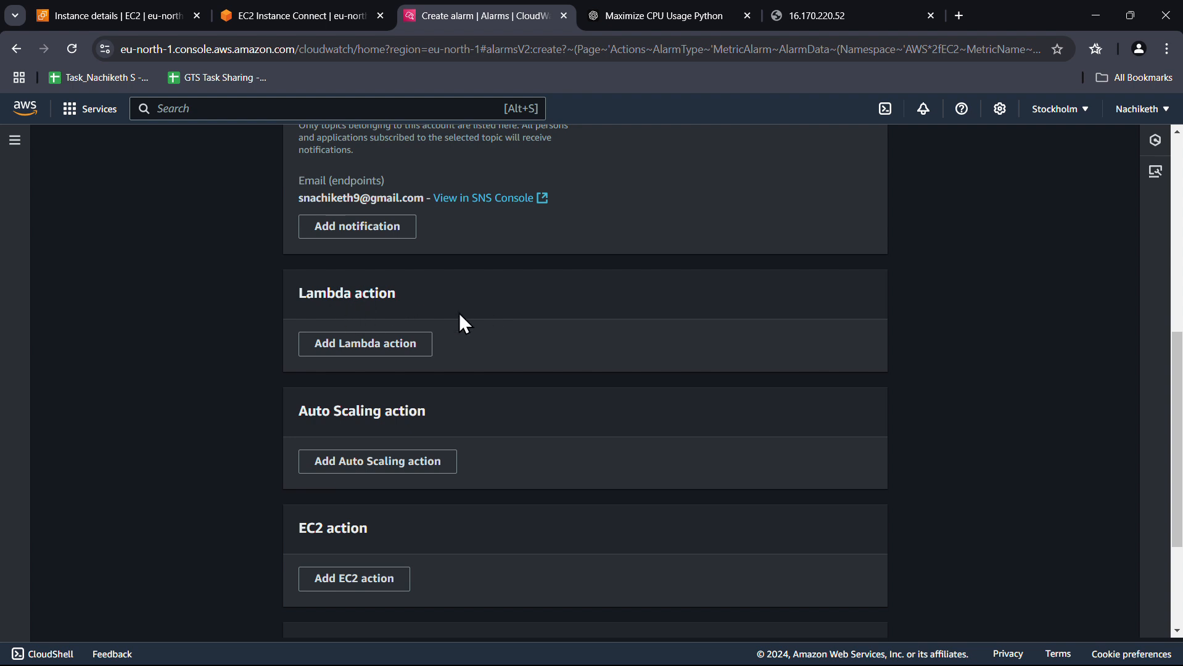
{"action": "scroll", "coordinate": [388, 333], "scroll_direction": "down", "scroll_amount": 2}
{"action": "scroll", "coordinate": [389, 333], "scroll_direction": "up", "scroll_amount": 1}
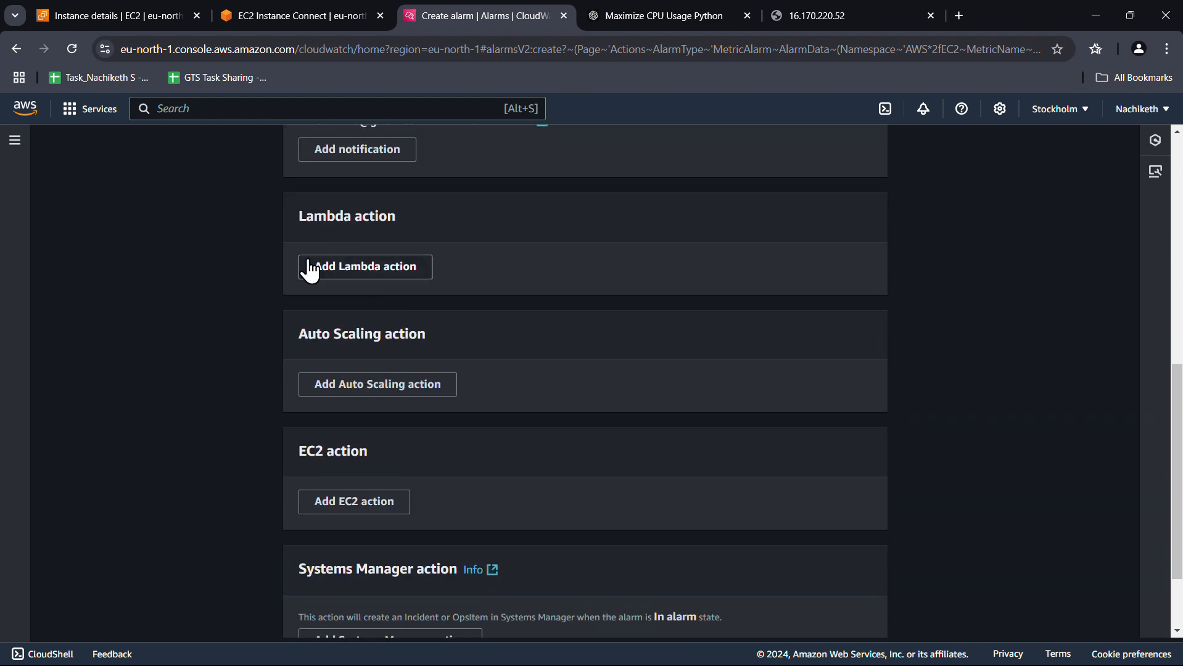
{"action": "left_click", "coordinate": [400, 274]}
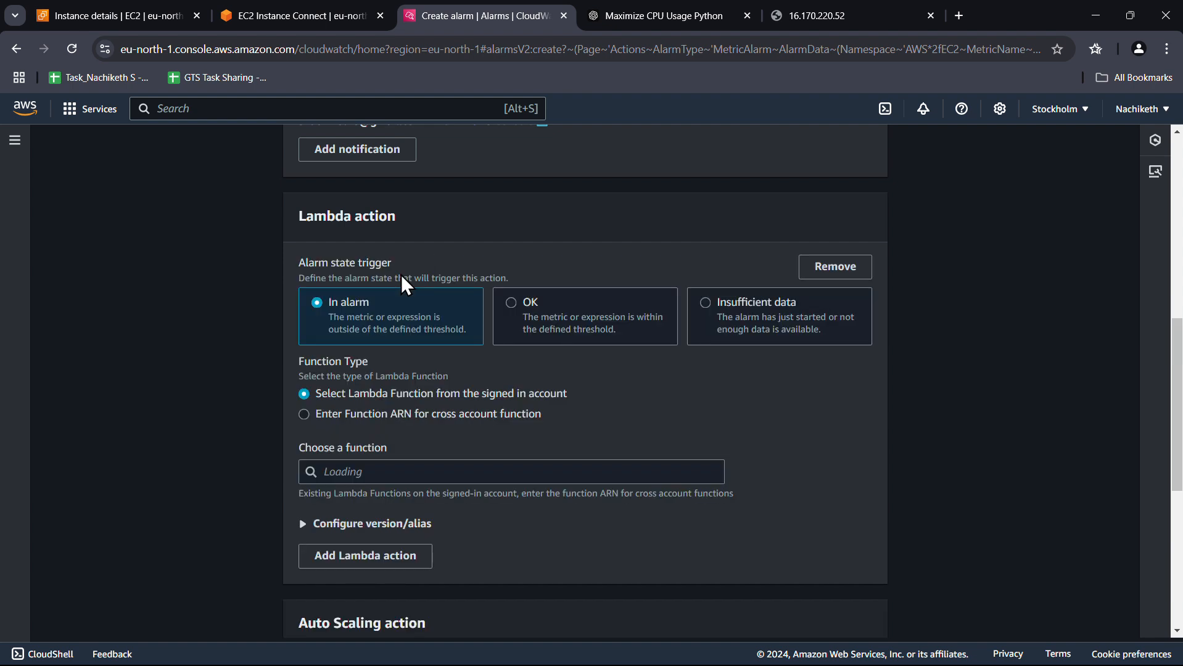
{"action": "left_click", "coordinate": [383, 470]}
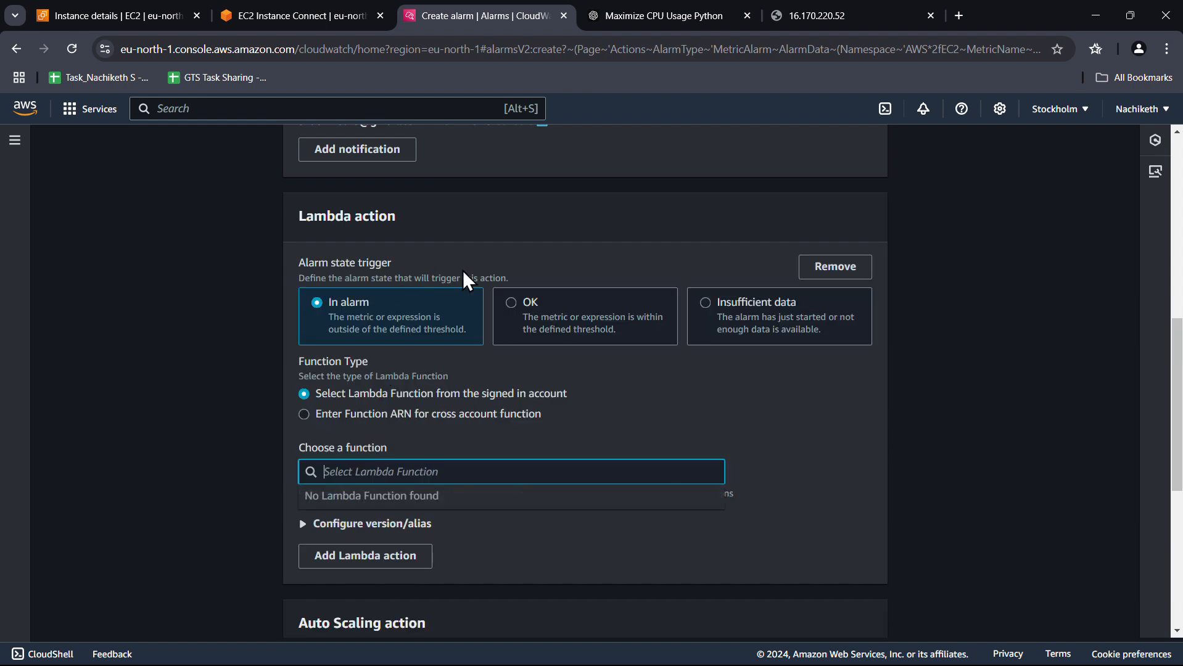
{"action": "left_click", "coordinate": [839, 266]}
Add then remove the Auto Scaling and EC2 actions, leaving only the email notification
{"action": "left_click", "coordinate": [378, 397]}
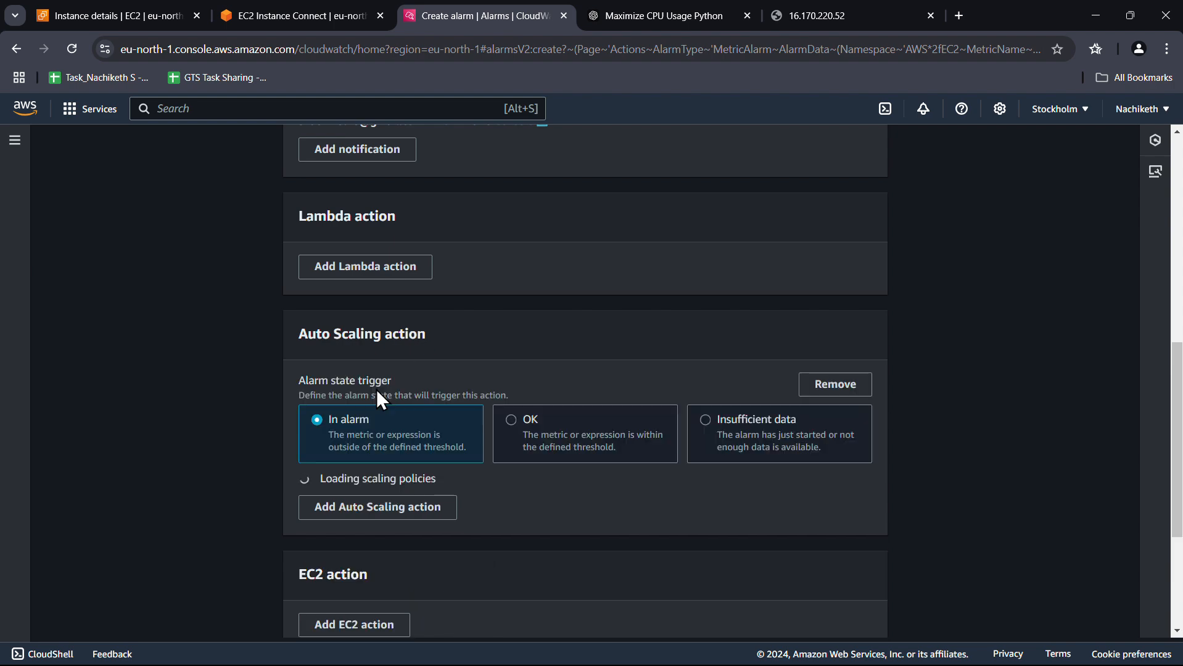
{"action": "scroll", "coordinate": [465, 463], "scroll_direction": "down", "scroll_amount": 2}
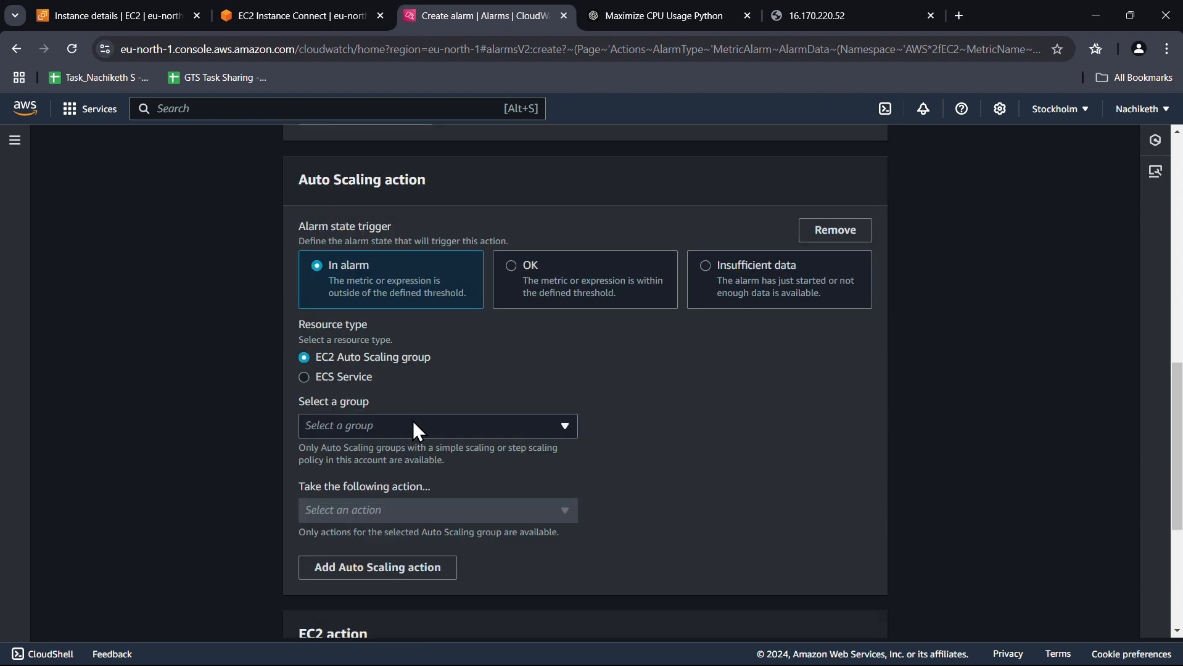
{"action": "left_click", "coordinate": [415, 429]}
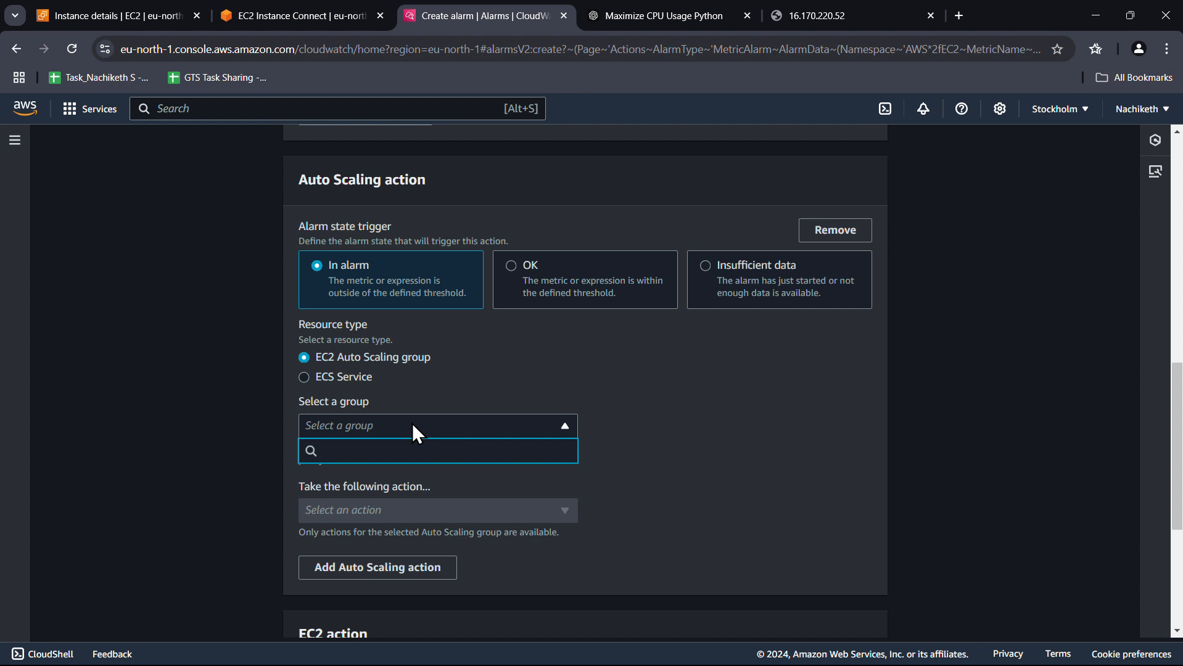
{"action": "left_click", "coordinate": [836, 229]}
{"action": "left_click", "coordinate": [382, 388]}
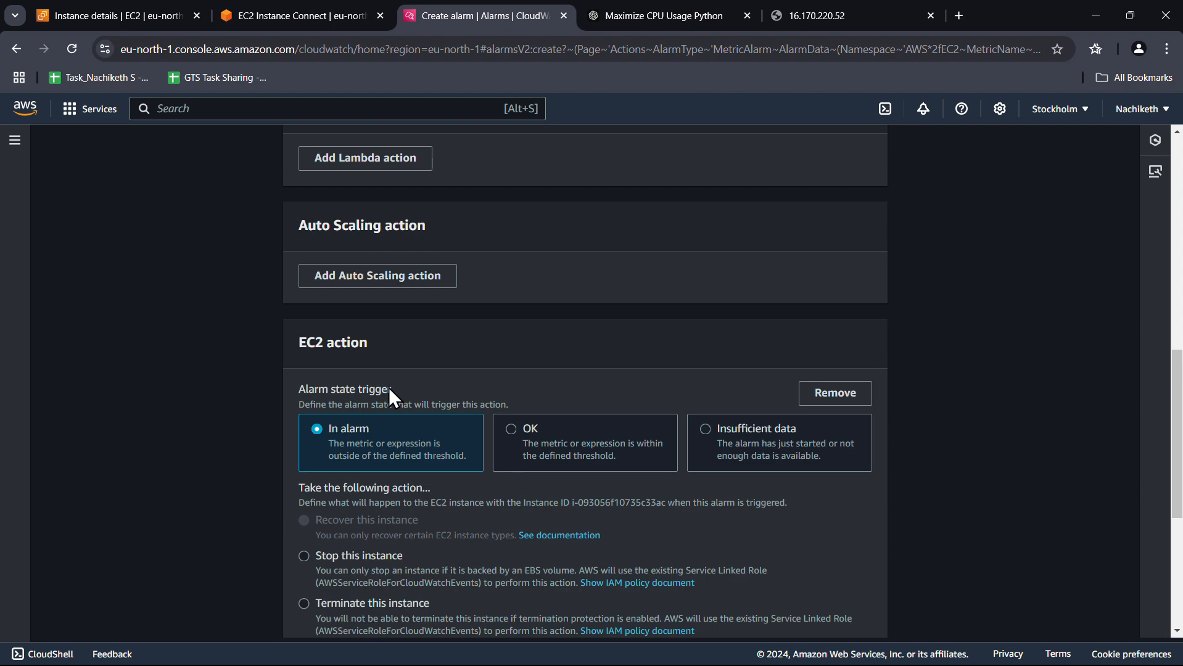
{"action": "scroll", "coordinate": [407, 384], "scroll_direction": "down", "scroll_amount": 2}
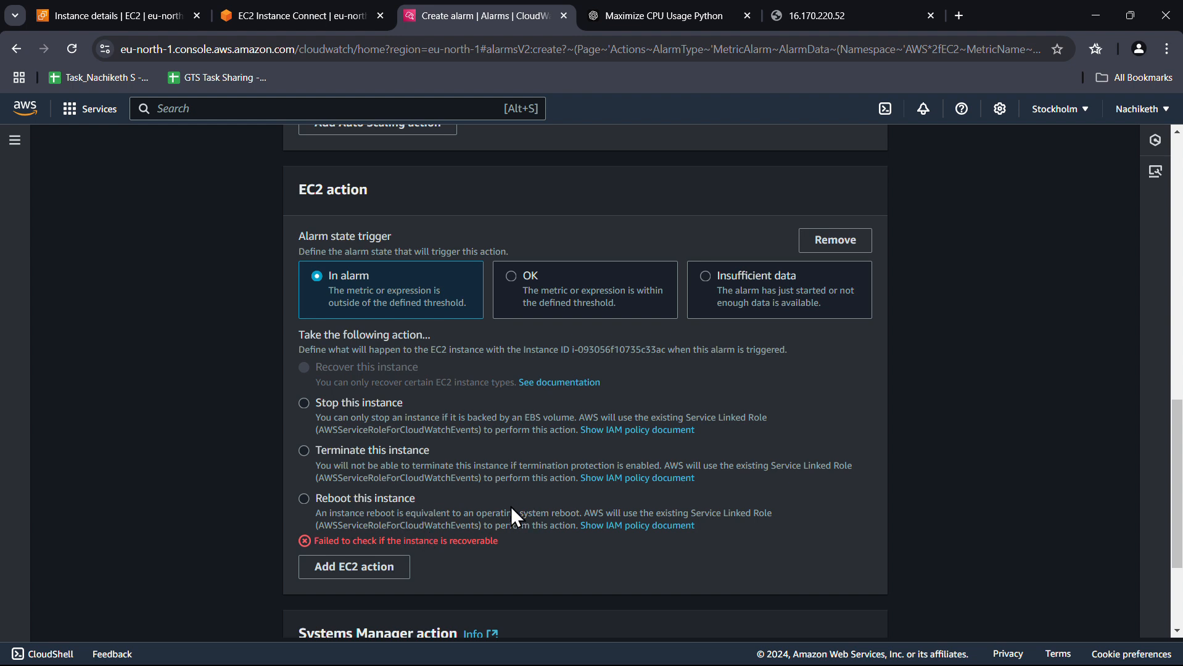
{"action": "left_click", "coordinate": [833, 241]}
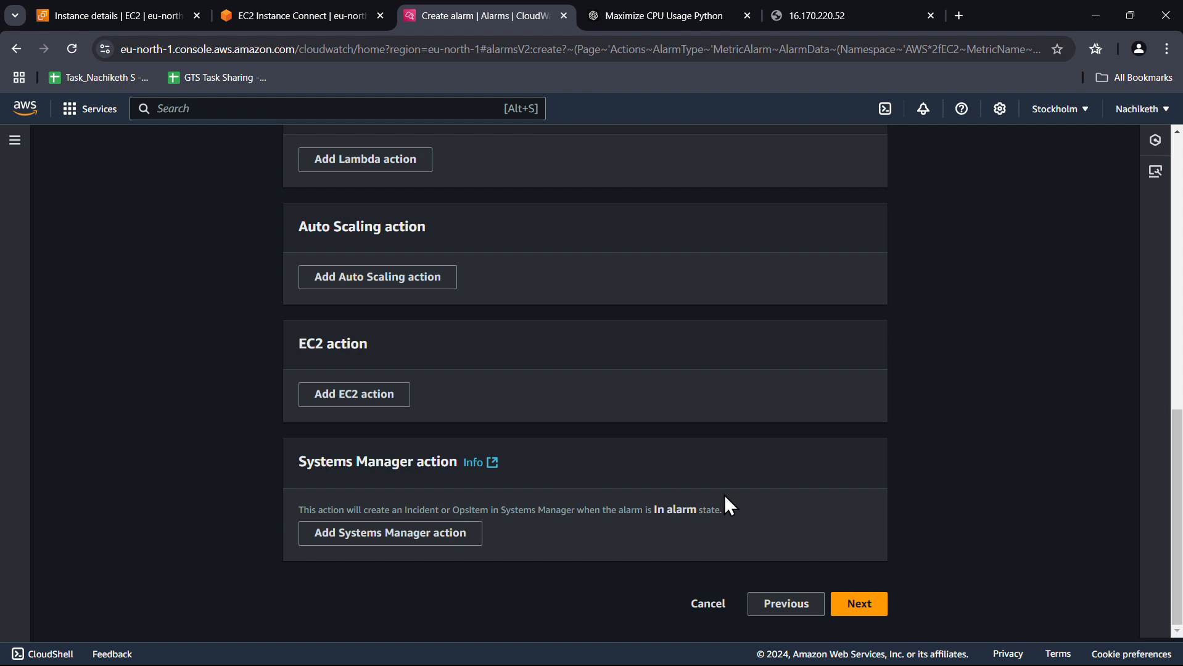
{"action": "left_click", "coordinate": [859, 611]}
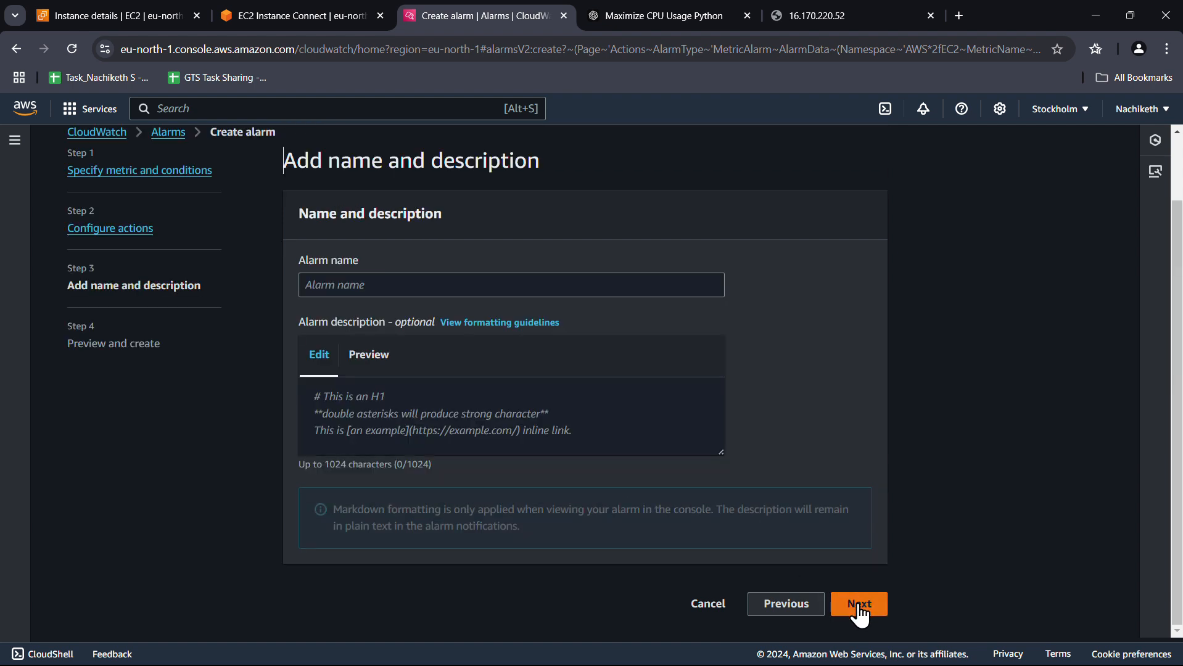
Enter cpu_utilization as the alarm name and move to the description box
{"action": "left_click", "coordinate": [412, 285]}
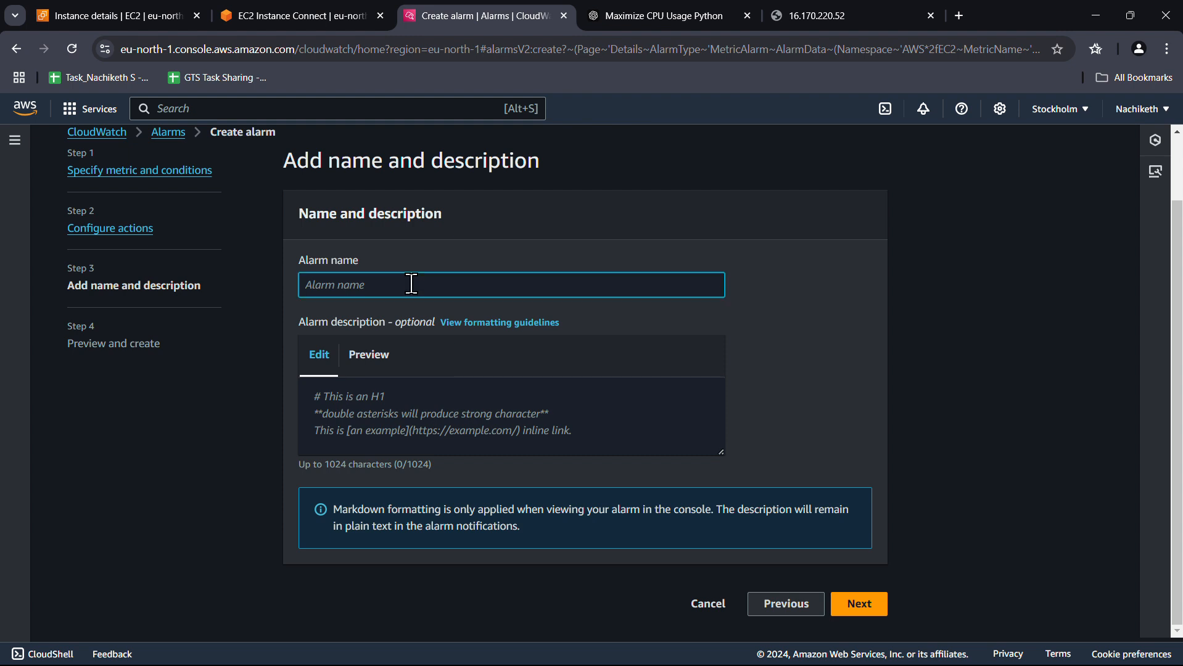
{"action": "type", "text": "cpu_utilization"}
{"action": "left_click", "coordinate": [392, 404]}
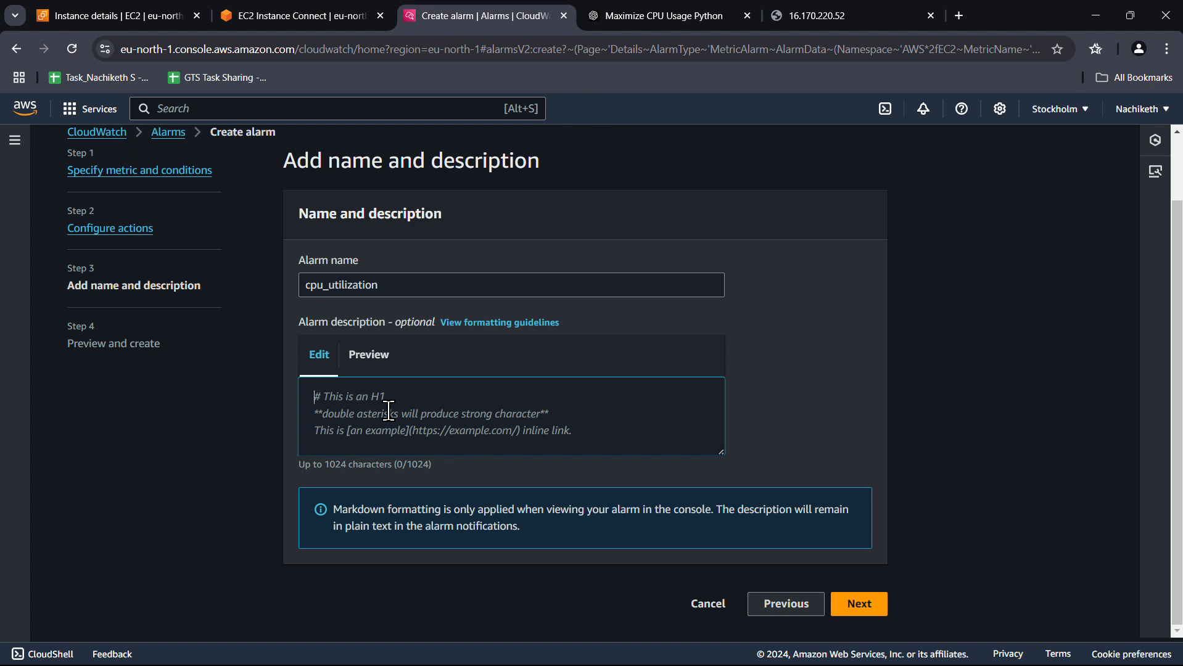
Start the description with 'Hey Team,' and 'This is an auto generated mail, Your CPU', then paste the instance ID
{"action": "type", "text": "Hey "}
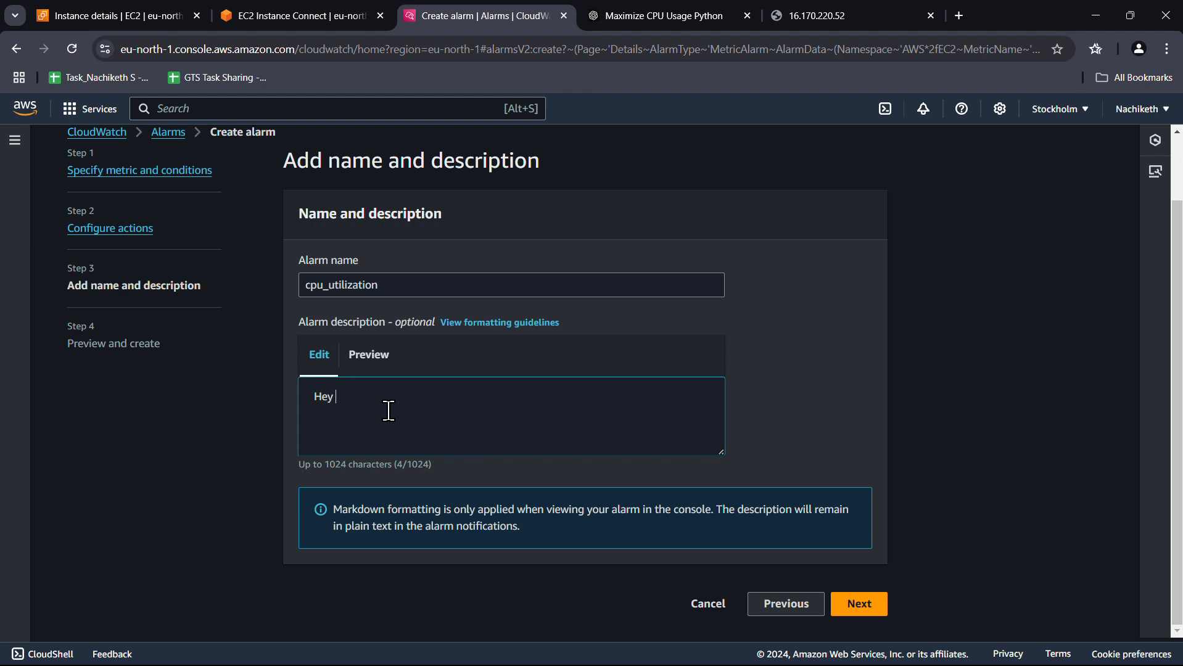
{"action": "type", "text": "Team,"}
{"action": "key", "text": "Return"}
{"action": "key", "text": "Return"}
{"action": "type", "text": "This is an "}
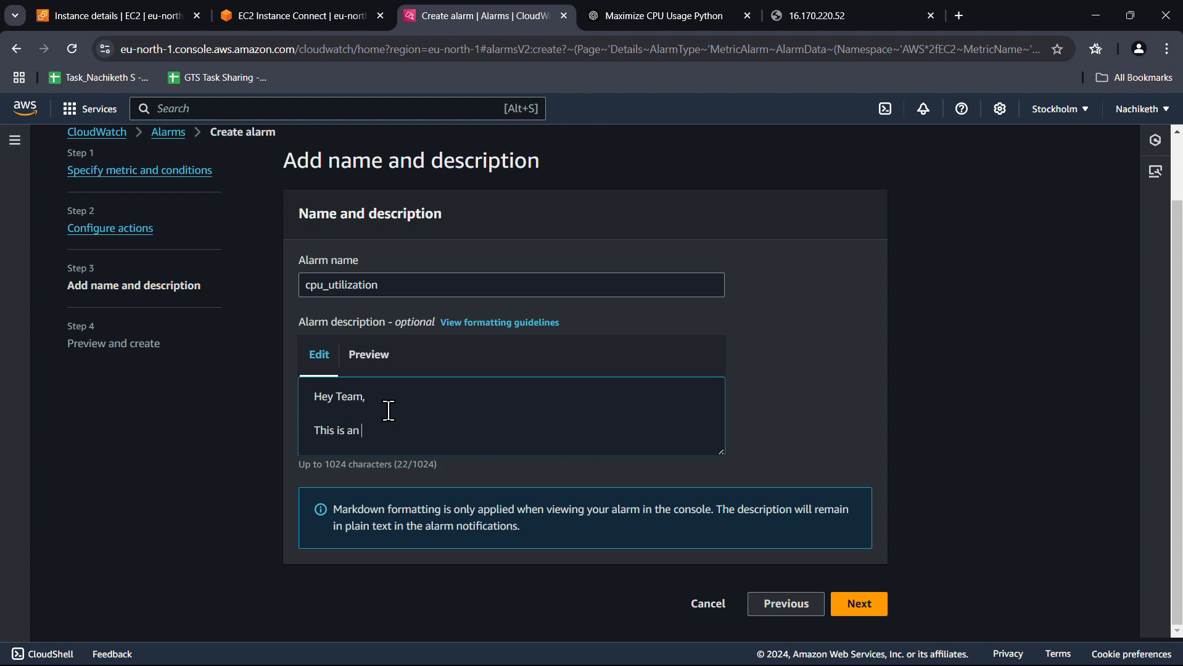
{"action": "type", "text": "auto genrated"}
{"action": "right_click", "coordinate": [404, 431]}
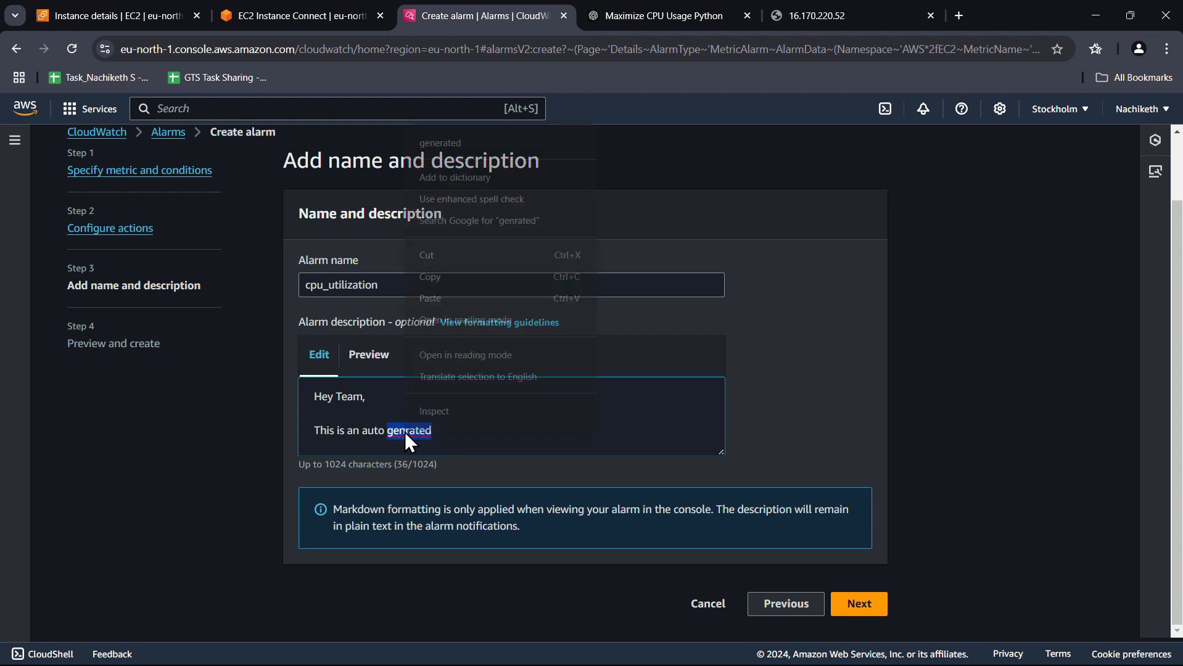
{"action": "left_click", "coordinate": [446, 147]}
{"action": "type", "text": "mail"}
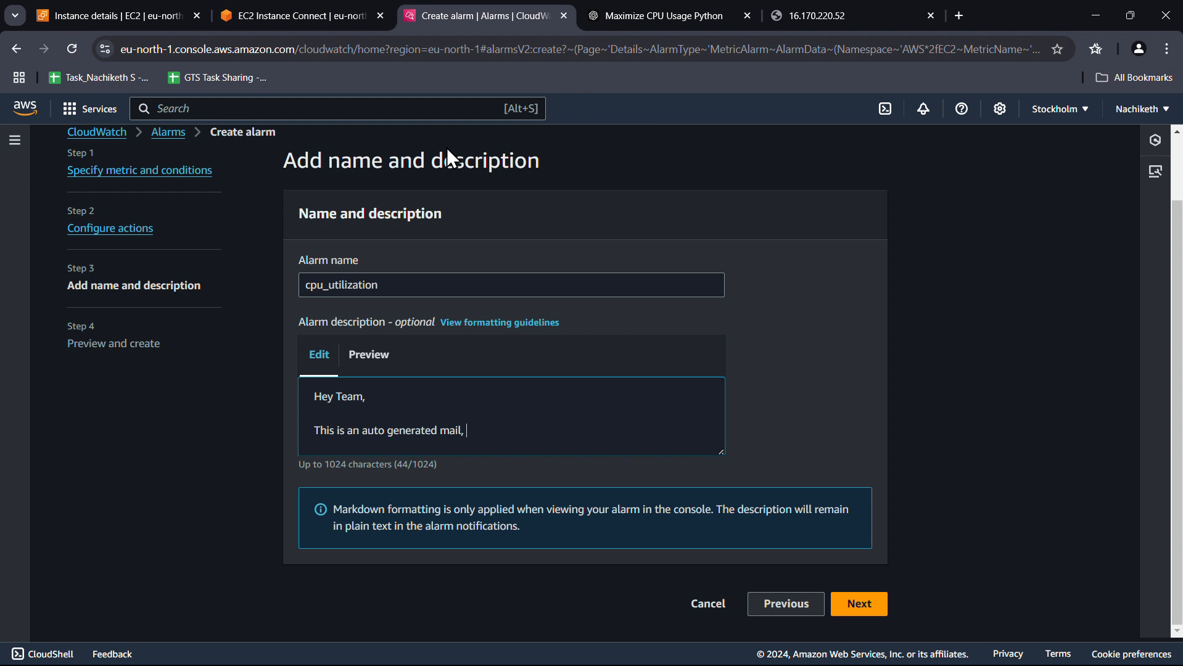
{"action": "type", "text": ", Your CPU"}
{"action": "type", "text": "i-0963aa934e3cb6d47"}
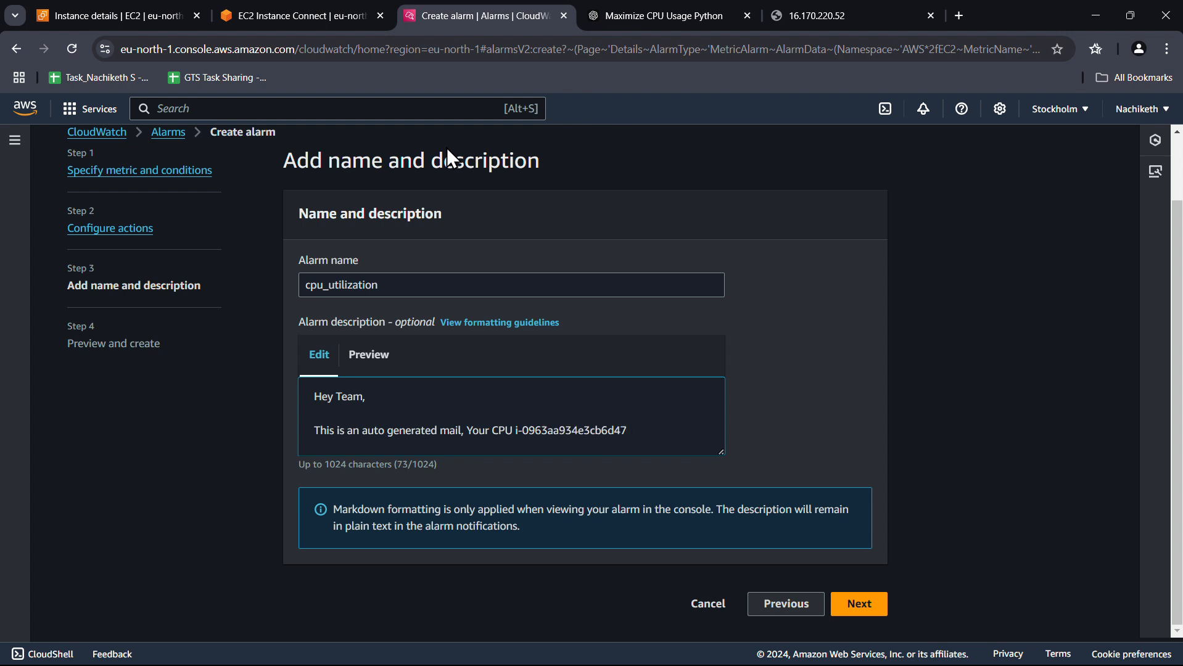
Finish the description with 'has reached 50% of its utilization. kindly pay attention to it.'
{"action": "type", "text": "has reached 50% "}
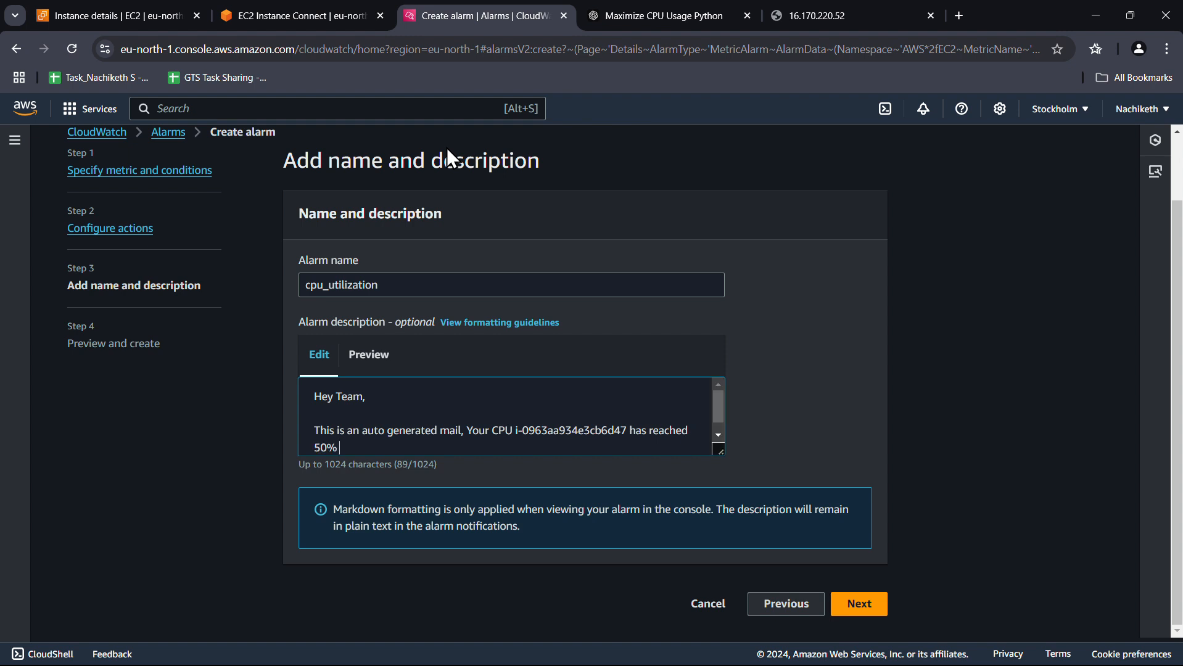
{"action": "type", "text": "of its utilization"}
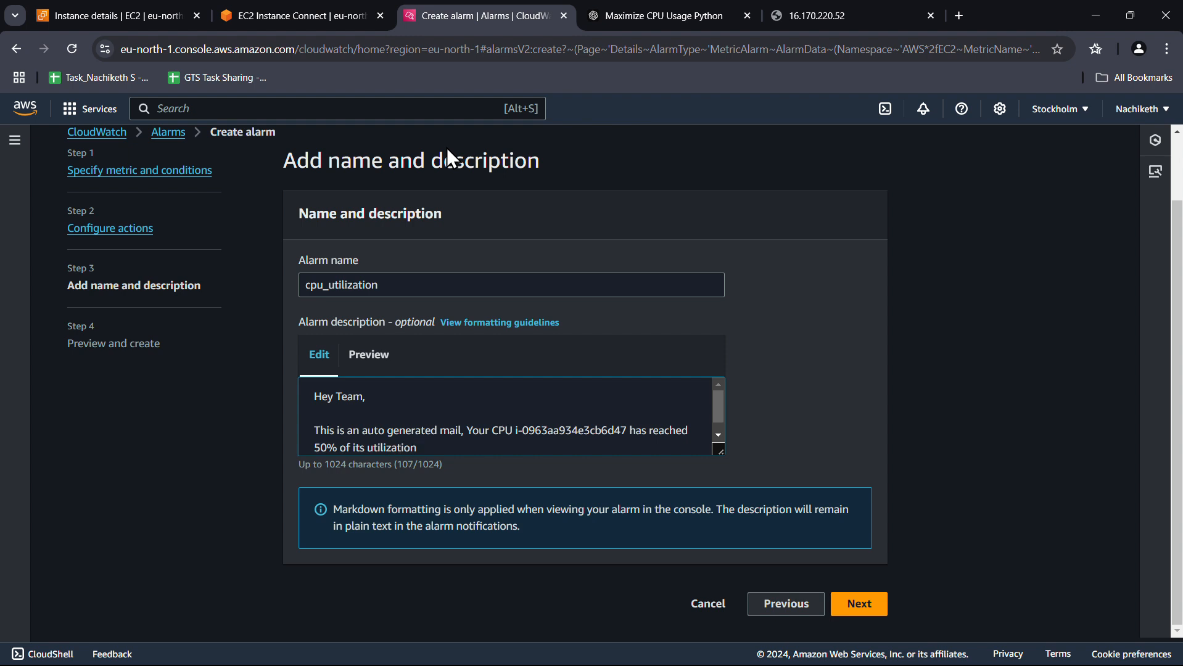
{"action": "type", "text": ". kindly pay attendtion"}
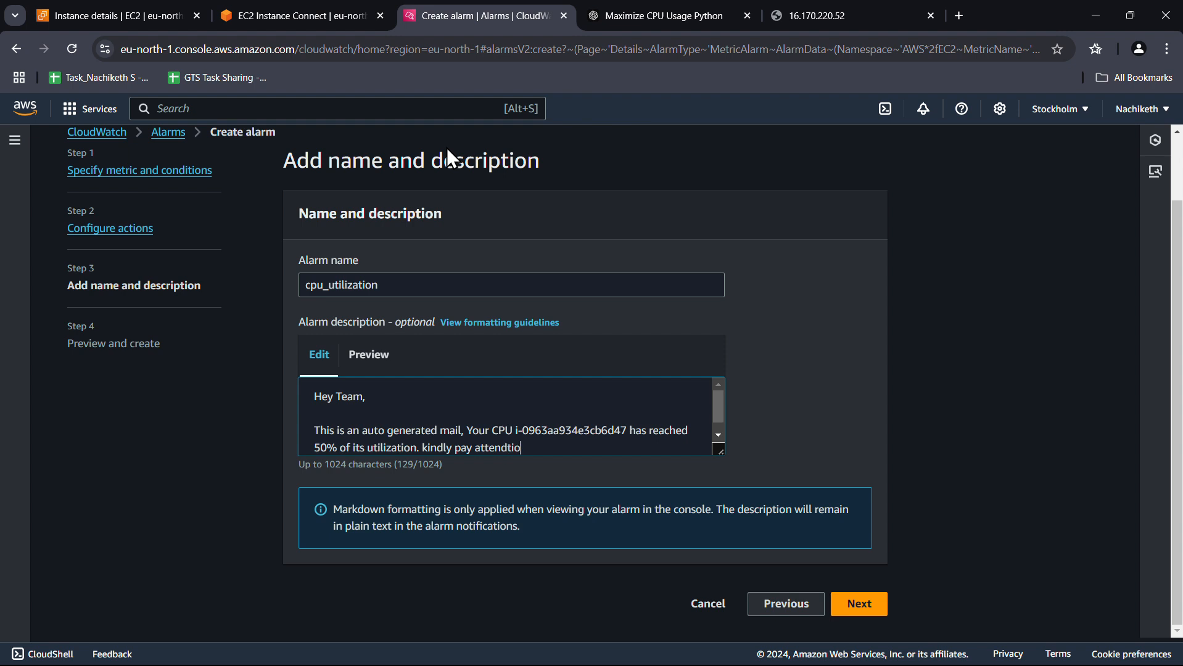
{"action": "key", "text": "BackSpace"}
{"action": "key", "text": "BackSpace"}
{"action": "key", "text": "BackSpace"}
{"action": "key", "text": "BackSpace"}
{"action": "key", "text": "BackSpace"}
{"action": "key", "text": "BackSpace"}
{"action": "type", "text": "tion and"}
{"action": "key", "text": "BackSpace"}
{"action": "key", "text": "BackSpace"}
{"action": "key", "text": "BackSpace"}
{"action": "key", "text": "BackSpace"}
{"action": "type", "text": "to it."}
{"action": "scroll", "coordinate": [549, 383], "scroll_direction": "down", "scroll_amount": 1}
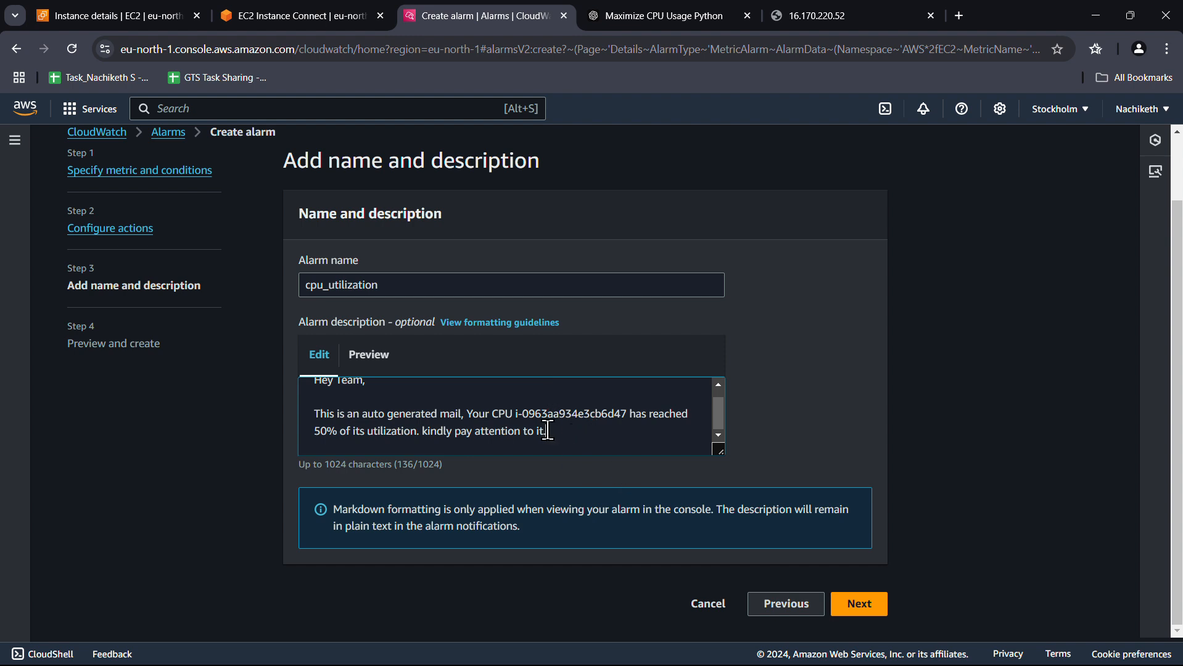
Review the preview summary, including the InstanceId, and create the cpu_utilization alarm
{"action": "left_click", "coordinate": [858, 603]}
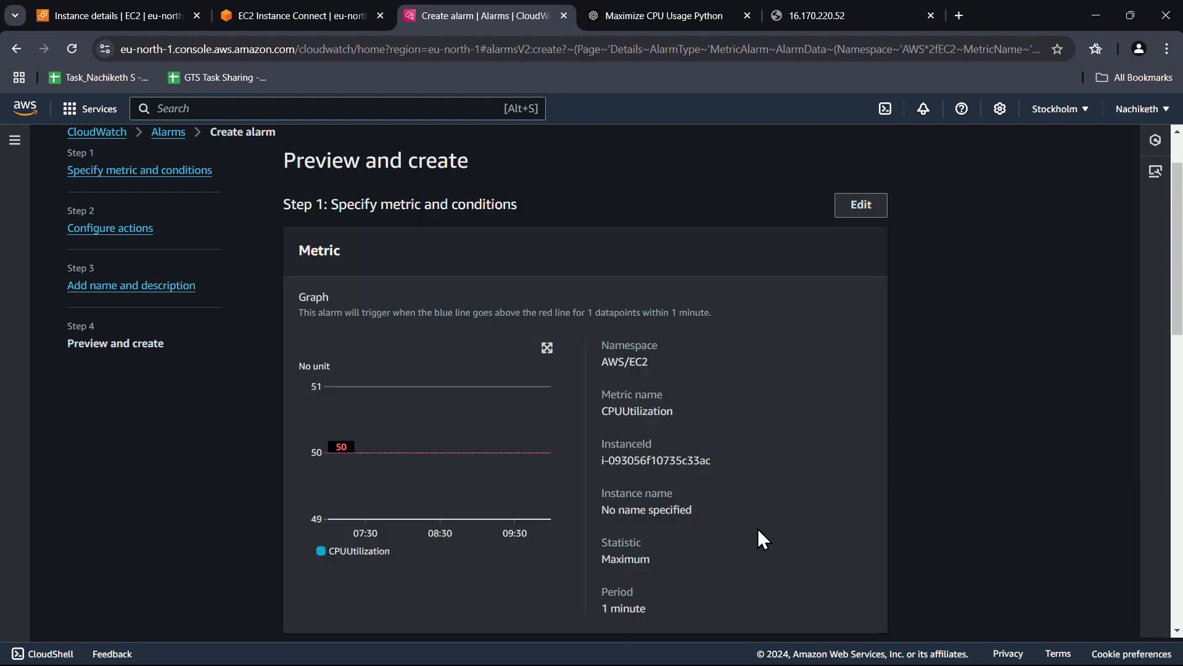
{"action": "scroll", "coordinate": [497, 489], "scroll_direction": "down", "scroll_amount": 1}
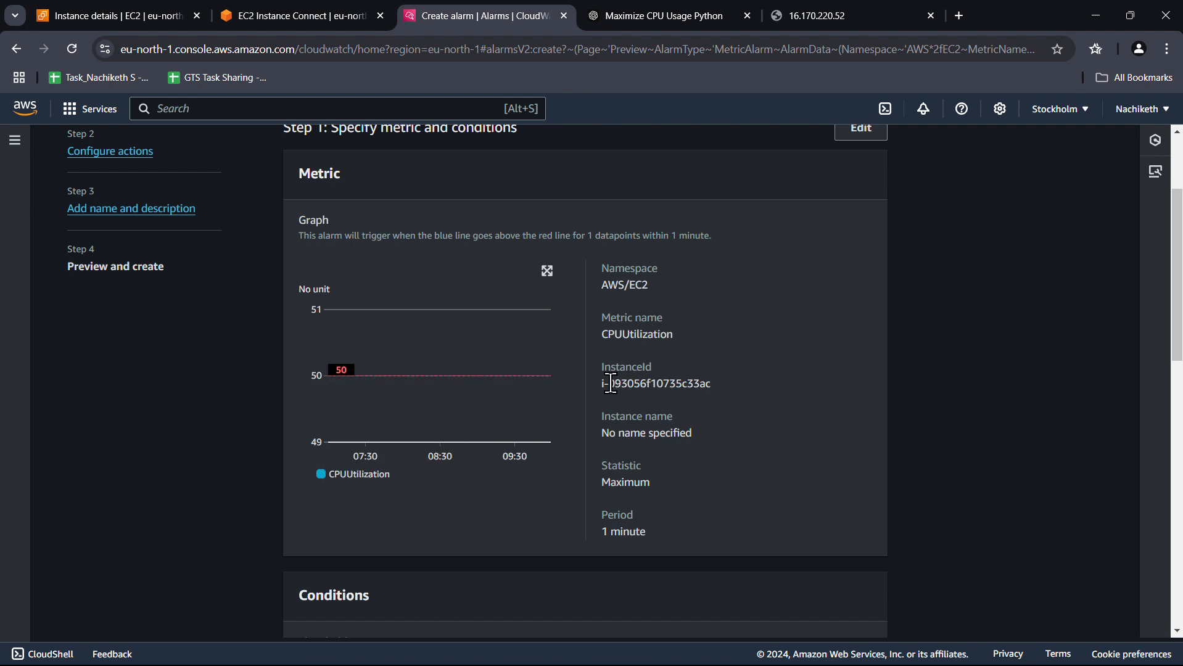
{"action": "left_click_drag", "start_coordinate": [603, 383], "coordinate": [746, 389]}
{"action": "left_click", "coordinate": [746, 388]}
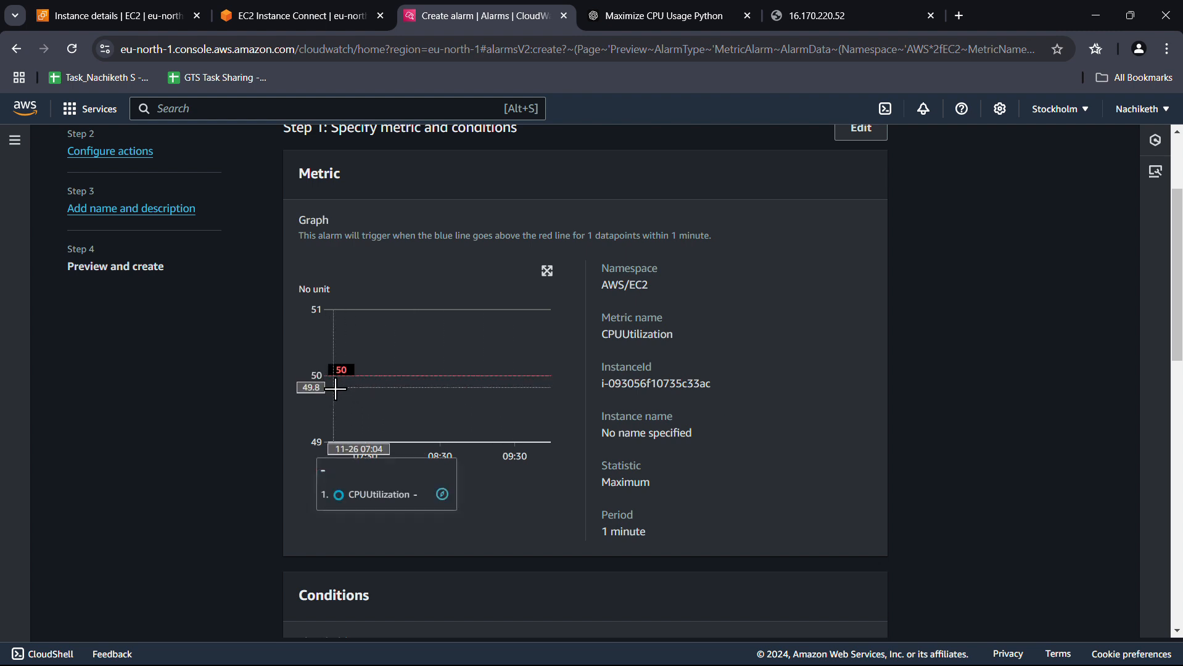
{"action": "scroll", "coordinate": [398, 407], "scroll_direction": "down", "scroll_amount": 1}
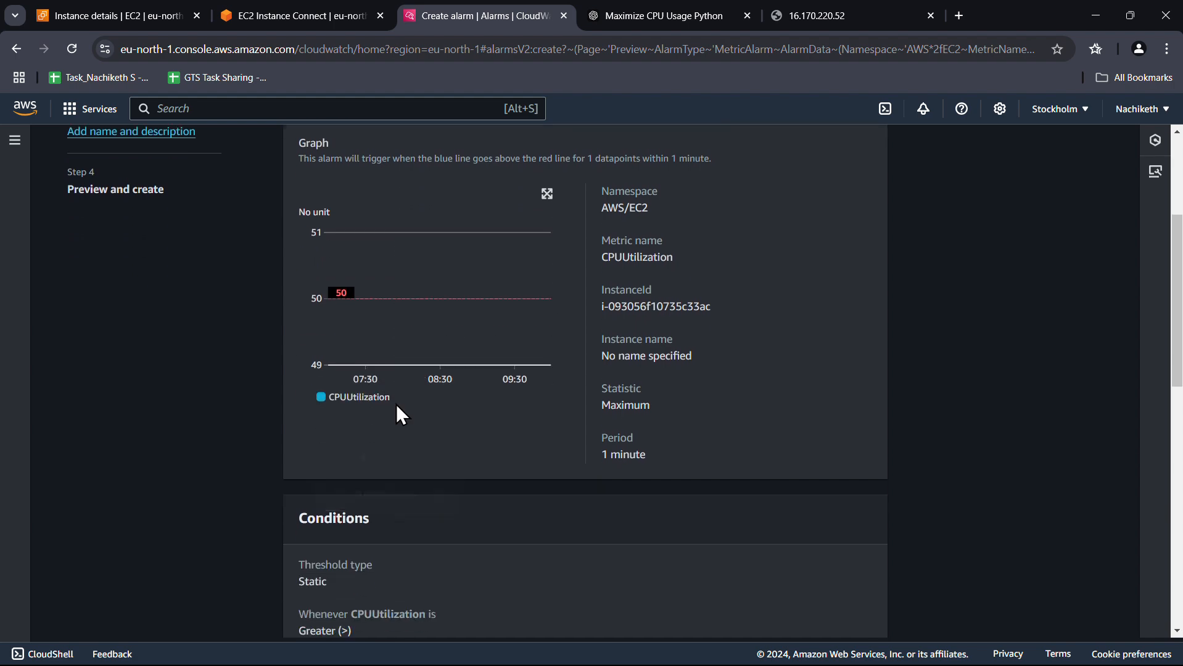
{"action": "scroll", "coordinate": [401, 415], "scroll_direction": "down", "scroll_amount": 3}
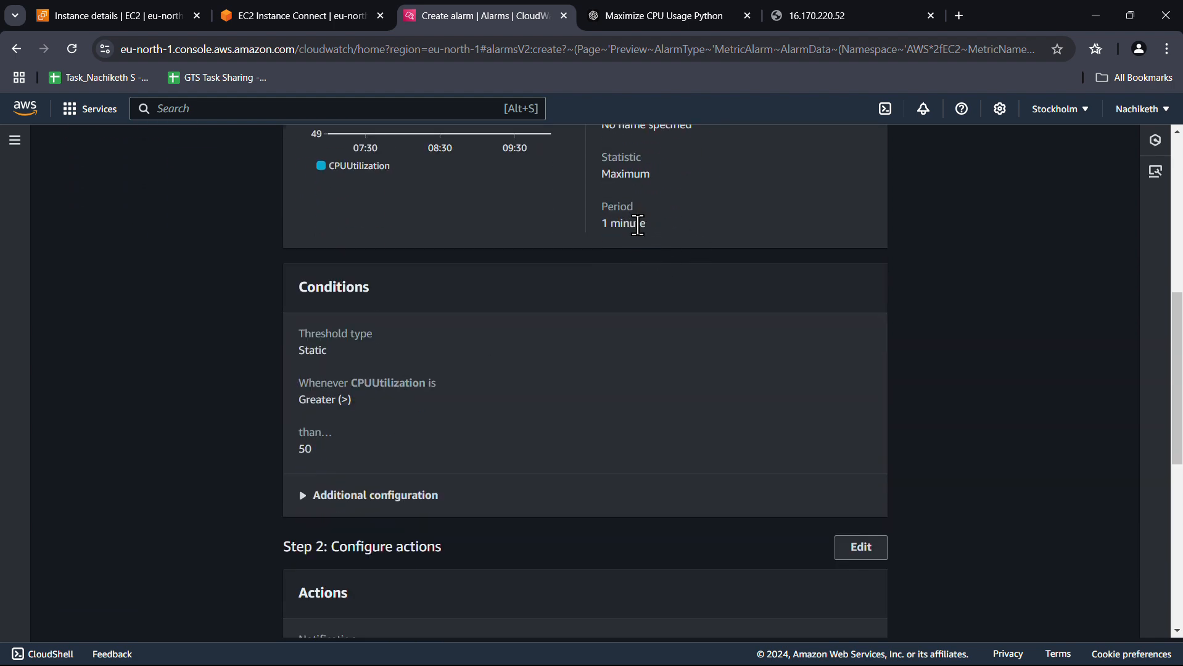
{"action": "scroll", "coordinate": [635, 224], "scroll_direction": "down", "scroll_amount": 2}
{"action": "scroll", "coordinate": [638, 225], "scroll_direction": "down", "scroll_amount": 4}
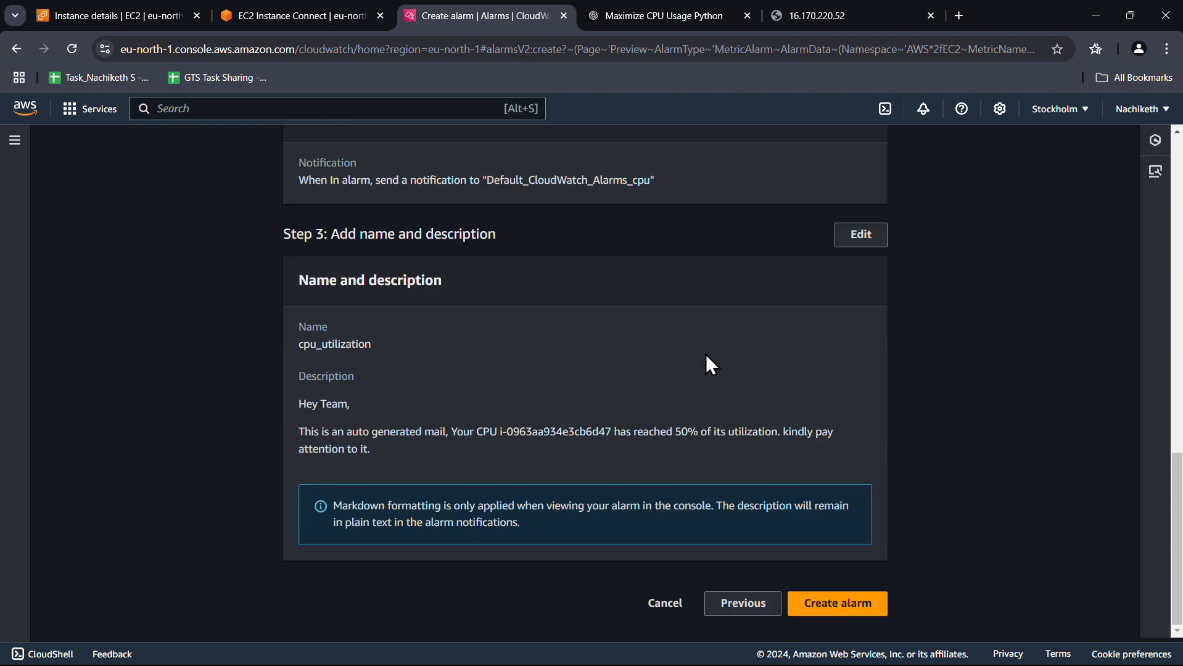
{"action": "left_click", "coordinate": [876, 605]}
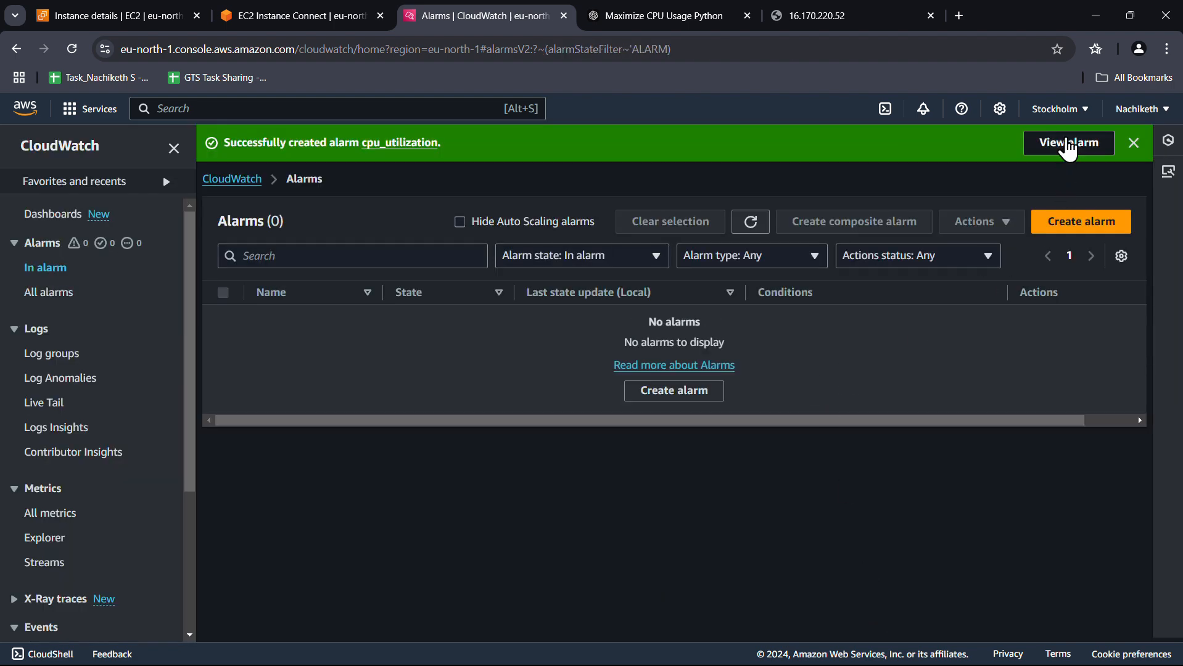
View the new alarm, then filter the list by In alarm and All alarms
{"action": "left_click", "coordinate": [1068, 144]}
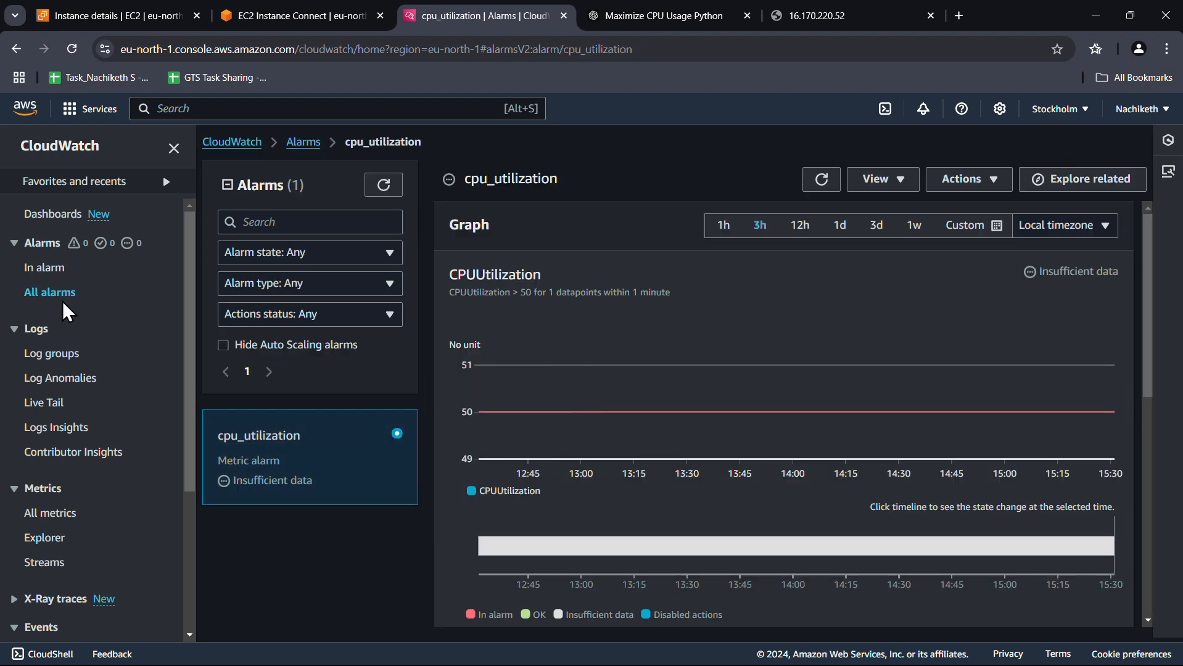
{"action": "left_click", "coordinate": [45, 269]}
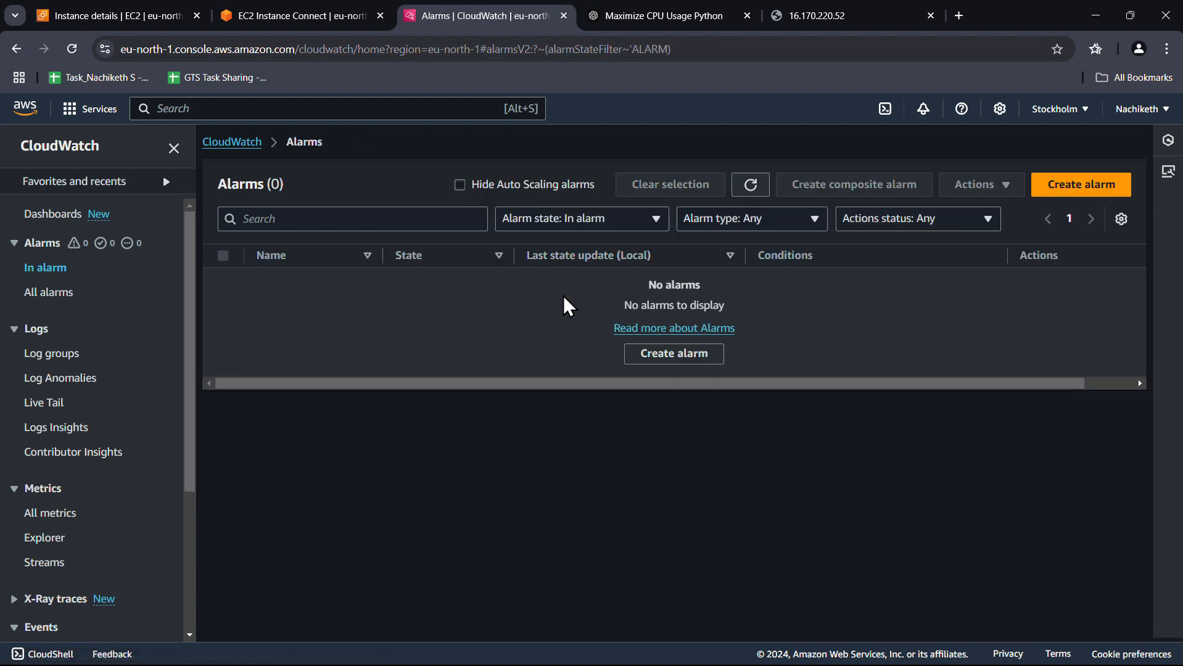
{"action": "left_click", "coordinate": [59, 294]}
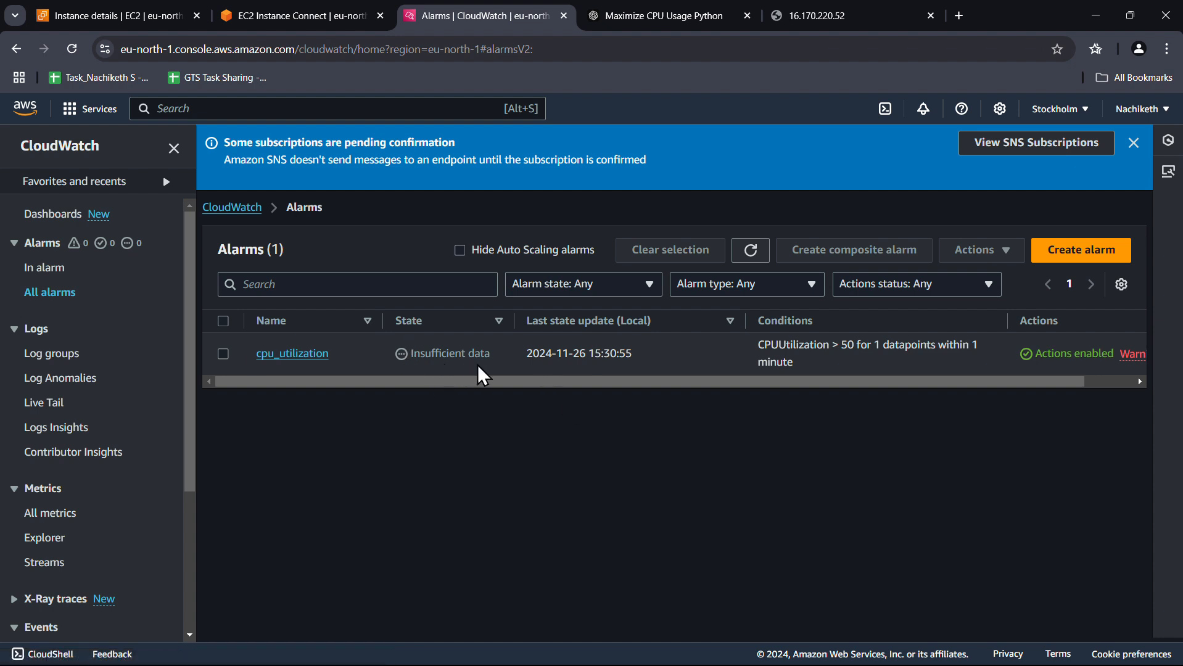
Check the action warning about the unconfirmed email subscription, then start a new browser tab
{"action": "scroll", "coordinate": [532, 387], "scroll_direction": "right", "scroll_amount": 2}
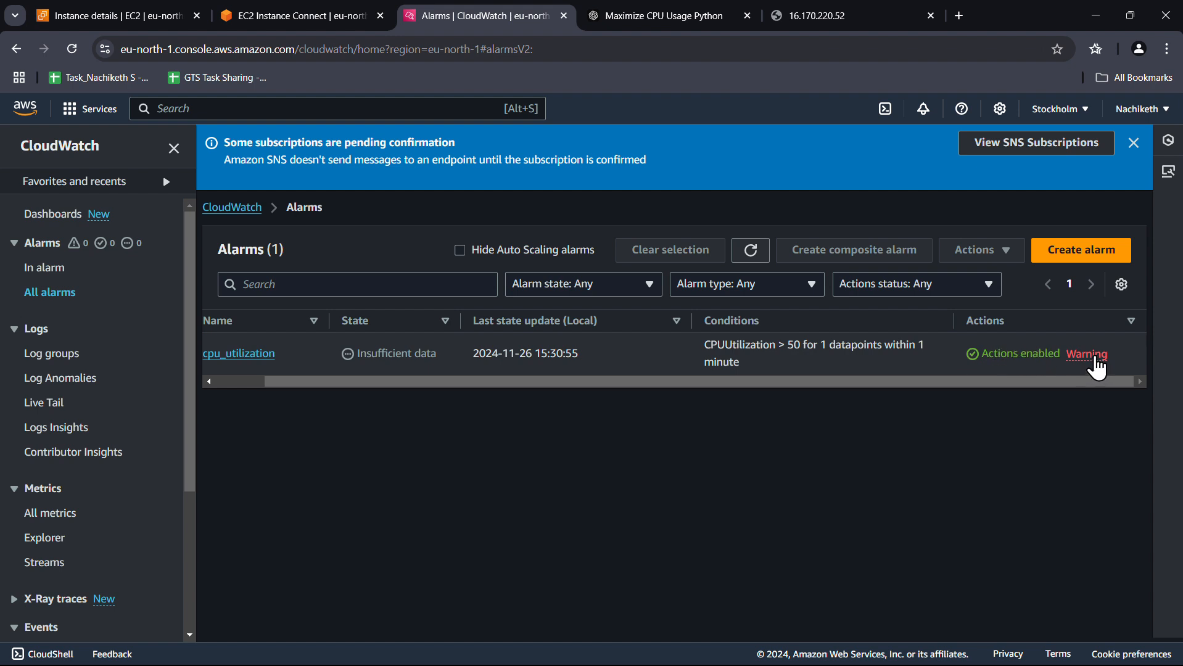
{"action": "left_click", "coordinate": [1076, 364]}
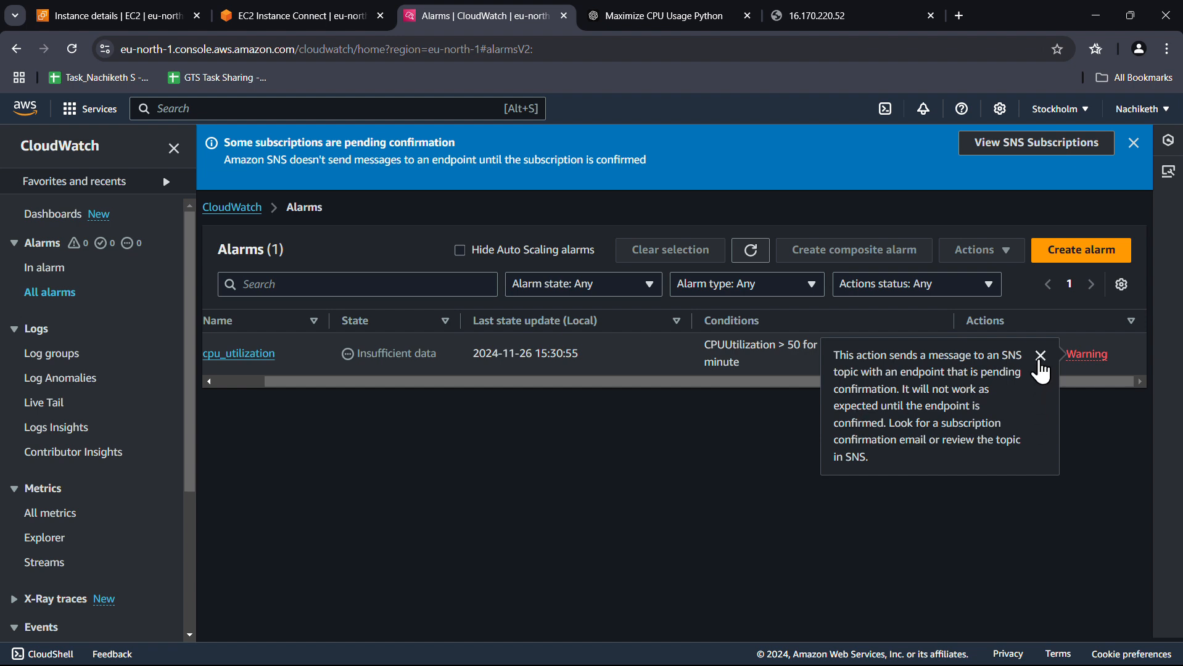
{"action": "left_click", "coordinate": [1040, 357]}
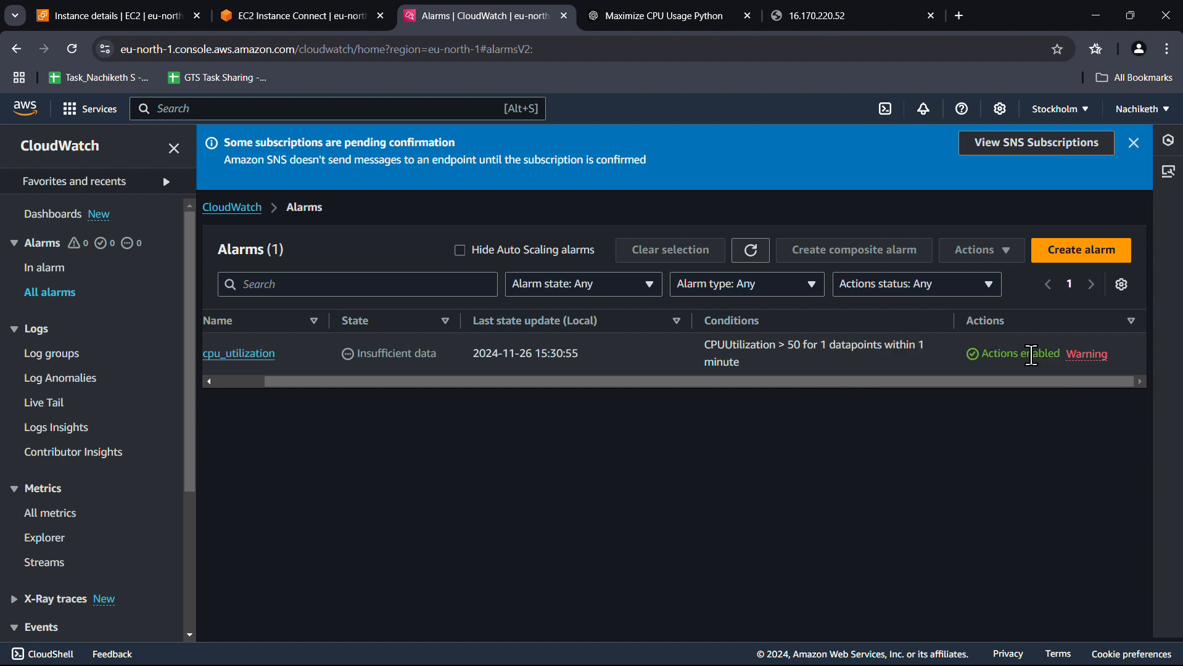
{"action": "left_click", "coordinate": [966, 15]}
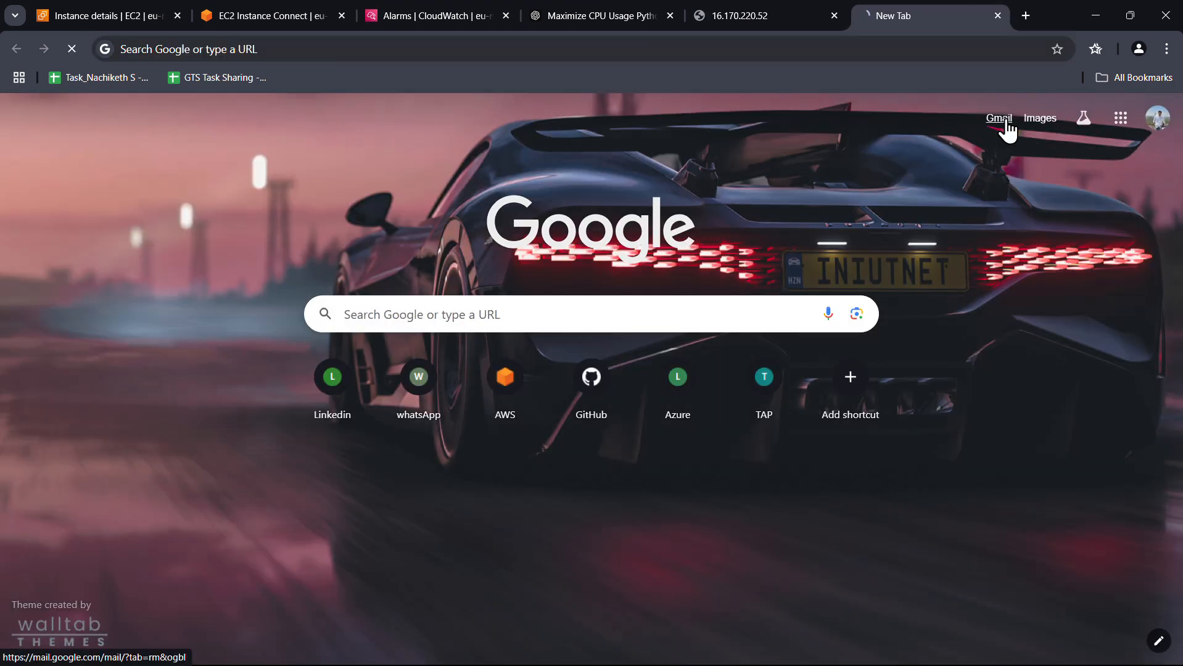
Confirm the subscription from the AWS Notification email in Gmail's Updates tab, then return to CloudWatch
{"action": "left_click", "coordinate": [1001, 119]}
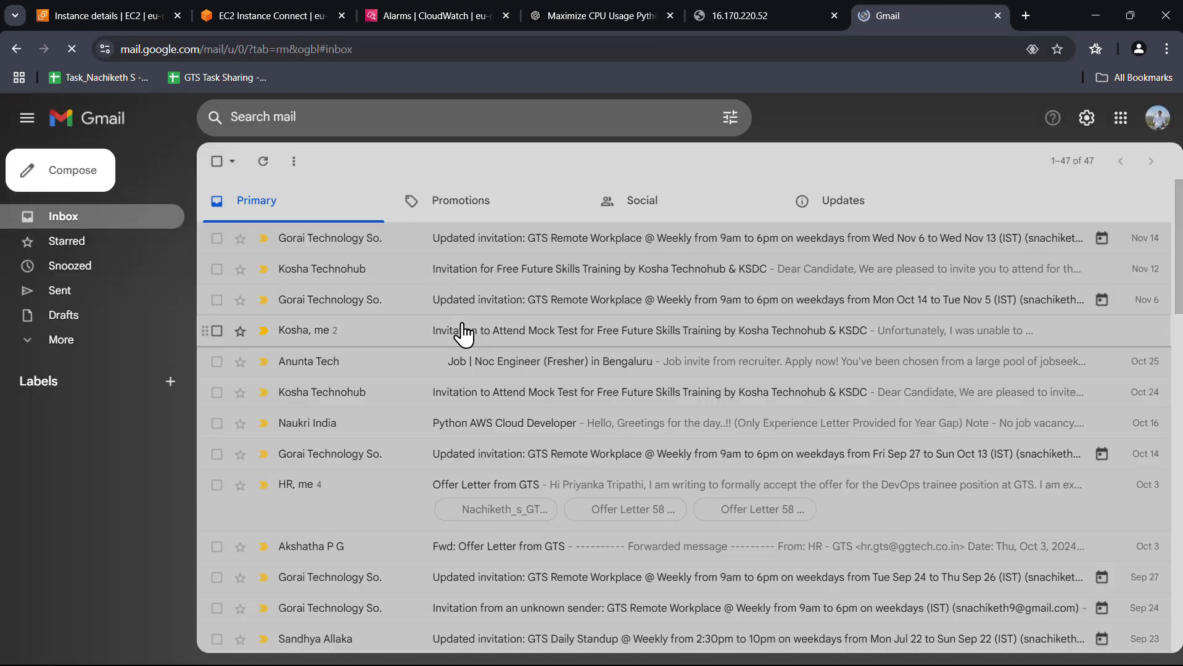
{"action": "left_click", "coordinate": [863, 206]}
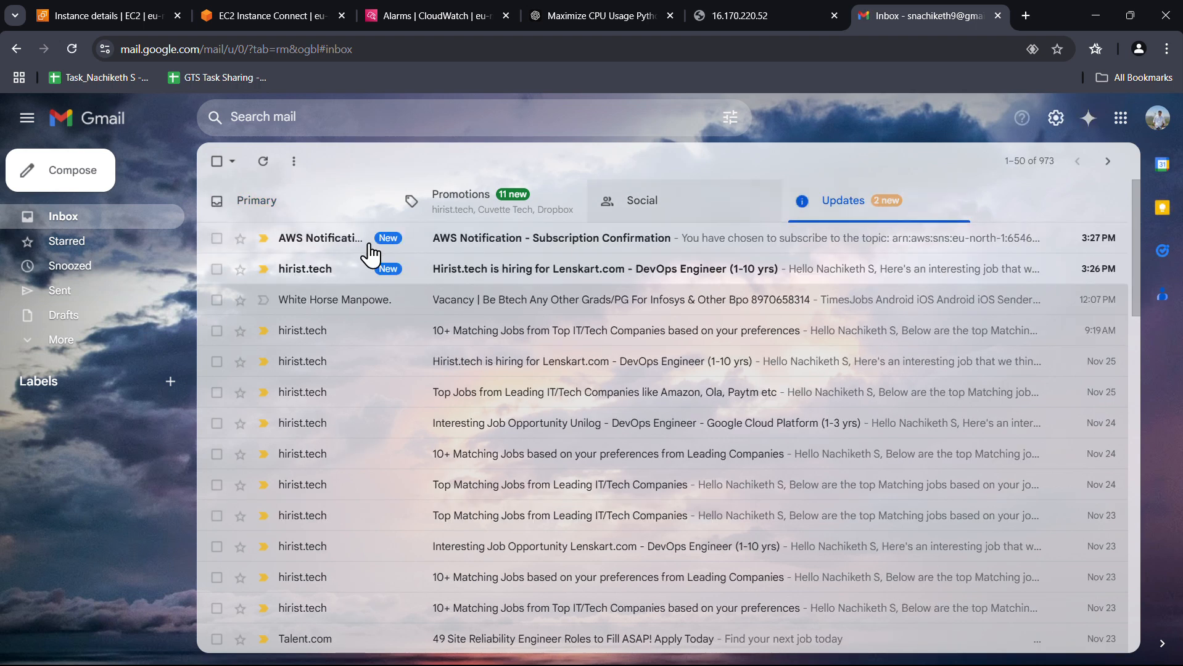
{"action": "left_click", "coordinate": [553, 248]}
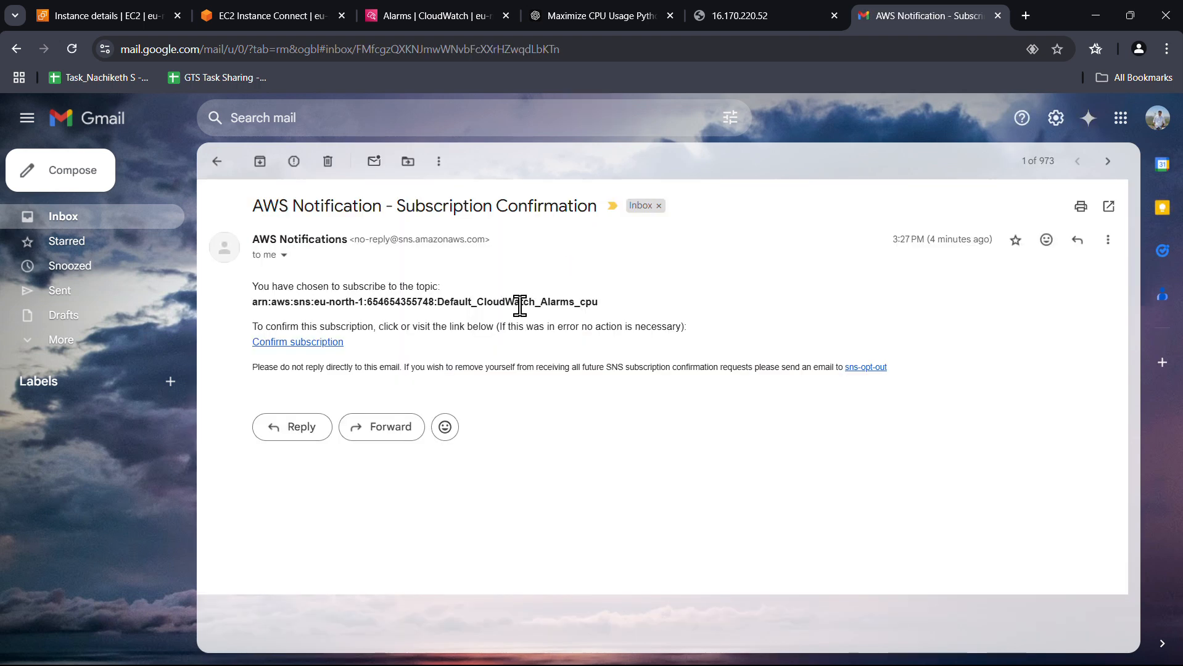
{"action": "left_click", "coordinate": [308, 344]}
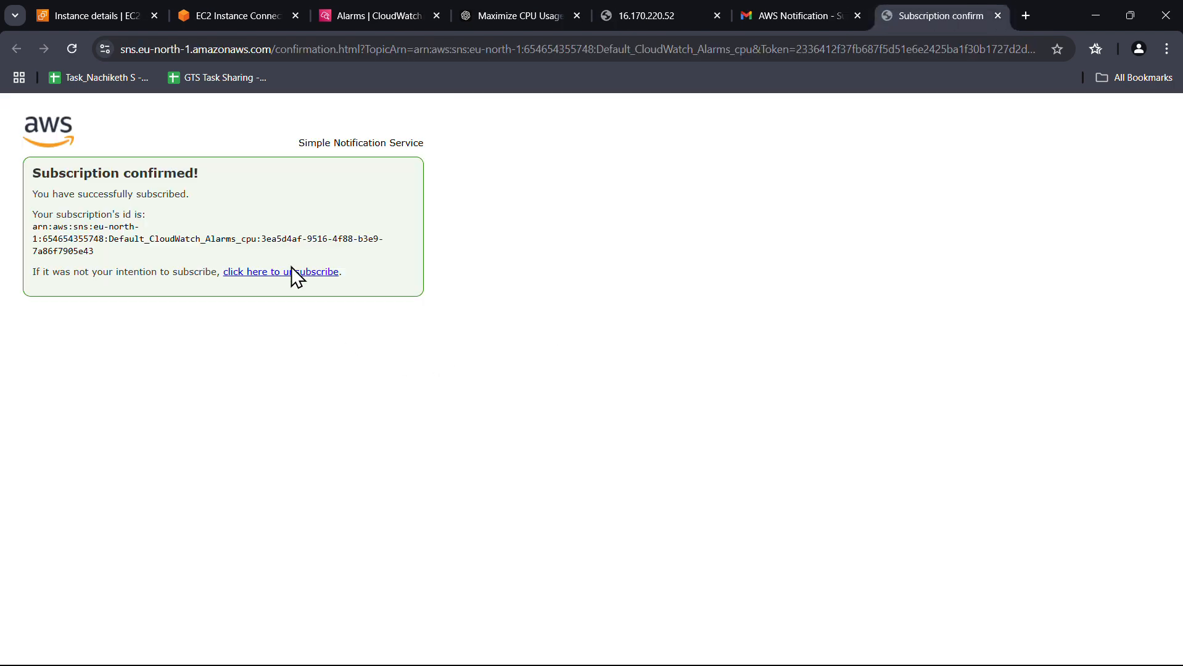
{"action": "key", "text": "ctrl+w"}
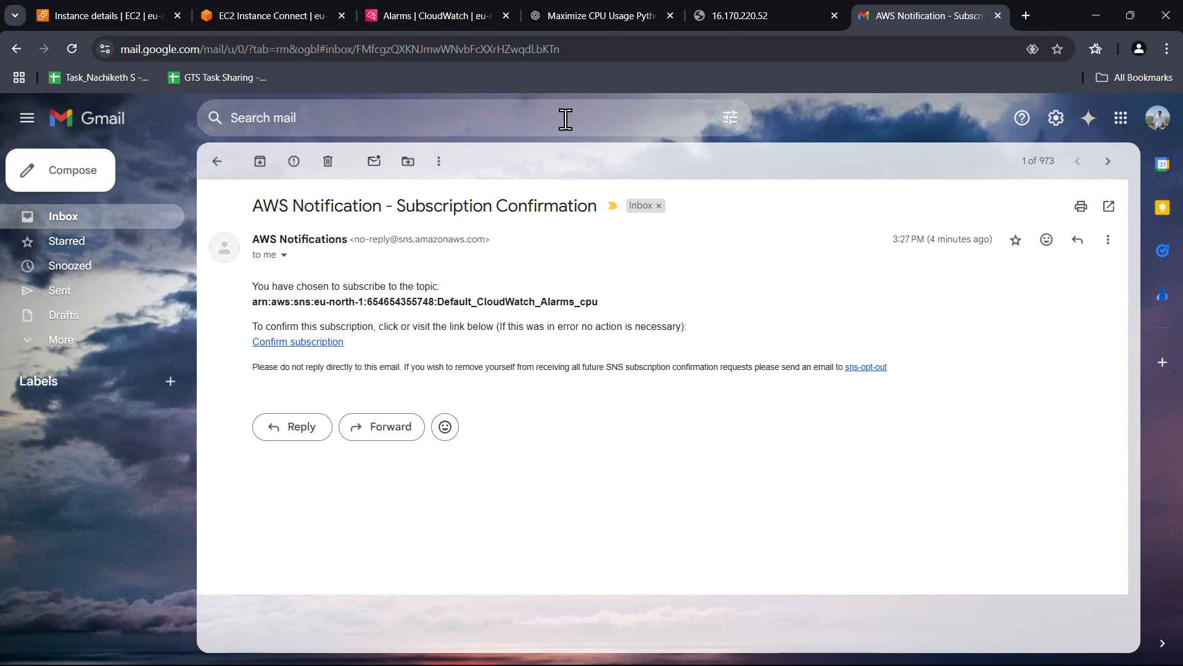
{"action": "left_click", "coordinate": [430, 27]}
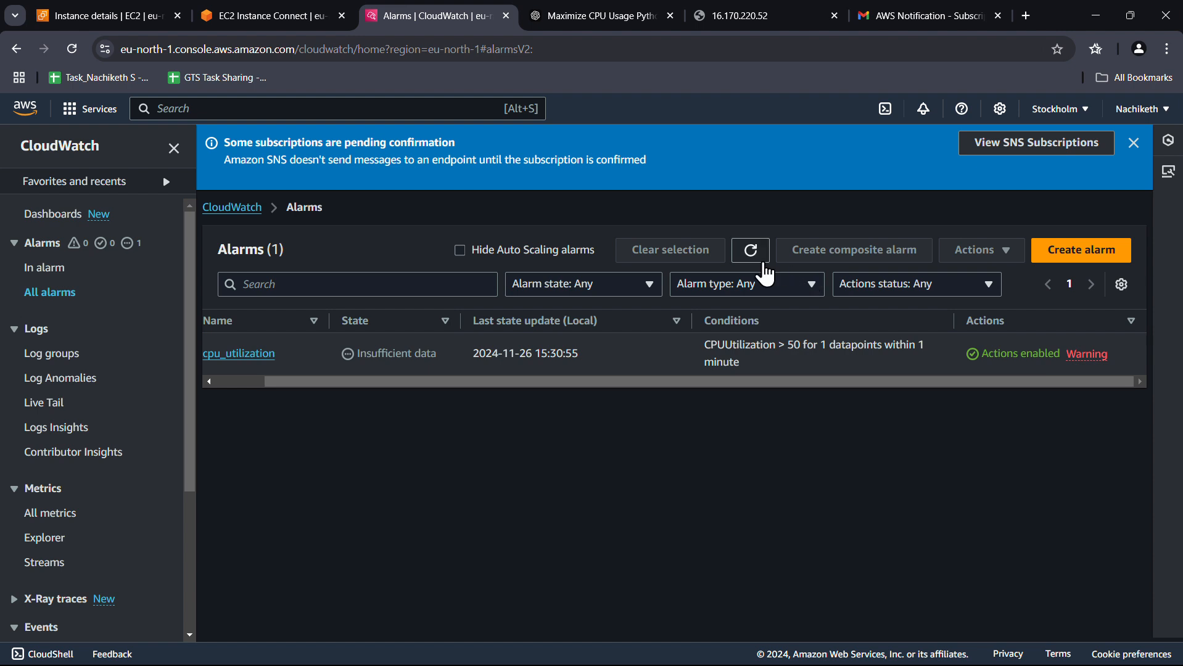
Refresh the alarms, dismiss the SNS banner, and confirm no alarms are in alarm state
{"action": "left_click", "coordinate": [753, 252]}
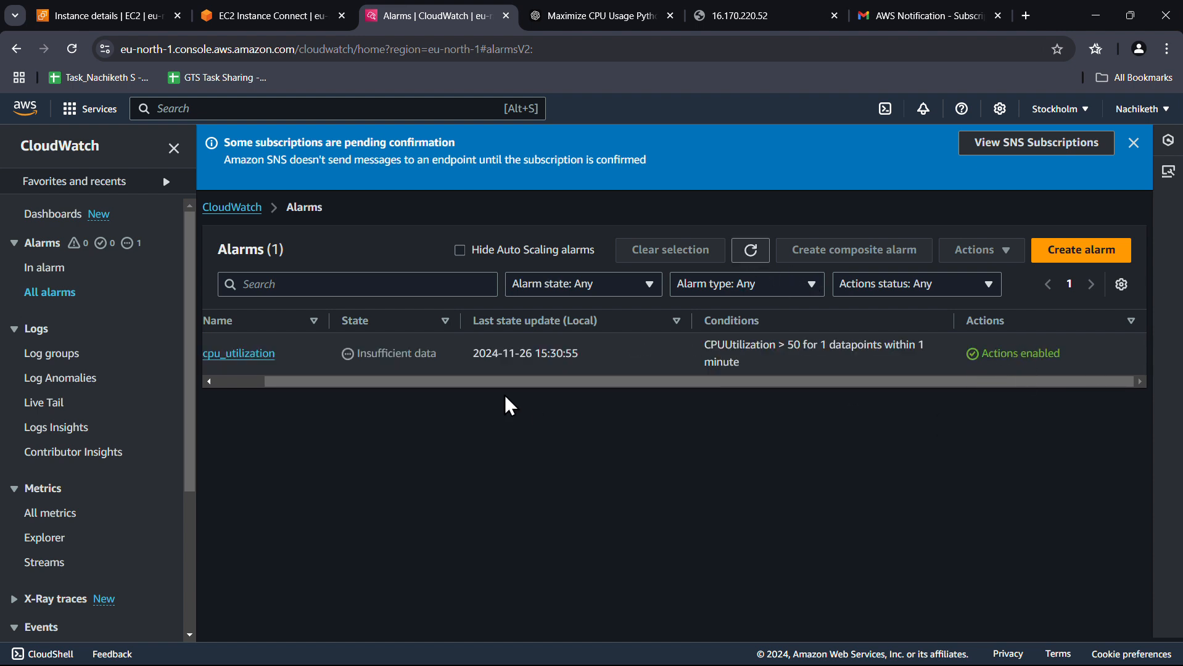
{"action": "left_click", "coordinate": [1135, 143]}
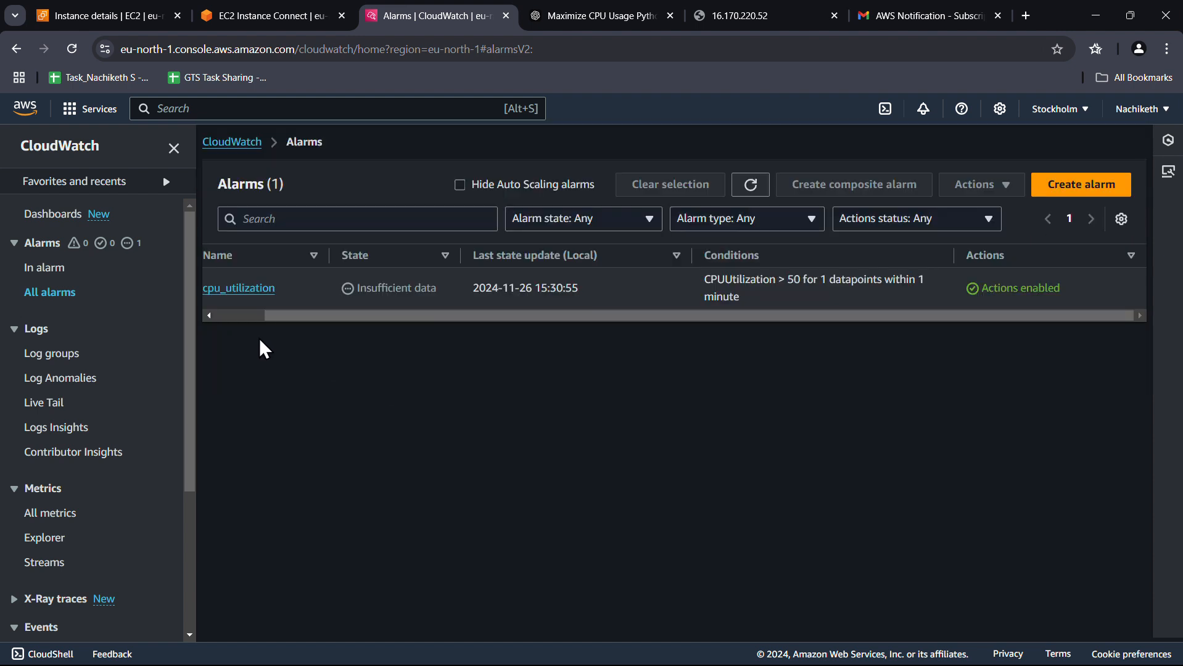
{"action": "left_click", "coordinate": [61, 267]}
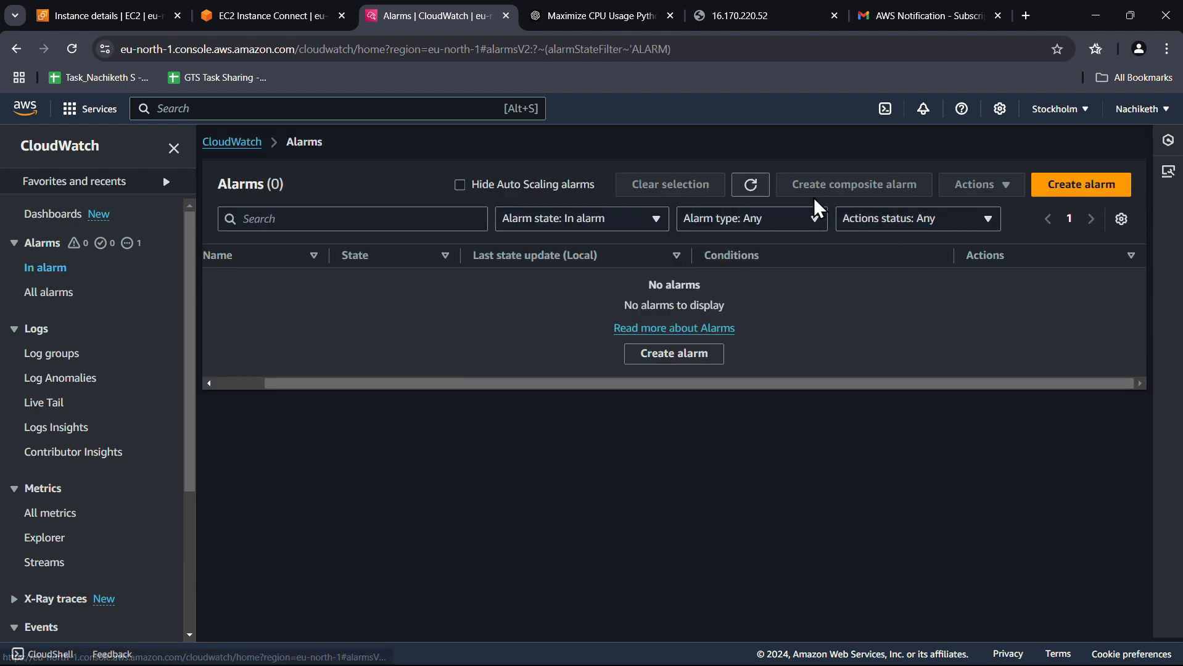
{"action": "left_click", "coordinate": [751, 185]}
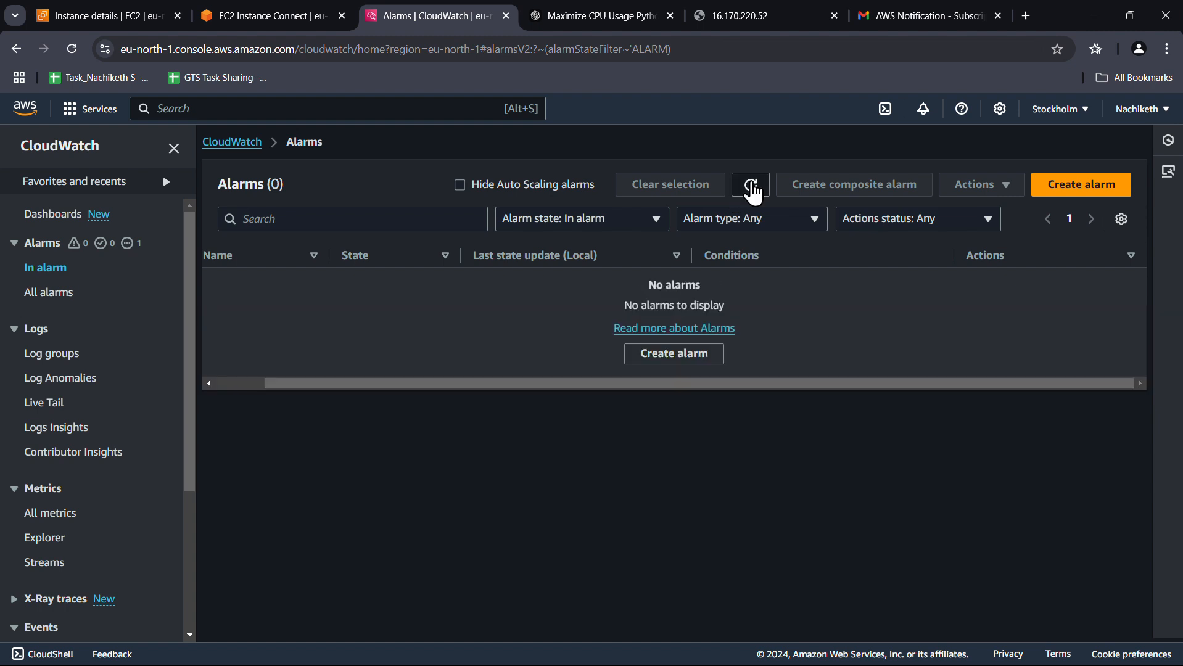
{"action": "left_click", "coordinate": [754, 185]}
{"action": "left_click", "coordinate": [754, 185]}
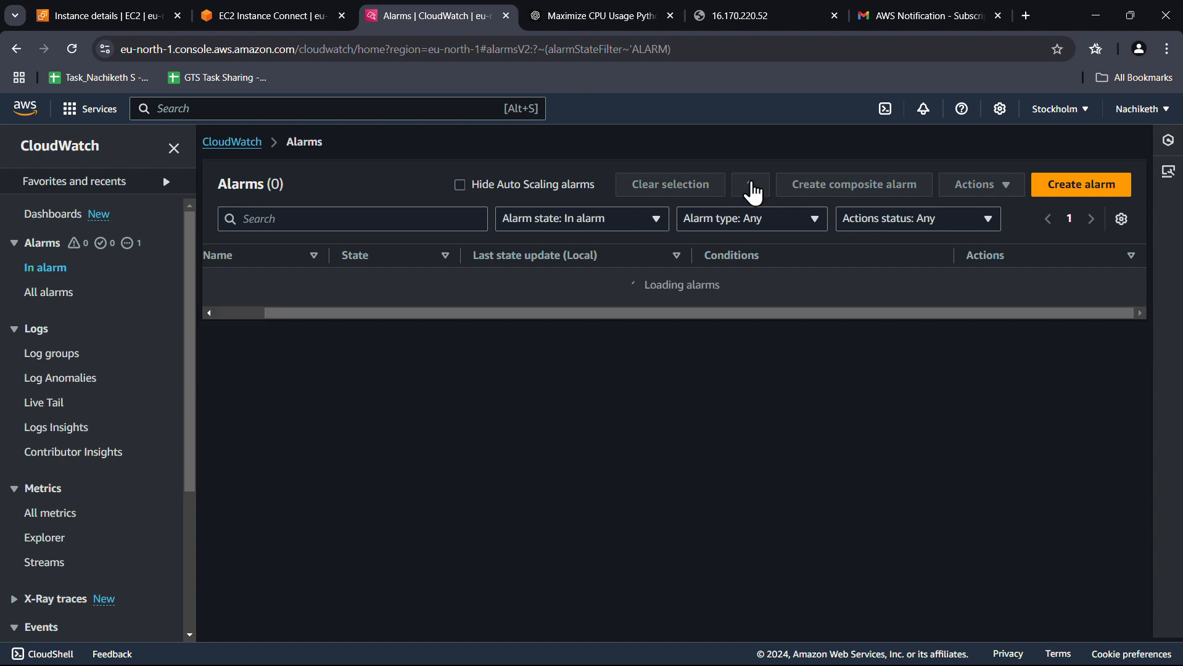
{"action": "left_click", "coordinate": [753, 189]}
{"action": "left_click", "coordinate": [752, 187]}
Show all alarms again, then move to the terminal with vim open on cpu.py
{"action": "left_click", "coordinate": [54, 293]}
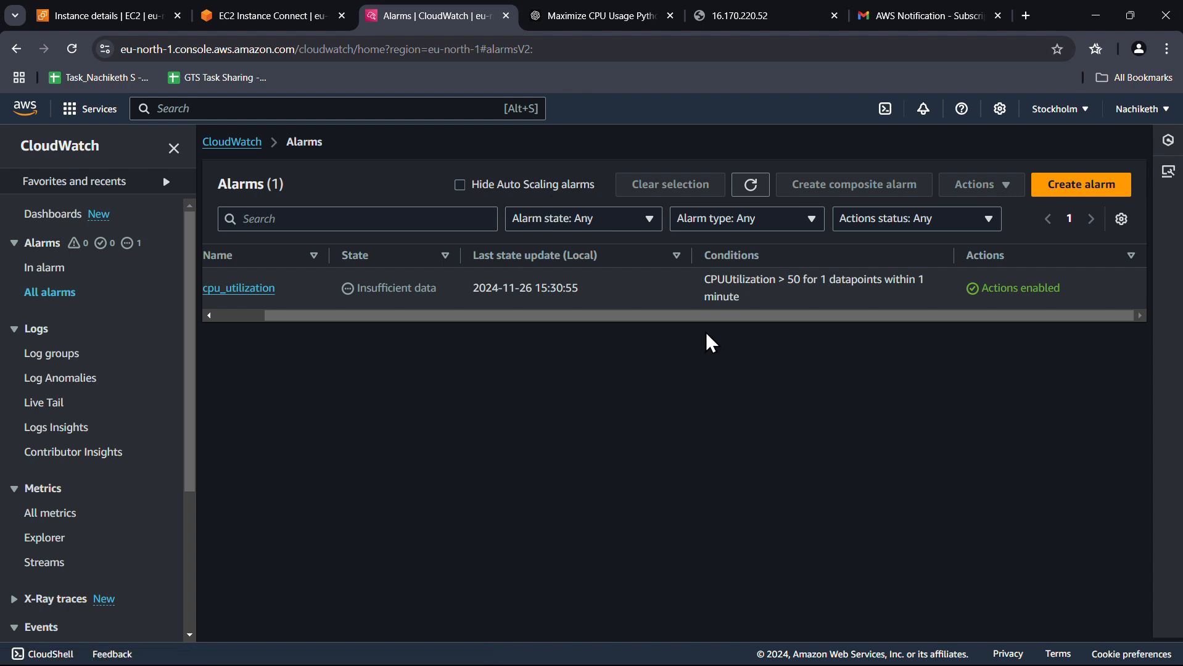
{"action": "left_click_drag", "start_coordinate": [419, 316], "coordinate": [256, 319]}
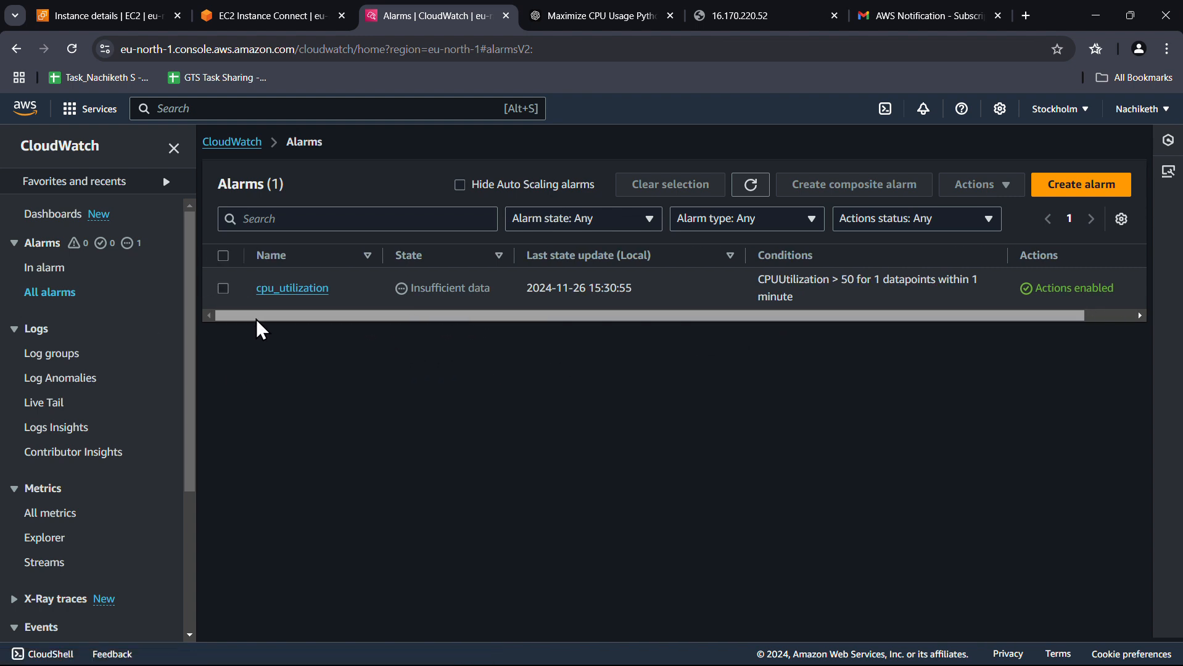
{"action": "left_click", "coordinate": [747, 190]}
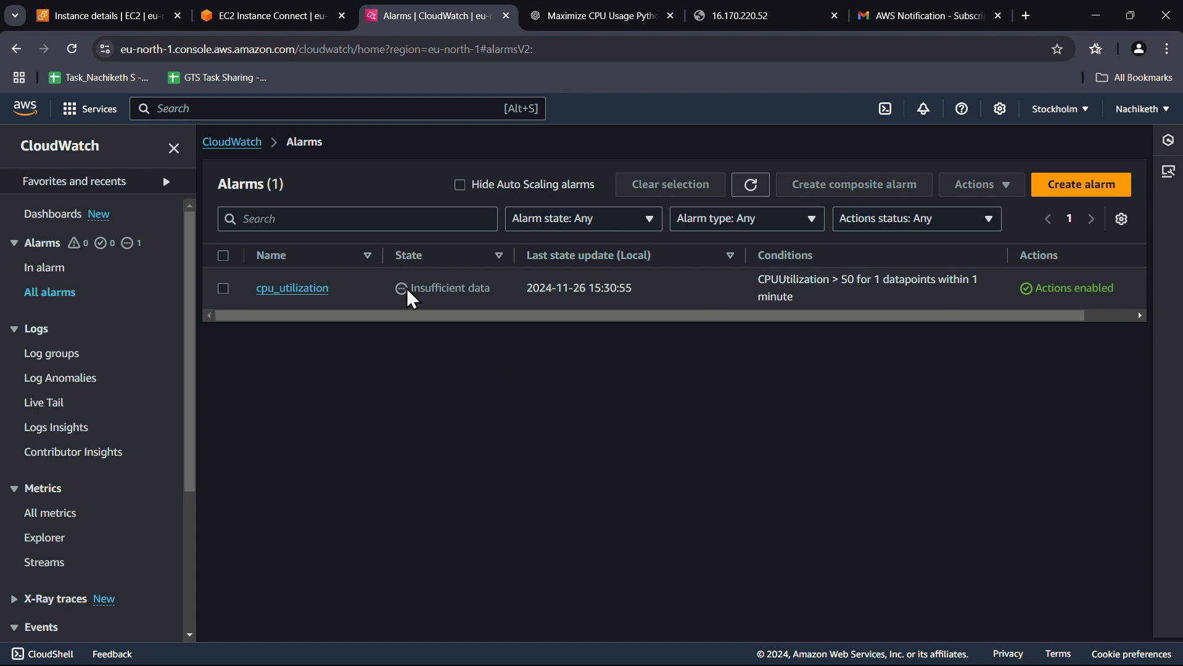
{"action": "left_click", "coordinate": [266, 16]}
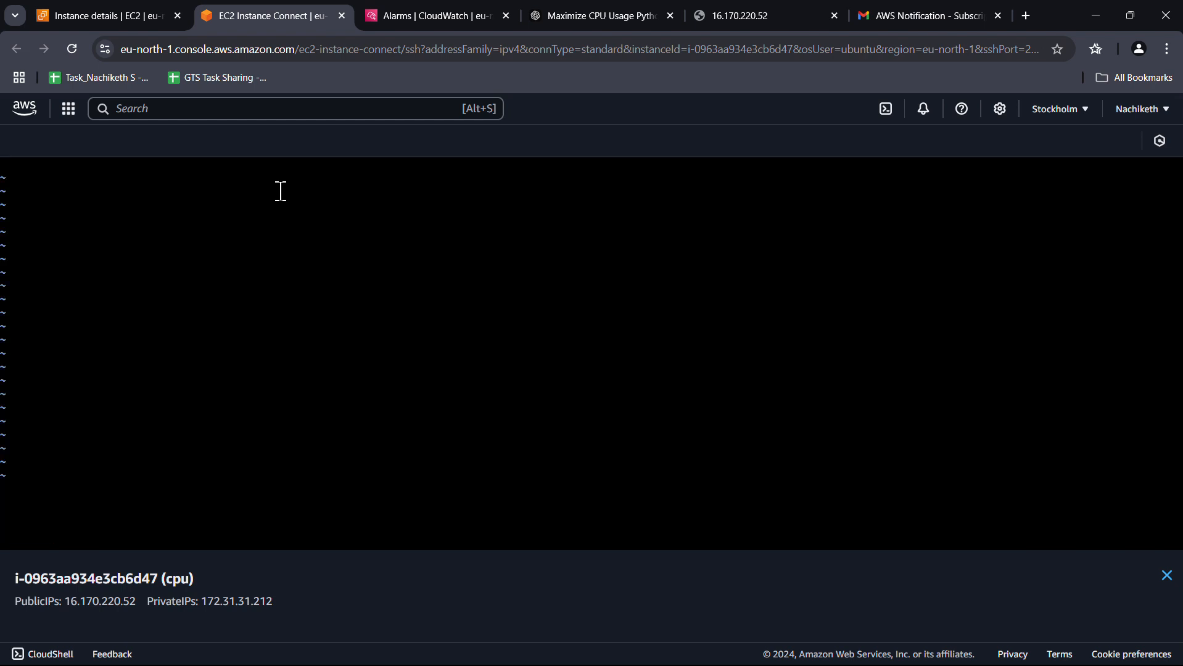
Paste the copied CPU-load Python script into cpu.py in vim and save it with :wq
{"action": "key", "text": "i"}
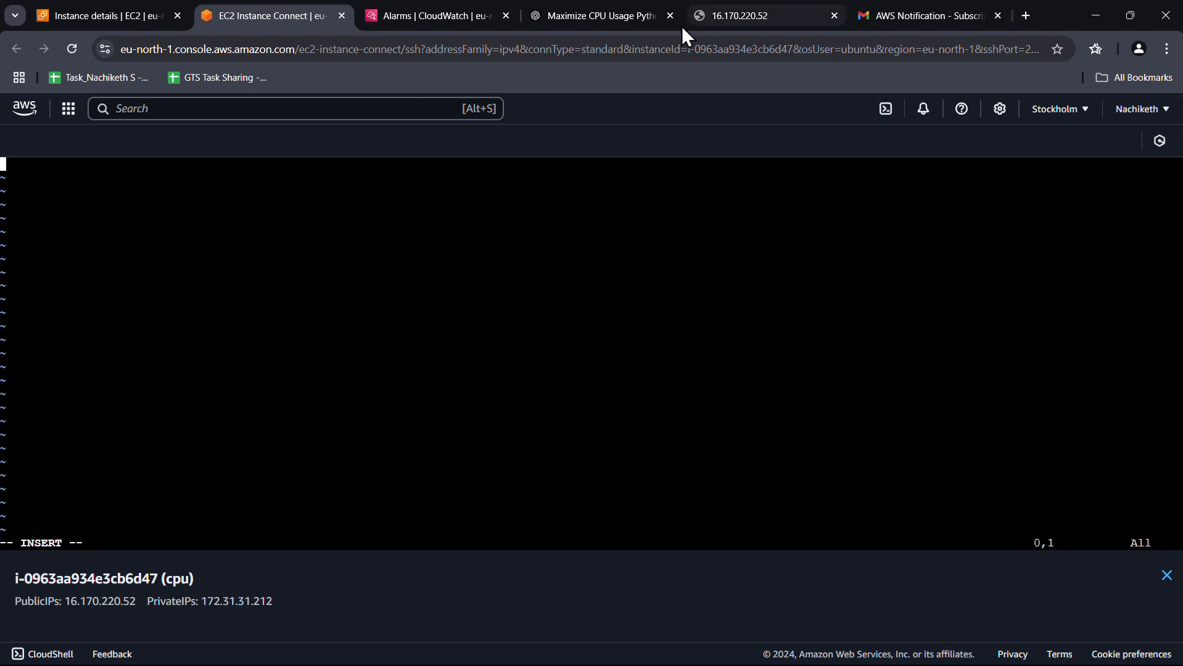
{"action": "key", "text": "ctrl+Tab"}
{"action": "key", "text": "ctrl+Tab"}
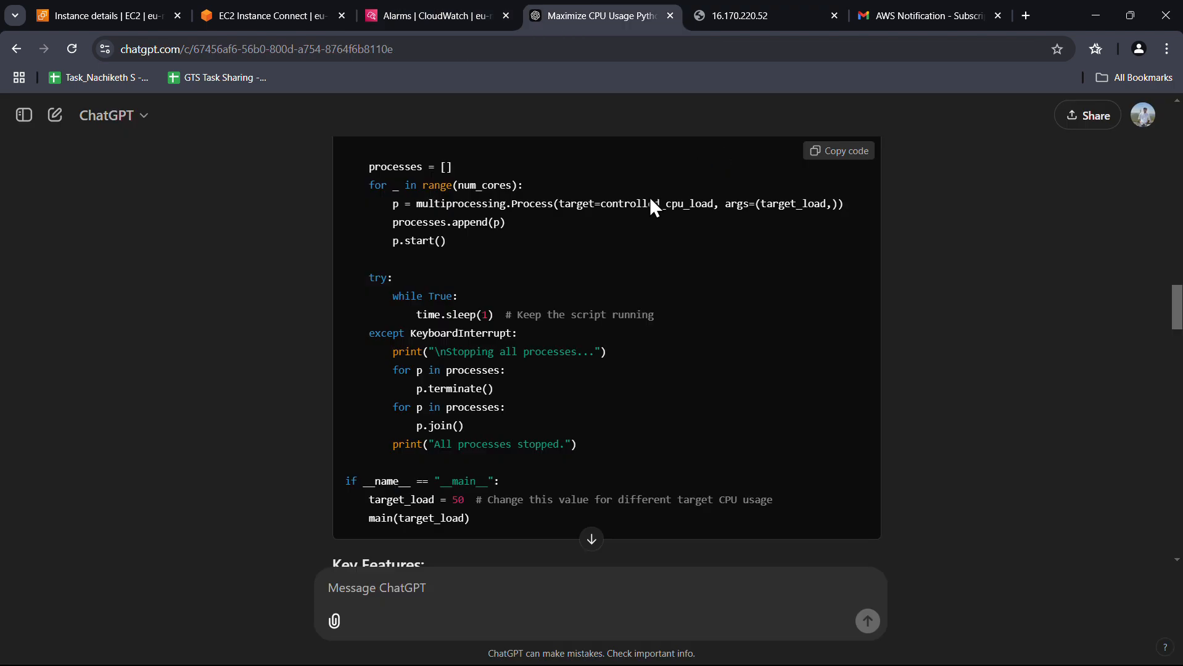
{"action": "scroll", "coordinate": [833, 179], "scroll_direction": "up", "scroll_amount": 8}
{"action": "scroll", "coordinate": [834, 177], "scroll_direction": "up", "scroll_amount": 3}
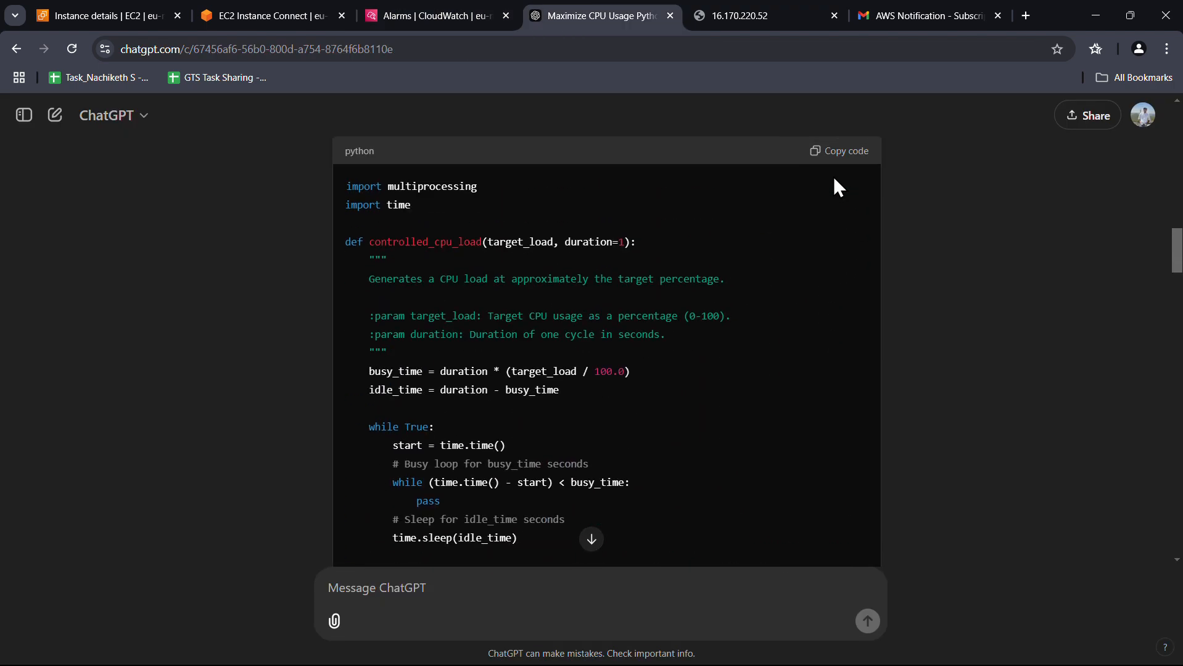
{"action": "left_click", "coordinate": [840, 156]}
{"action": "left_click", "coordinate": [242, 25]}
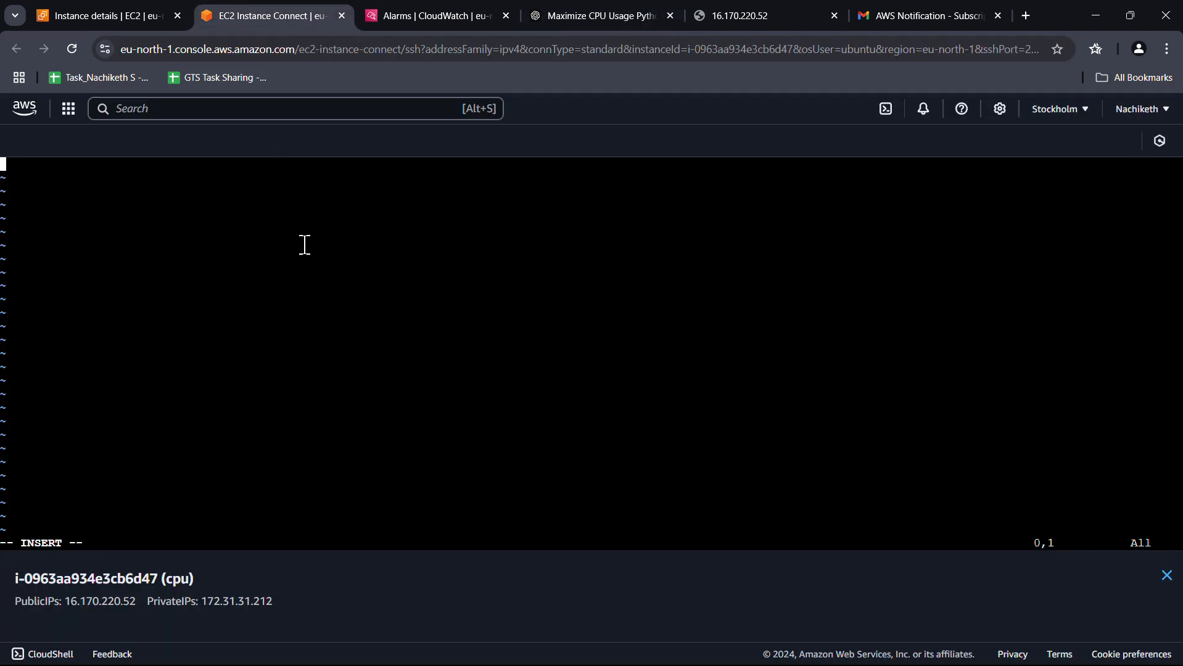
{"action": "key", "text": "ctrl+v"}
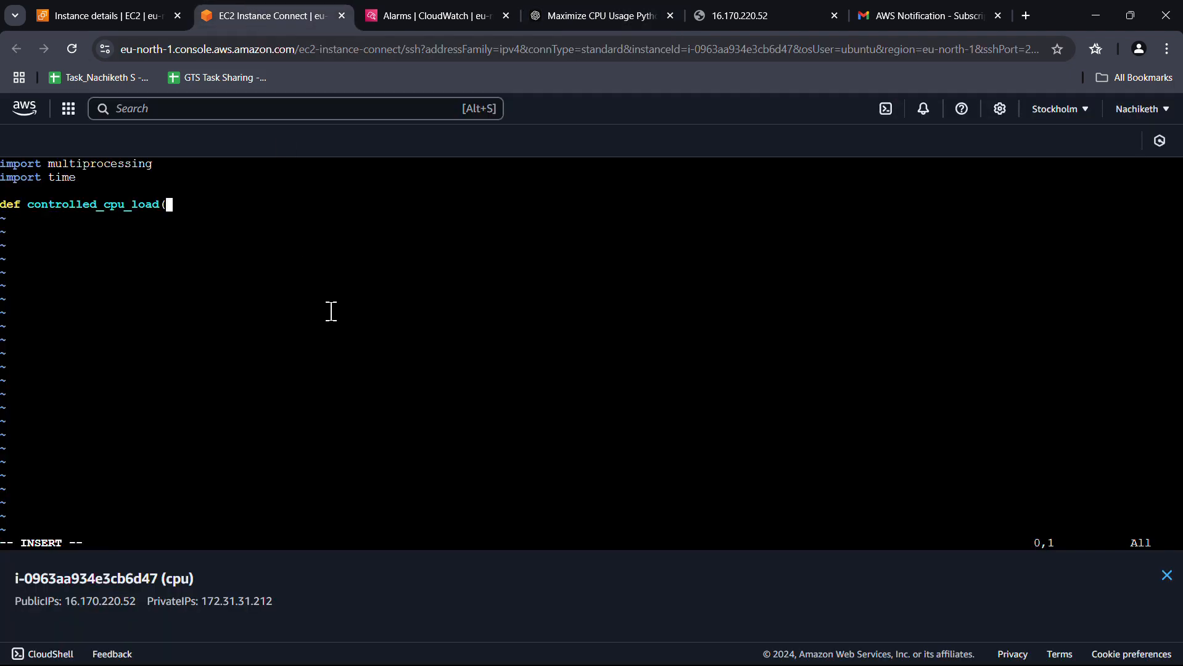
{"action": "key", "text": "Escape"}
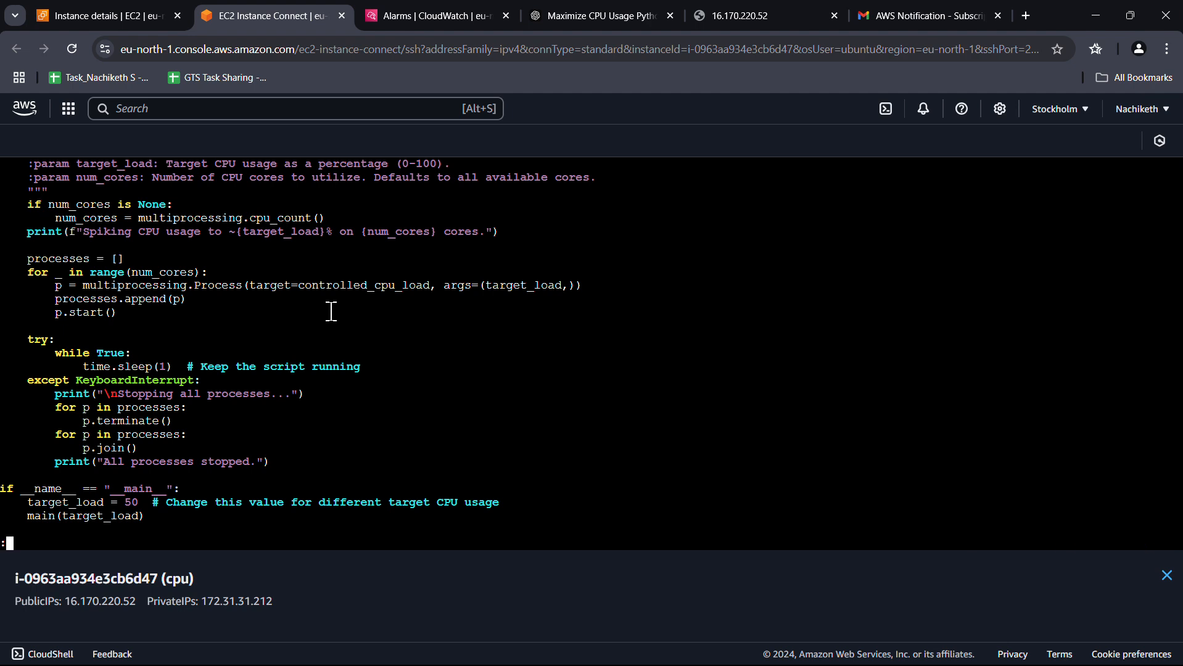
{"action": "type", "text": ":wq"}
{"action": "key", "text": "Return"}
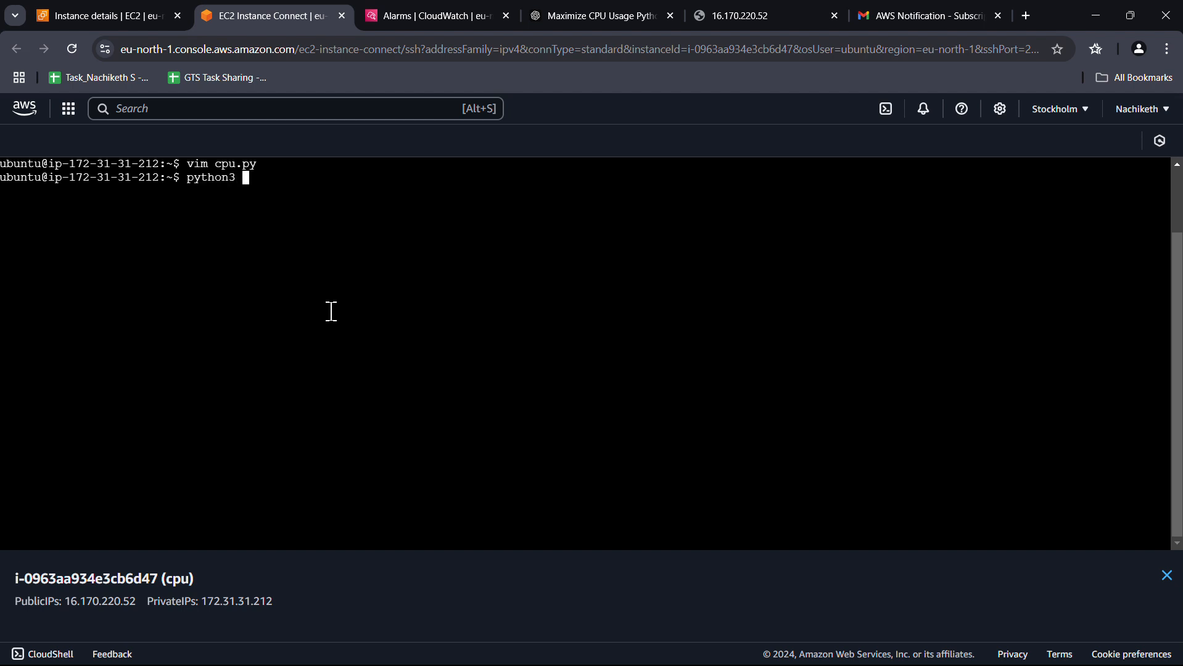
Run python3 cpu.py to load the CPU to about 50% on 2 cores
{"action": "type", "text": "python3 cp"}
{"action": "key", "text": "Tab"}
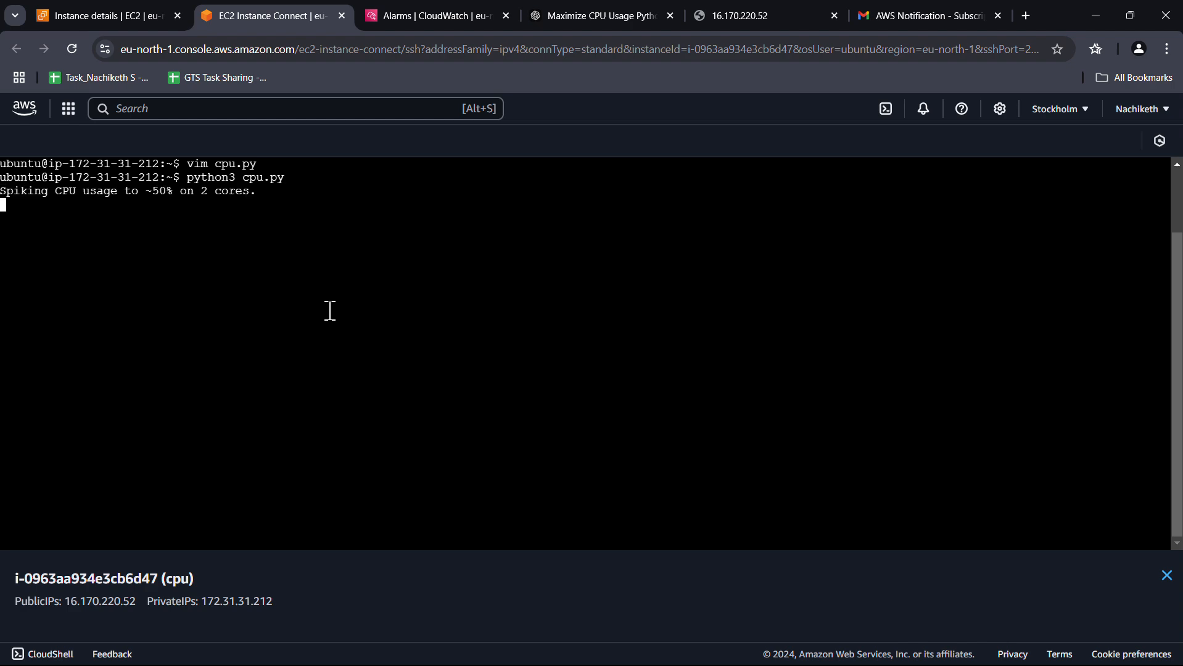
{"action": "left_click", "coordinate": [113, 17]}
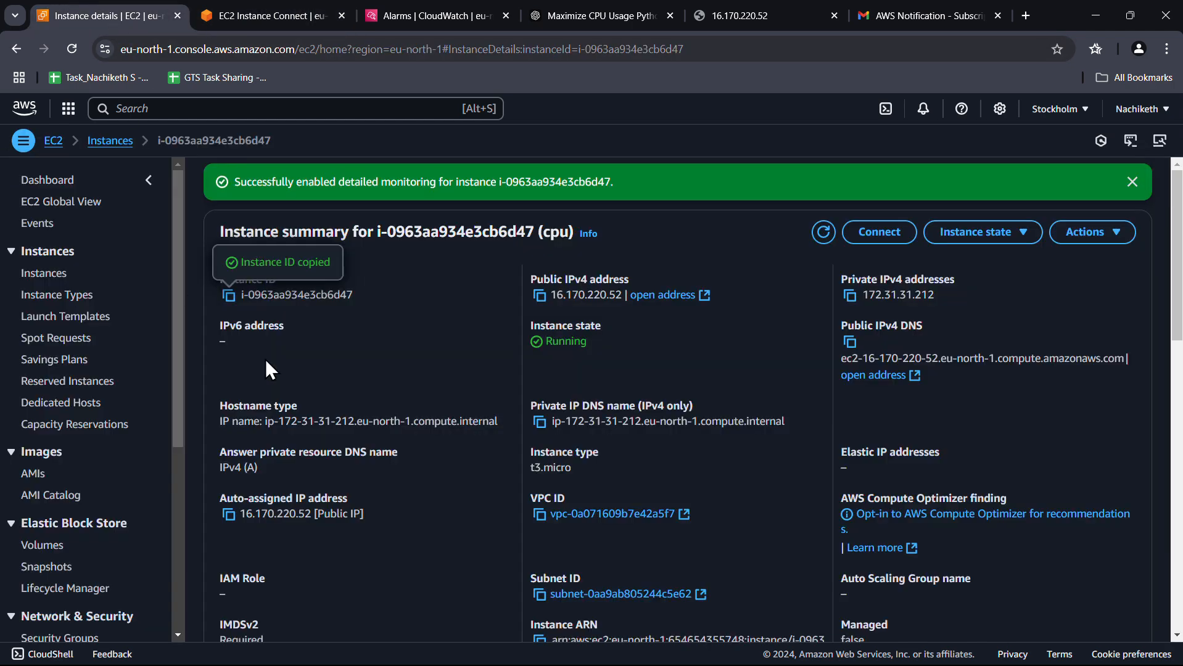
Switch the instance's monitoring charts to UTC and a 1-minute time range
{"action": "scroll", "coordinate": [880, 408], "scroll_direction": "down", "scroll_amount": 6}
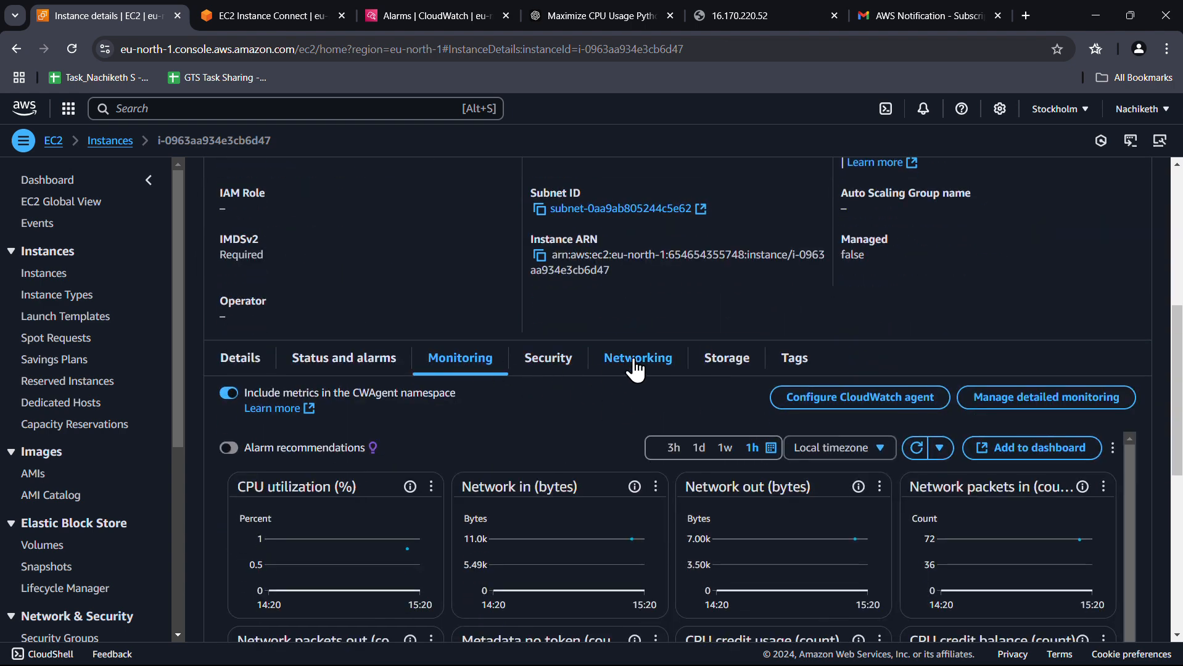
{"action": "scroll", "coordinate": [820, 305], "scroll_direction": "down", "scroll_amount": 3}
{"action": "left_click", "coordinate": [861, 293]}
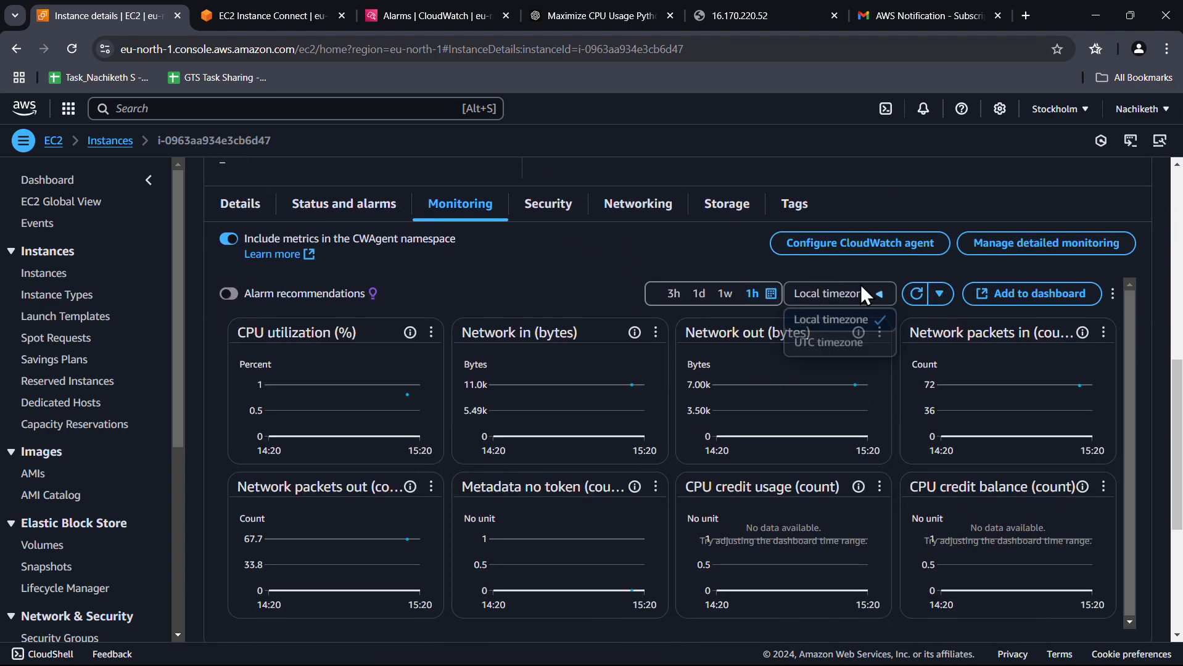
{"action": "left_click", "coordinate": [812, 341]}
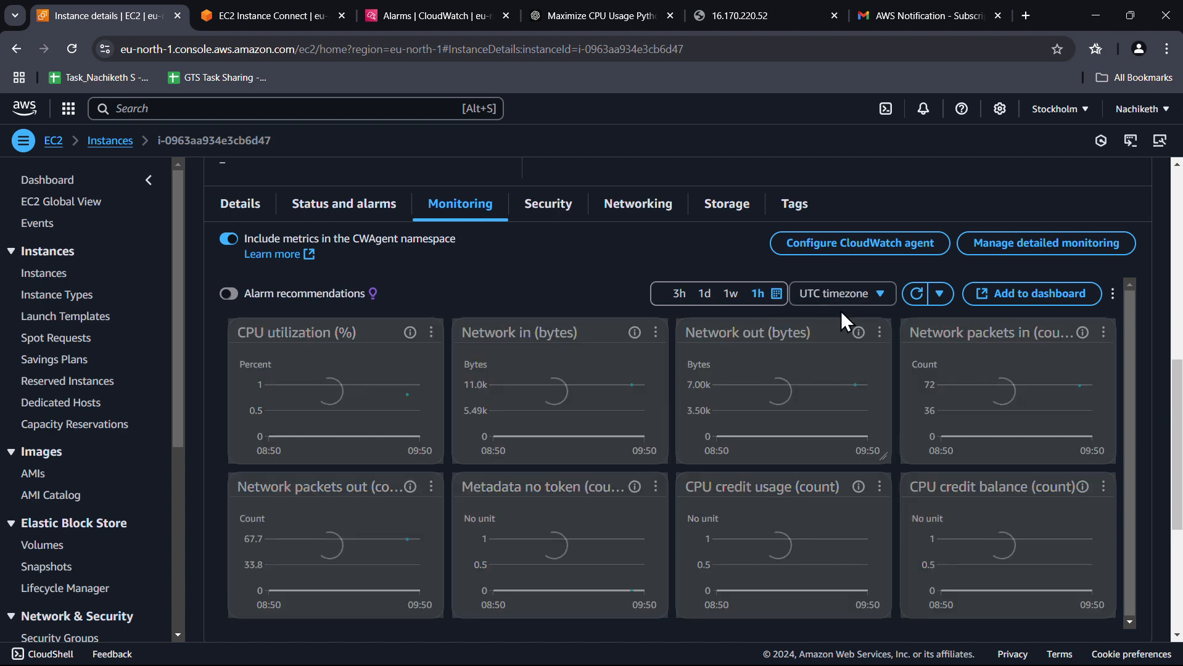
{"action": "left_click", "coordinate": [776, 294]}
{"action": "left_click", "coordinate": [423, 366]}
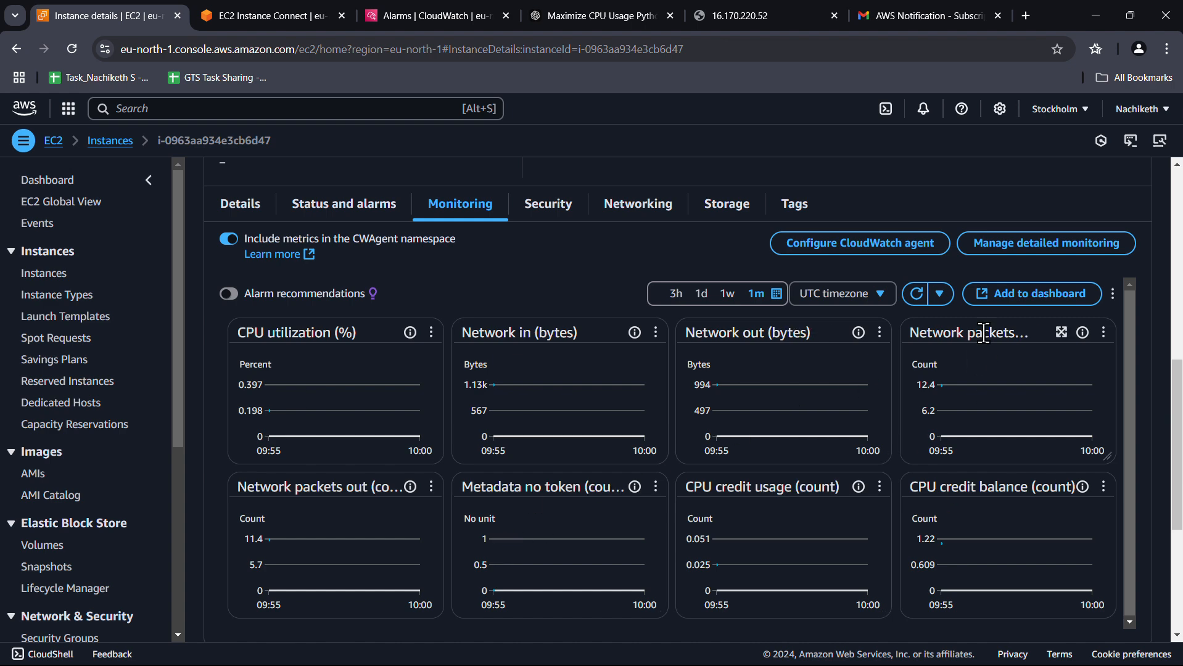
Auto-refresh the charts every 10 seconds and widen the range to 1 hour
{"action": "left_click", "coordinate": [939, 294]}
{"action": "left_click", "coordinate": [951, 343]}
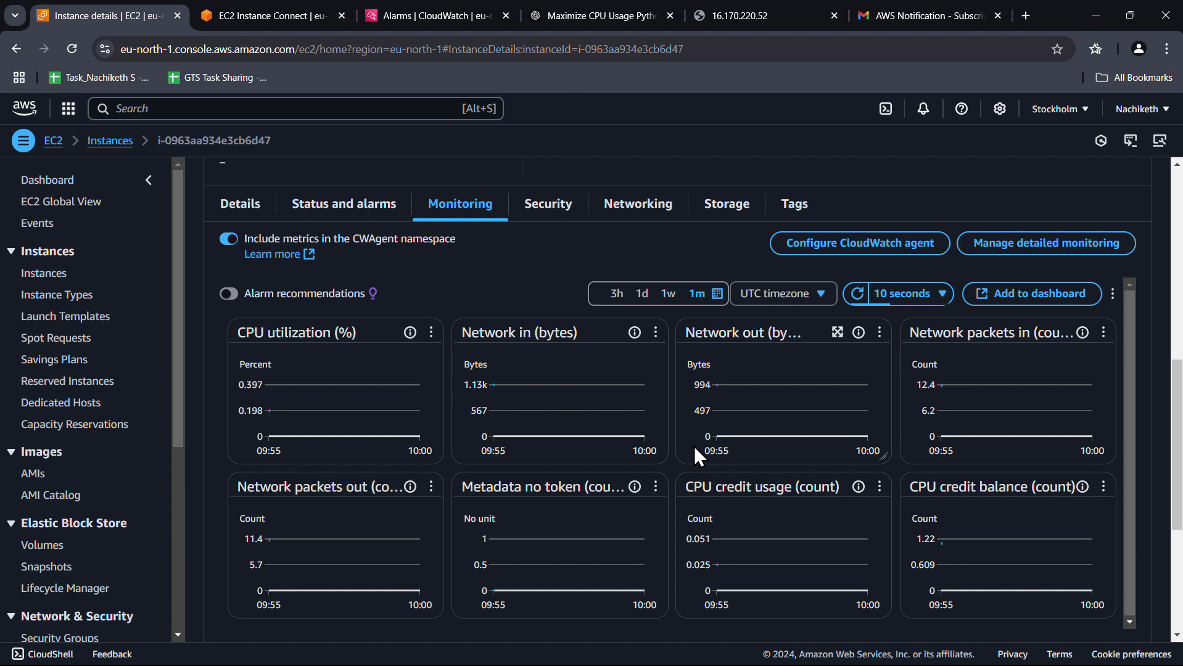
{"action": "left_click", "coordinate": [717, 294]}
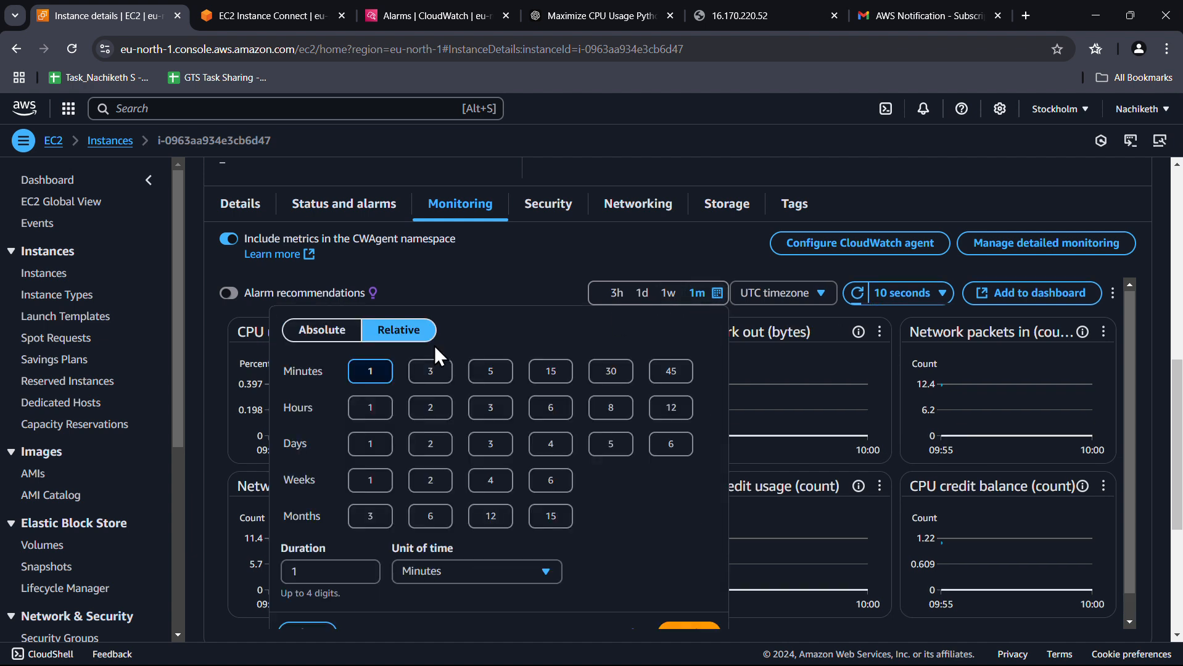
{"action": "left_click", "coordinate": [371, 407]}
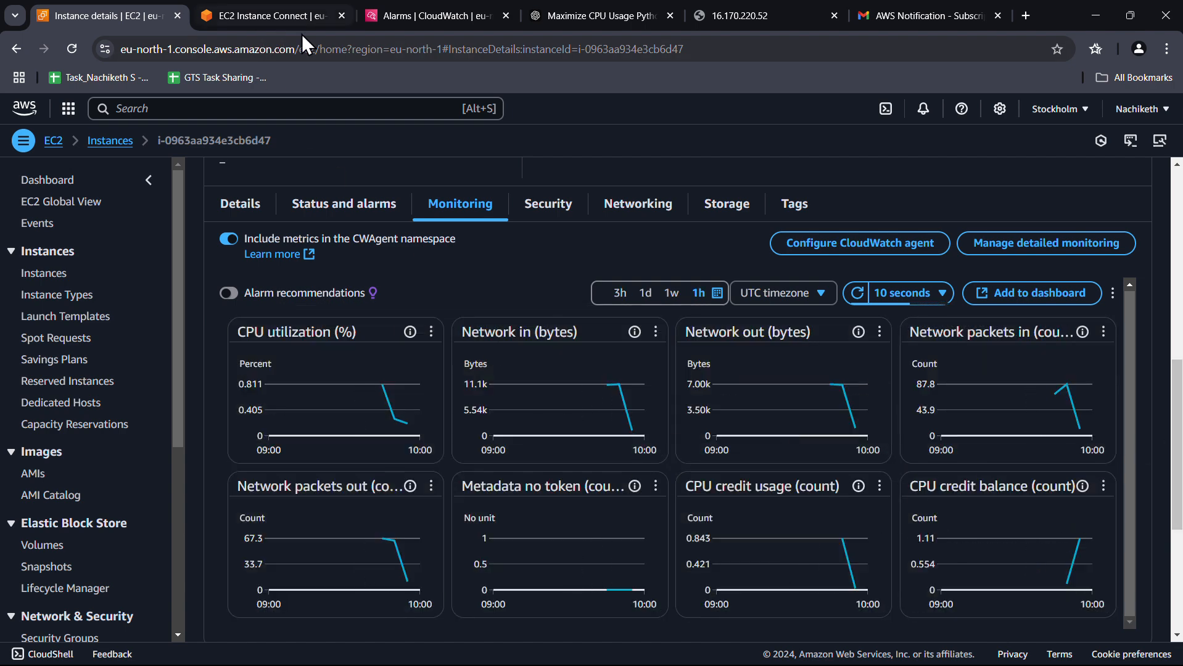
{"action": "left_click", "coordinate": [418, 17]}
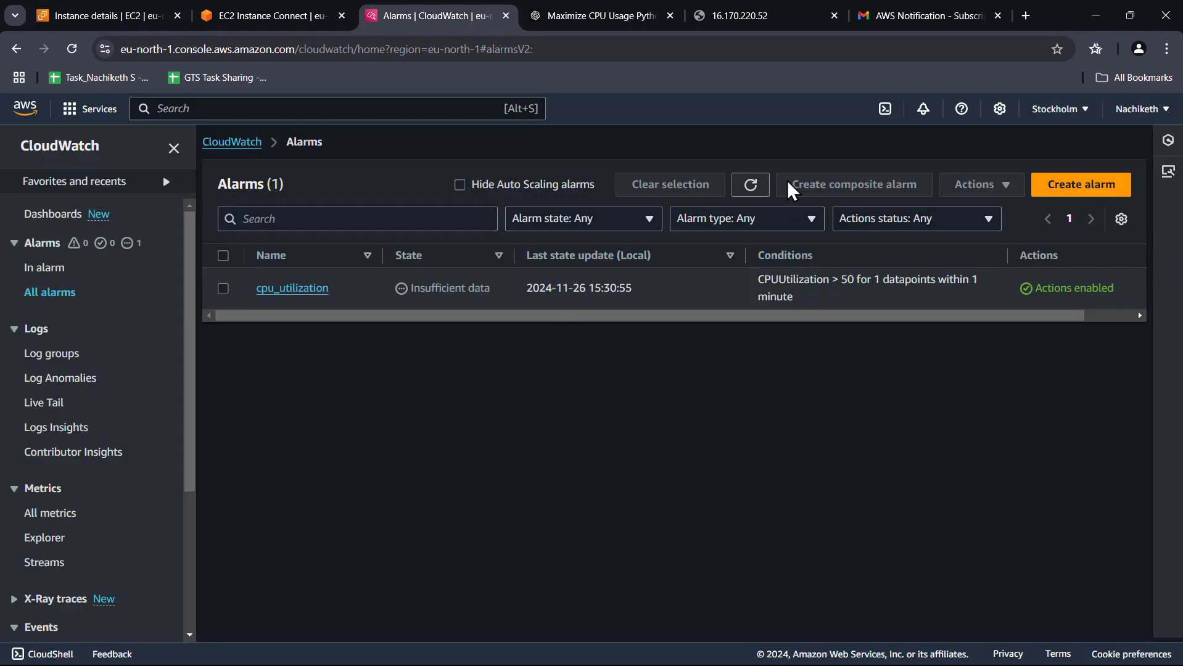
Refresh the alarms and filter to In alarm, finding none firing
{"action": "left_click", "coordinate": [751, 185]}
{"action": "left_click", "coordinate": [751, 186]}
{"action": "left_click", "coordinate": [56, 278]}
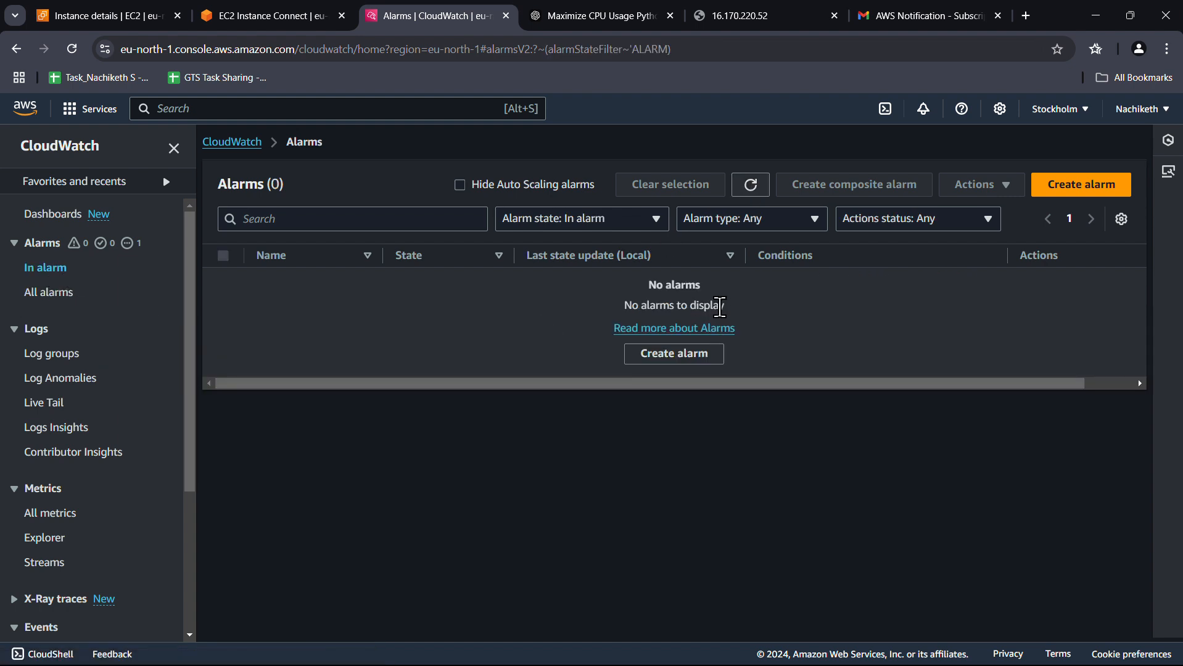
{"action": "left_click", "coordinate": [748, 186]}
Enlarge the instance's CPU utilization chart to inspect the load
{"action": "left_click", "coordinate": [108, 16]}
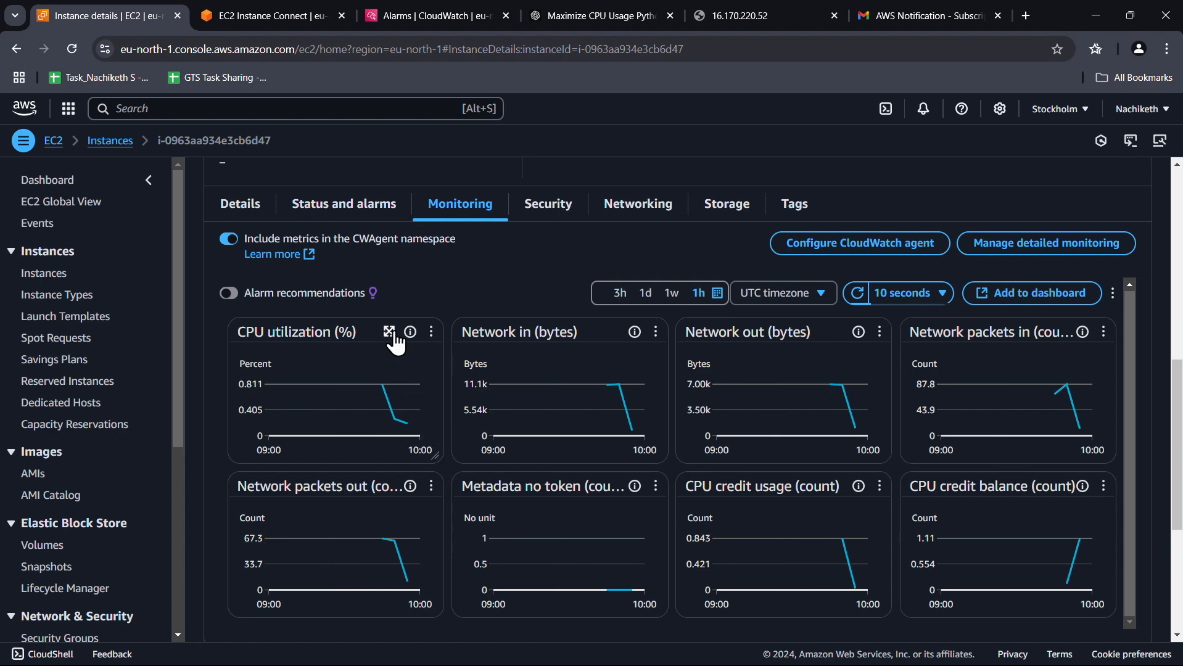
{"action": "left_click", "coordinate": [390, 333]}
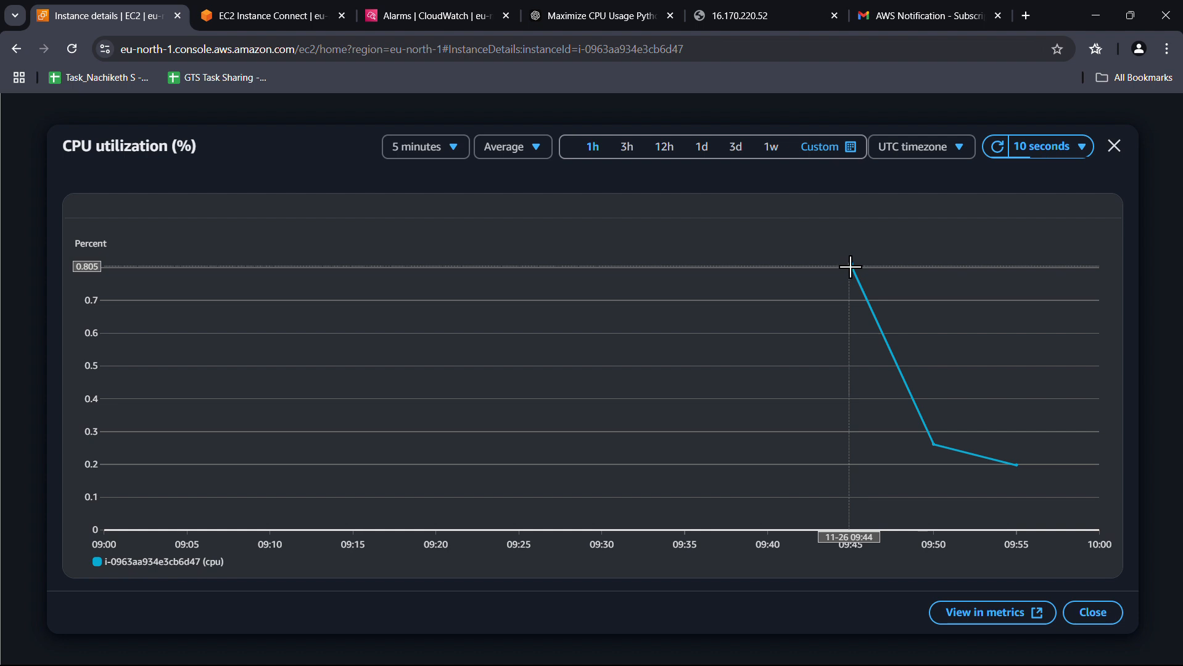
{"action": "mouse_move", "coordinate": [852, 267]}
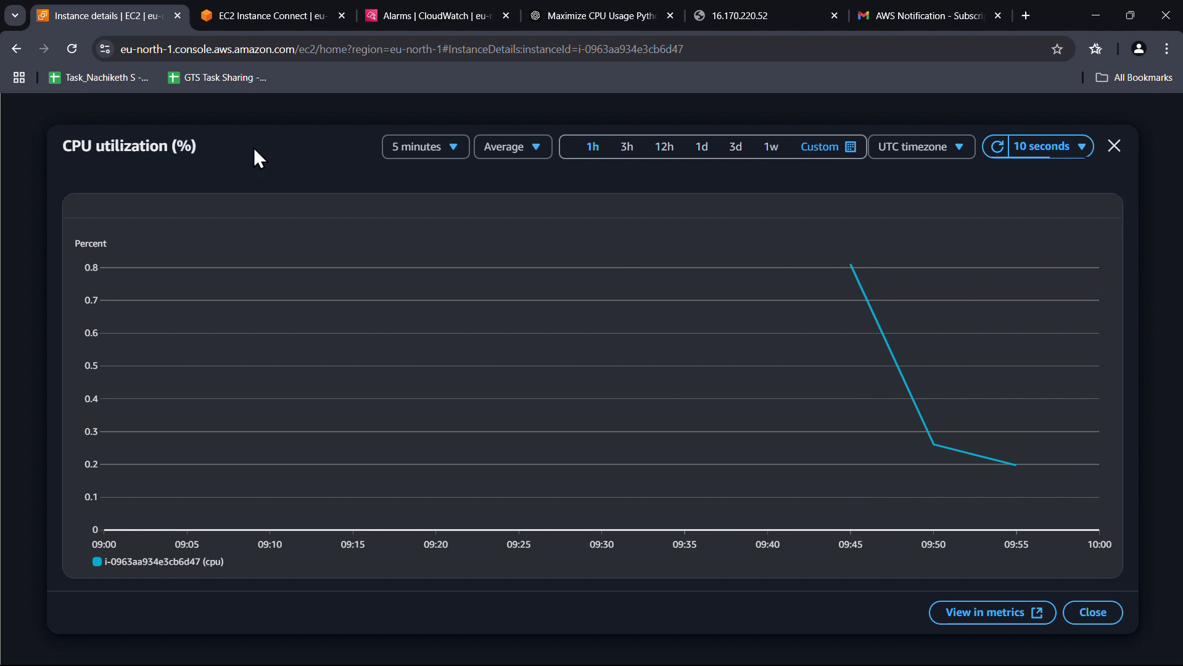
Recheck the still-empty in-alarm list, then bring up the AWS Notification email
{"action": "left_click", "coordinate": [432, 16]}
{"action": "left_click", "coordinate": [759, 195]}
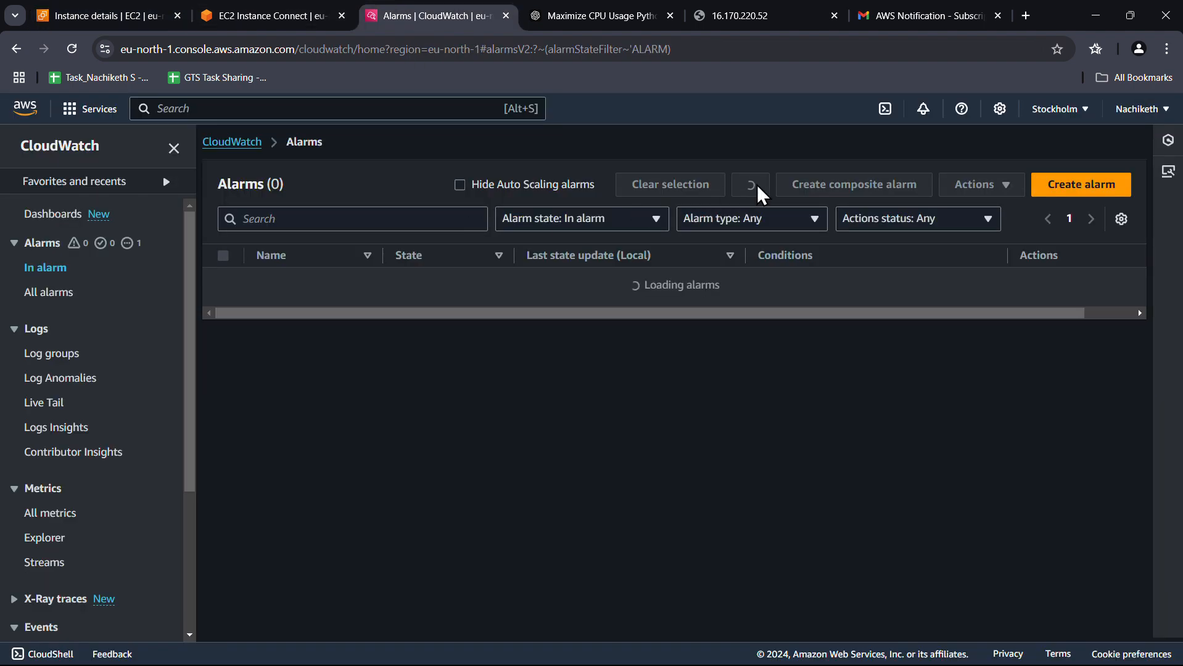
{"action": "left_click", "coordinate": [761, 192]}
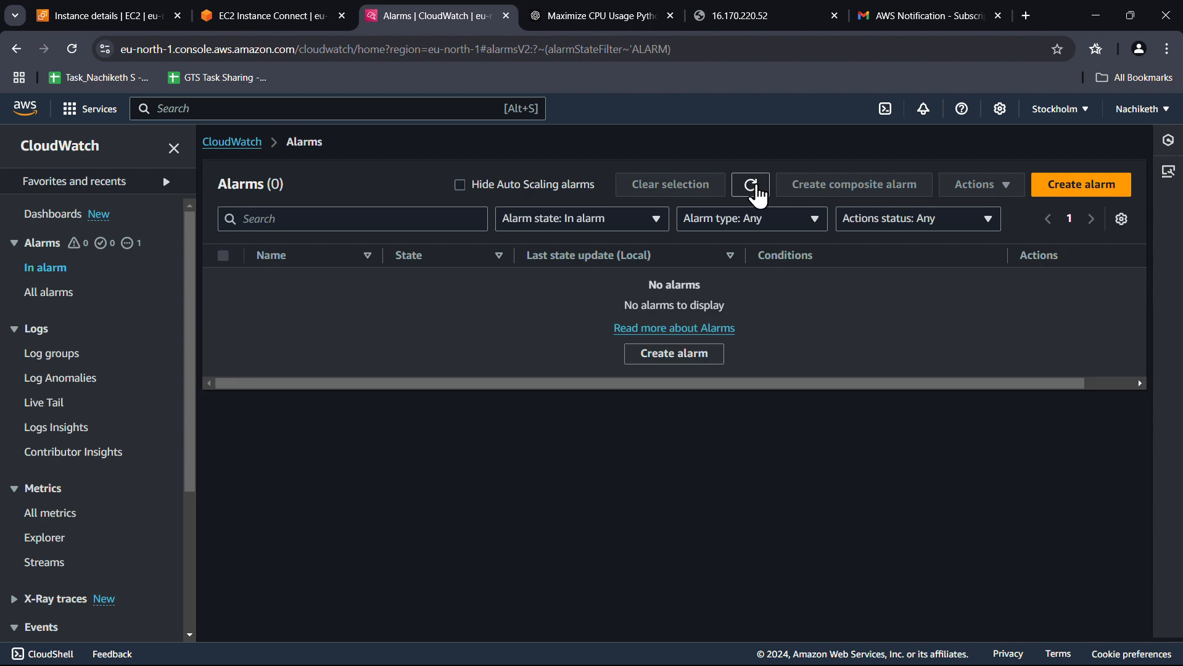
{"action": "left_click", "coordinate": [887, 15]}
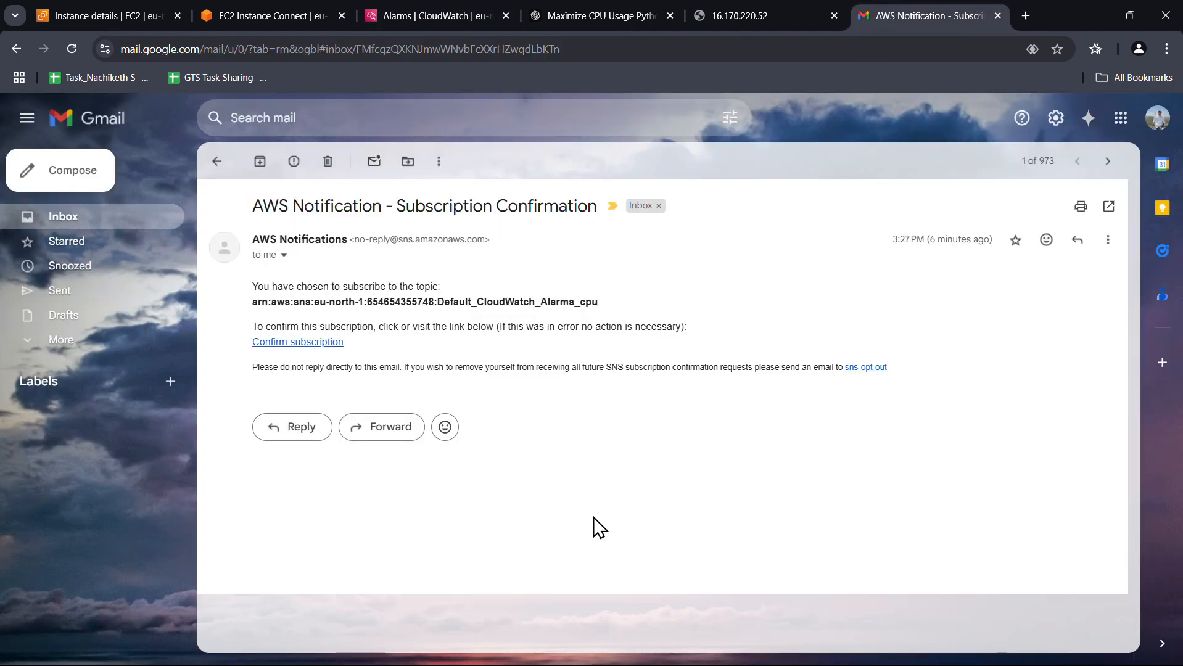
Confirm the Default_CloudWatch_Alarms_cpu email subscription and return to the CloudWatch alarms tab
{"action": "left_click", "coordinate": [327, 343]}
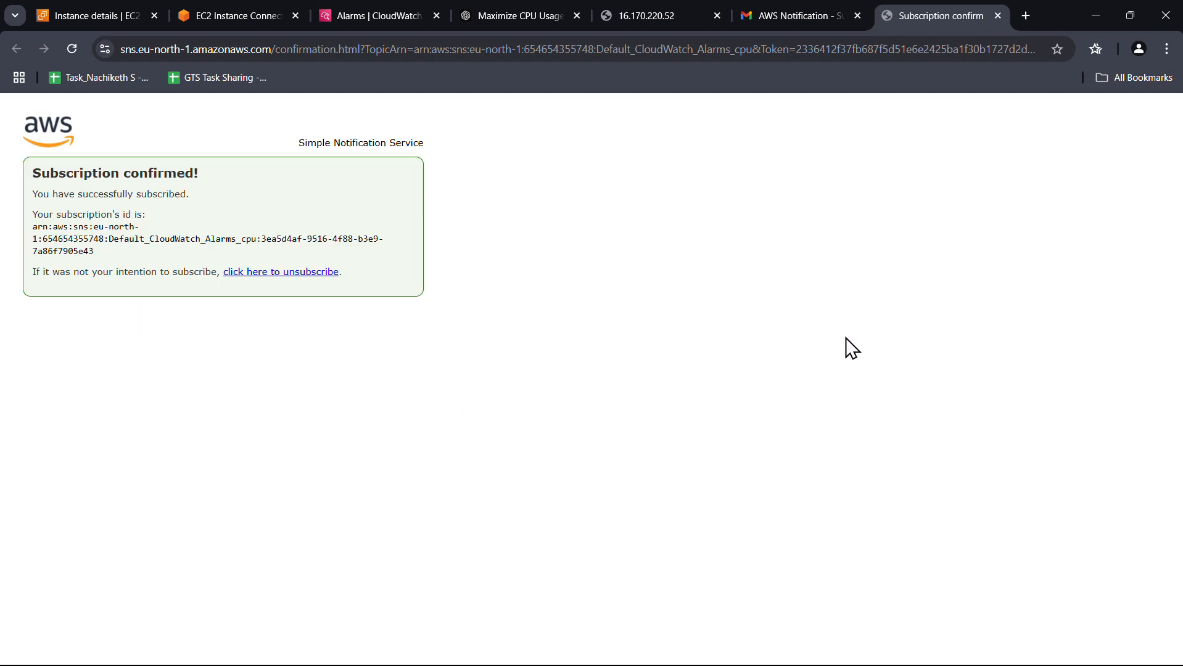
{"action": "key", "text": "ctrl+shift+Tab"}
{"action": "middle_click", "coordinate": [945, 13]}
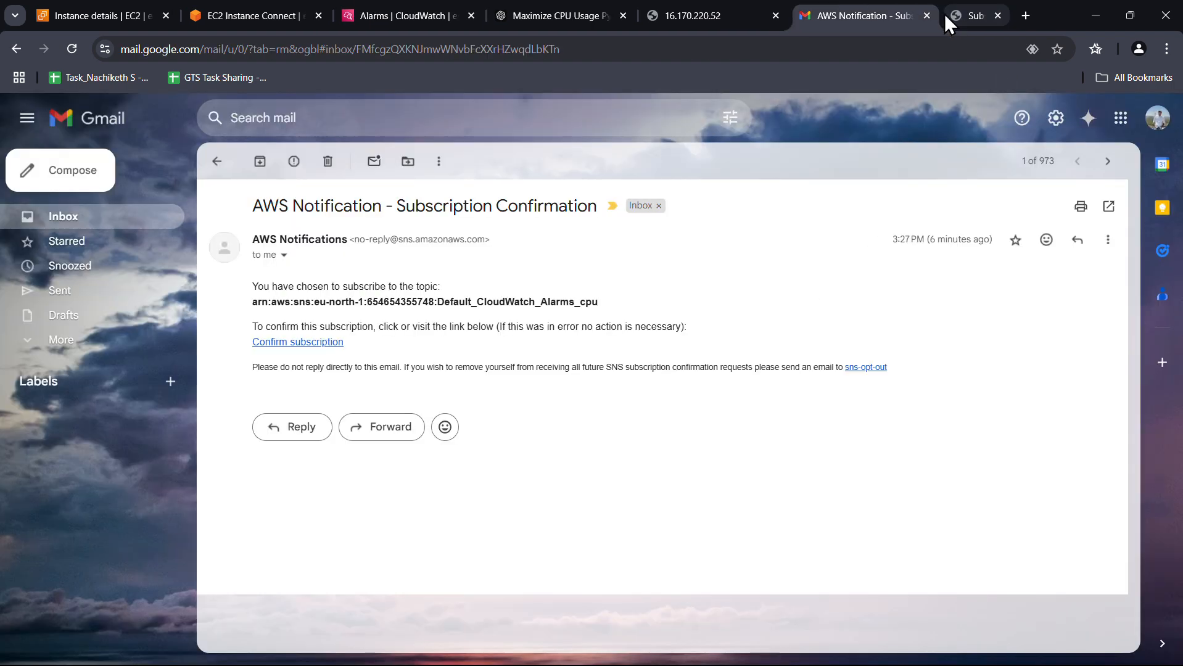
{"action": "left_click", "coordinate": [411, 17]}
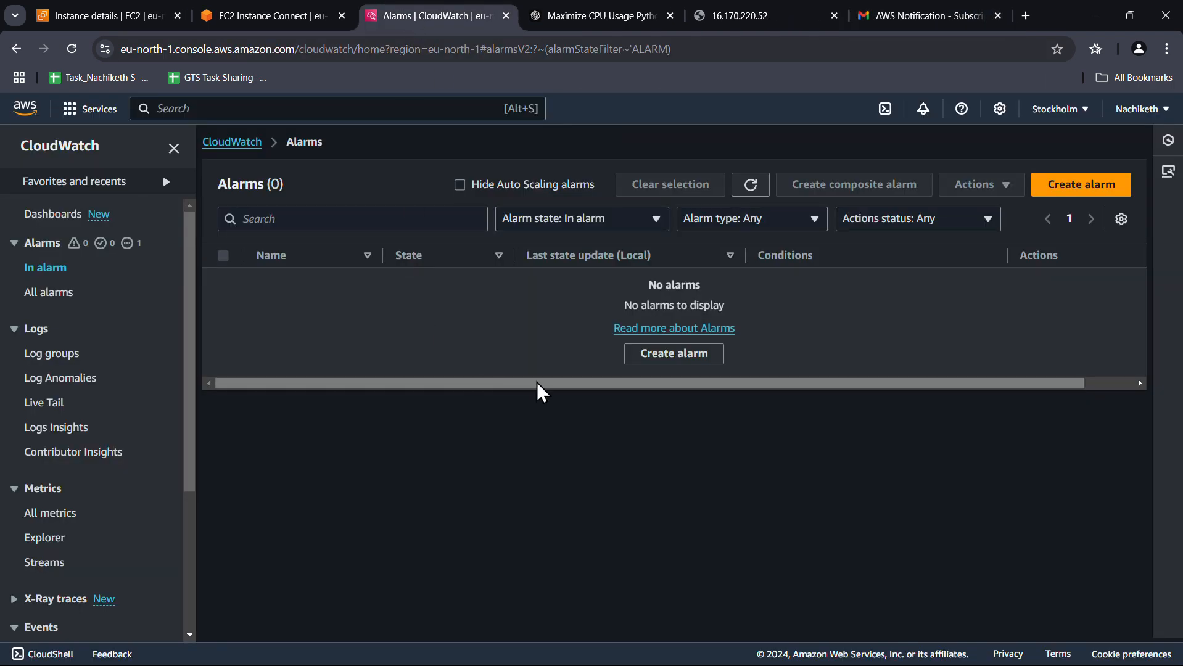
Refresh the in-alarm list, then open the cpu_utilization alarm from All alarms
{"action": "left_click", "coordinate": [752, 188]}
{"action": "left_click", "coordinate": [752, 195]}
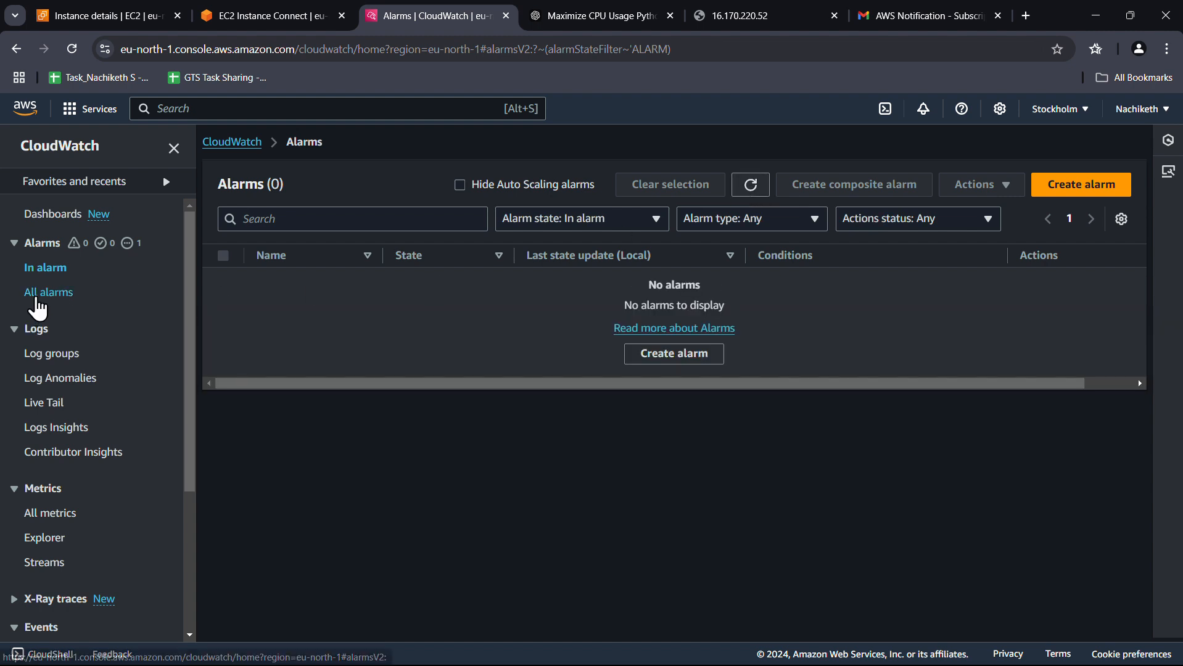
{"action": "left_click", "coordinate": [37, 298]}
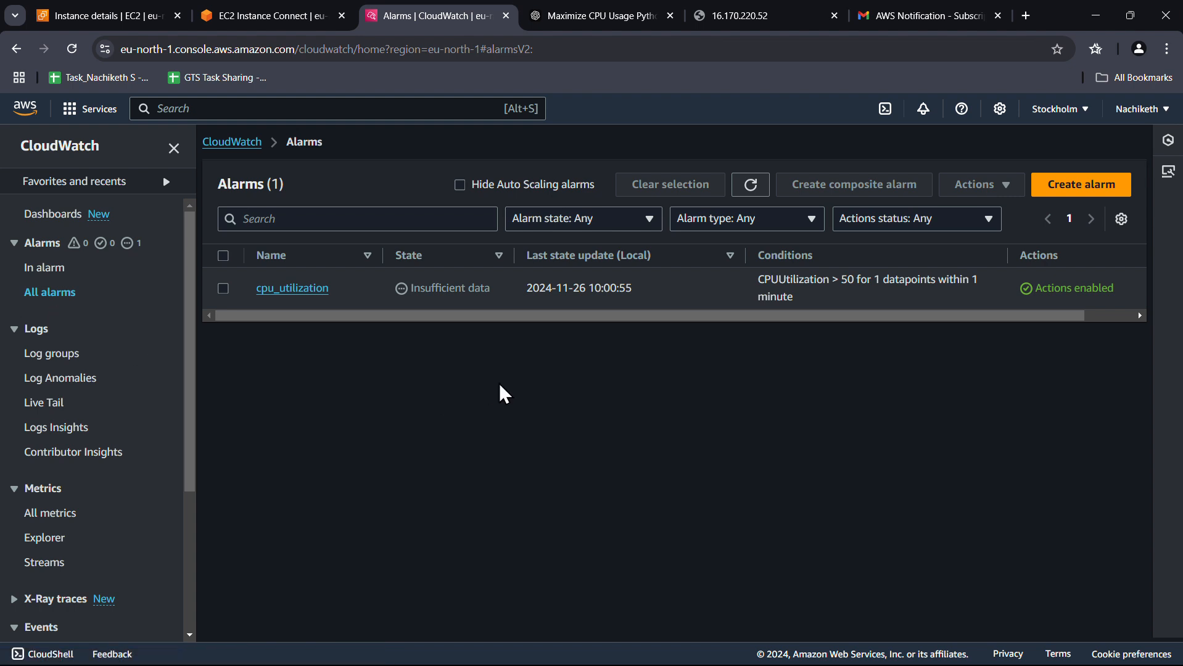
{"action": "left_click", "coordinate": [298, 293]}
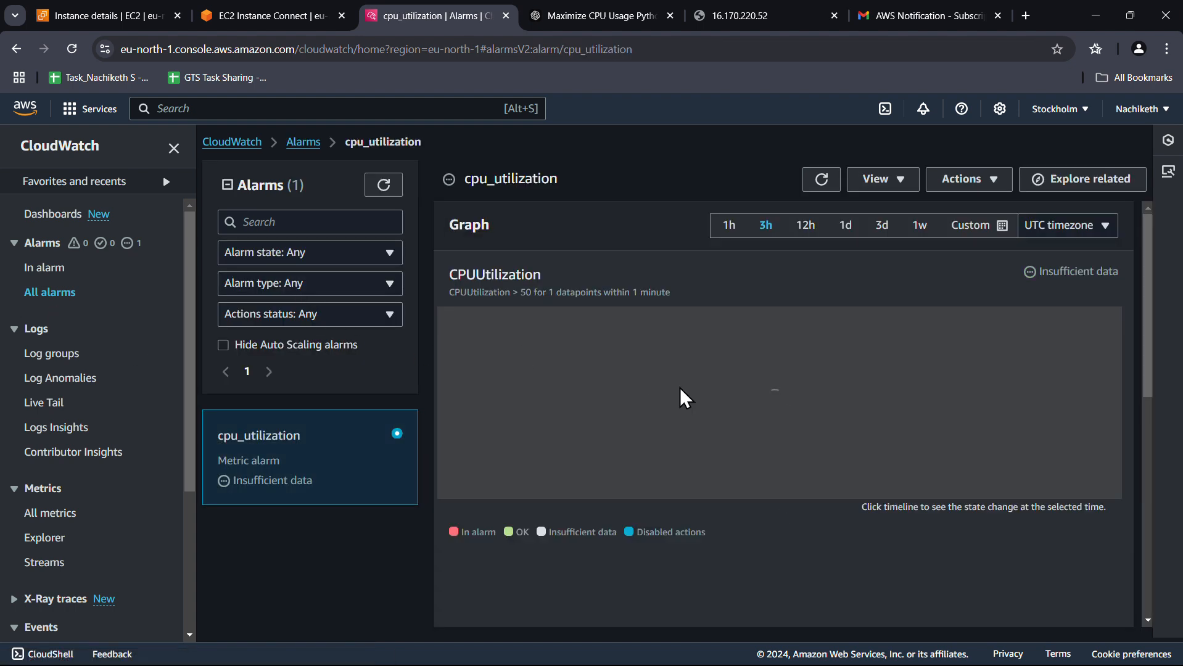
{"action": "mouse_move", "coordinate": [747, 560]}
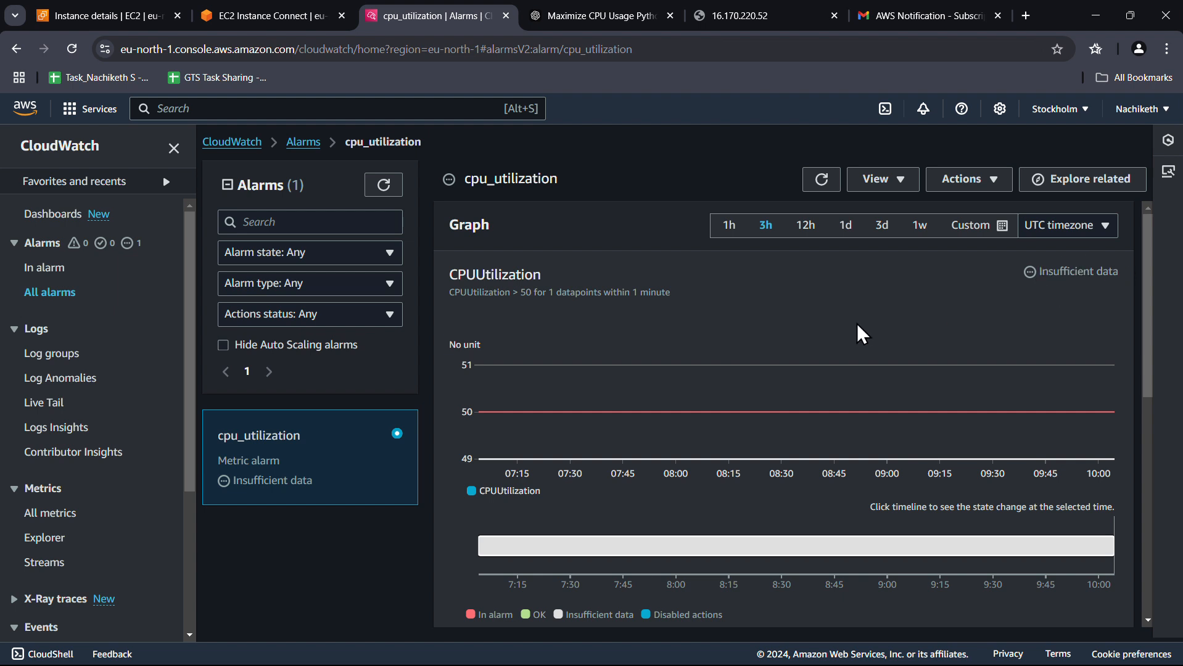
{"action": "scroll", "coordinate": [857, 325], "scroll_direction": "down", "scroll_amount": 3}
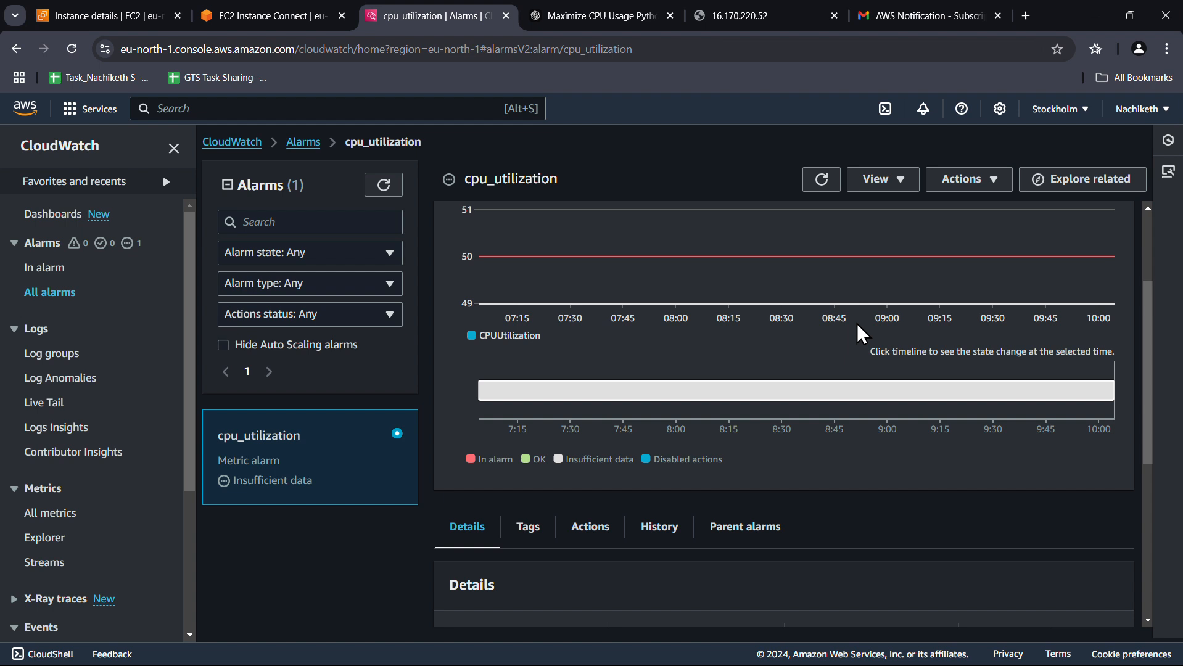
{"action": "scroll", "coordinate": [856, 323], "scroll_direction": "down", "scroll_amount": 1}
{"action": "scroll", "coordinate": [876, 412], "scroll_direction": "up", "scroll_amount": 2}
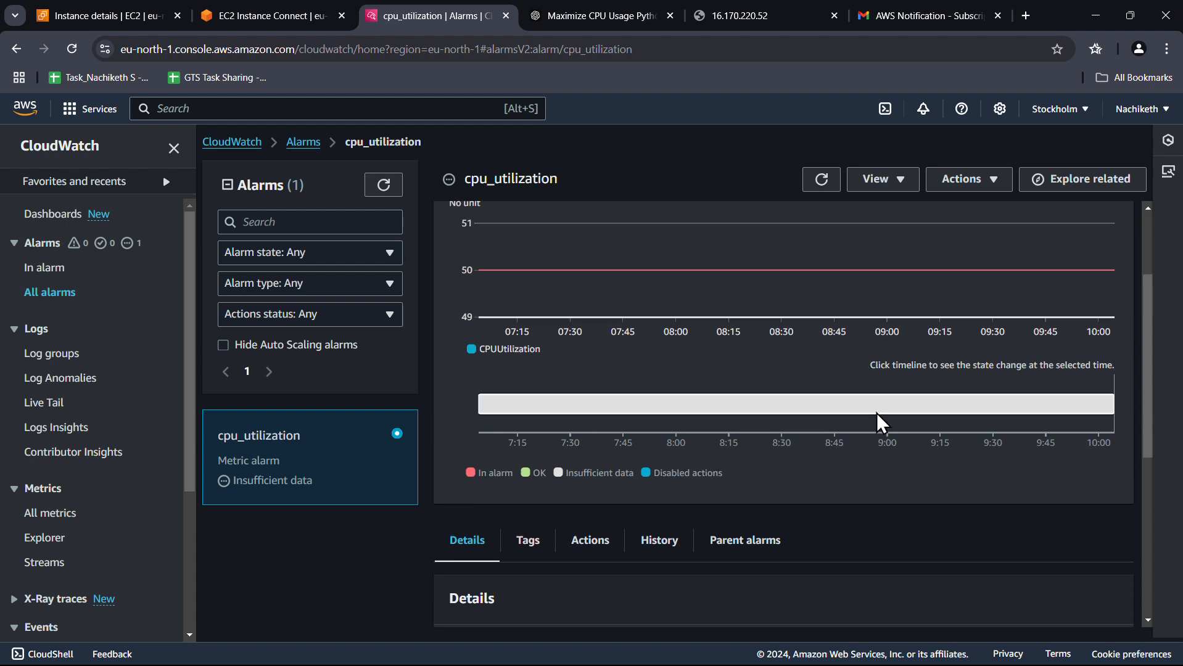
{"action": "scroll", "coordinate": [877, 412], "scroll_direction": "up", "scroll_amount": 1}
View the alarm's CPU graph over 1d, 3d, 1h and a custom 5-minute range
{"action": "left_click", "coordinate": [821, 179]}
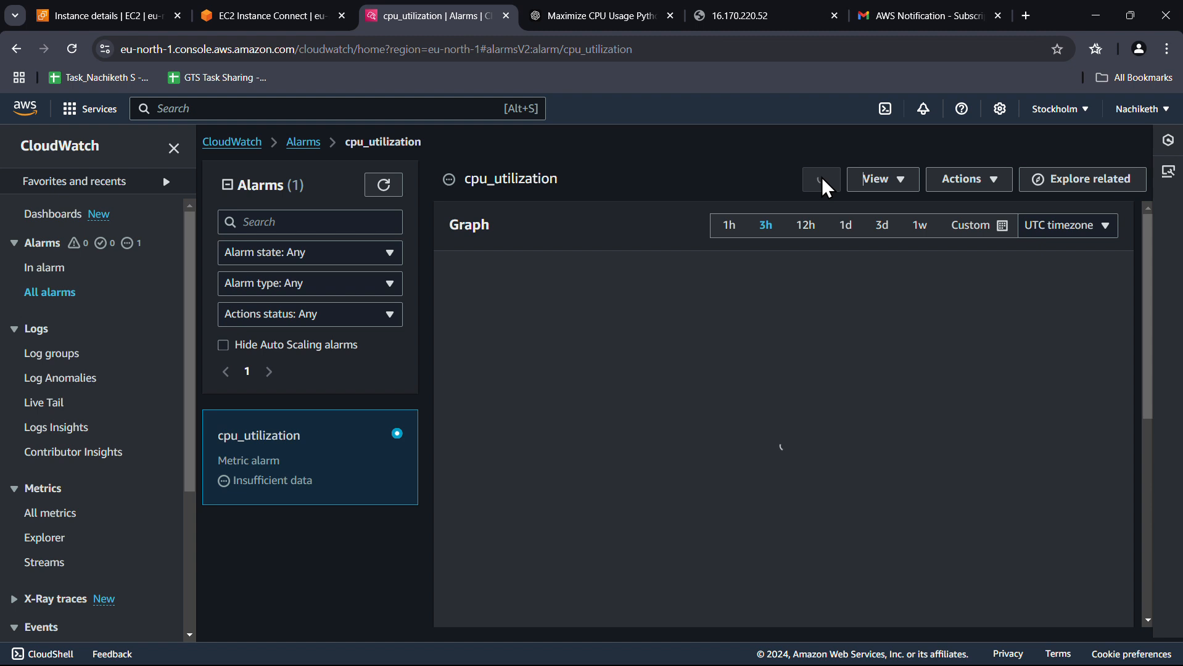
{"action": "left_click", "coordinate": [846, 227]}
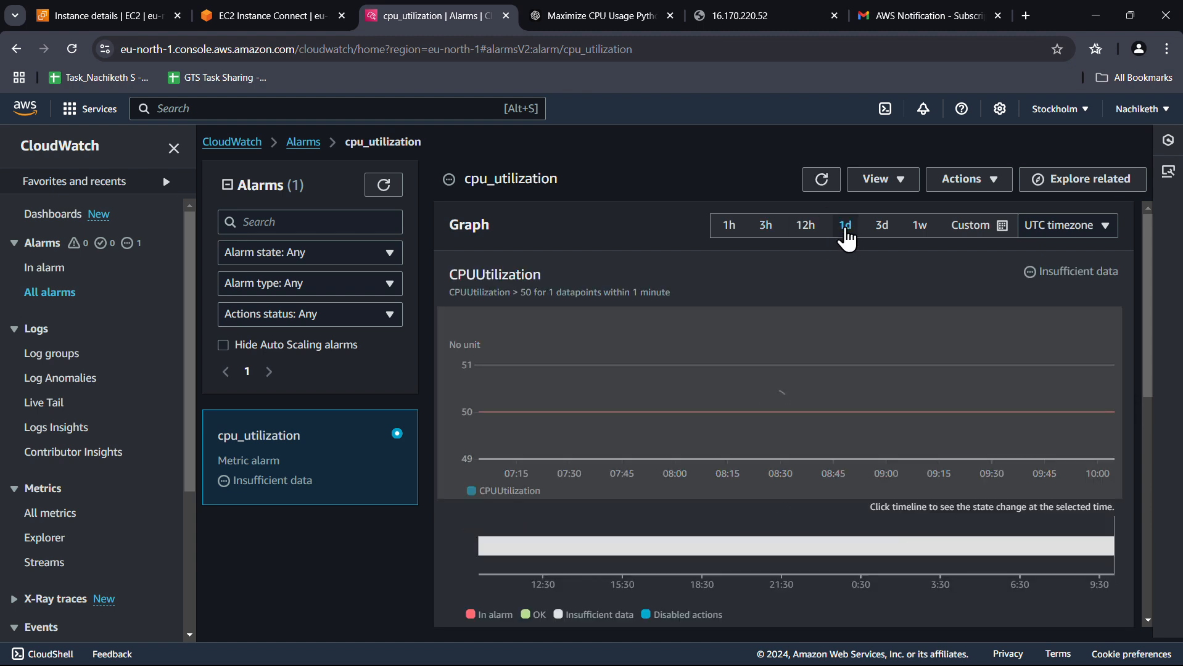
{"action": "left_click", "coordinate": [882, 225]}
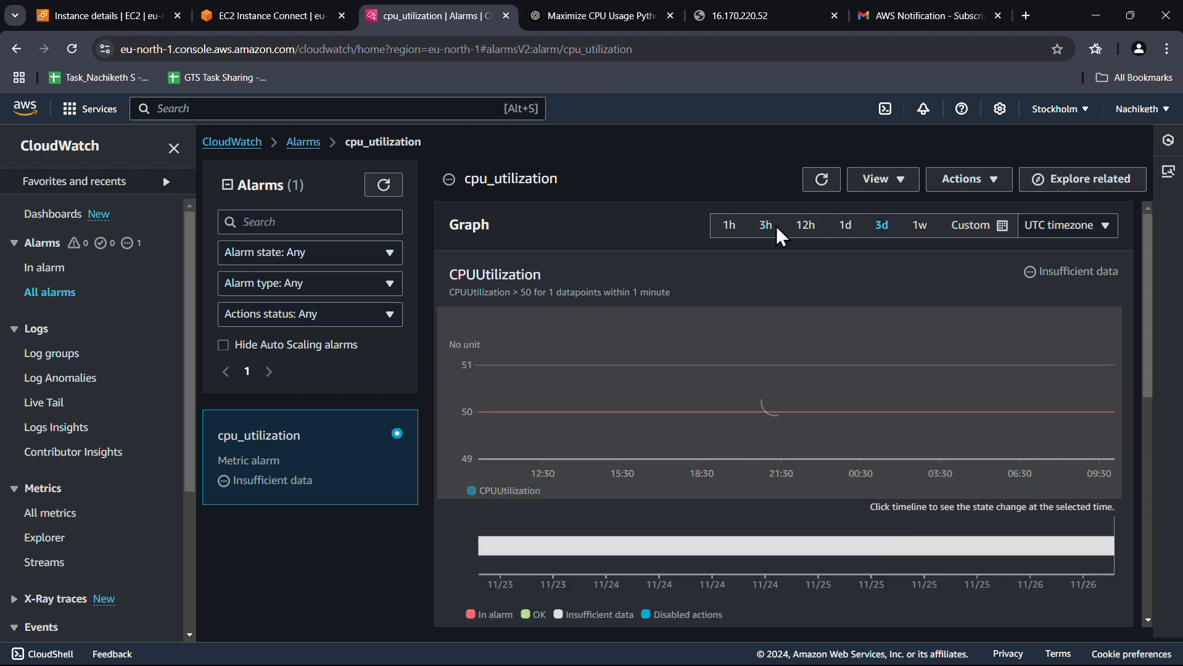
{"action": "left_click", "coordinate": [727, 227]}
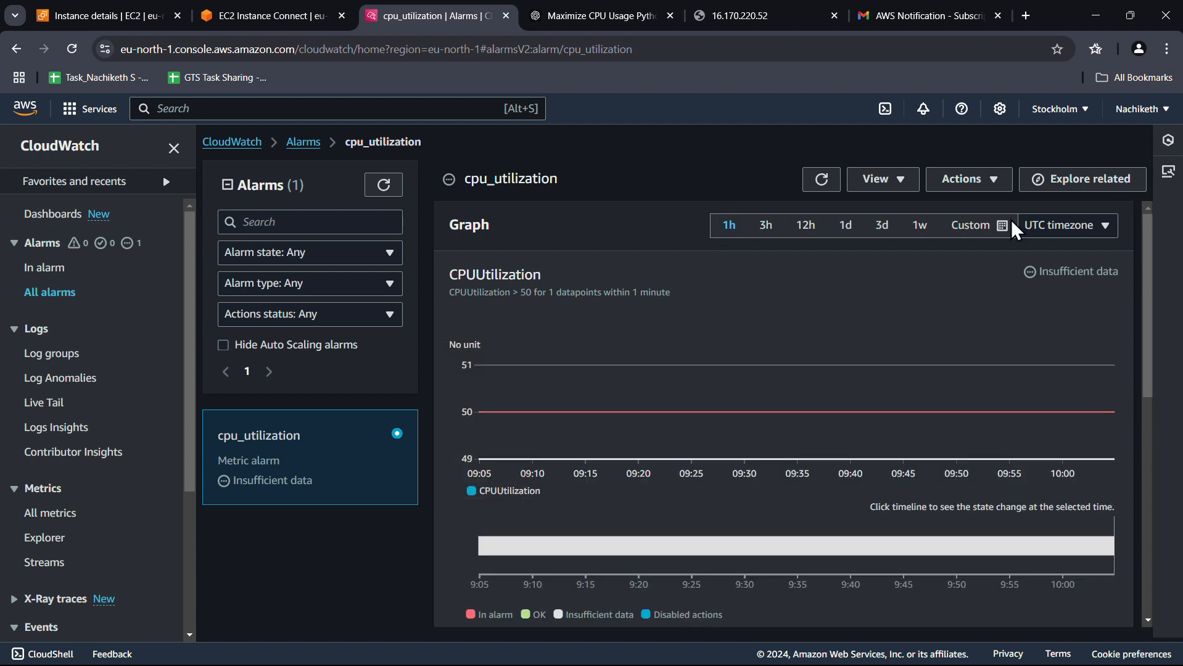
{"action": "left_click", "coordinate": [999, 226]}
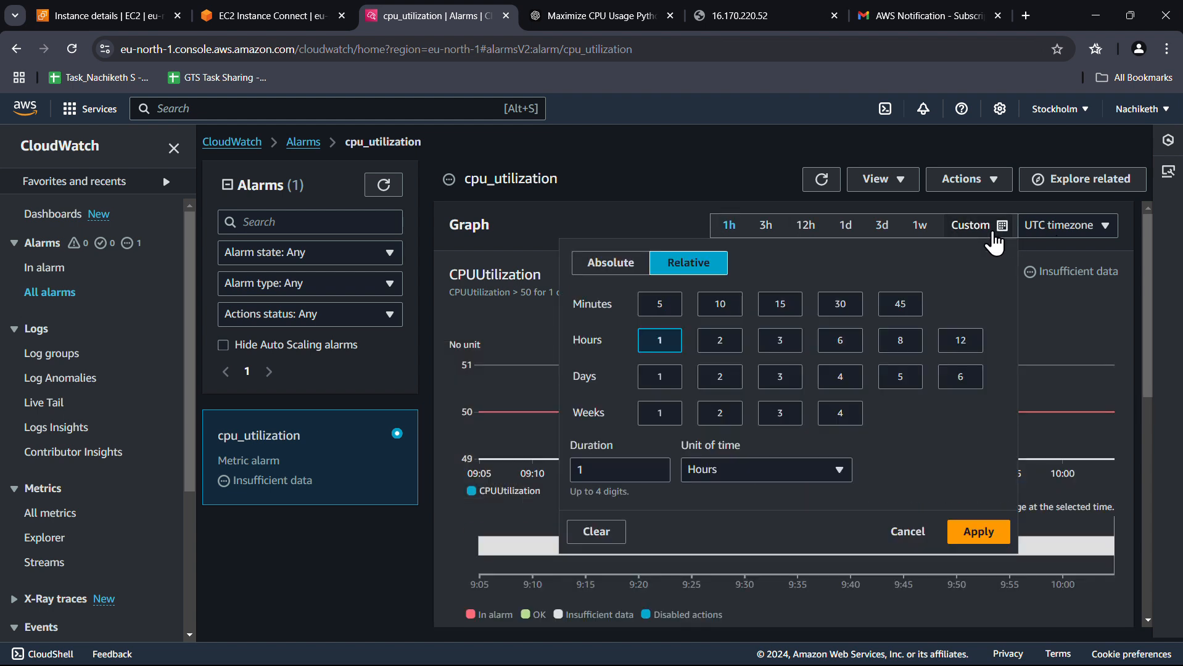
{"action": "left_click", "coordinate": [660, 304]}
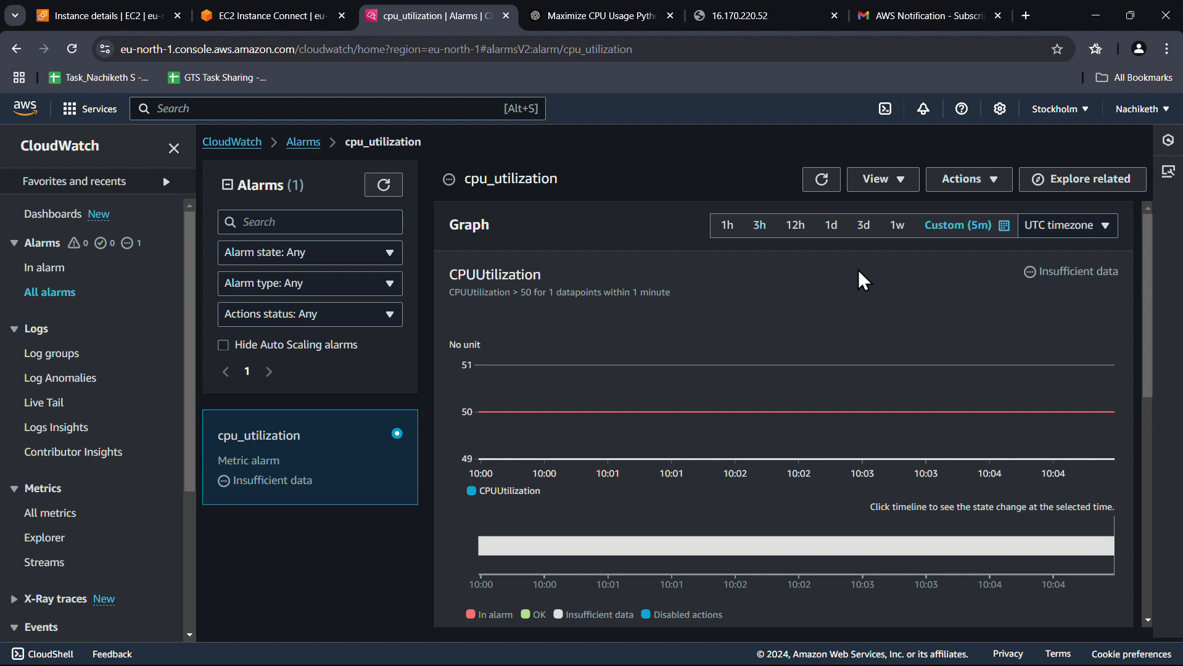
{"action": "scroll", "coordinate": [758, 313], "scroll_direction": "down", "scroll_amount": 1}
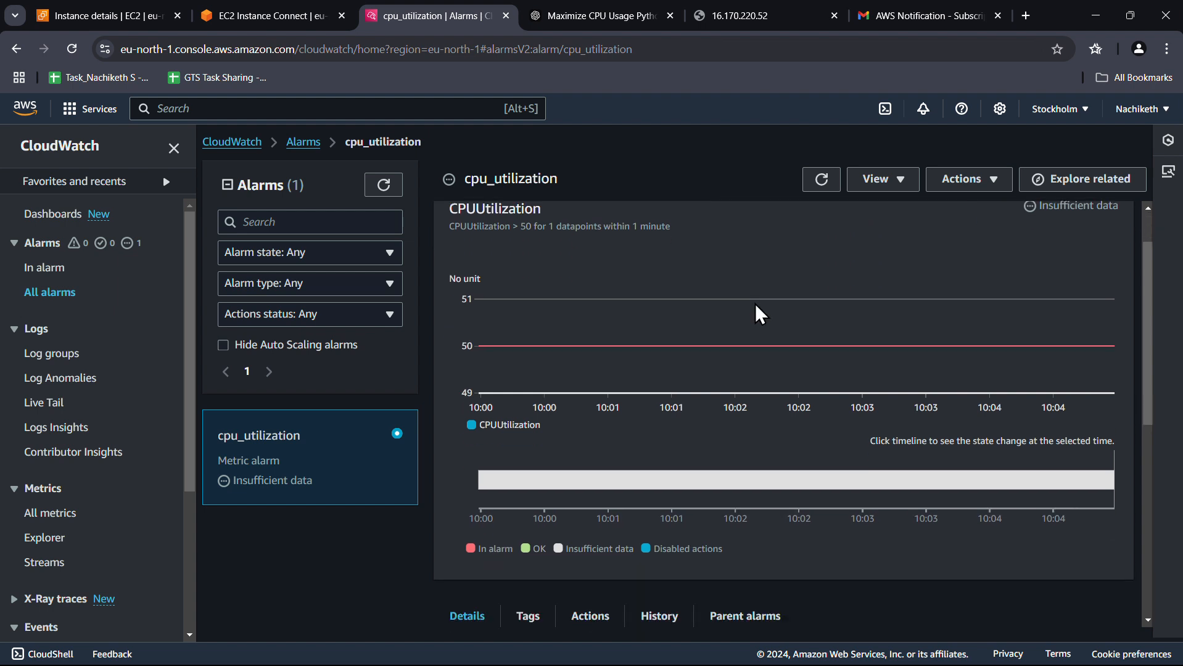
{"action": "scroll", "coordinate": [755, 303], "scroll_direction": "up", "scroll_amount": 2}
Set a custom relative range of 1 minute on the CPU graph
{"action": "left_click", "coordinate": [992, 225]}
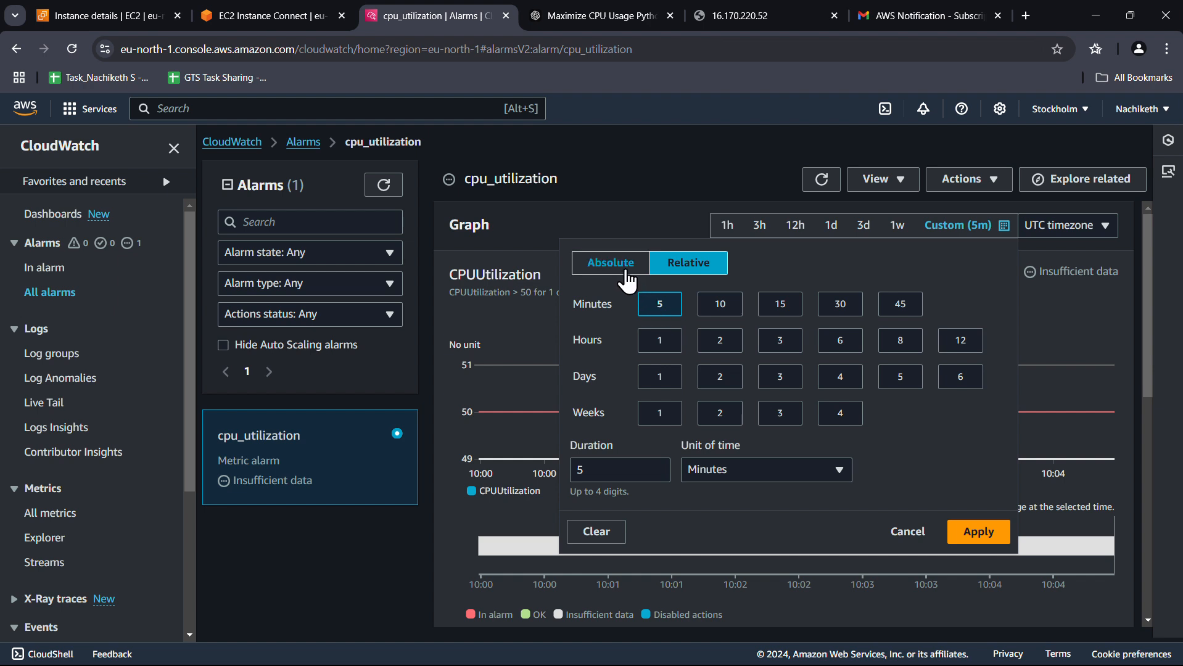
{"action": "left_click", "coordinate": [613, 466]}
{"action": "key", "text": "BackSpace"}
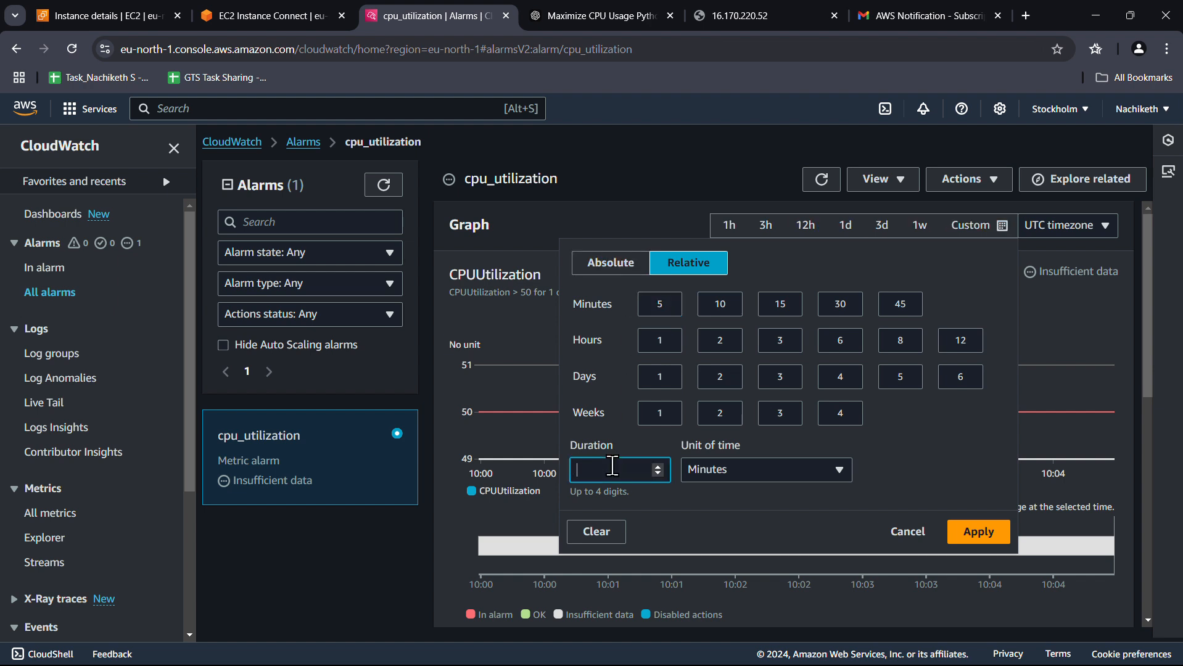
{"action": "type", "text": "1"}
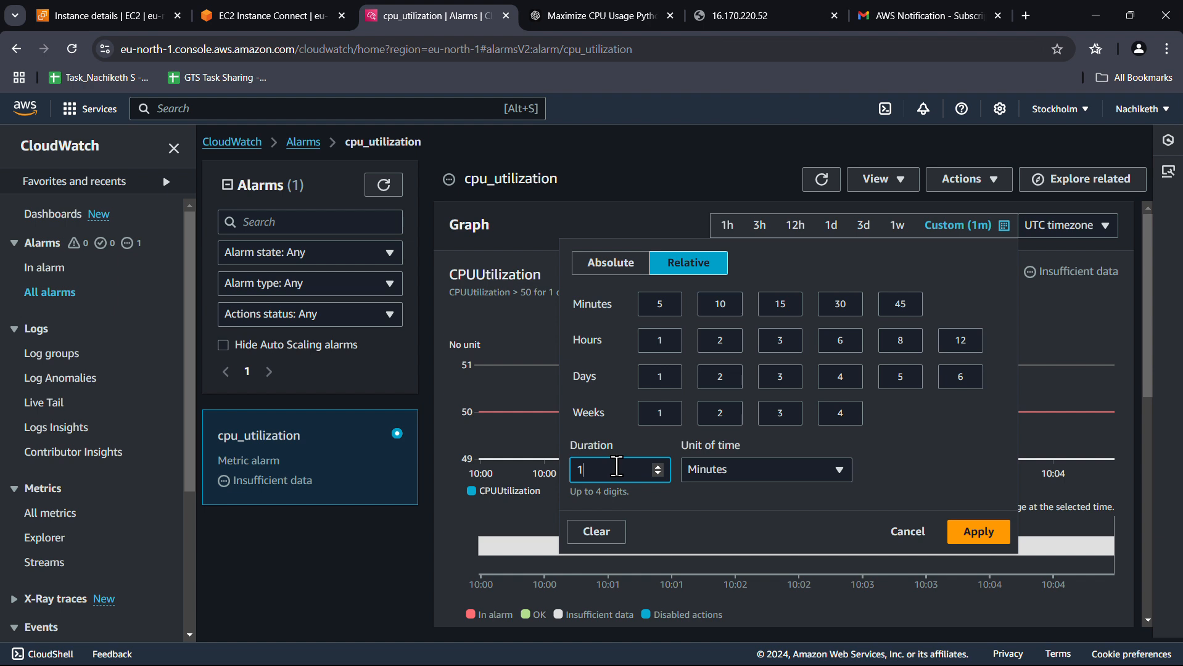
{"action": "left_click", "coordinate": [979, 534]}
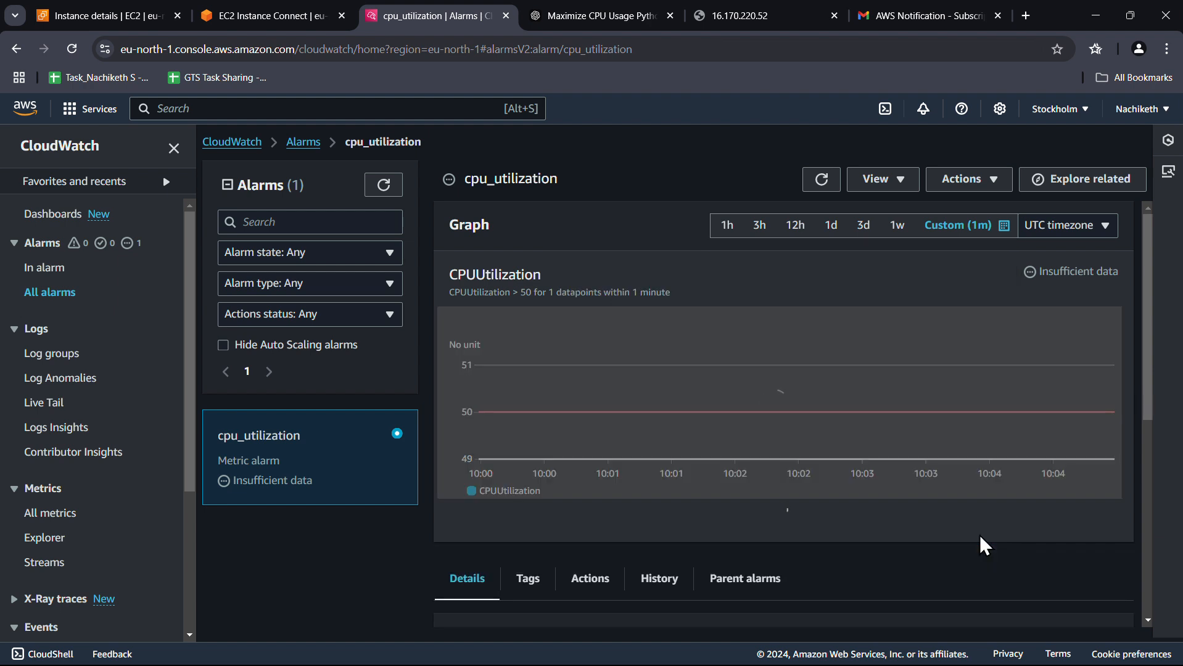
{"action": "scroll", "coordinate": [851, 484], "scroll_direction": "down", "scroll_amount": 6}
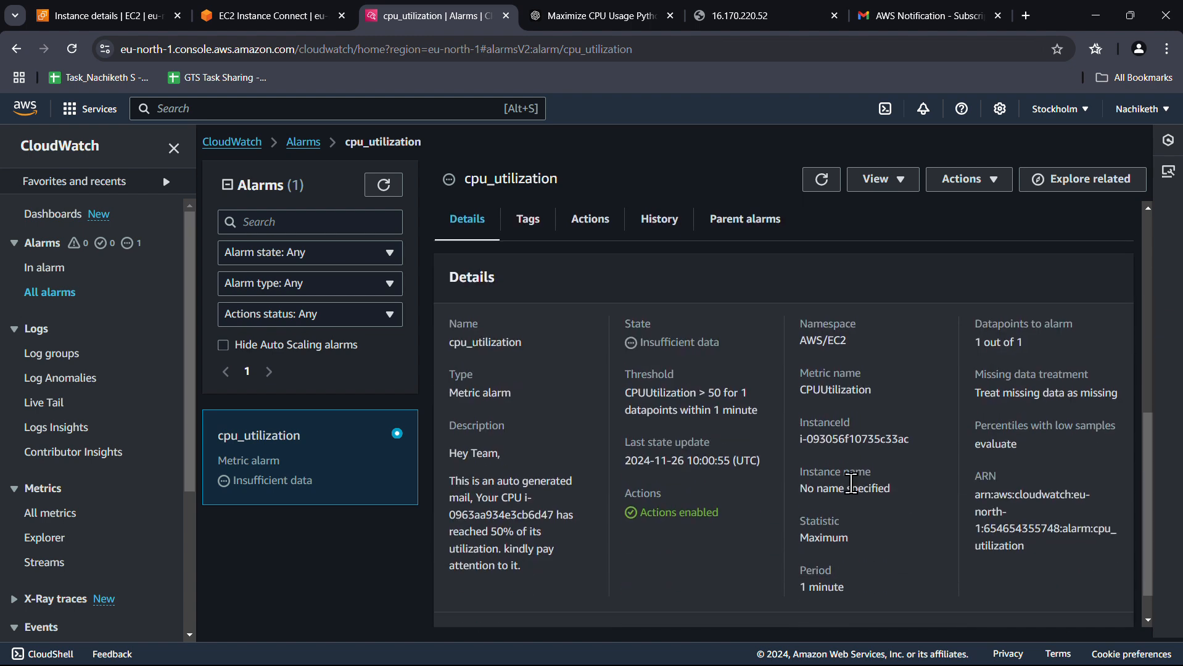
{"action": "scroll", "coordinate": [851, 484], "scroll_direction": "down", "scroll_amount": 1}
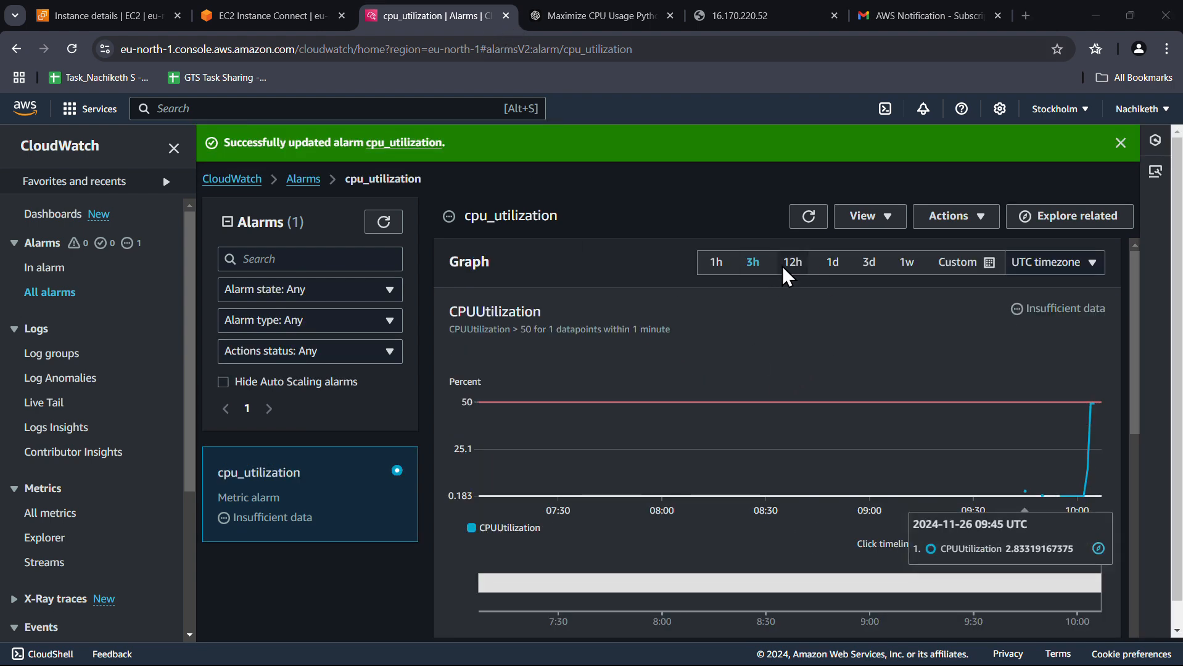
Dismiss the success banner, refresh the cpu_utilization alarm graph, and set its range to 1h
{"action": "left_click", "coordinate": [819, 220]}
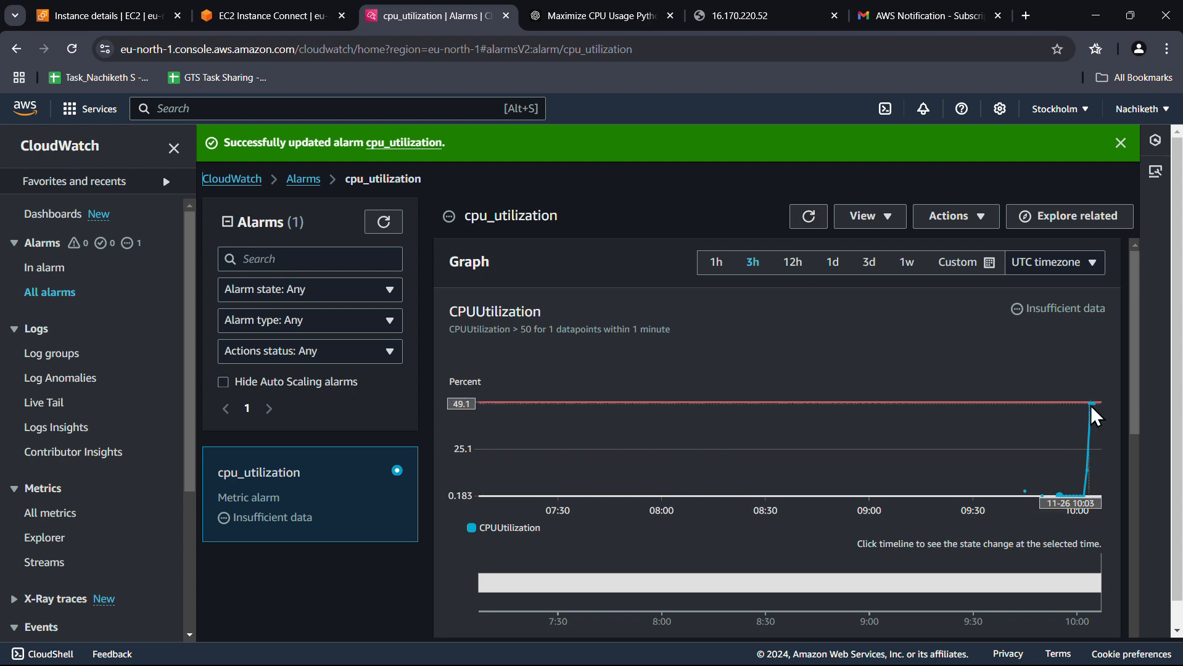
{"action": "mouse_move", "coordinate": [1091, 407]}
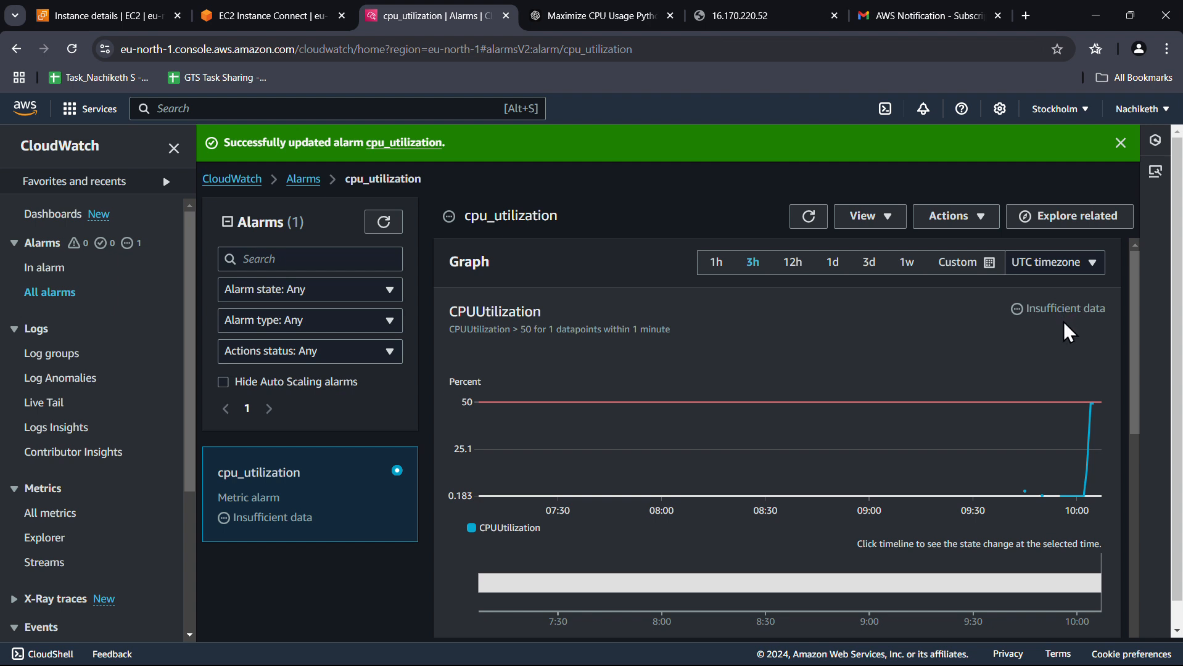
{"action": "left_click", "coordinate": [1121, 141]}
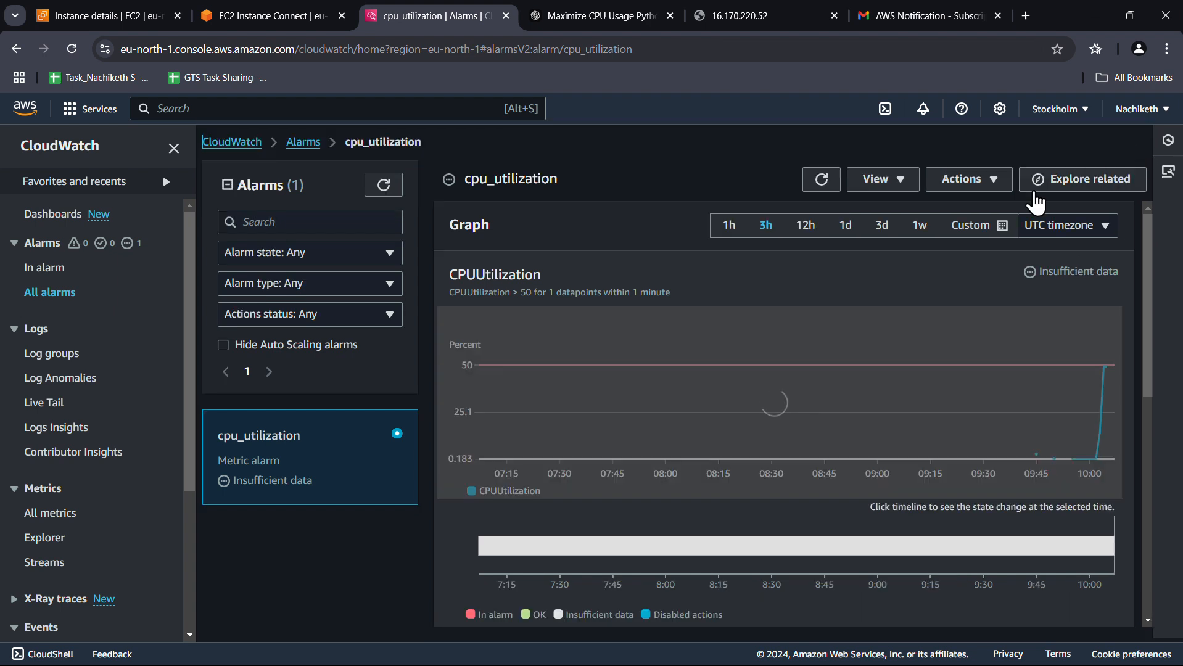
{"action": "left_click", "coordinate": [820, 184]}
{"action": "left_click", "coordinate": [729, 226]}
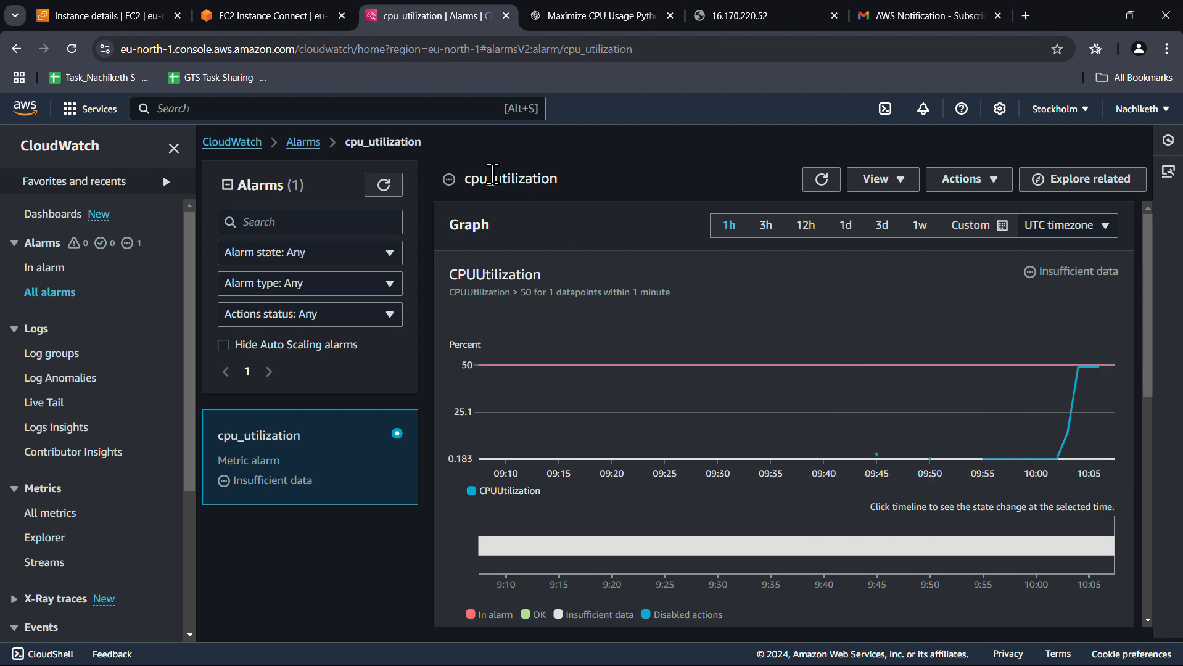
Stop the running CPU load script in the instance terminal and reopen cpu.py in vim
{"action": "left_click", "coordinate": [107, 17]}
{"action": "left_click", "coordinate": [271, 14]}
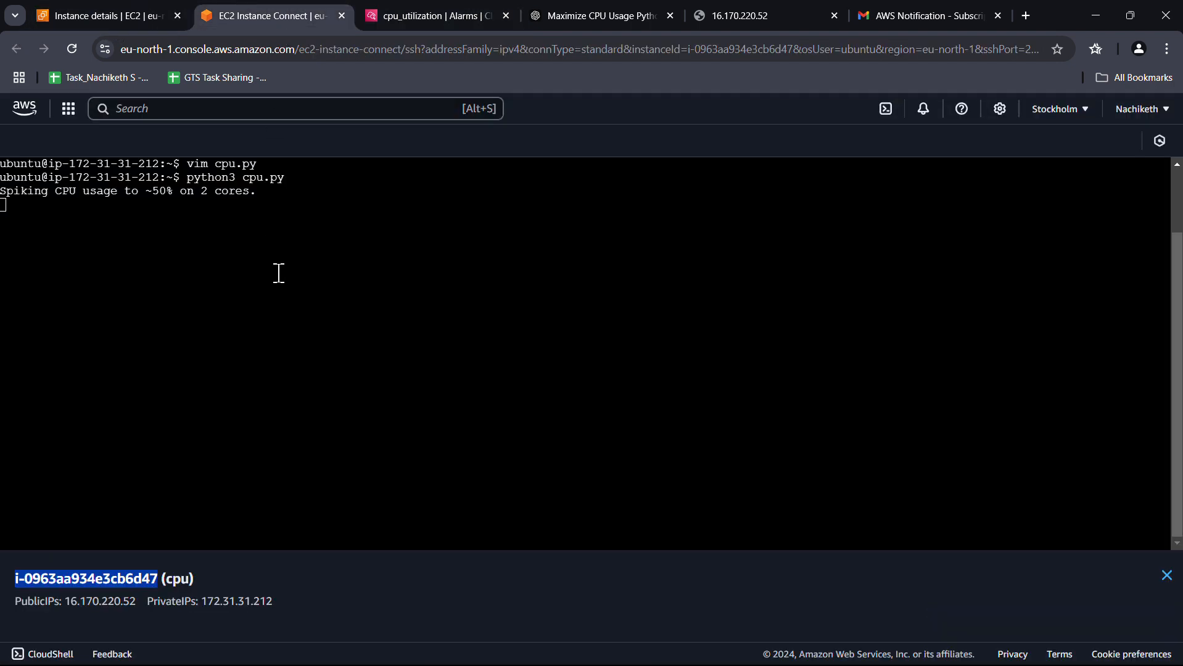
{"action": "left_click", "coordinate": [255, 227]}
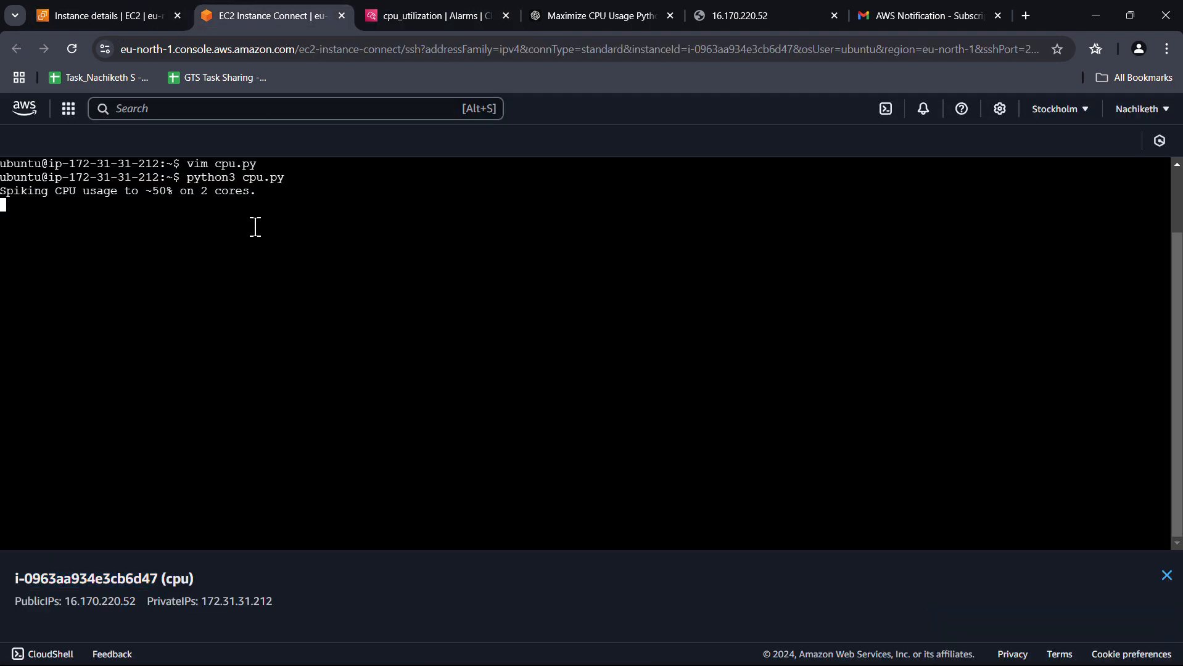
{"action": "key", "text": "ctrl+c"}
{"action": "key", "text": "Up"}
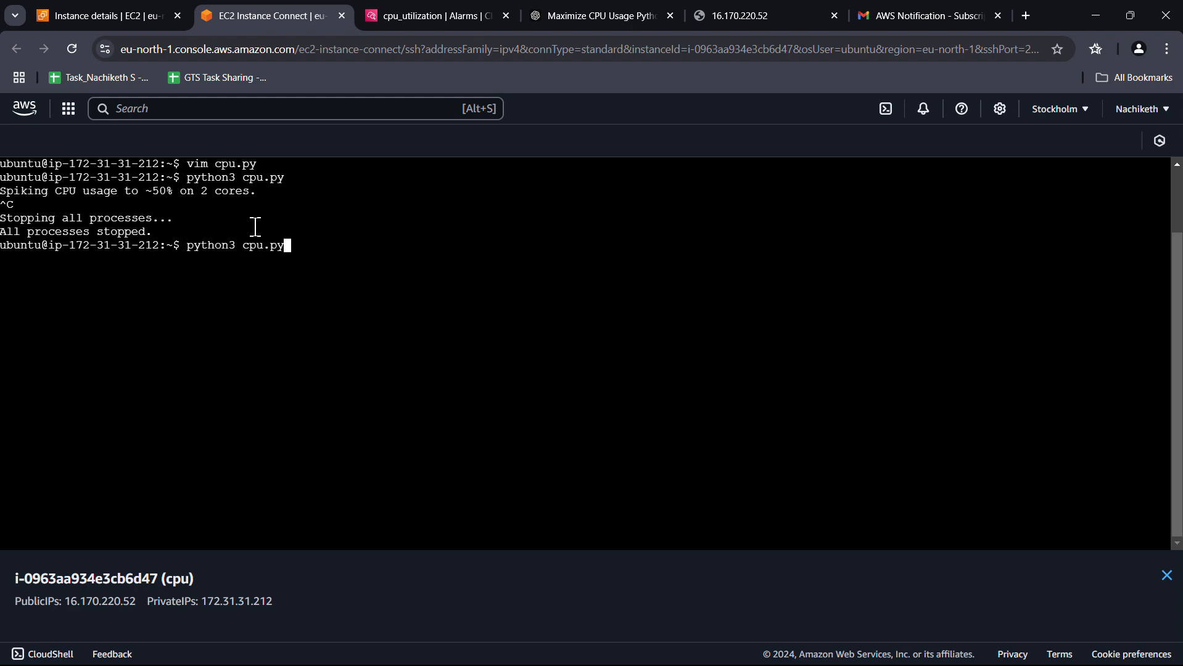
{"action": "key", "text": "Up"}
{"action": "key", "text": "Return"}
Change target_load in cpu.py from 50 to 70 and save with :wq
{"action": "key", "text": "i"}
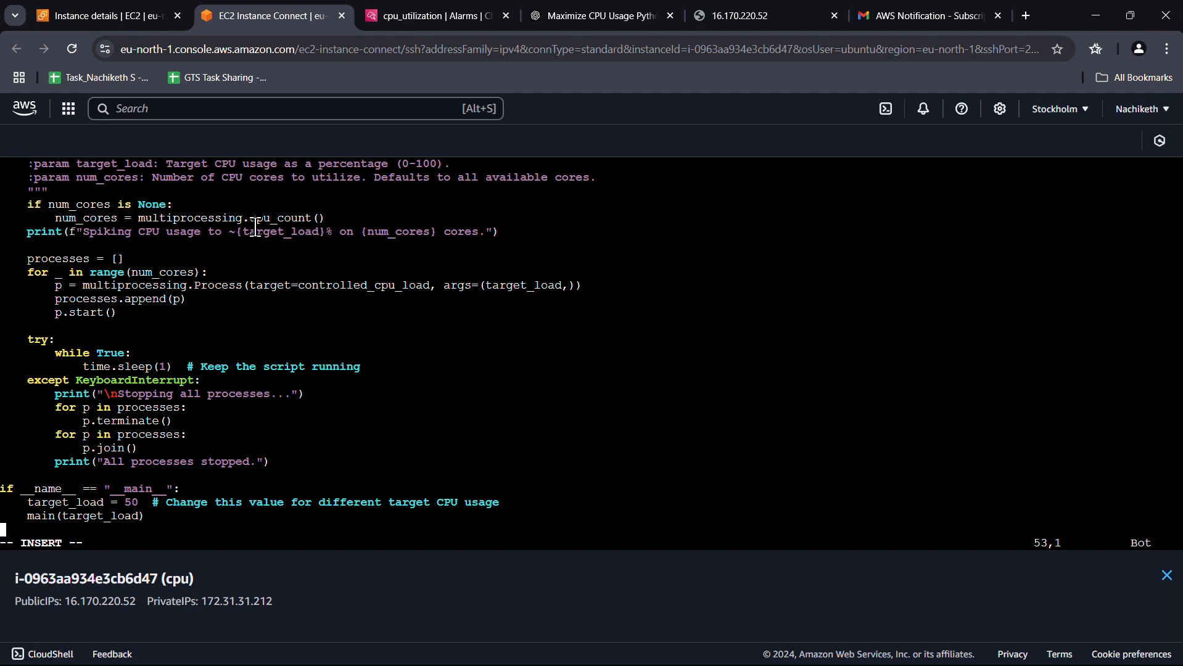
{"action": "key", "text": "Up"}
{"action": "key", "text": "Up"}
{"action": "key", "text": "Up"}
{"action": "key", "text": "Up"}
{"action": "key", "text": "Down"}
{"action": "key", "text": "Down"}
{"action": "key", "text": "Down"}
{"action": "key", "text": "Up"}
{"action": "key", "text": "Right"}
{"action": "key", "text": "Right"}
{"action": "key", "text": "Right"}
{"action": "key", "text": "Right"}
{"action": "key", "text": "Right"}
{"action": "key", "text": "Right"}
{"action": "key", "text": "Right"}
{"action": "key", "text": "Right"}
{"action": "key", "text": "Right"}
{"action": "key", "text": "Right"}
{"action": "key", "text": "Right"}
{"action": "key", "text": "Right"}
{"action": "key", "text": "Right"}
{"action": "key", "text": "Right"}
{"action": "key", "text": "Right"}
{"action": "key", "text": "Right"}
{"action": "key", "text": "Right"}
{"action": "key", "text": "Right"}
{"action": "key", "text": "Right"}
{"action": "key", "text": "Left"}
{"action": "key", "text": "Delete"}
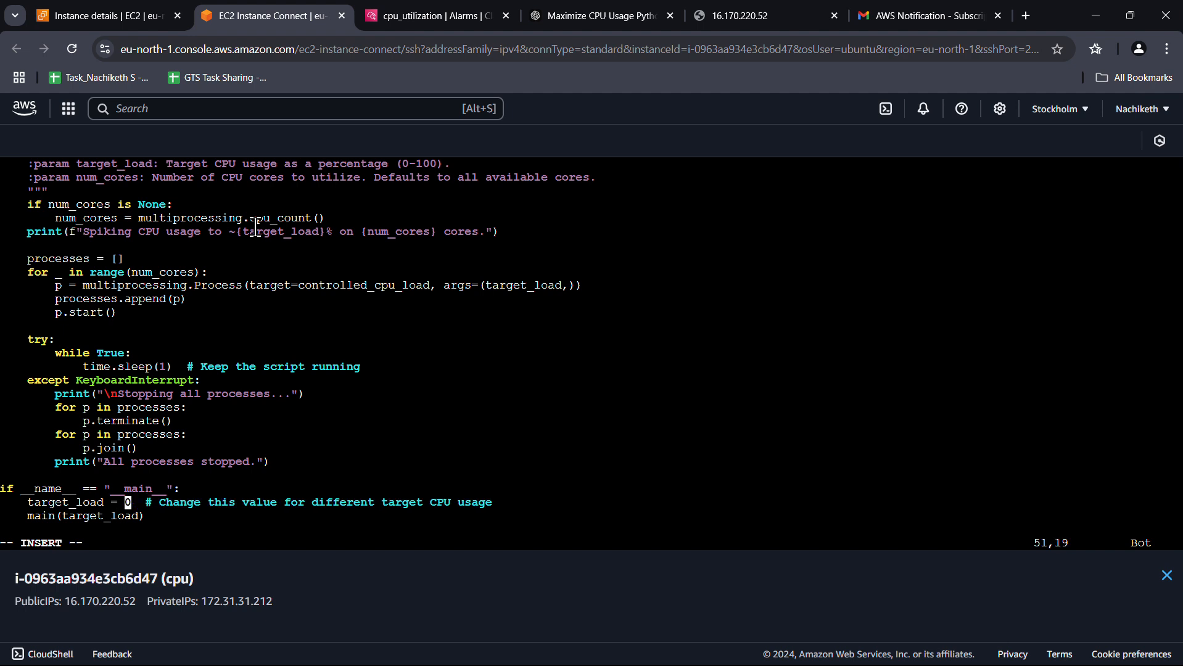
{"action": "type", "text": "7"}
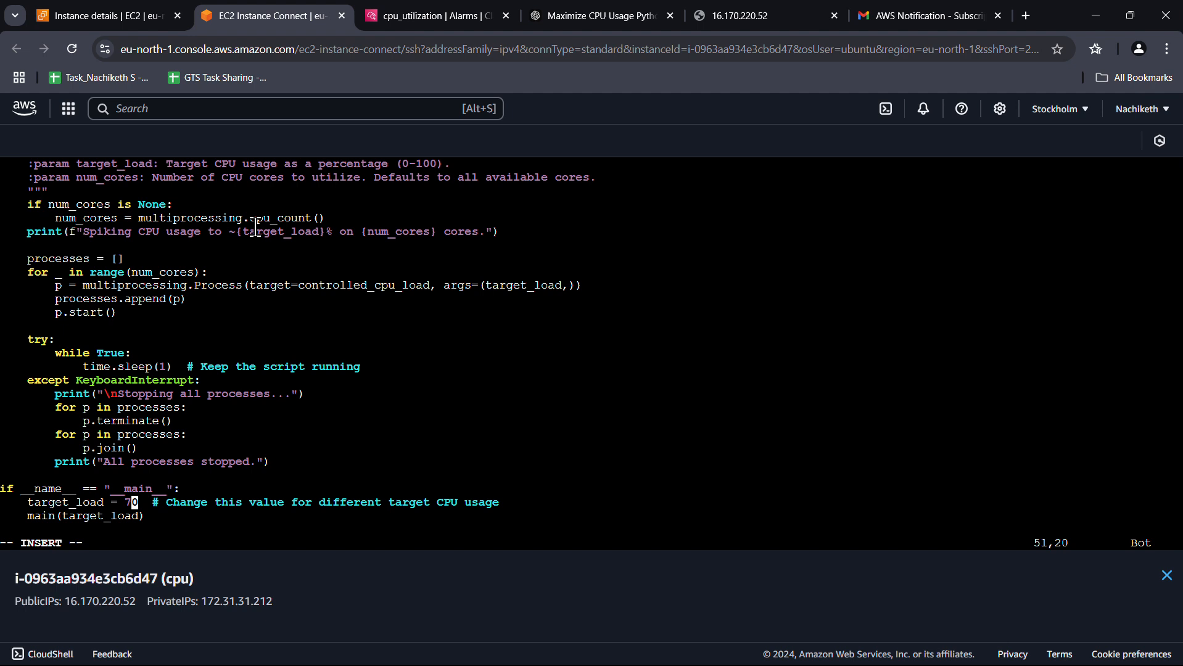
{"action": "key", "text": "Escape"}
{"action": "type", "text": ":wq"}
{"action": "key", "text": "Return"}
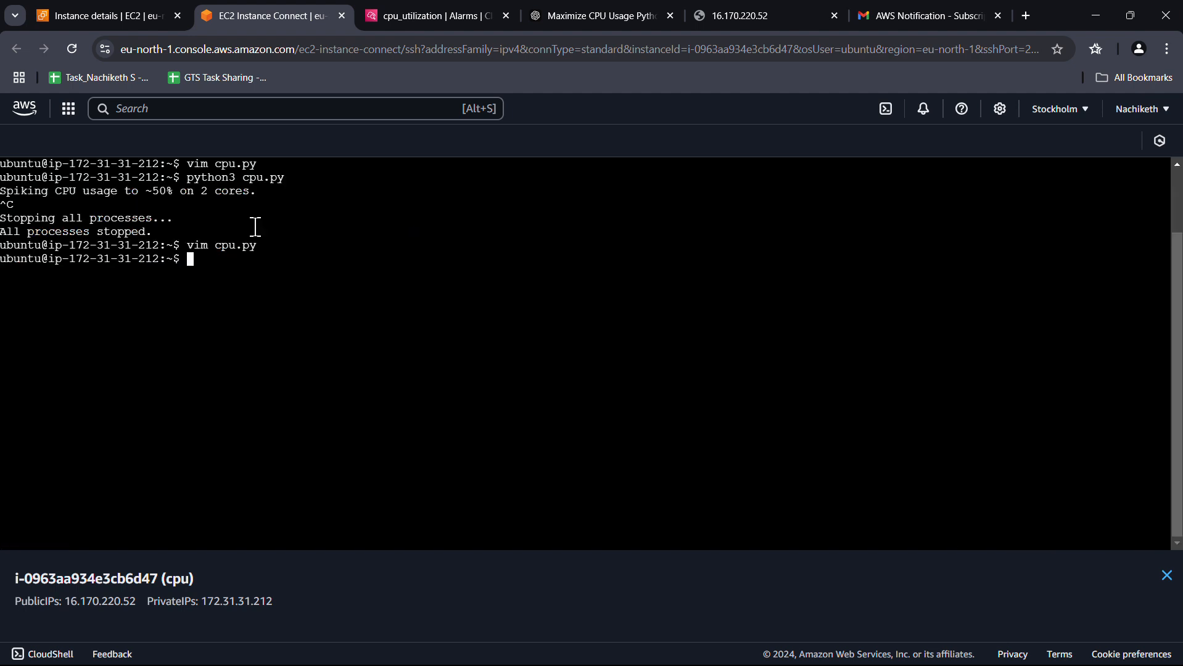
Clear the terminal and rerun python3 cpu.py at the new 70% target
{"action": "key", "text": "ctrl+l"}
{"action": "key", "text": "Up"}
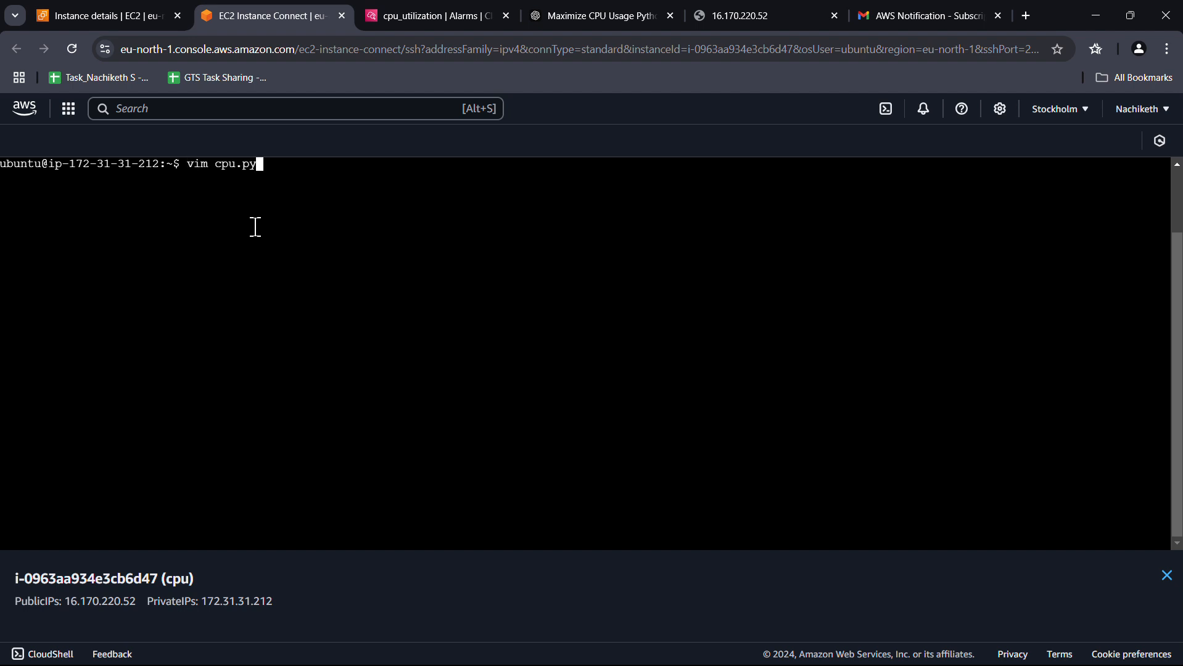
{"action": "key", "text": "Up"}
{"action": "key", "text": "Return"}
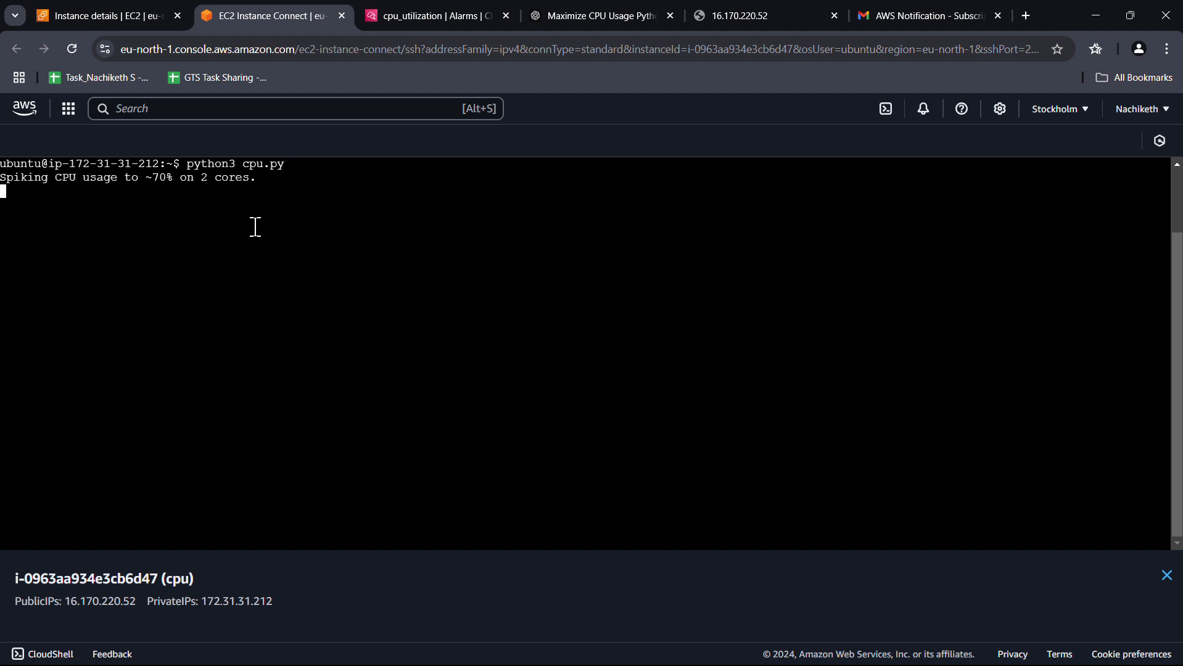
Check the instance's CPU chart, then refresh the cpu_utilization alarm graph
{"action": "left_click", "coordinate": [130, 17]}
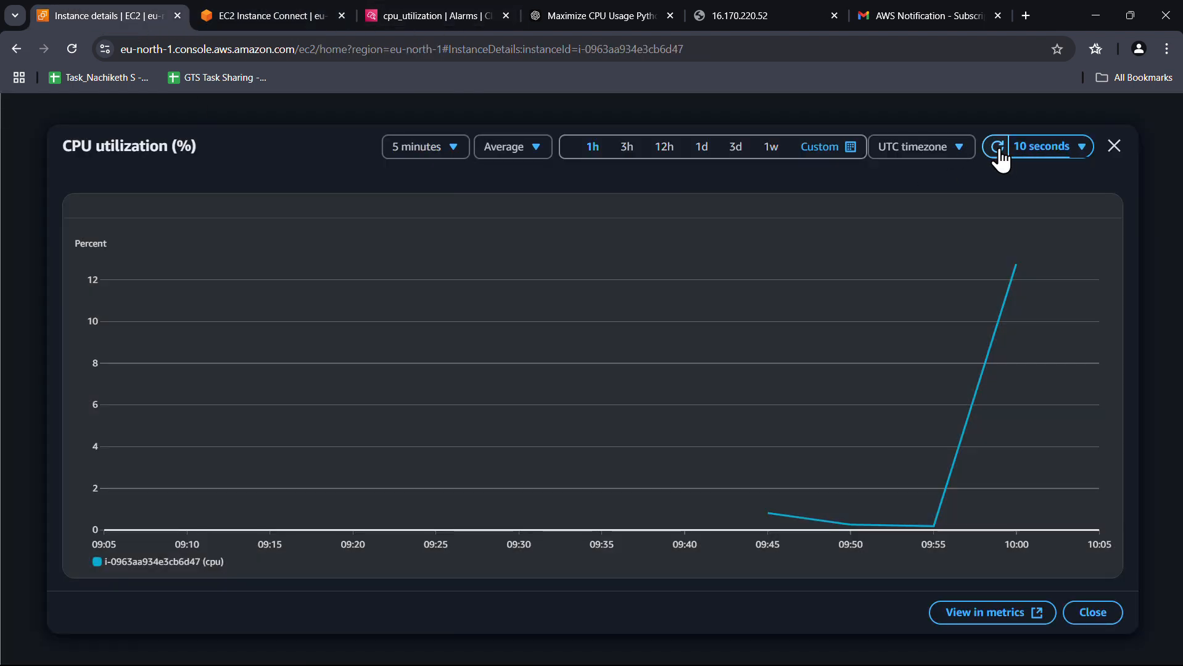
{"action": "mouse_move", "coordinate": [1003, 317]}
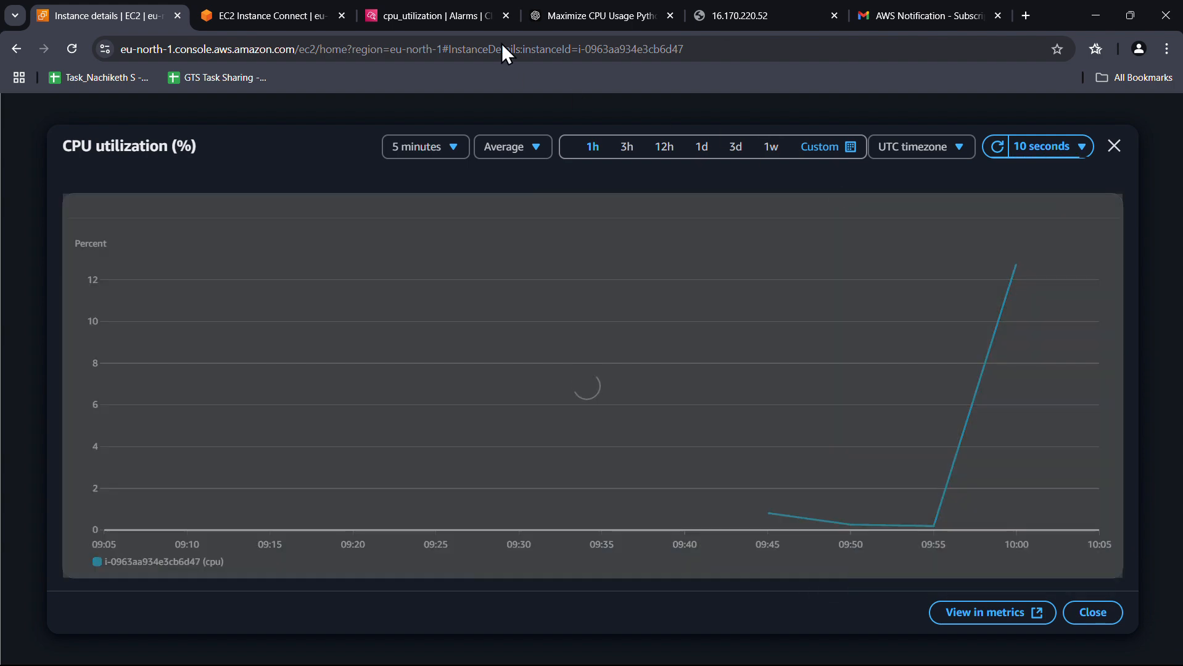
{"action": "left_click", "coordinate": [456, 16]}
{"action": "left_click", "coordinate": [822, 178]}
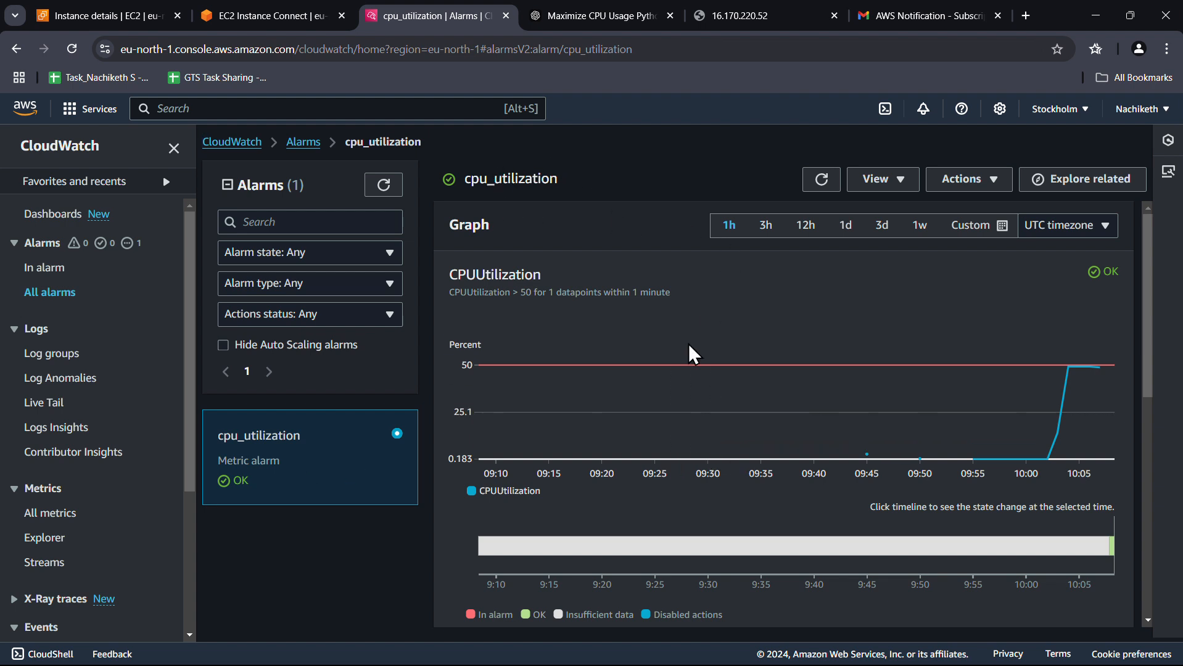
{"action": "scroll", "coordinate": [691, 345], "scroll_direction": "down", "scroll_amount": 4}
{"action": "scroll", "coordinate": [811, 409], "scroll_direction": "up", "scroll_amount": 4}
{"action": "mouse_move", "coordinate": [1071, 370]}
Set the instance CPU chart to the last 1 minute at 5-second periods, then revisit the alarm
{"action": "left_click", "coordinate": [126, 18]}
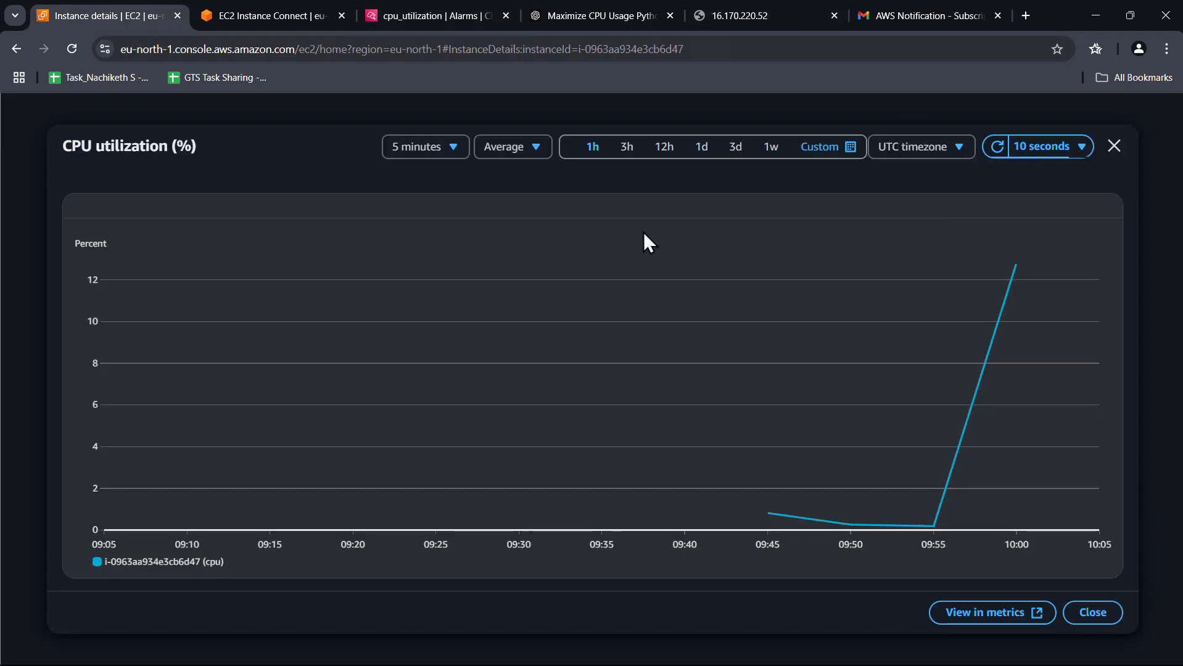
{"action": "left_click", "coordinate": [840, 147]}
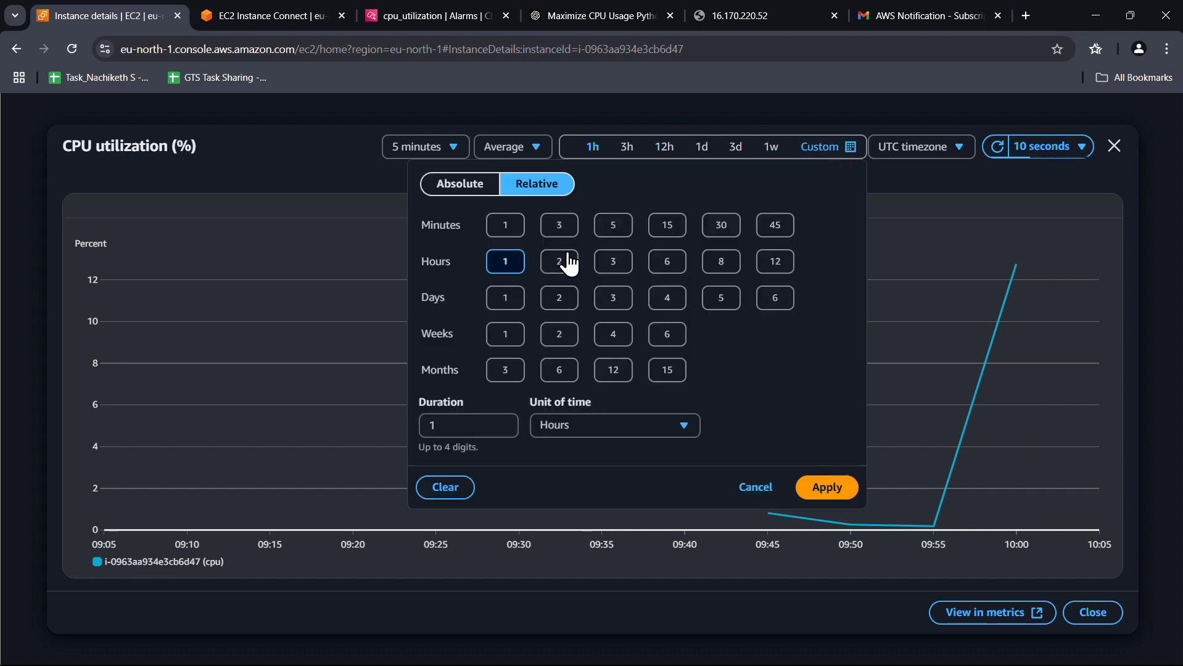
{"action": "left_click", "coordinate": [504, 225]}
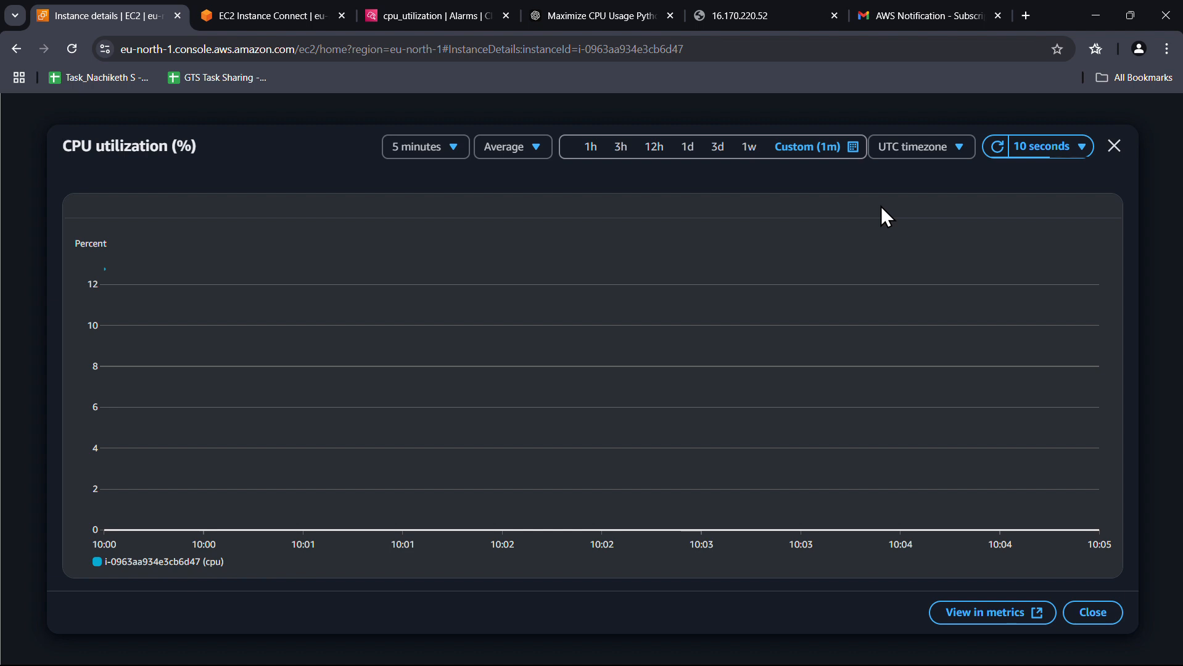
{"action": "left_click", "coordinate": [435, 152]}
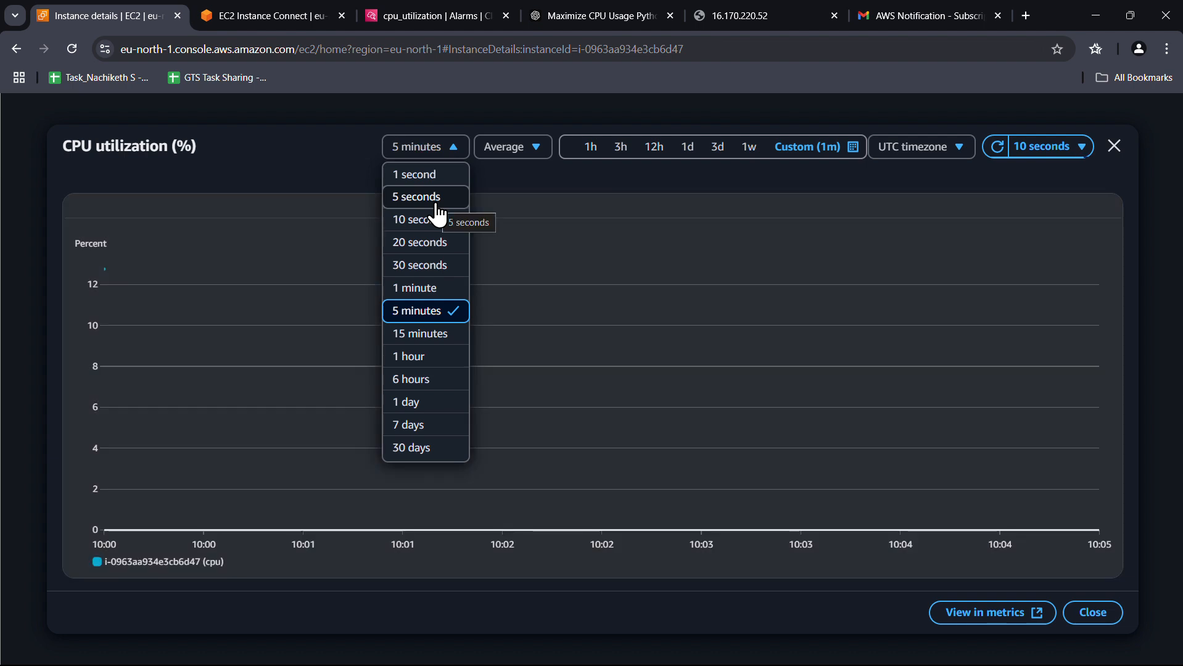
{"action": "left_click", "coordinate": [438, 199]}
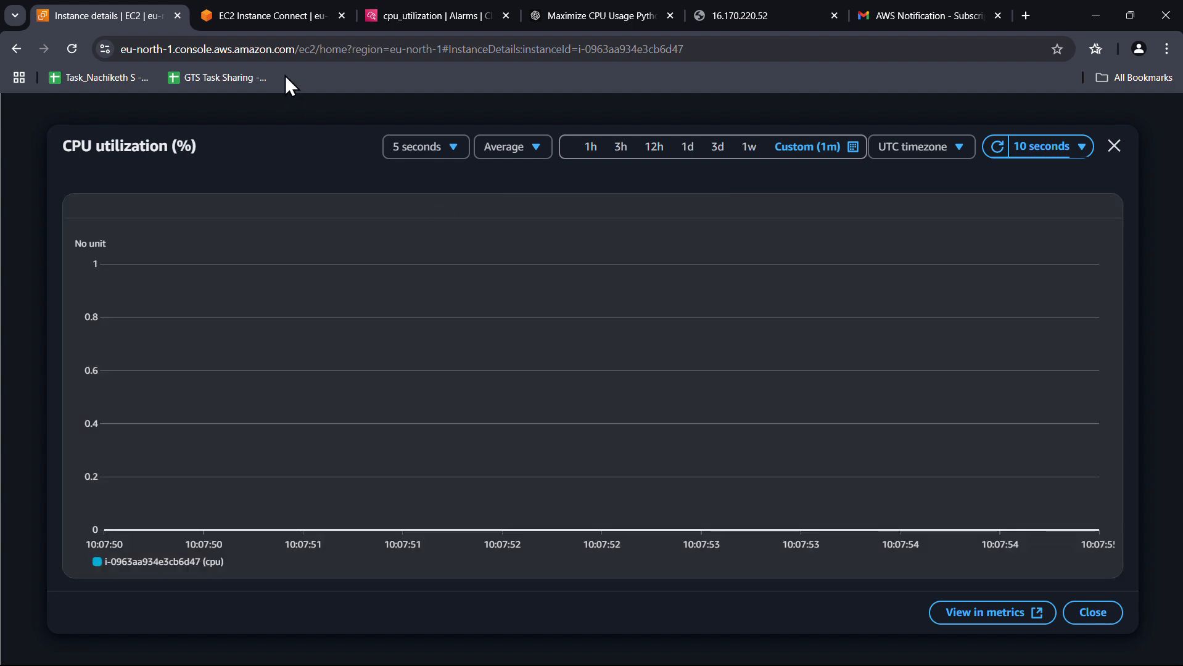
{"action": "left_click", "coordinate": [425, 9]}
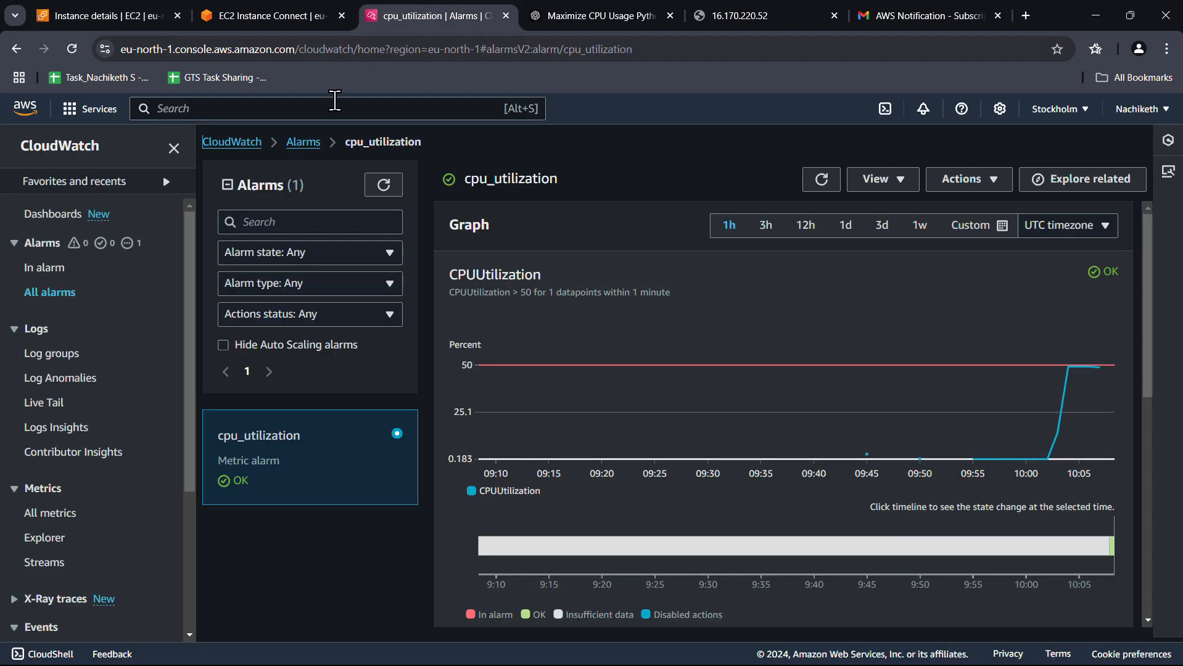
Filter CloudWatch alarms to In alarm and refresh repeatedly, confirming none are firing
{"action": "left_click", "coordinate": [45, 269]}
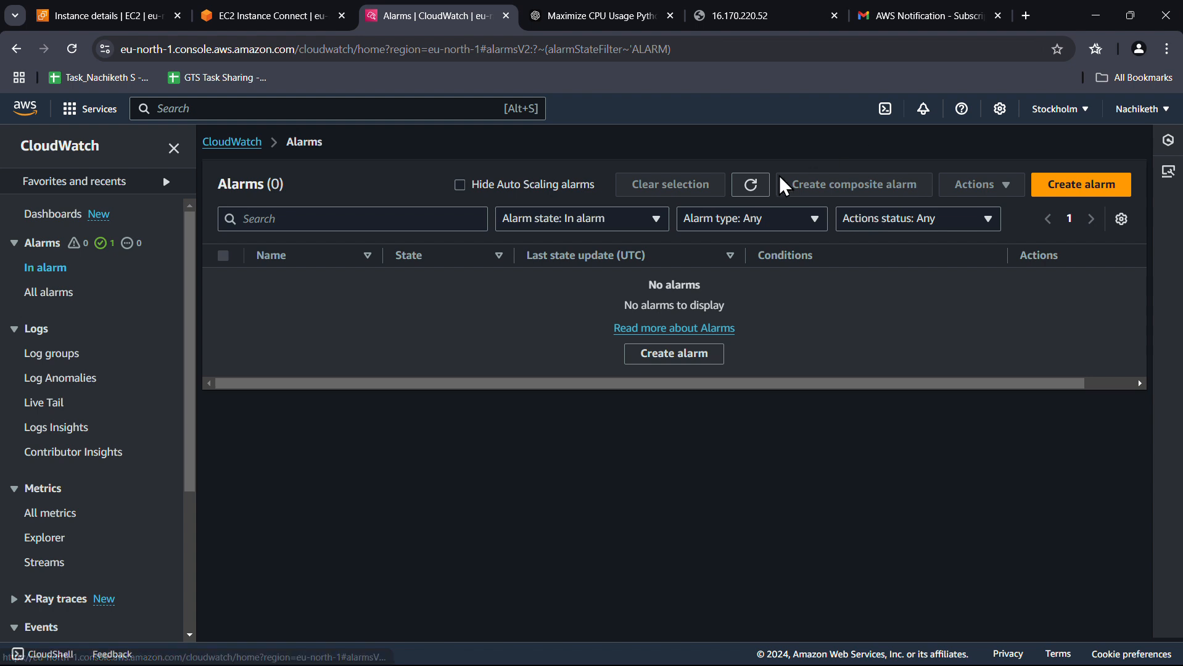
{"action": "left_click", "coordinate": [751, 184]}
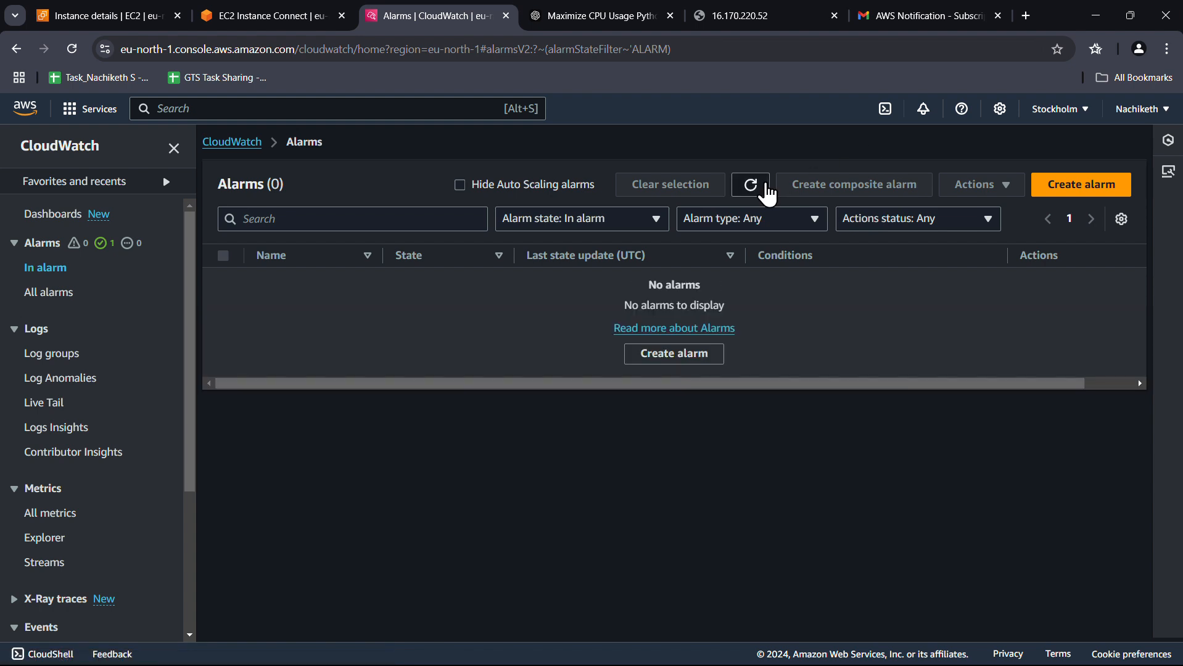
{"action": "left_click", "coordinate": [768, 188]}
{"action": "left_click", "coordinate": [768, 189]}
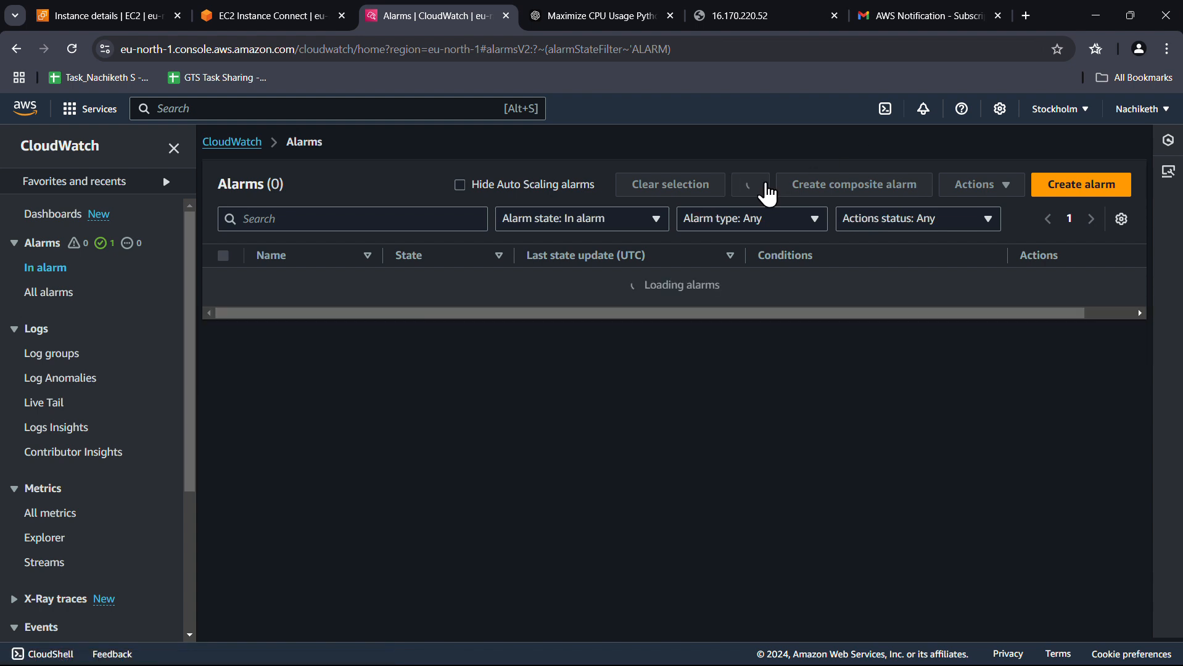
{"action": "left_click", "coordinate": [768, 189]}
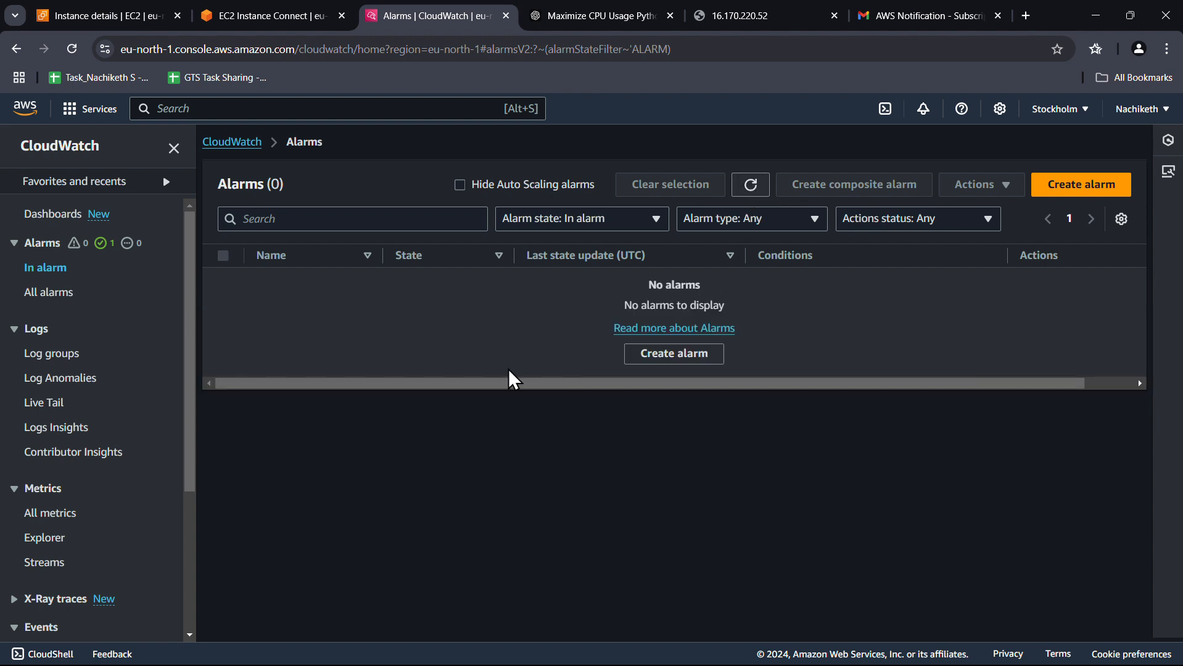
Show all alarms and open cpu_utilization's details, reviewing its OK state
{"action": "left_click", "coordinate": [65, 291]}
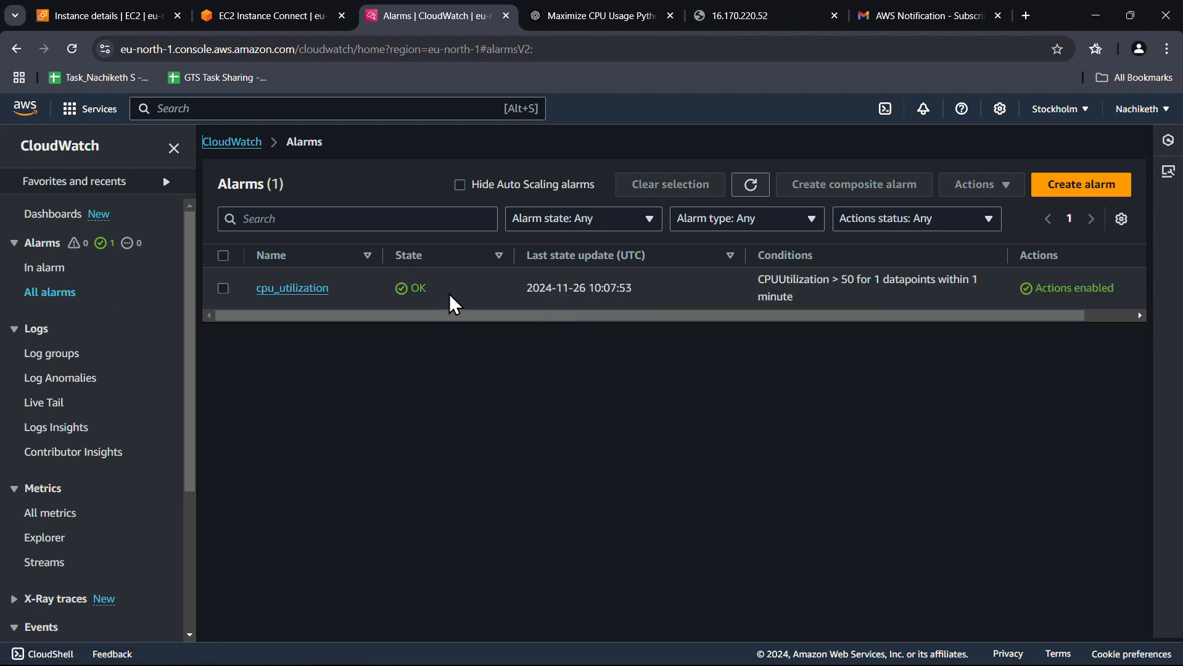
{"action": "left_click_drag", "start_coordinate": [422, 316], "coordinate": [478, 316]}
{"action": "left_click", "coordinate": [251, 287]}
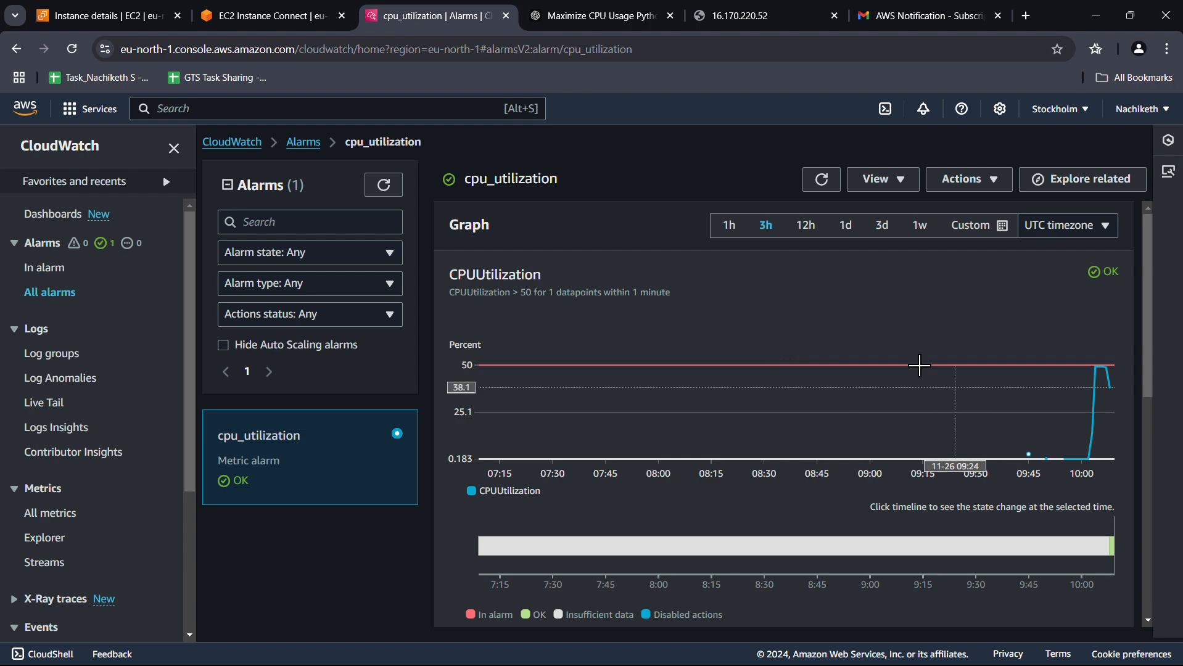
{"action": "scroll", "coordinate": [818, 361], "scroll_direction": "down", "scroll_amount": 4}
{"action": "scroll", "coordinate": [817, 363], "scroll_direction": "down", "scroll_amount": 4}
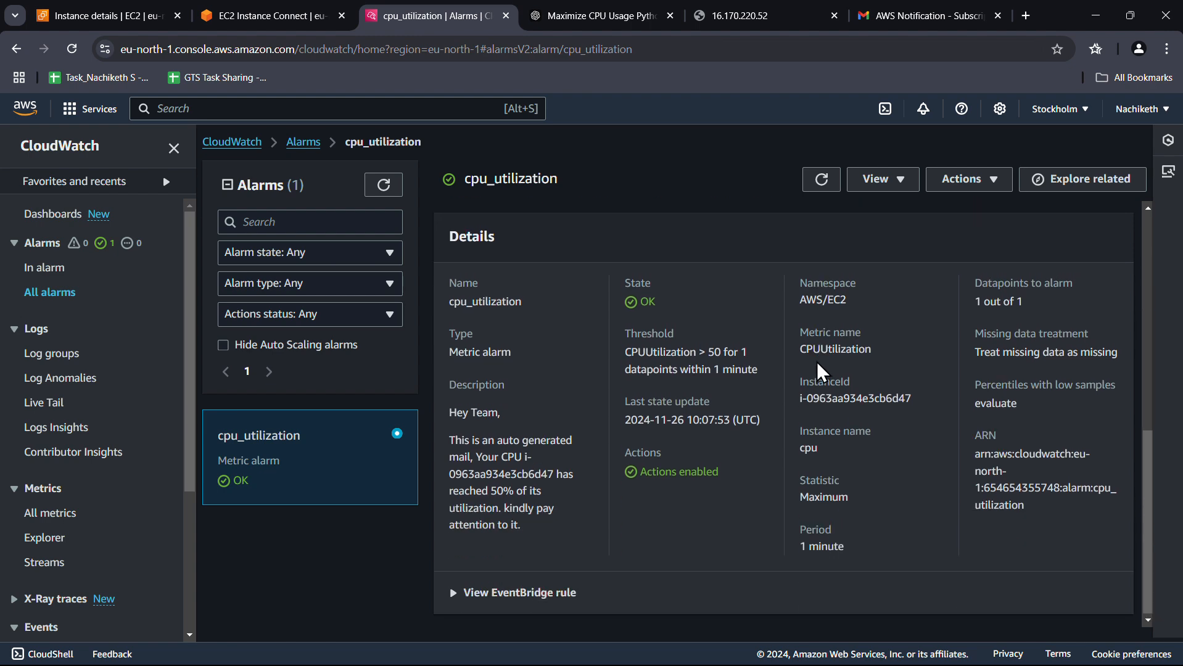
{"action": "scroll", "coordinate": [817, 363], "scroll_direction": "up", "scroll_amount": 8}
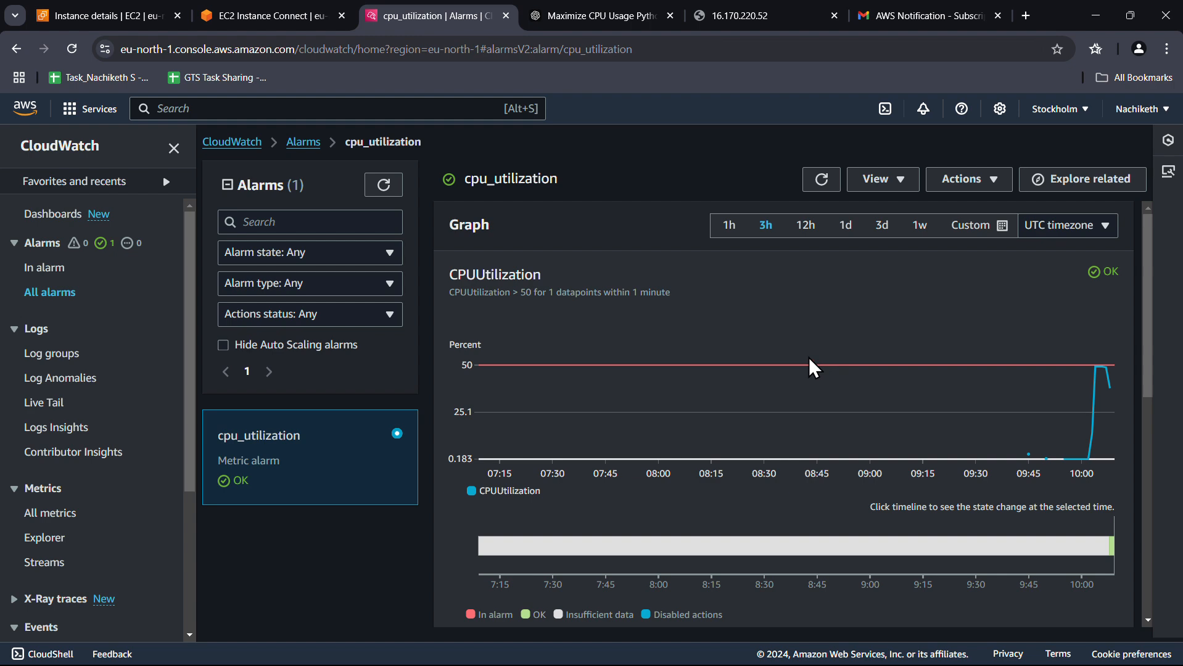
Refresh the enlarged CPU utilization graph, switch its statistic from Average to Minimum, then close it
{"action": "left_click", "coordinate": [226, 17]}
{"action": "left_click", "coordinate": [87, 16]}
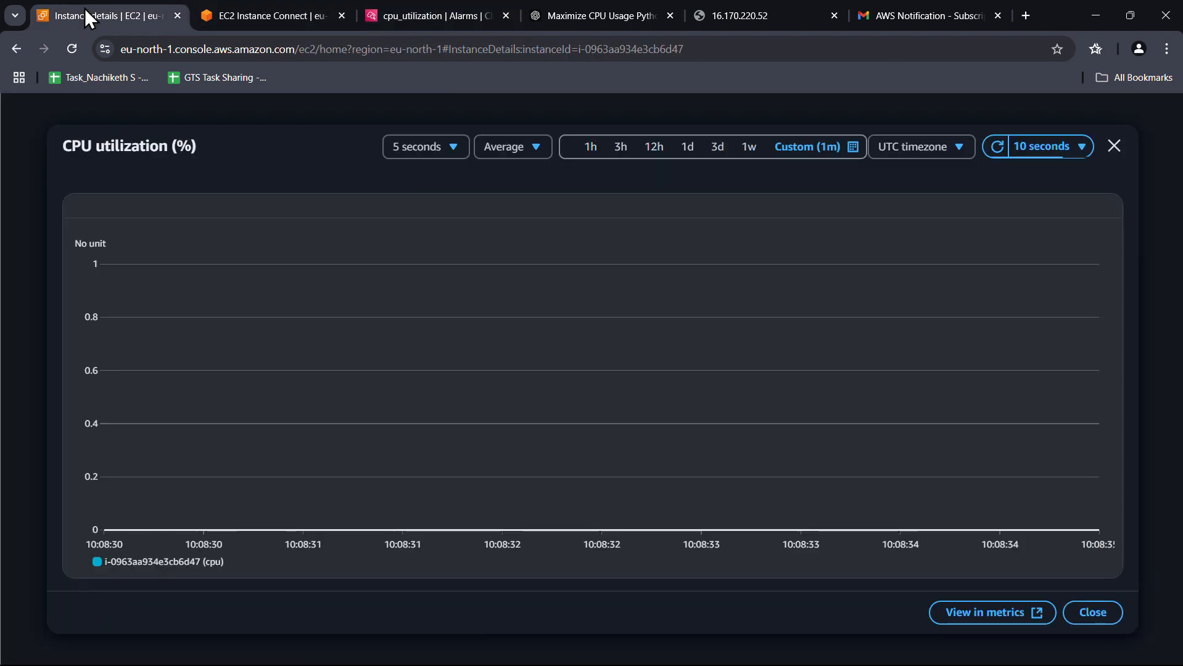
{"action": "left_click", "coordinate": [997, 148]}
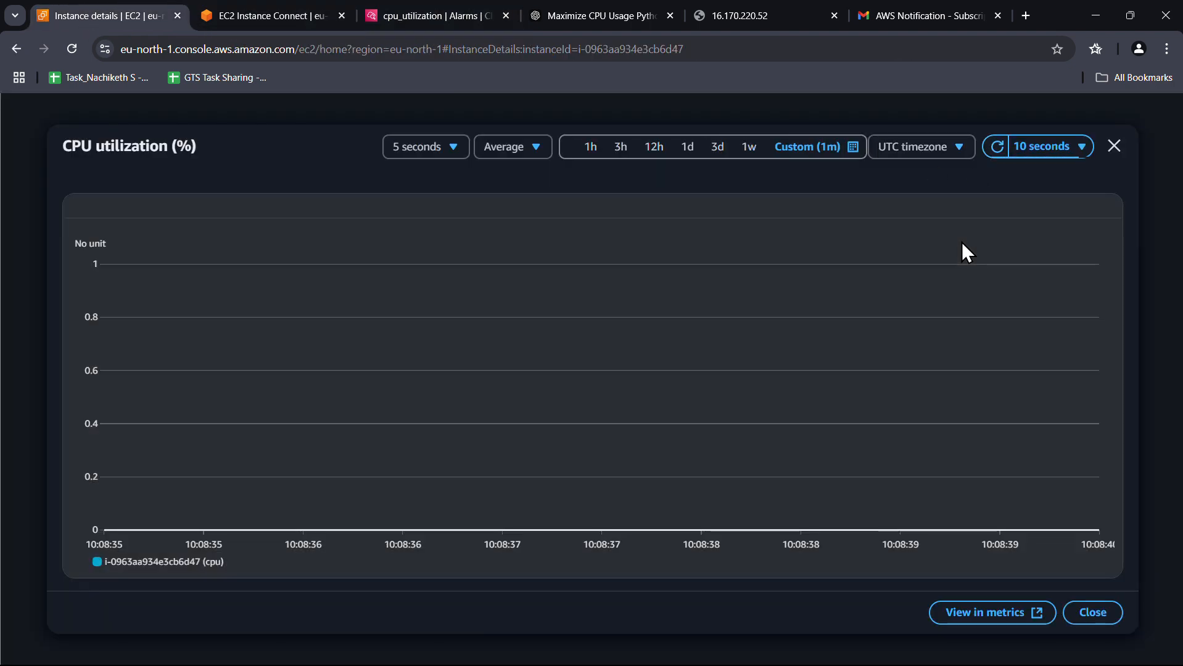
{"action": "left_click", "coordinate": [523, 149]}
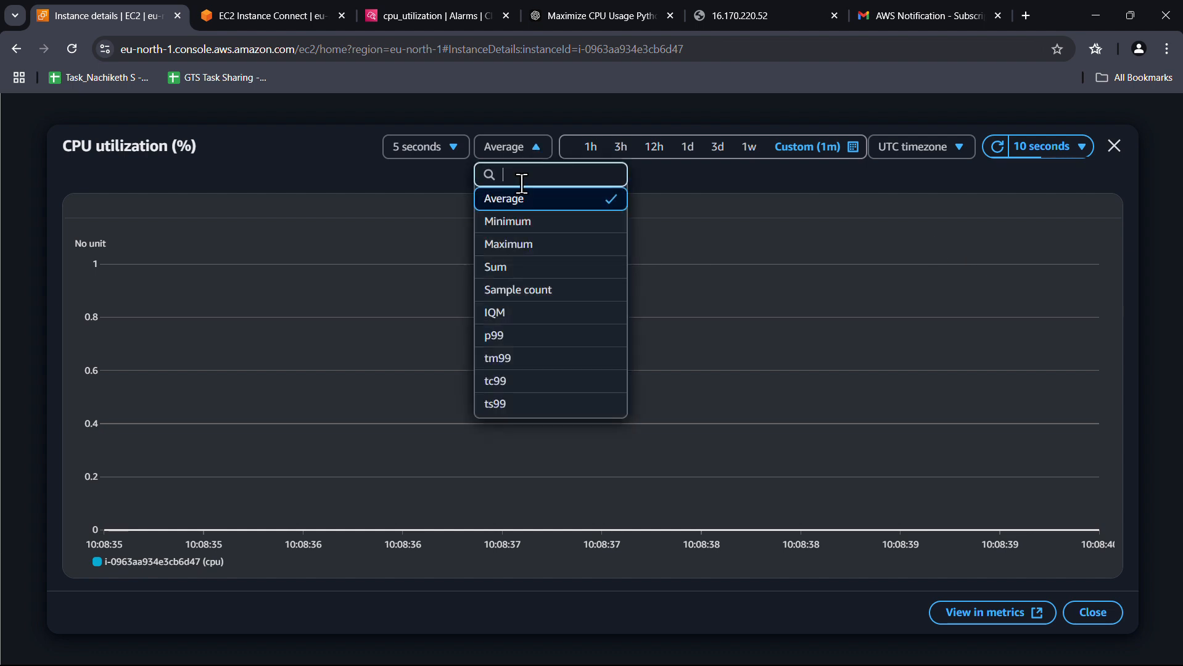
{"action": "left_click", "coordinate": [525, 225]}
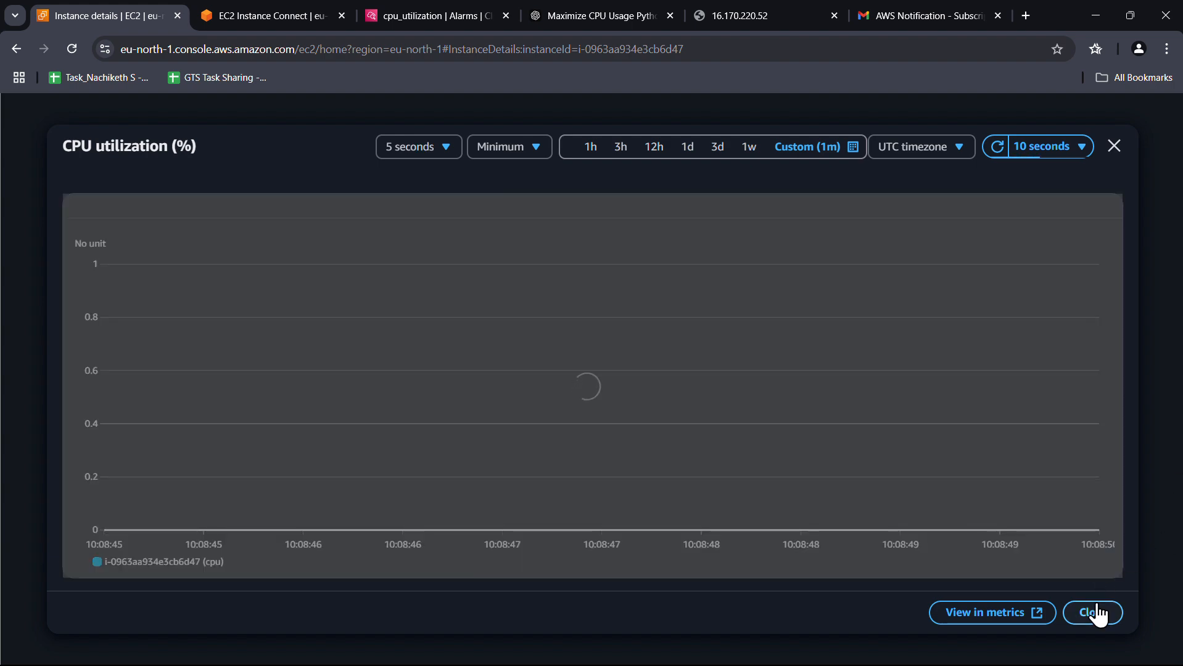
{"action": "left_click", "coordinate": [1093, 612]}
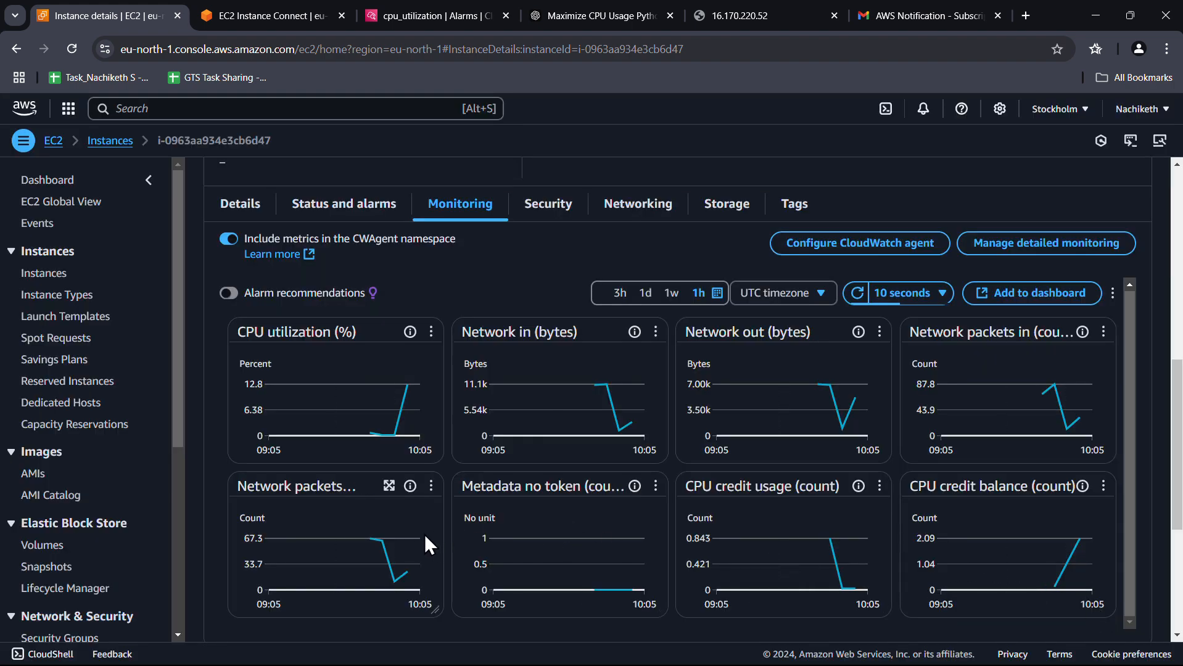
Go from the AWS email back to the Gmail inbox, then check the server, alarm and monitoring tabs
{"action": "mouse_move", "coordinate": [408, 387]}
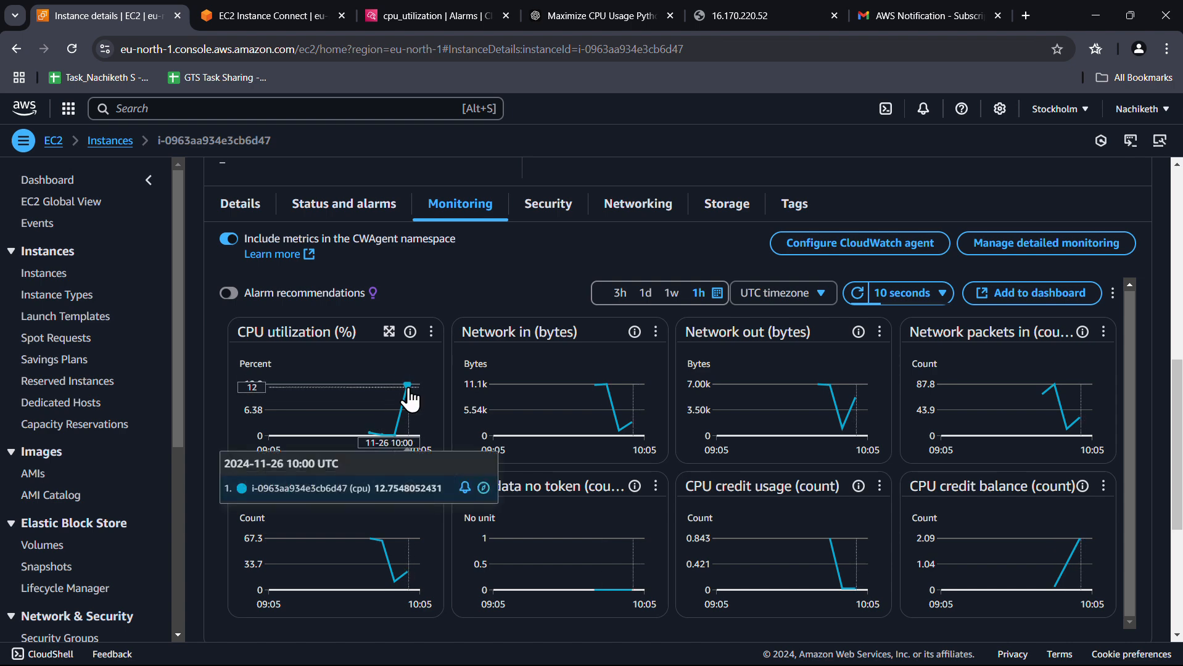
{"action": "left_click", "coordinate": [897, 14]}
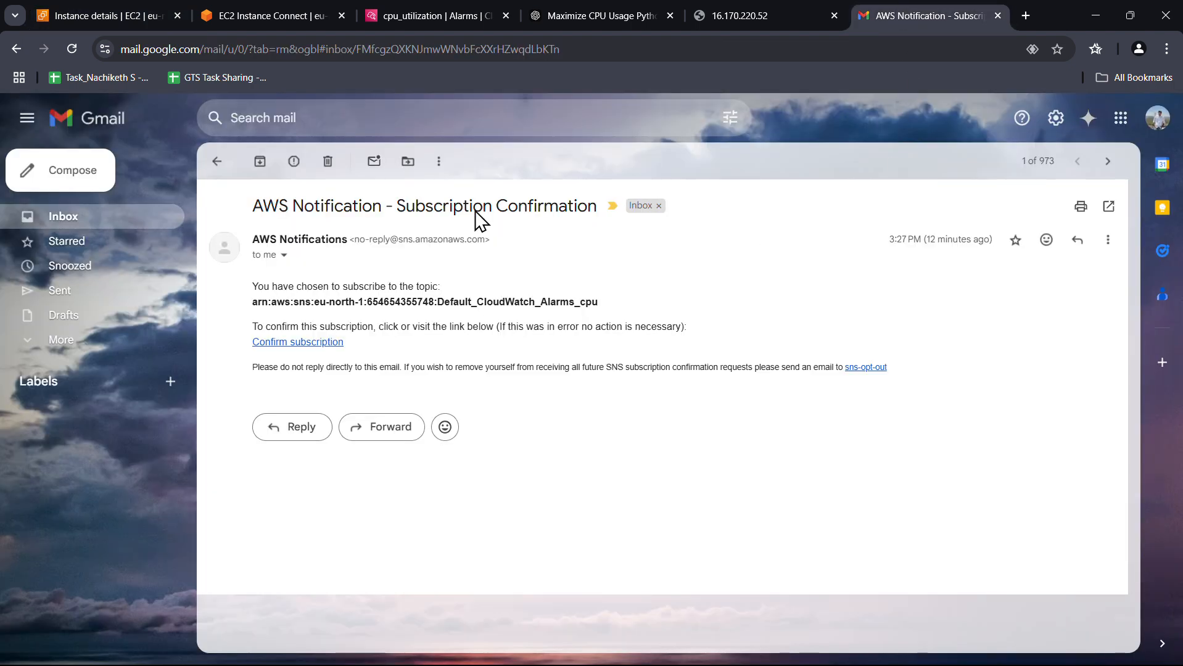
{"action": "left_click", "coordinate": [218, 163]}
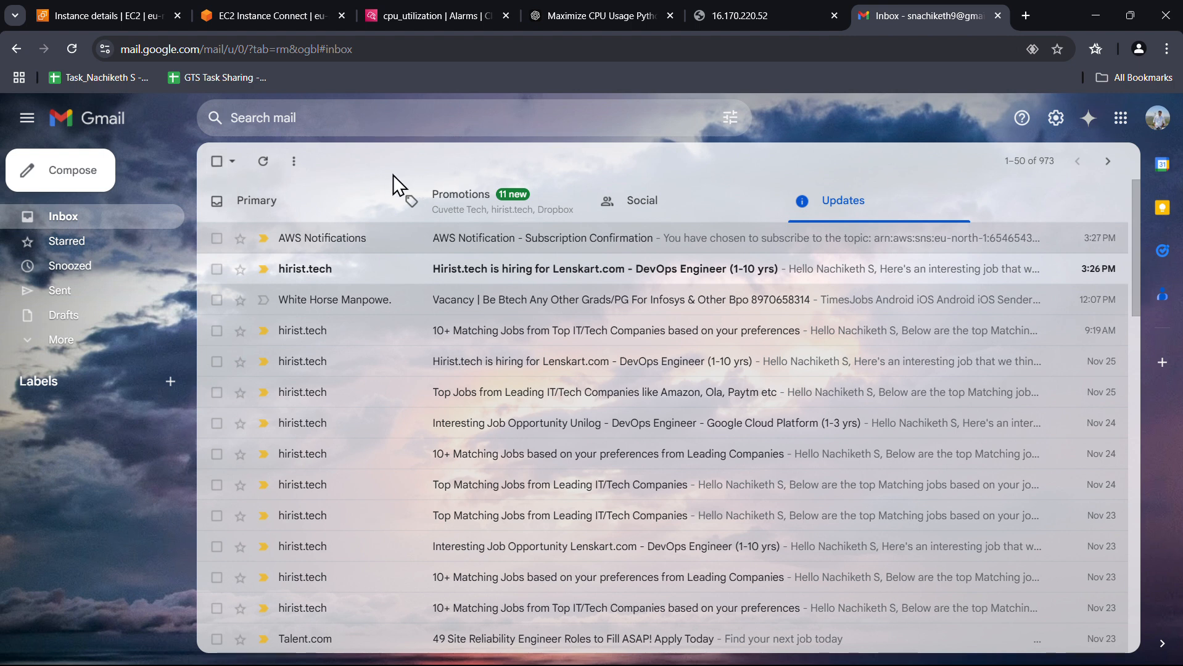
{"action": "left_click", "coordinate": [261, 161]}
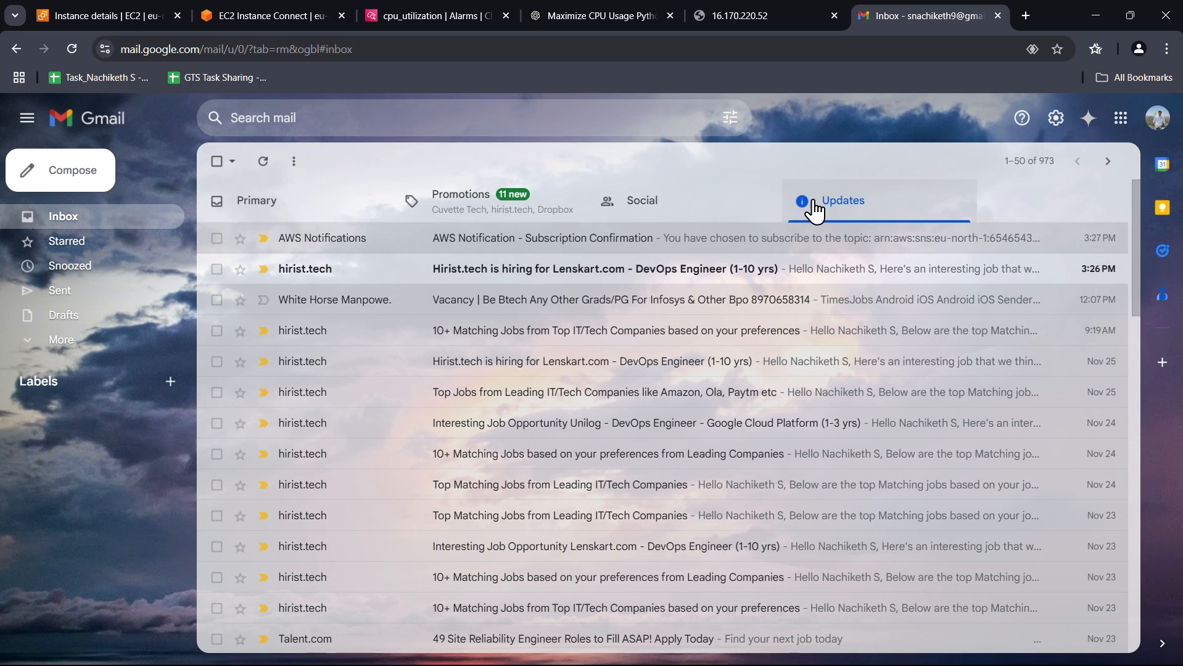
{"action": "left_click", "coordinate": [770, 19]}
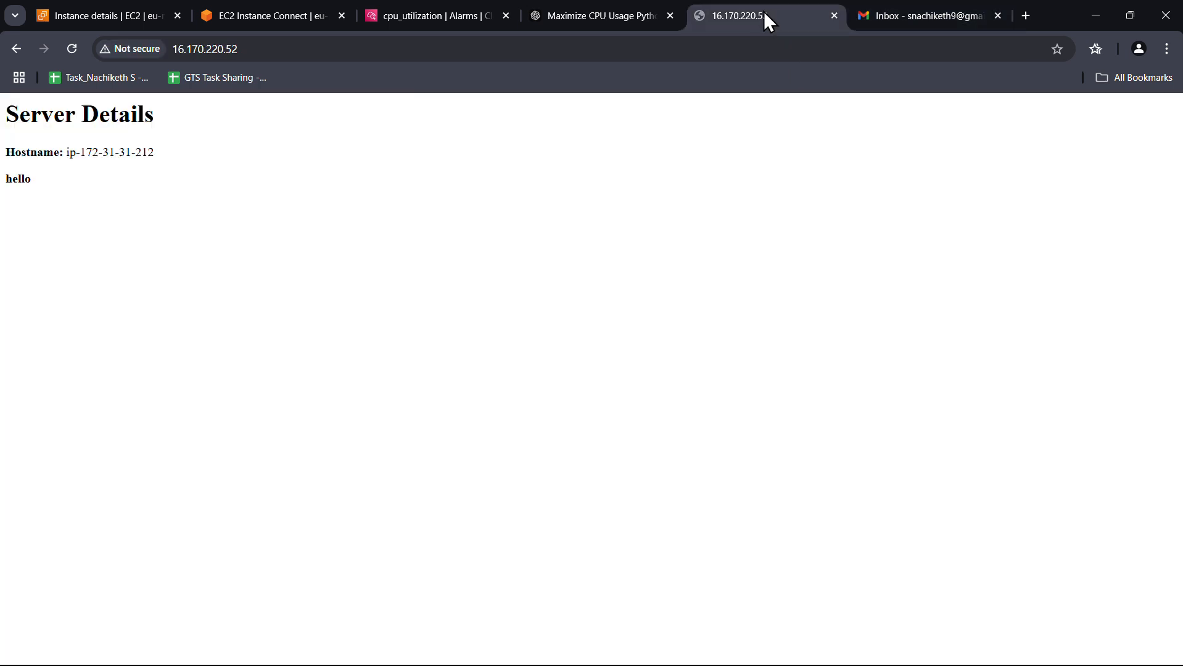
{"action": "left_click", "coordinate": [419, 24]}
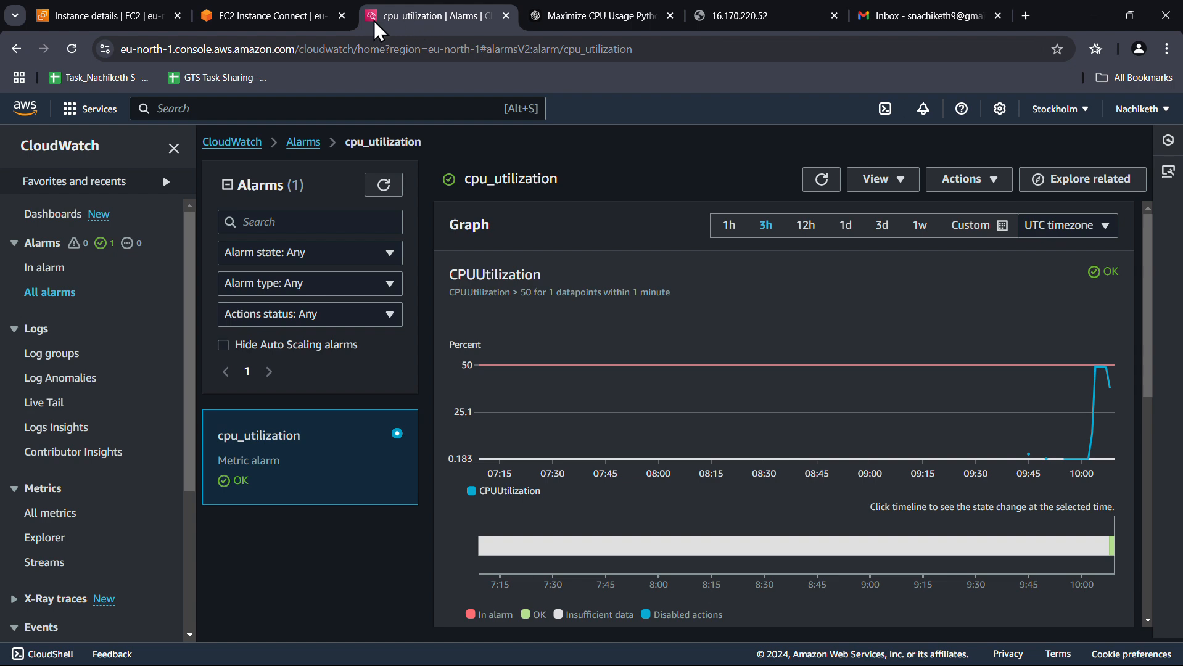
{"action": "left_click", "coordinate": [138, 18]}
Stop the running cpu.py script and open it with vim cpu.py
{"action": "left_click", "coordinate": [285, 19]}
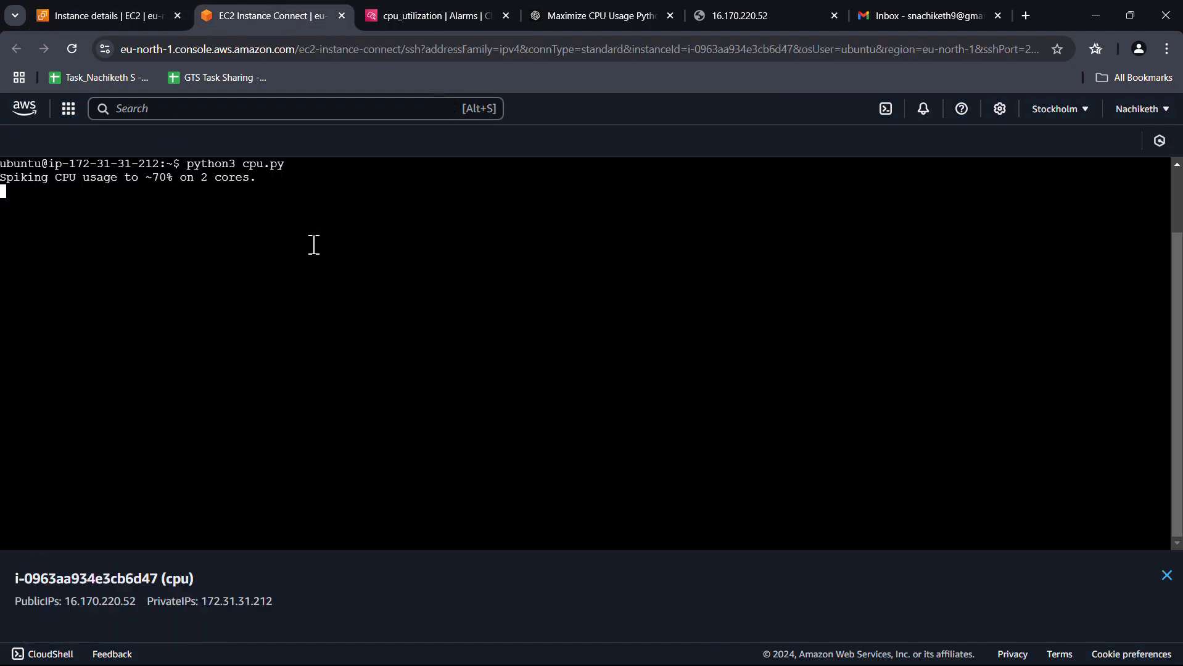
{"action": "key", "text": "ctrl+c"}
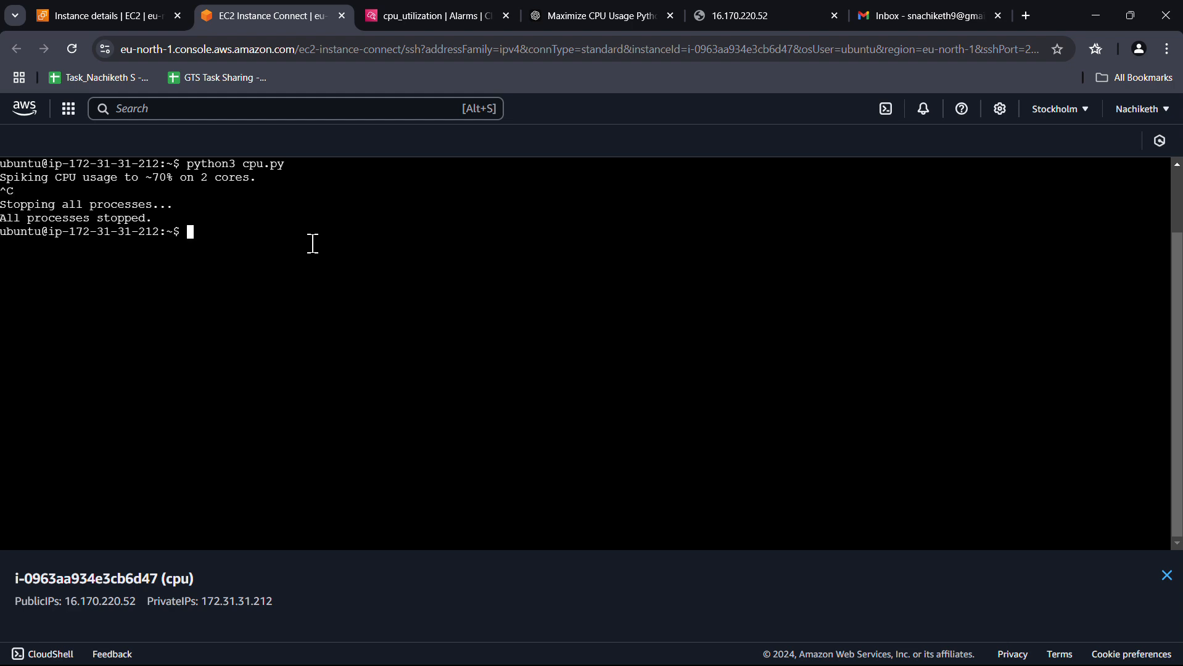
{"action": "type", "text": "vim cpu.py"}
{"action": "key", "text": "Return"}
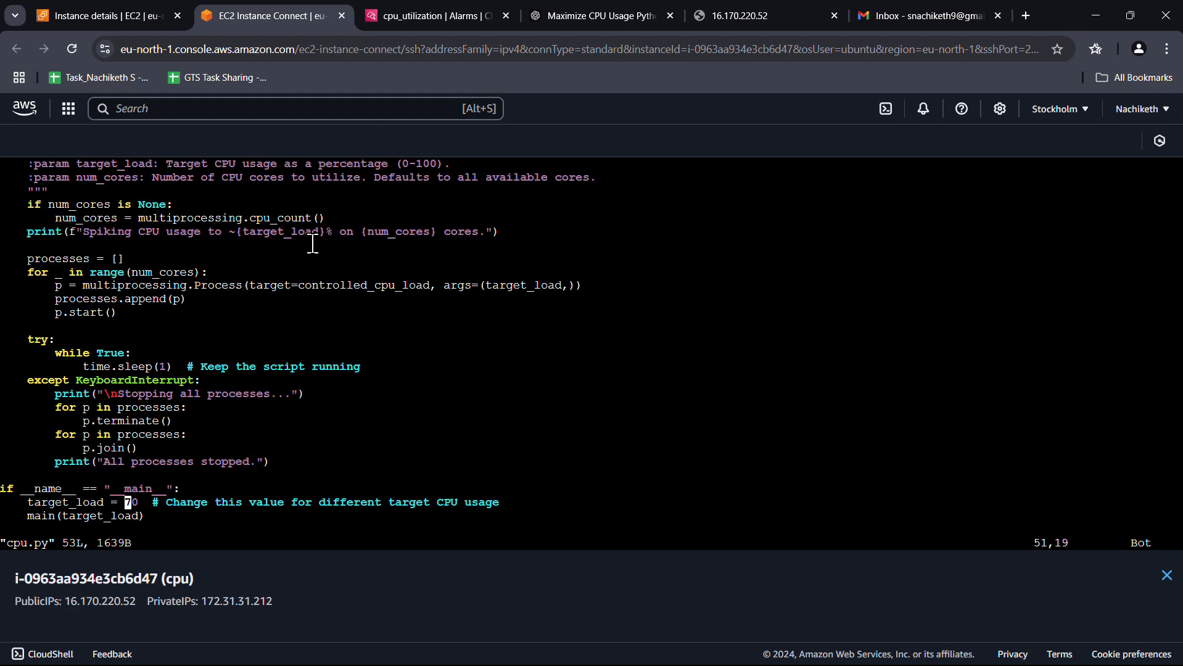
Change target_load from 70 to 80, save with :wq, and rerun python3 cpu.py
{"action": "key", "text": "i"}
{"action": "key", "text": "Down"}
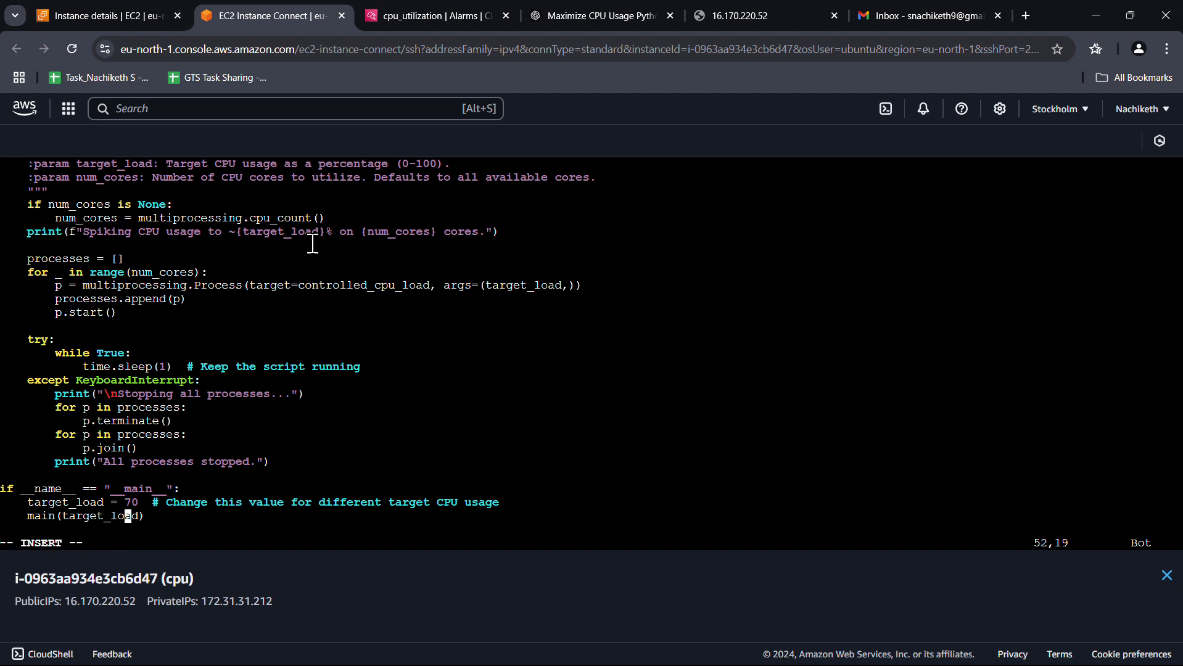
{"action": "key", "text": "Up"}
{"action": "key", "text": "Delete"}
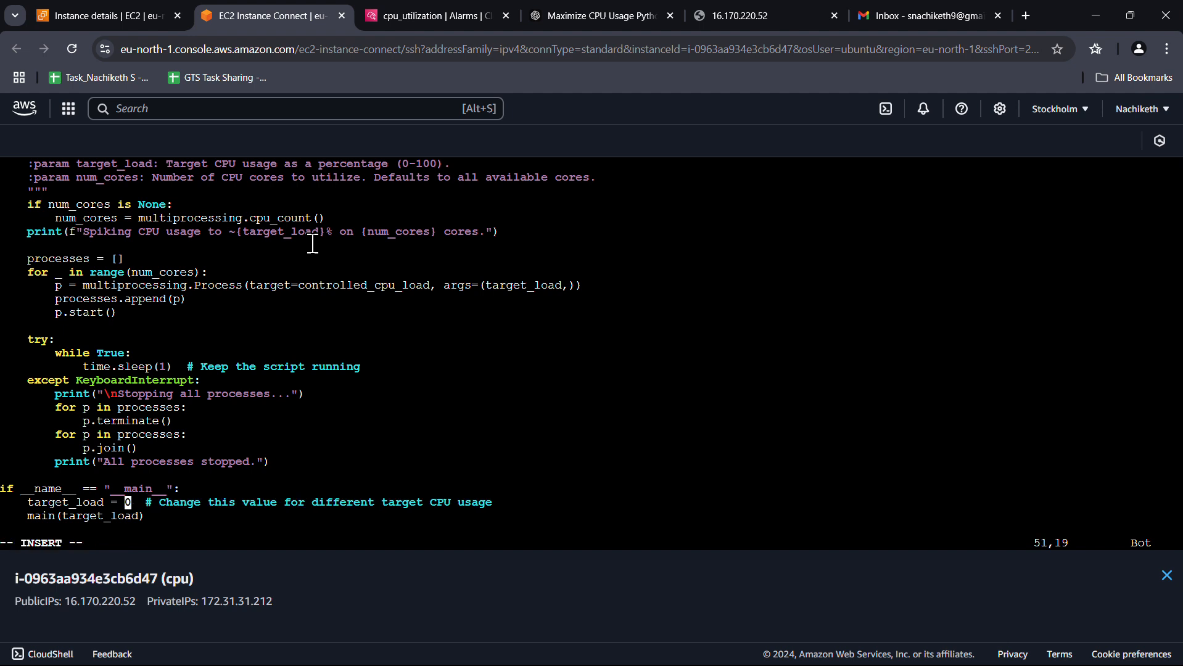
{"action": "type", "text": "8"}
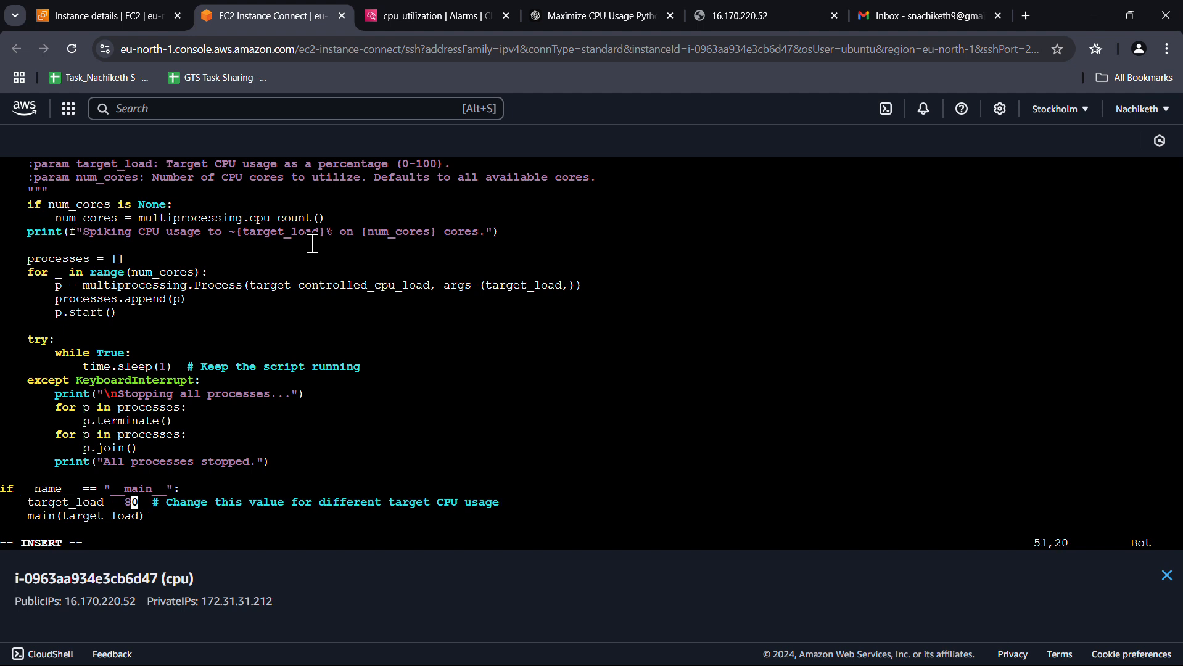
{"action": "key", "text": "Escape"}
{"action": "type", "text": ":wq"}
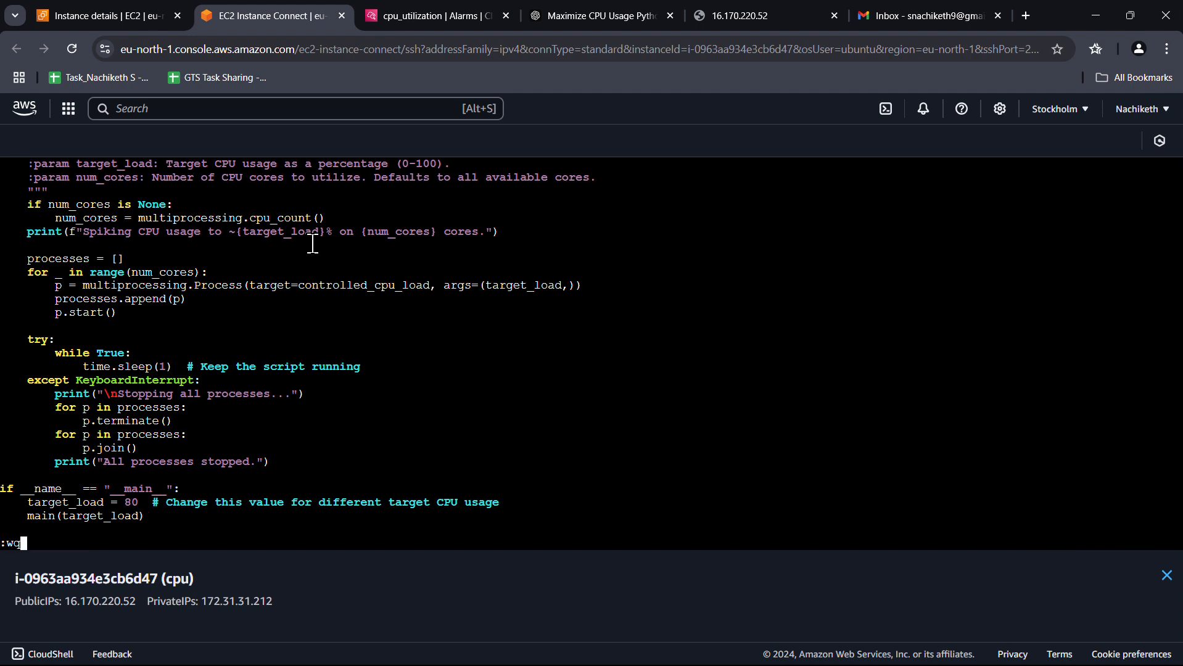
{"action": "key", "text": "Return"}
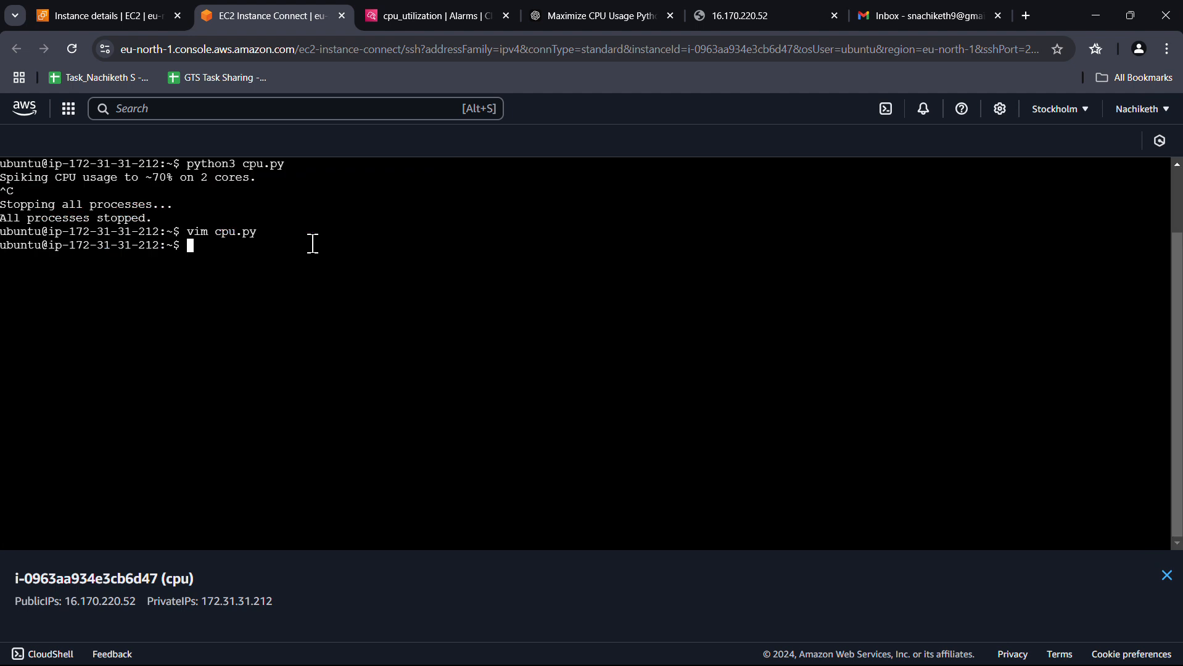
{"action": "key", "text": "Up"}
{"action": "key", "text": "Up"}
{"action": "key", "text": "Return"}
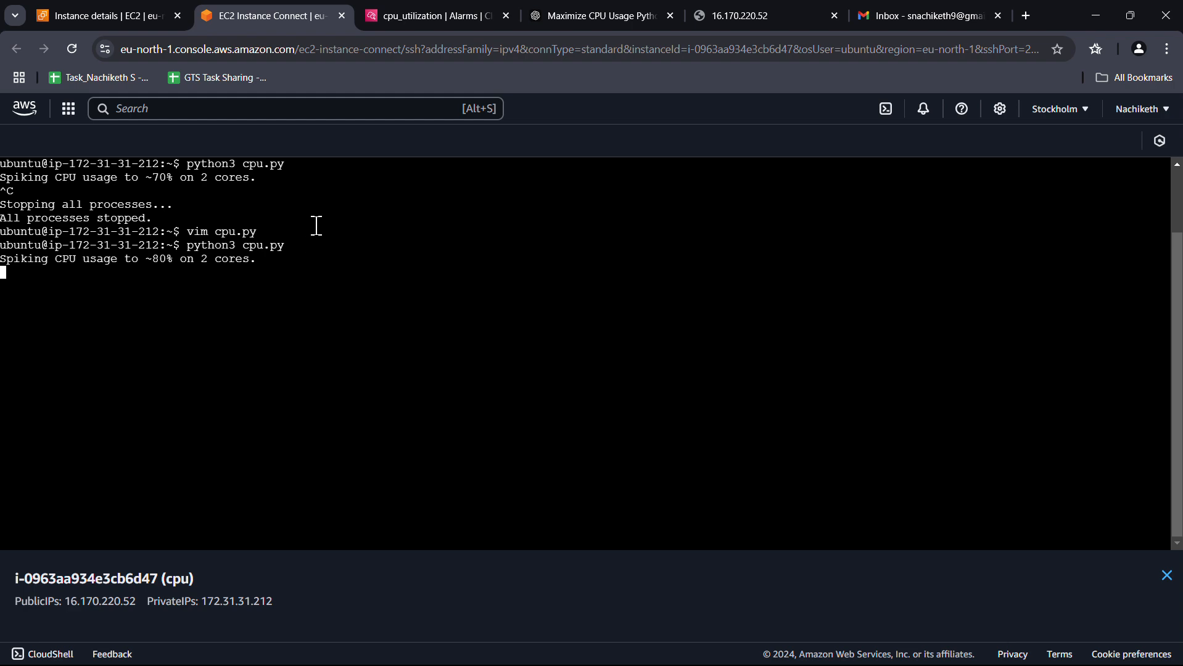
Narrow the instance monitoring charts to the last 3 minutes, then go back to the cpu_utilization alarm
{"action": "left_click", "coordinate": [136, 17]}
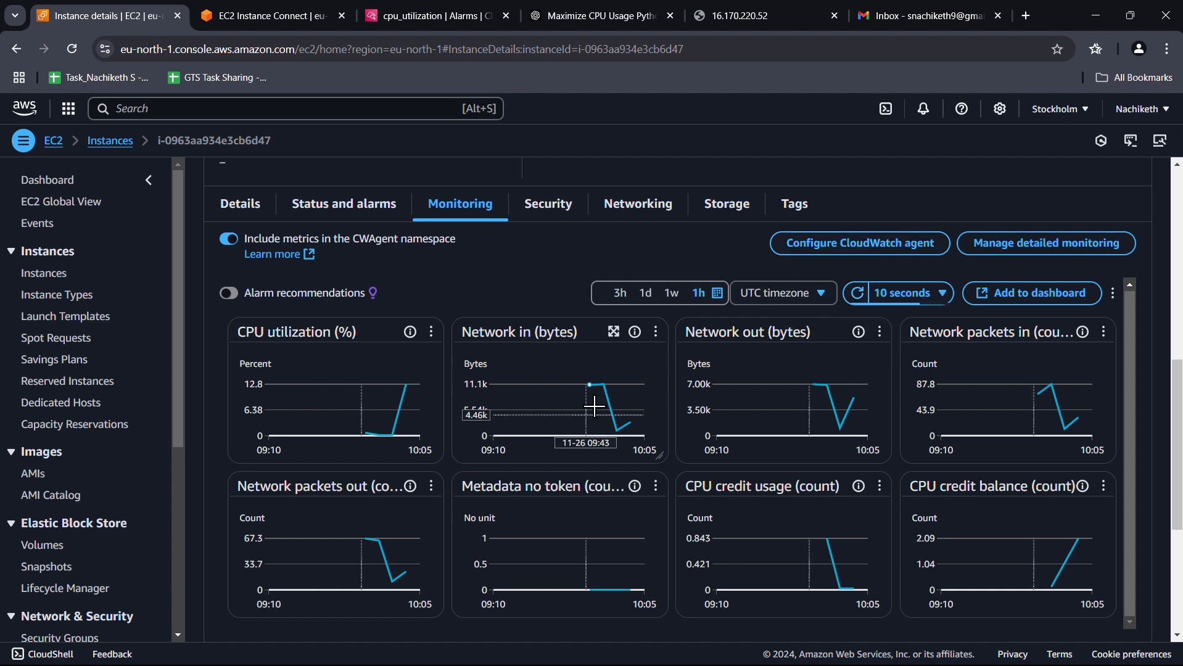
{"action": "left_click", "coordinate": [717, 293]}
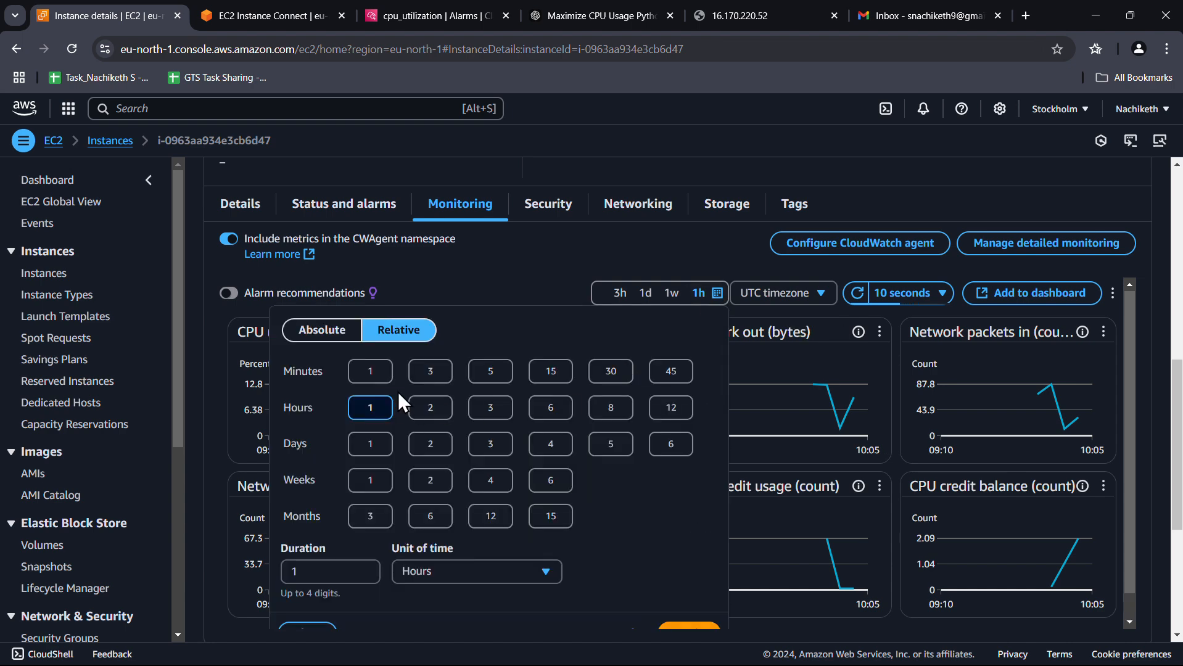
{"action": "left_click", "coordinate": [370, 370]}
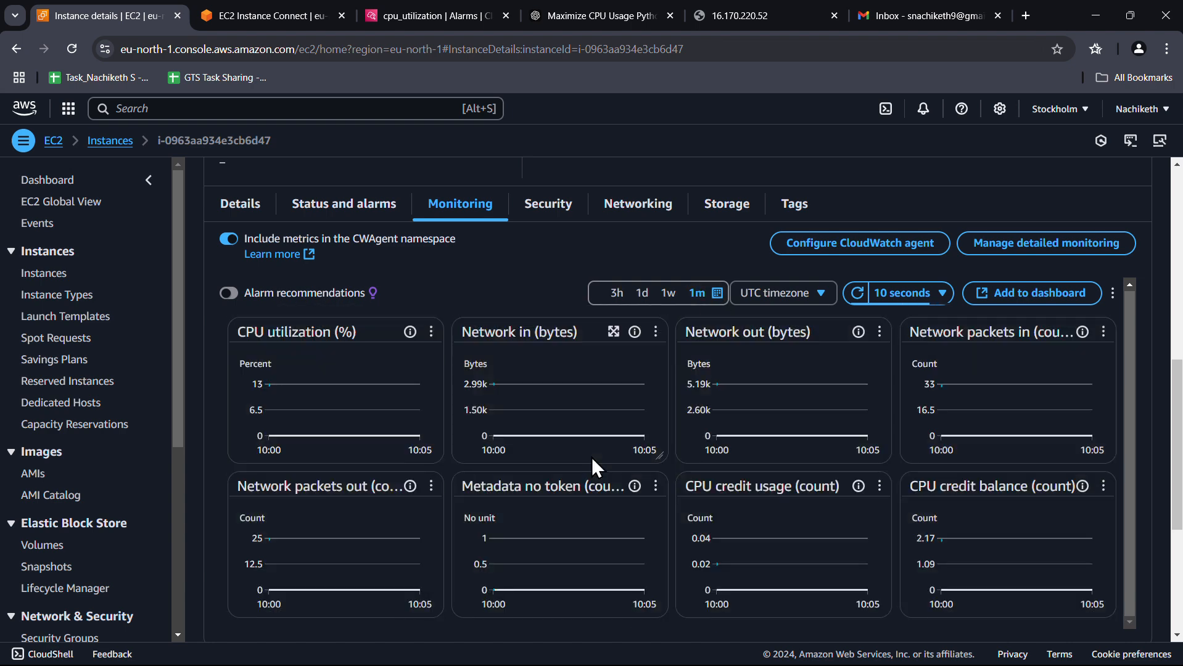
{"action": "left_click", "coordinate": [718, 292]}
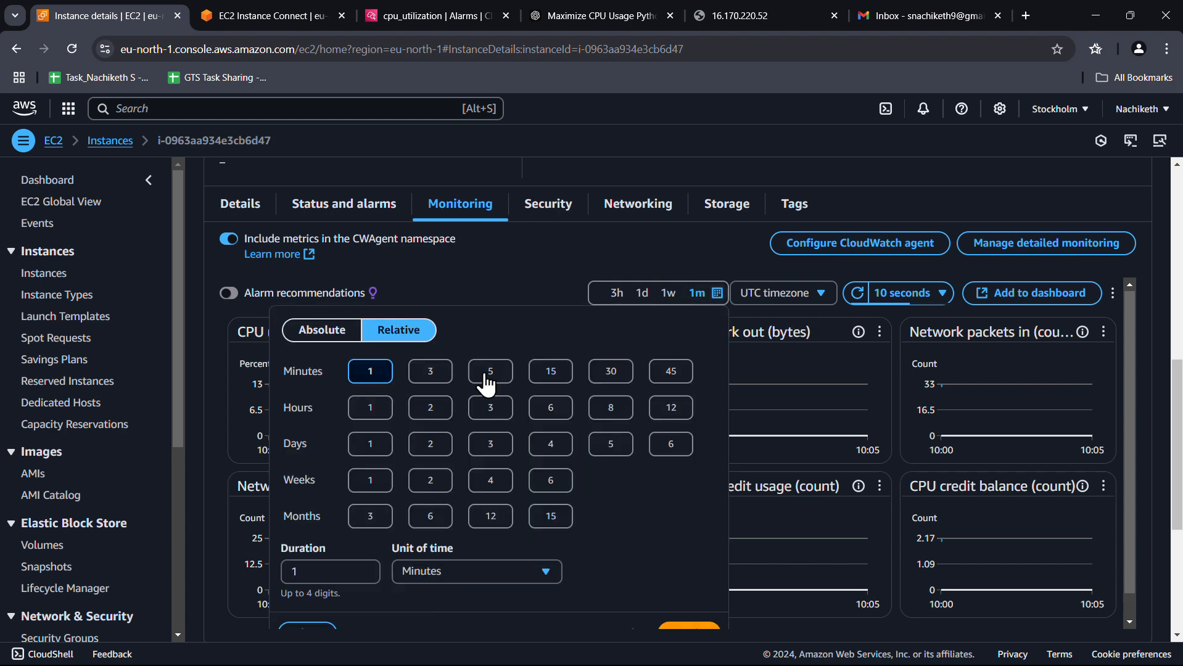
{"action": "left_click", "coordinate": [424, 372]}
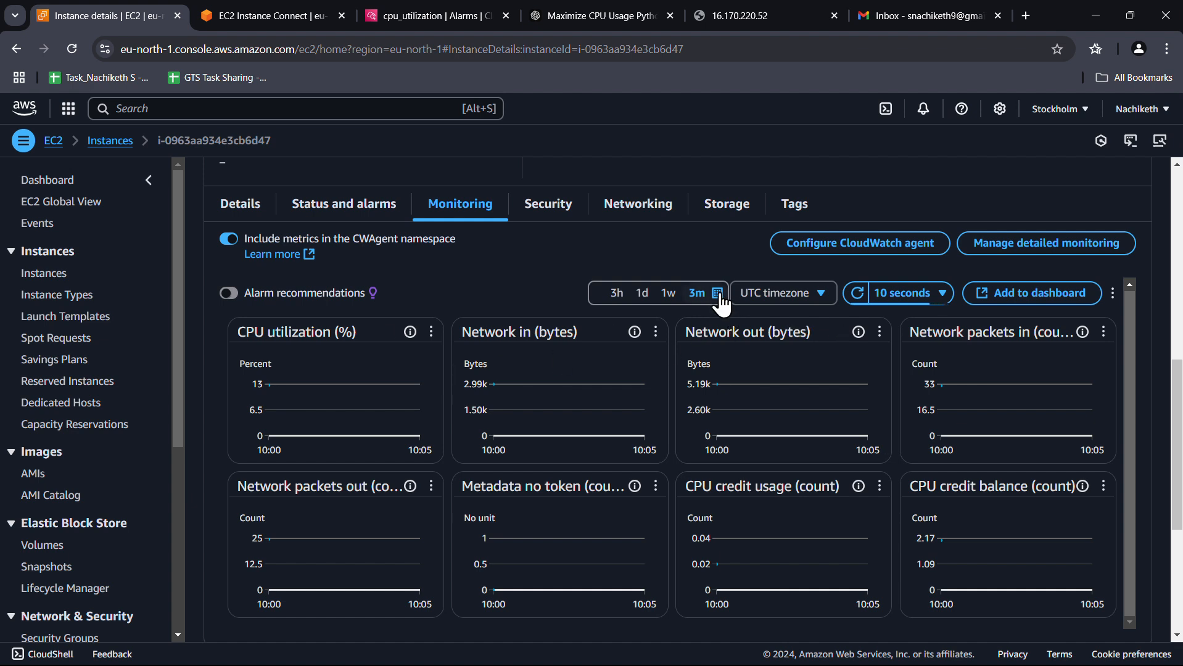
{"action": "scroll", "coordinate": [706, 403], "scroll_direction": "down", "scroll_amount": 3}
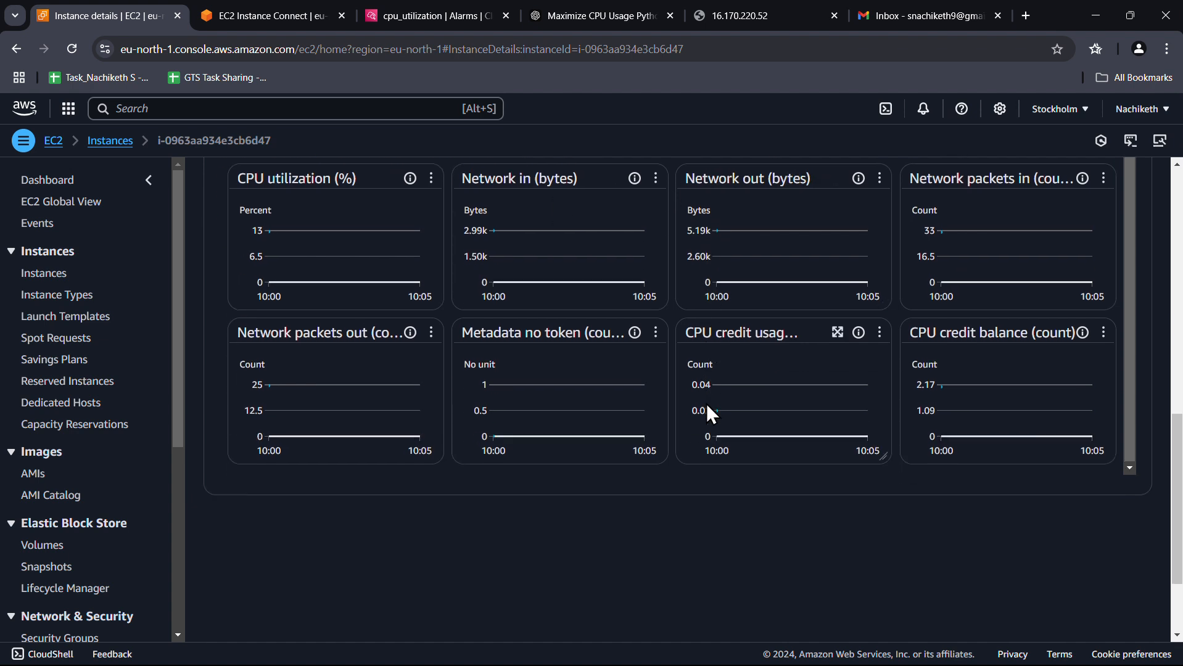
{"action": "scroll", "coordinate": [706, 403], "scroll_direction": "up", "scroll_amount": 3}
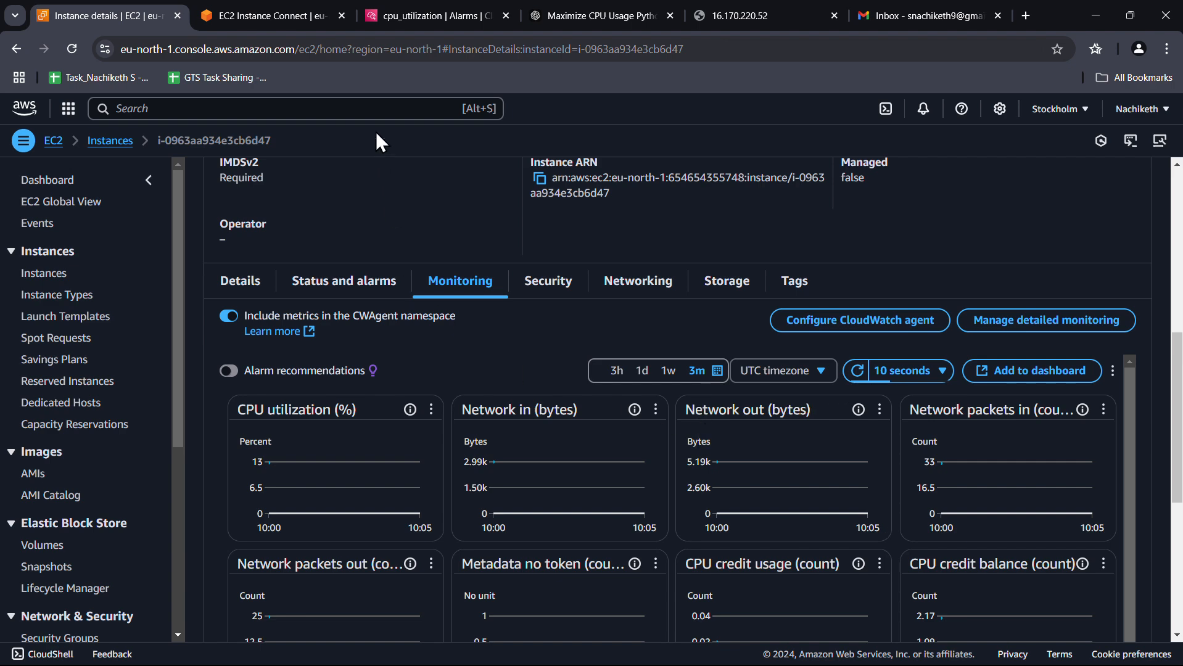
{"action": "left_click", "coordinate": [395, 16]}
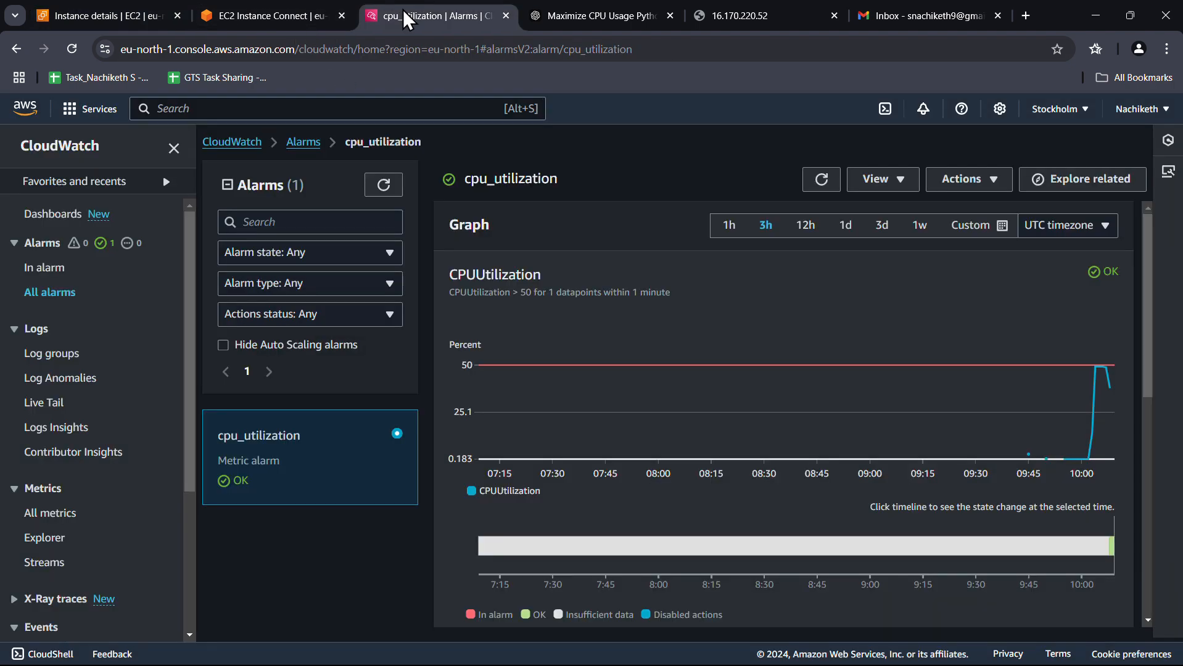
Refresh the cpu_utilization alarm to see it In alarm near 69% CPU, then list firing alarms
{"action": "left_click", "coordinate": [826, 177]}
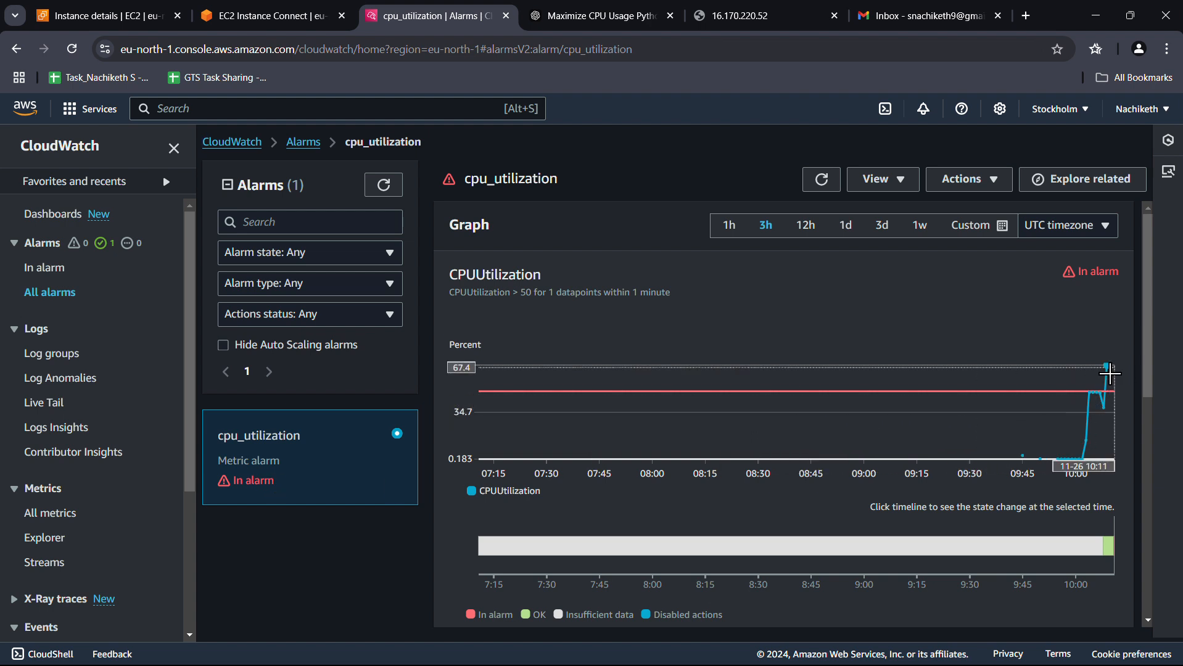
{"action": "mouse_move", "coordinate": [1111, 378]}
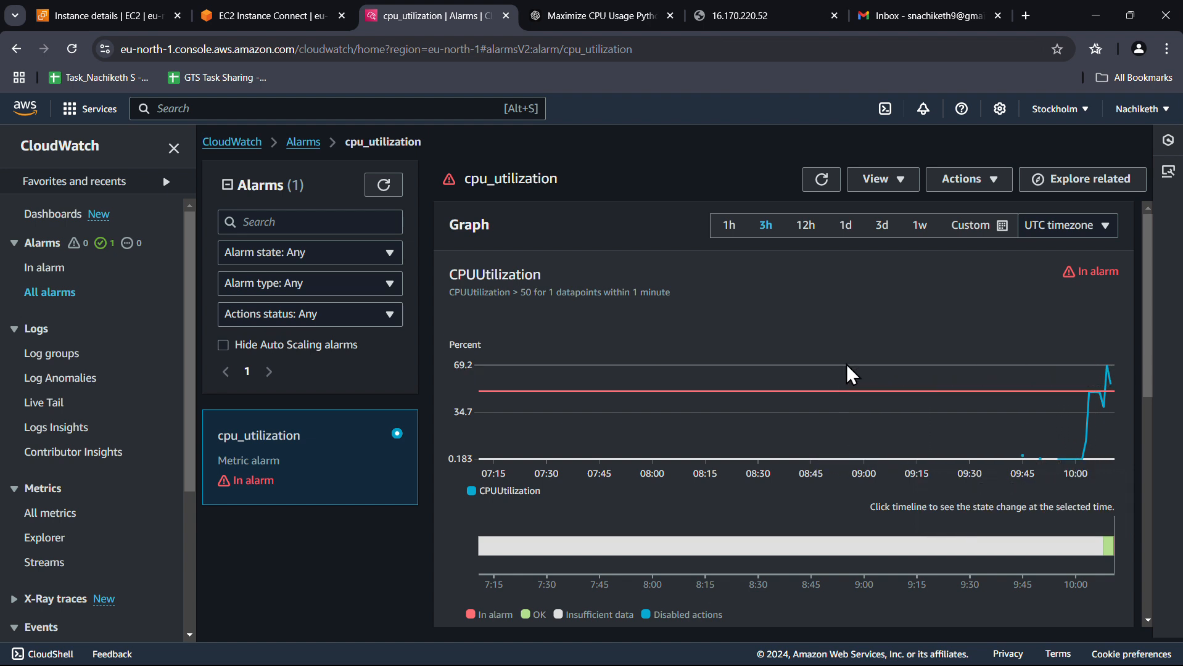
{"action": "left_click", "coordinate": [49, 269]}
Confirm cpu_utilization appears under In alarm, then check Gmail for the new ALARM email
{"action": "left_click", "coordinate": [750, 185]}
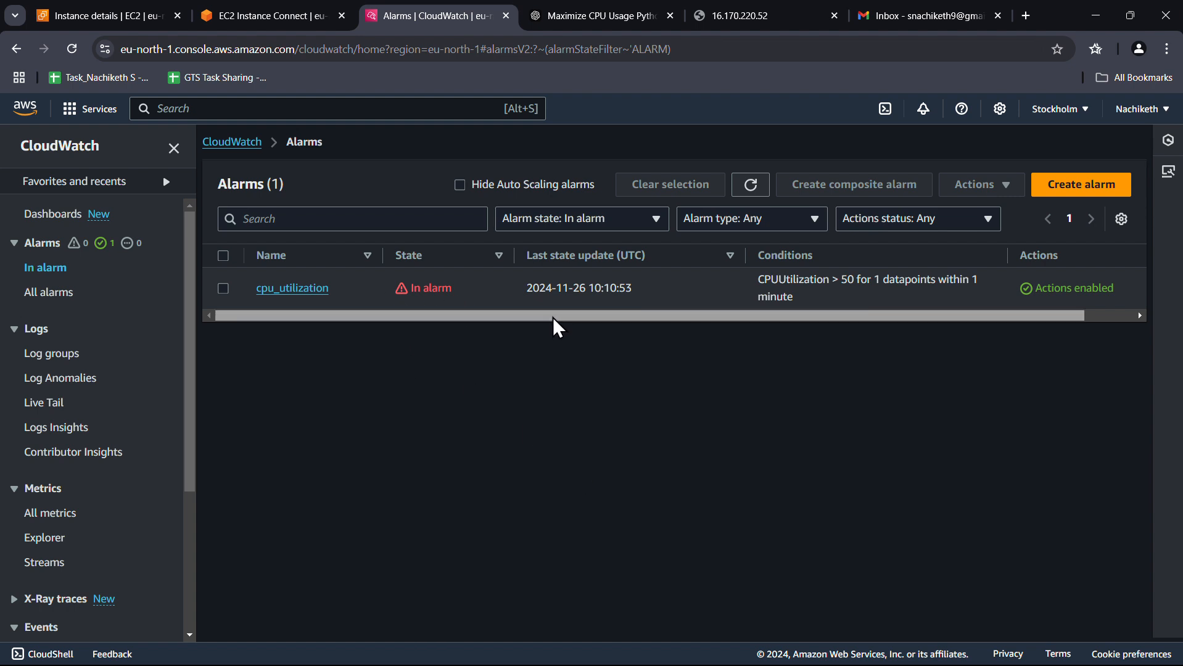
{"action": "left_click_drag", "start_coordinate": [555, 317], "coordinate": [559, 341]}
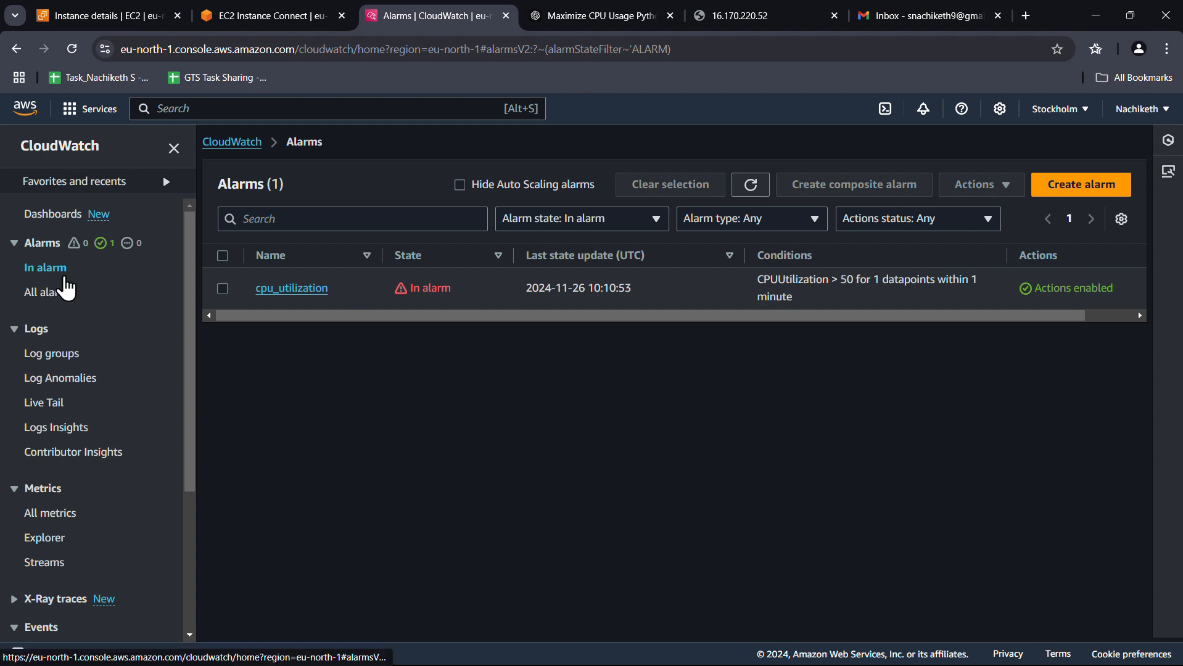
{"action": "left_click", "coordinate": [70, 296]}
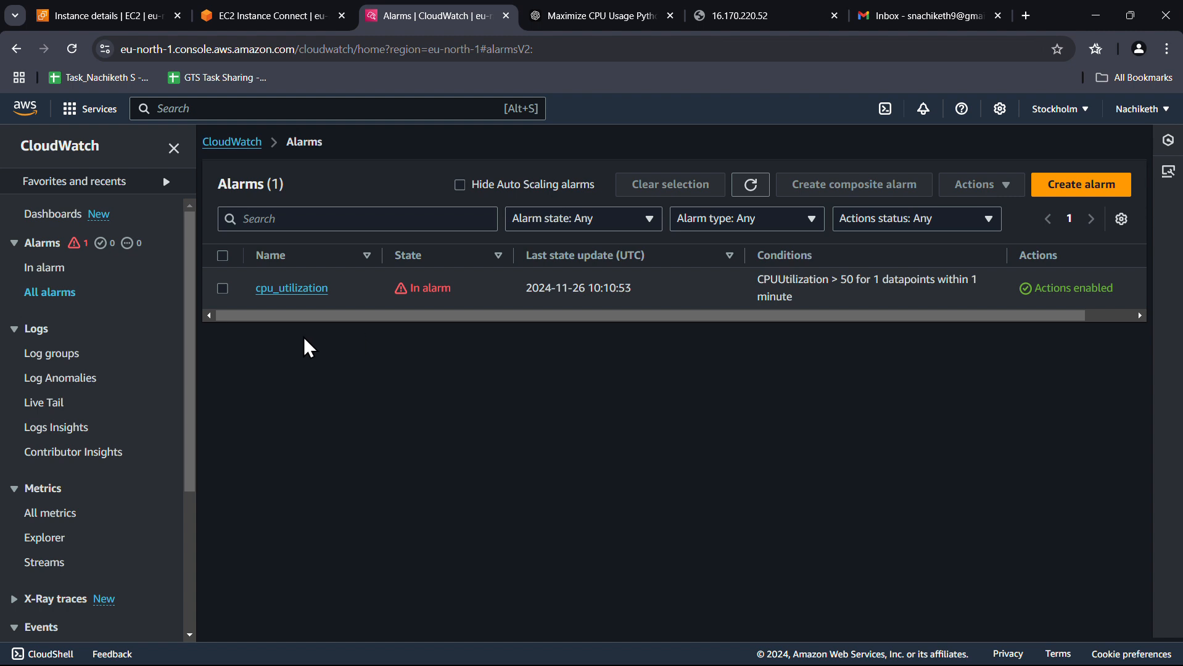
{"action": "left_click", "coordinate": [58, 272]}
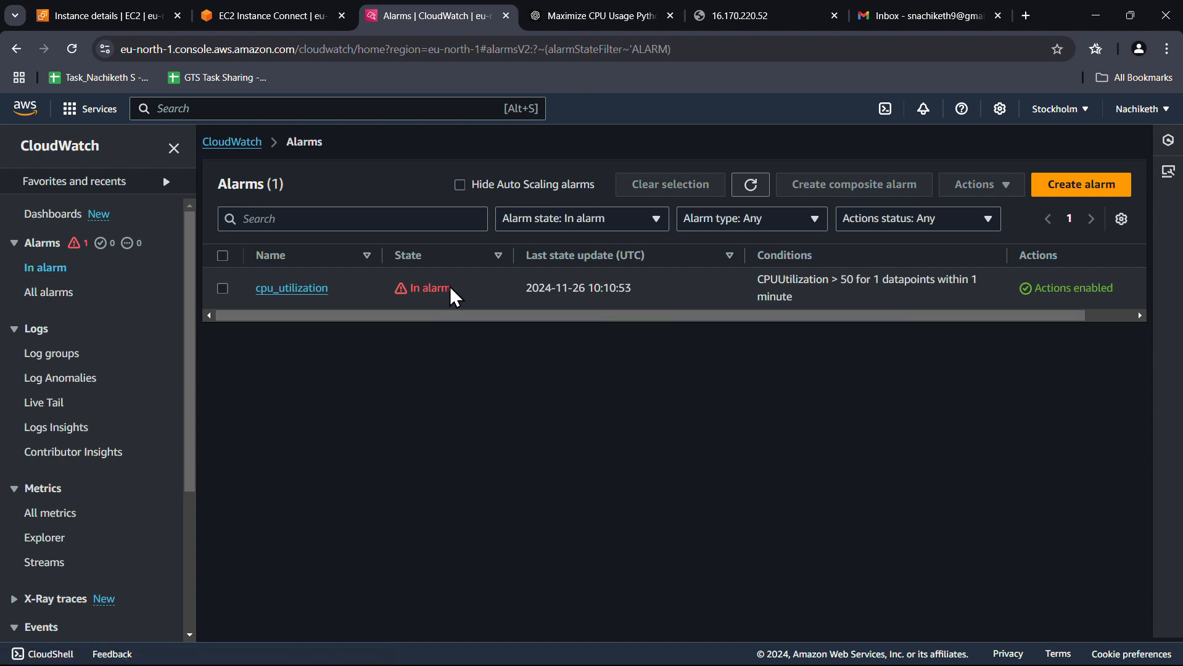
{"action": "left_click", "coordinate": [941, 15]}
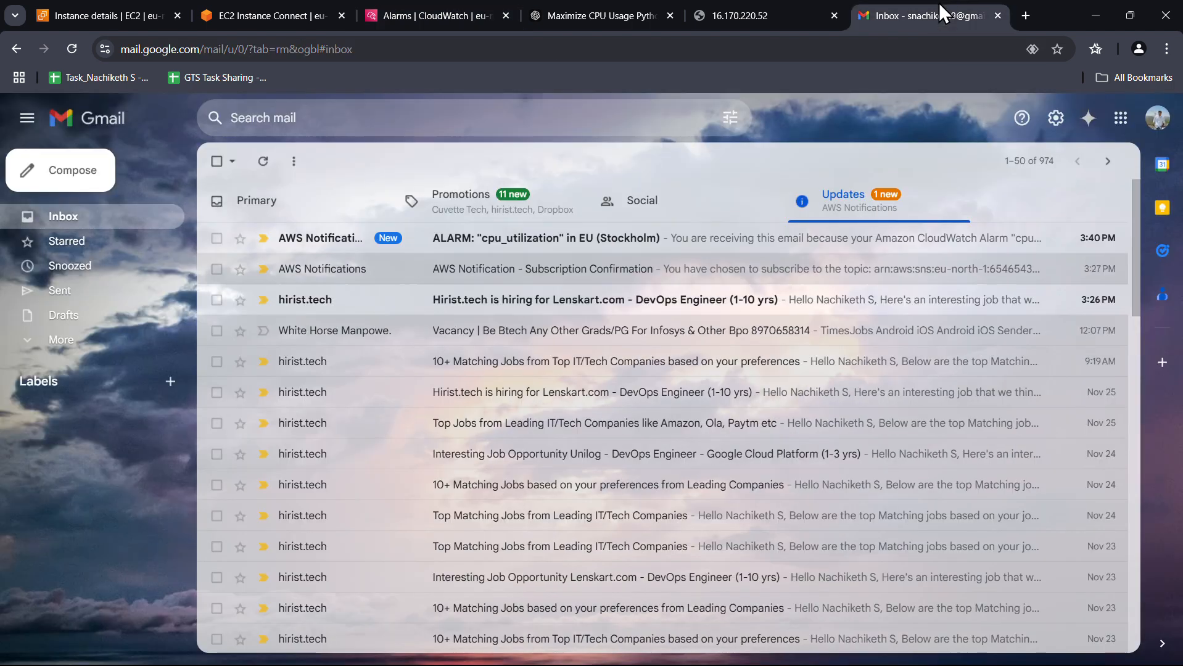
Read the ALARM 'cpu_utilization' email's details in Gmail, then go back to the CloudWatch alarms list
{"action": "left_click", "coordinate": [520, 247]}
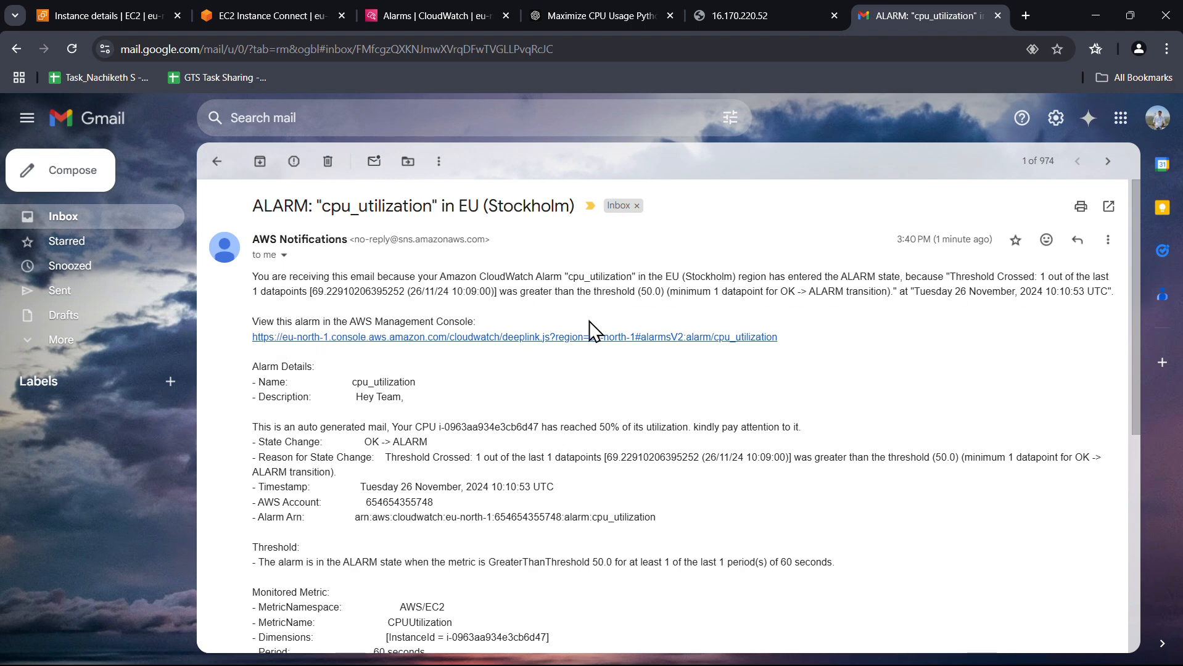
{"action": "scroll", "coordinate": [573, 410], "scroll_direction": "down", "scroll_amount": 2}
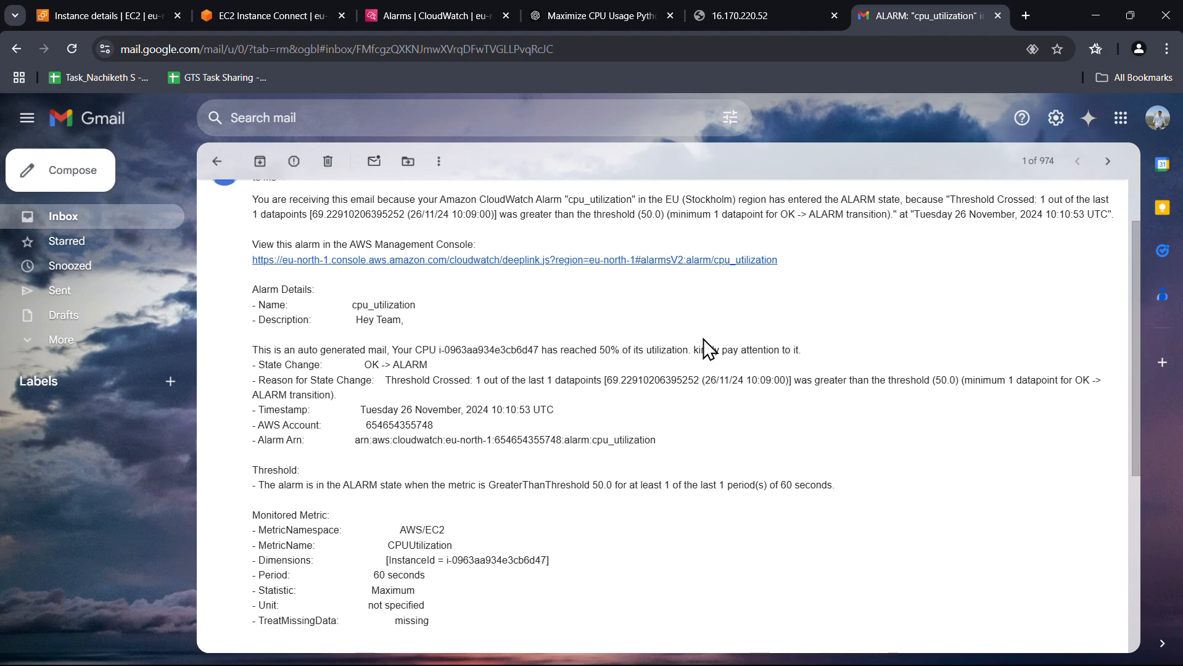
{"action": "scroll", "coordinate": [655, 435], "scroll_direction": "down", "scroll_amount": 1}
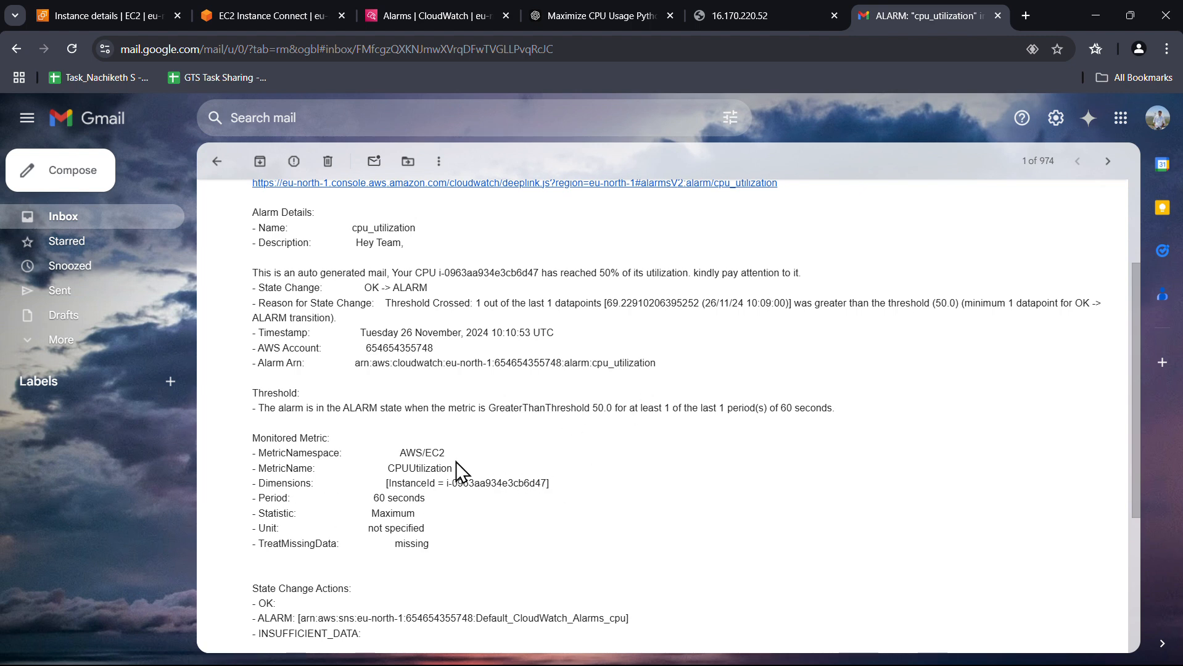
{"action": "scroll", "coordinate": [462, 475], "scroll_direction": "down", "scroll_amount": 2}
{"action": "scroll", "coordinate": [462, 493], "scroll_direction": "down", "scroll_amount": 1}
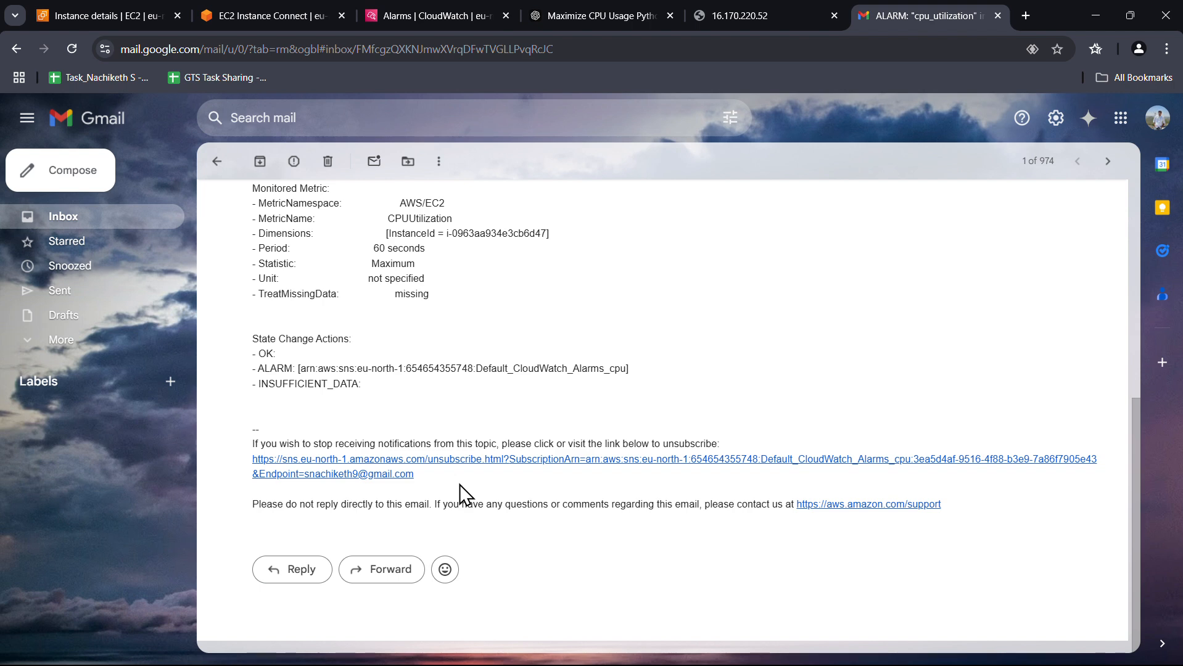
{"action": "scroll", "coordinate": [462, 493], "scroll_direction": "up", "scroll_amount": 5}
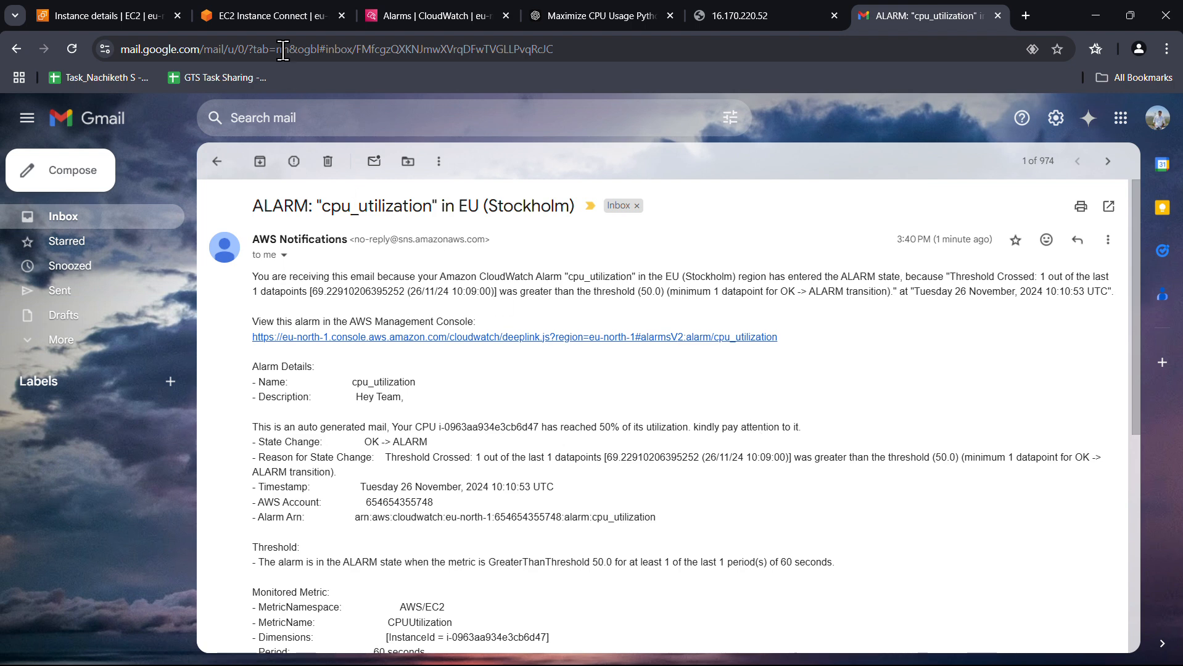
{"action": "left_click", "coordinate": [409, 15]}
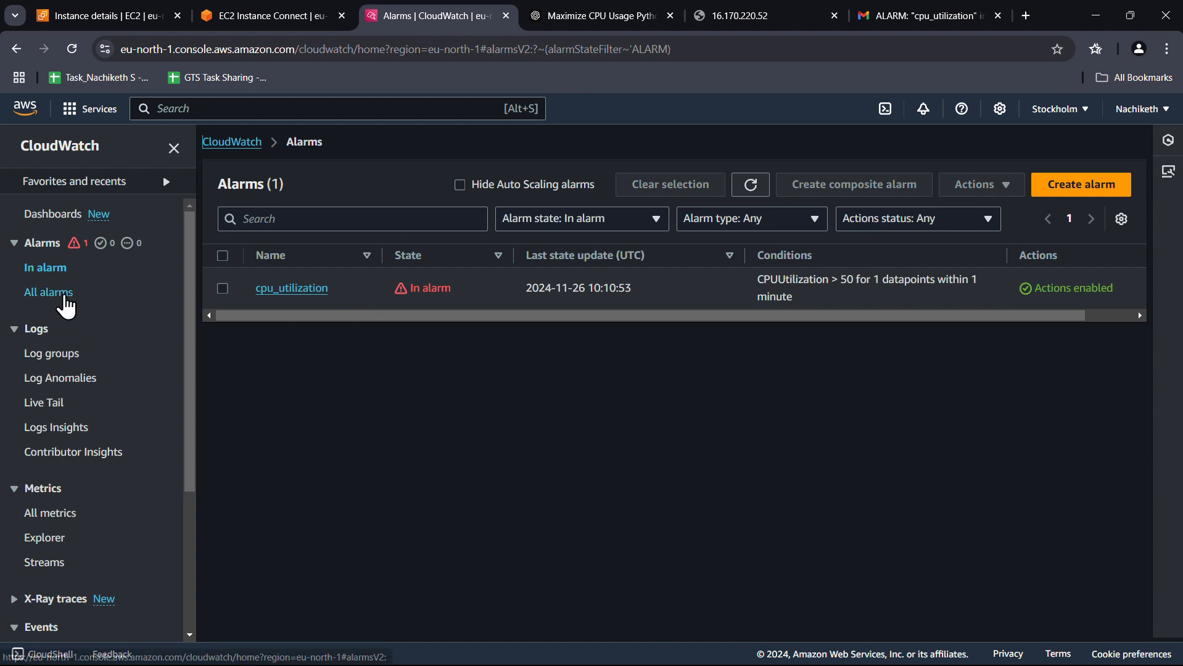
Open the cpu_utilization alarm from all alarms and edit its action configuration
{"action": "left_click", "coordinate": [56, 294]}
{"action": "left_click", "coordinate": [312, 288]}
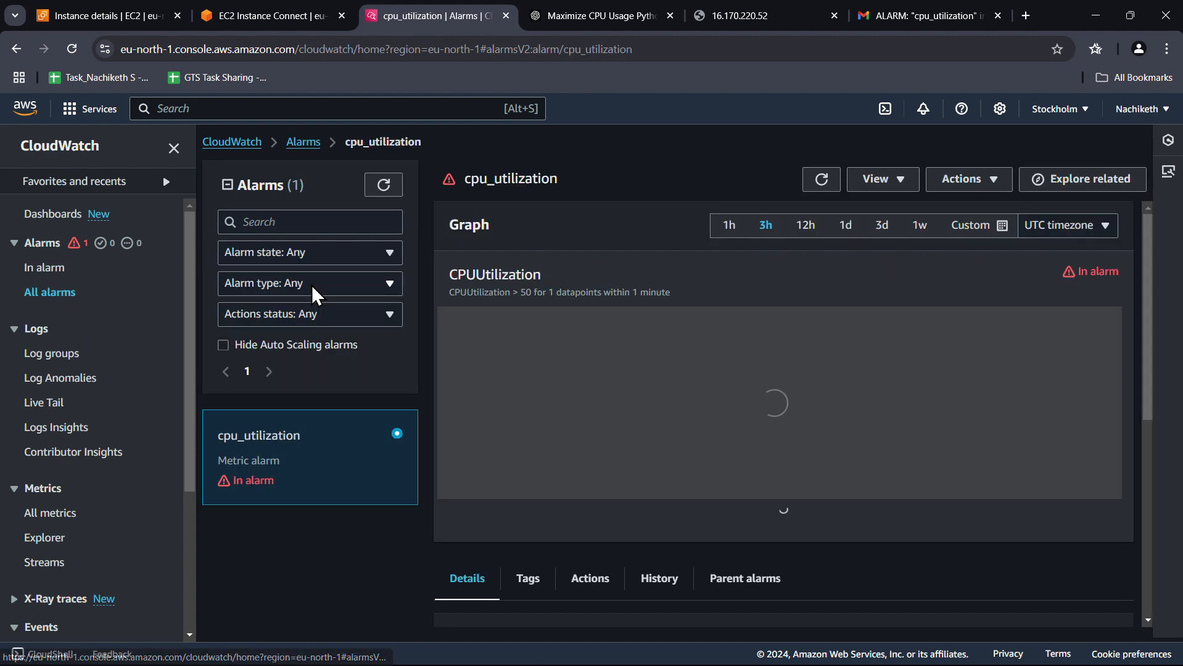
{"action": "left_click", "coordinate": [983, 182]}
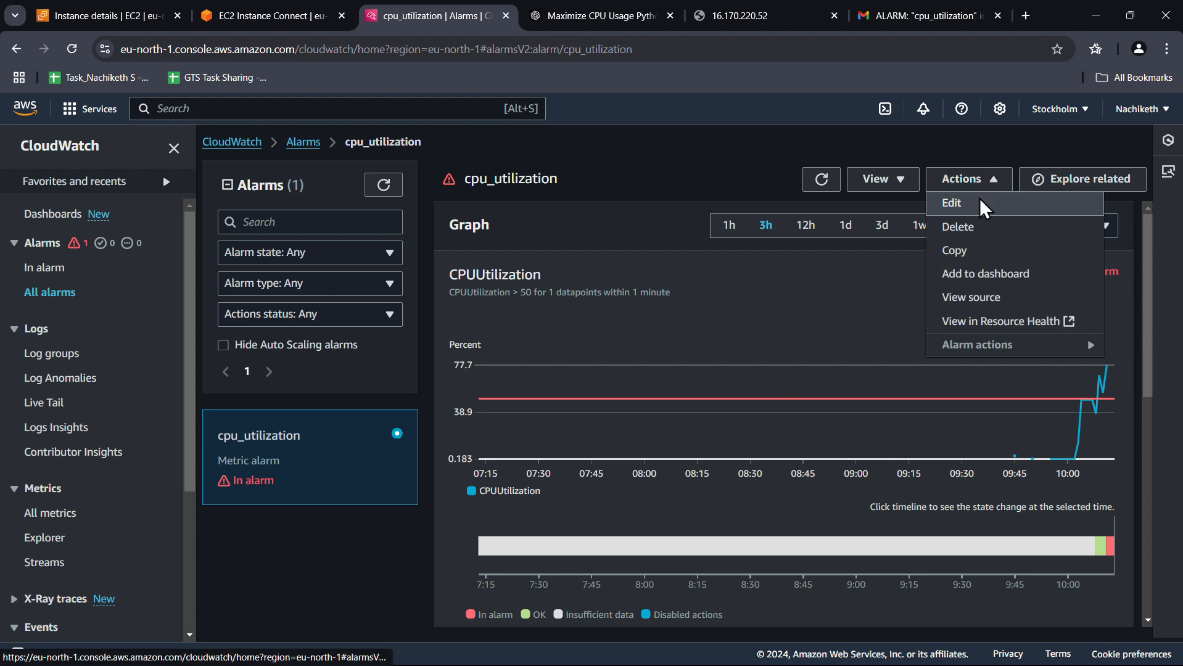
{"action": "left_click", "coordinate": [980, 199]}
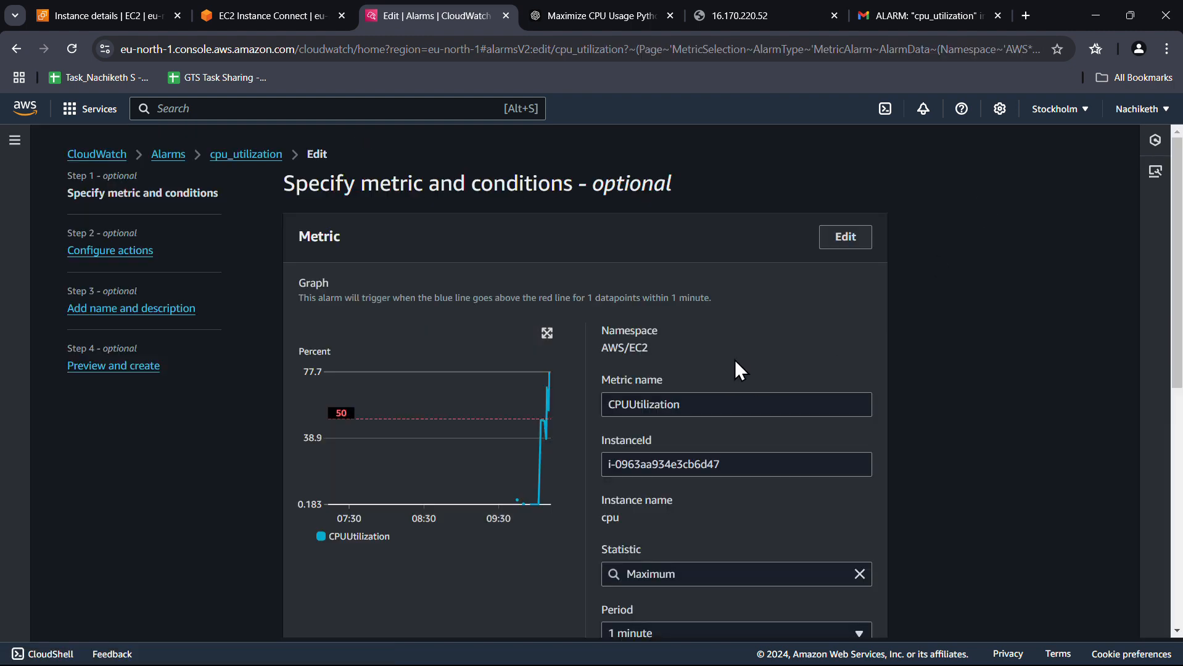
{"action": "left_click", "coordinate": [110, 253]}
Add an EC2 action that terminates the instance when the alarm is in alarm
{"action": "scroll", "coordinate": [219, 434], "scroll_direction": "down", "scroll_amount": 15}
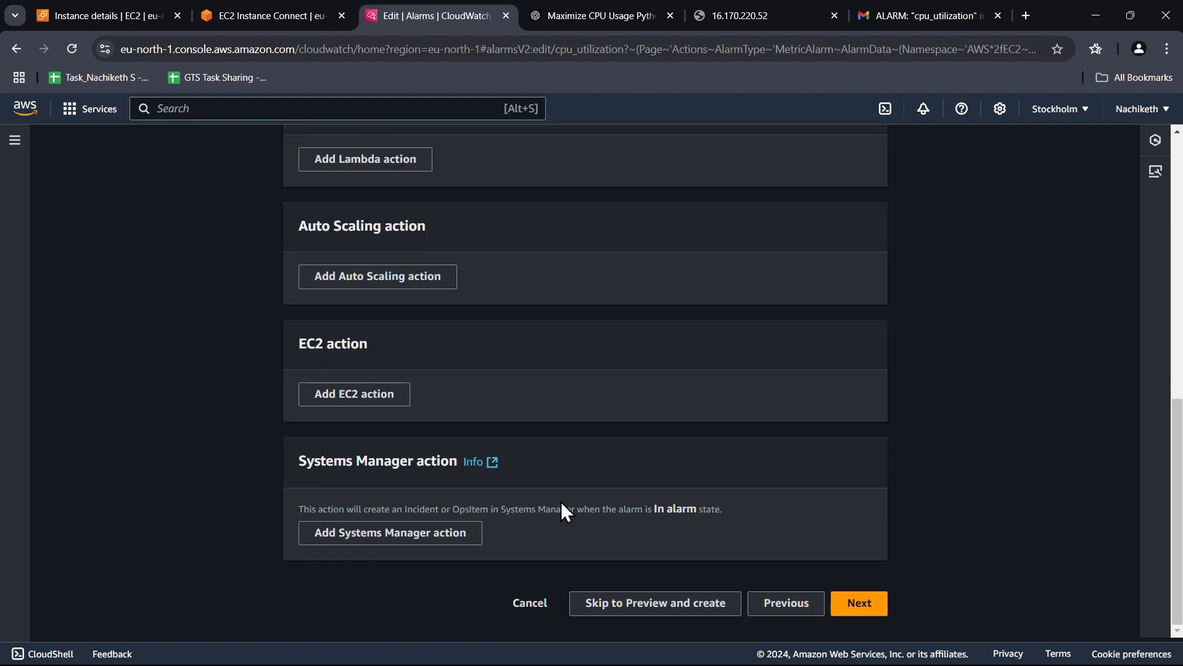
{"action": "left_click", "coordinate": [370, 393]}
{"action": "scroll", "coordinate": [366, 372], "scroll_direction": "down", "scroll_amount": 5}
{"action": "scroll", "coordinate": [360, 358], "scroll_direction": "up", "scroll_amount": 1}
{"action": "scroll", "coordinate": [360, 358], "scroll_direction": "up", "scroll_amount": 2}
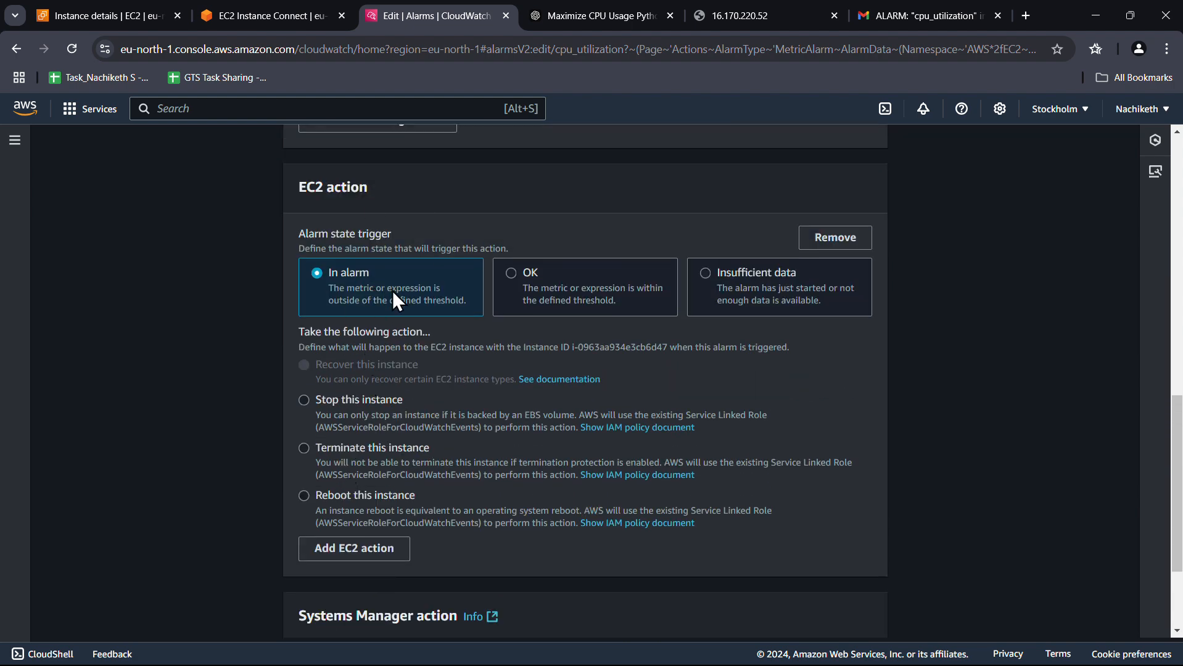
{"action": "left_click", "coordinate": [304, 448]}
{"action": "scroll", "coordinate": [547, 462], "scroll_direction": "down", "scroll_amount": 3}
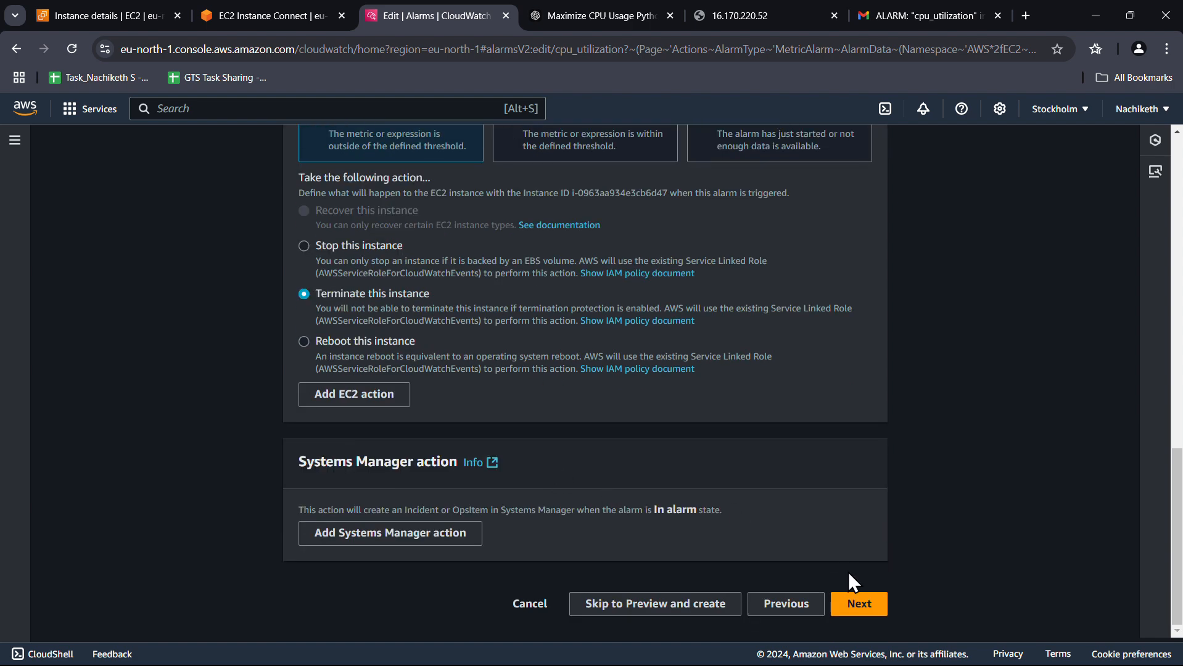
Check the EC2 instances list, then return to the alarm editor
{"action": "left_click", "coordinate": [132, 12]}
{"action": "scroll", "coordinate": [139, 279], "scroll_direction": "up", "scroll_amount": 6}
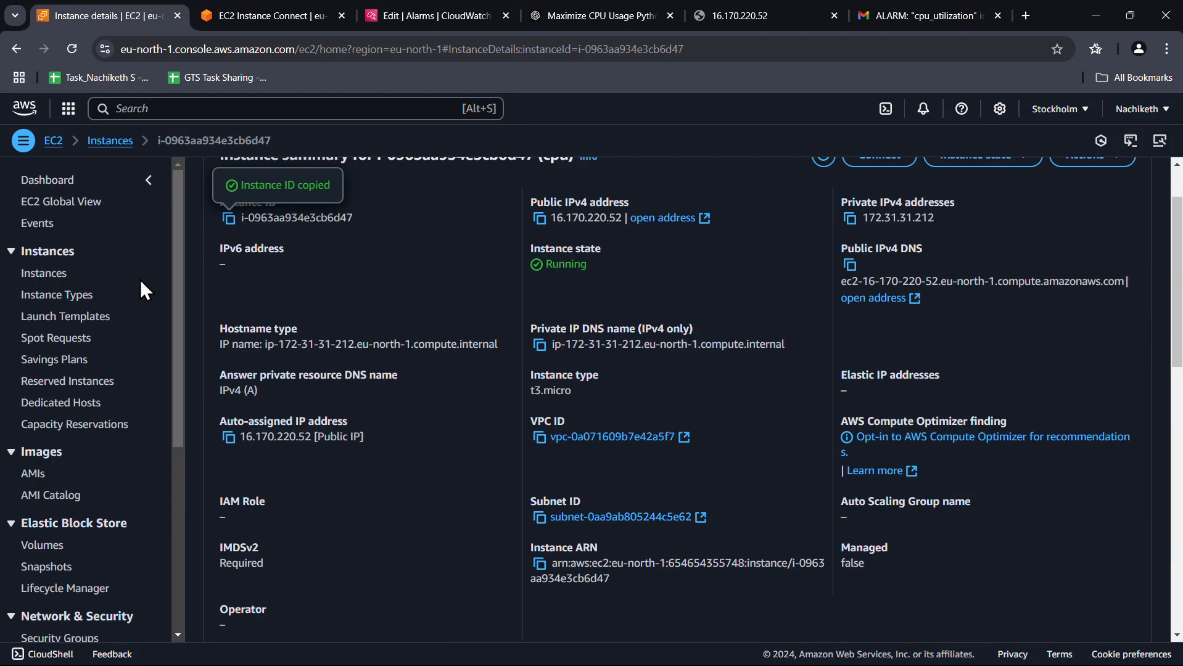
{"action": "left_click", "coordinate": [57, 273]}
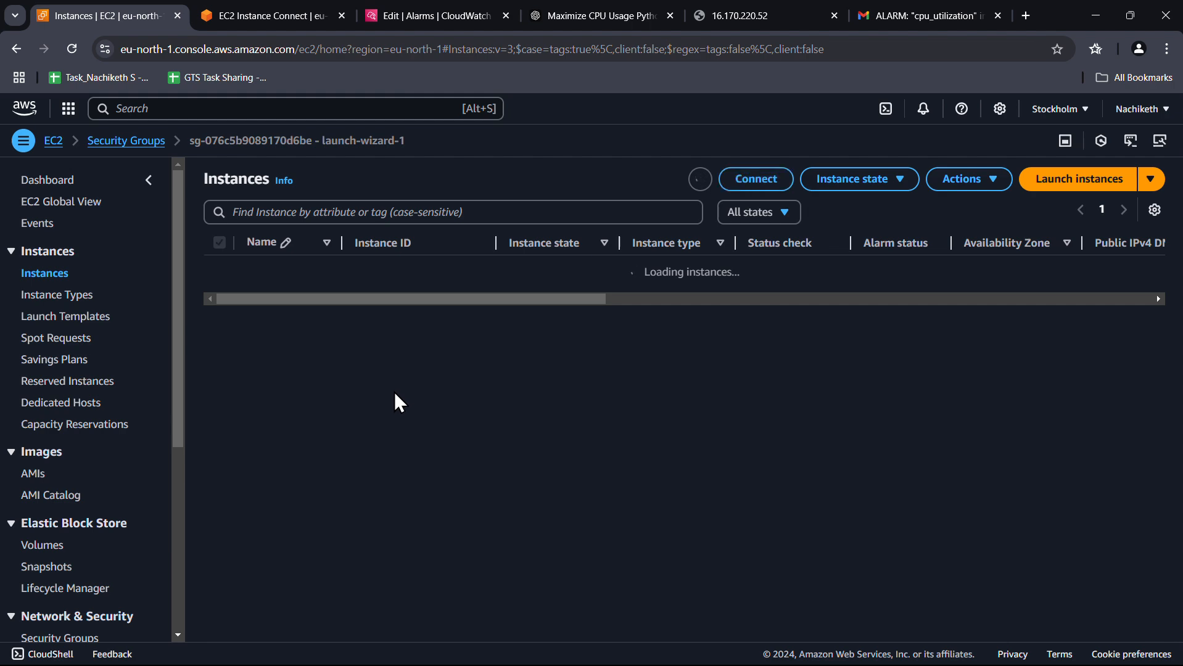
{"action": "left_click", "coordinate": [423, 9]}
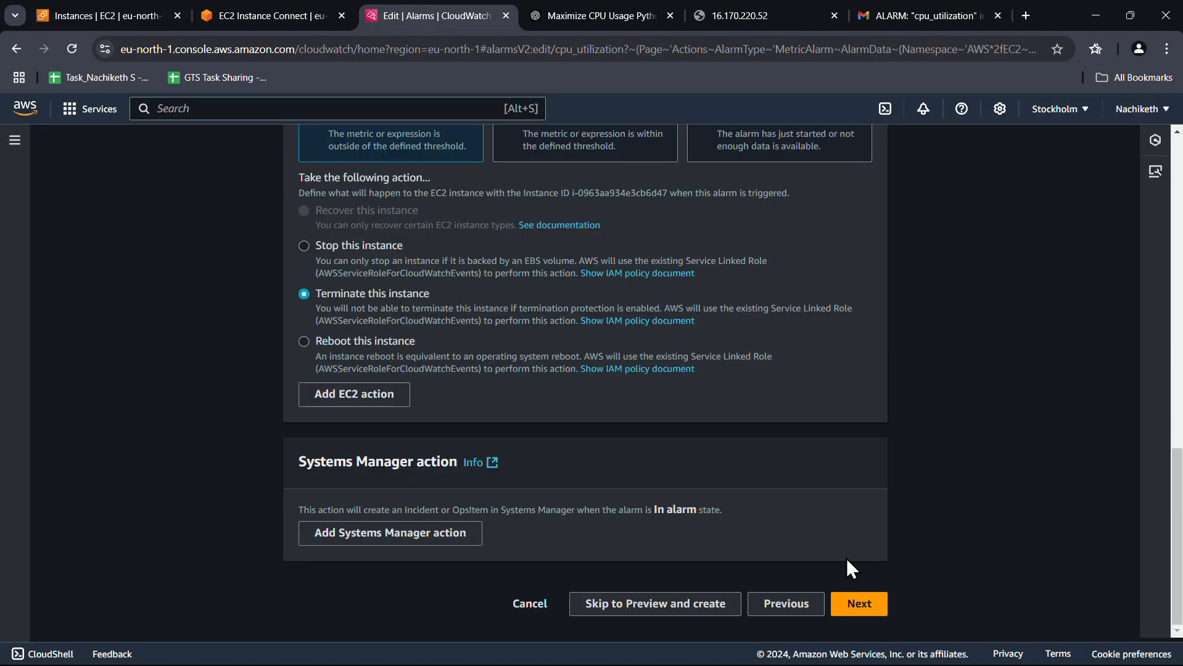
Step through to the preview and save the updated cpu_utilization alarm
{"action": "left_click", "coordinate": [861, 604]}
{"action": "left_click", "coordinate": [863, 605]}
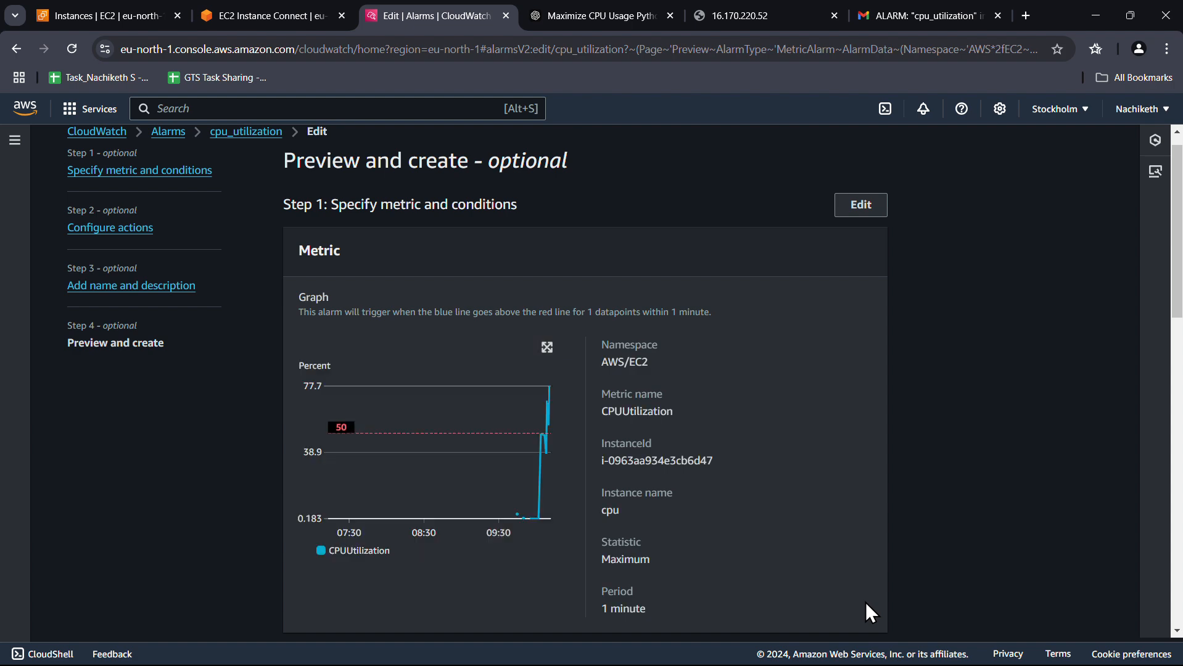
{"action": "scroll", "coordinate": [862, 582], "scroll_direction": "down", "scroll_amount": 15}
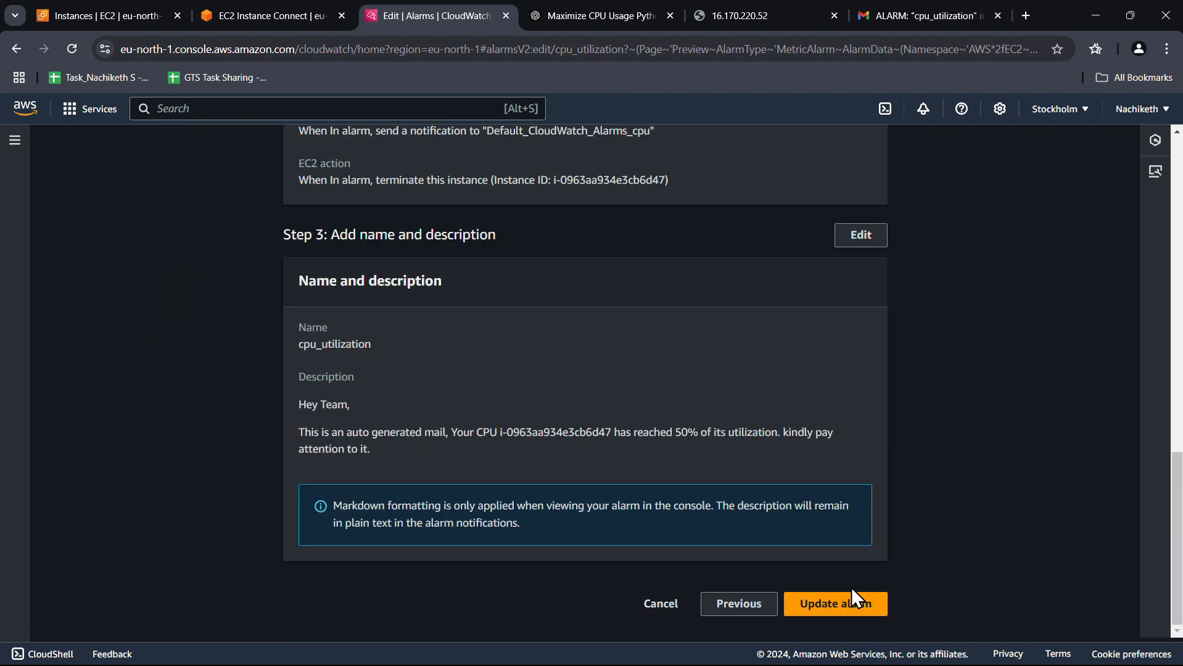
{"action": "left_click", "coordinate": [856, 605]}
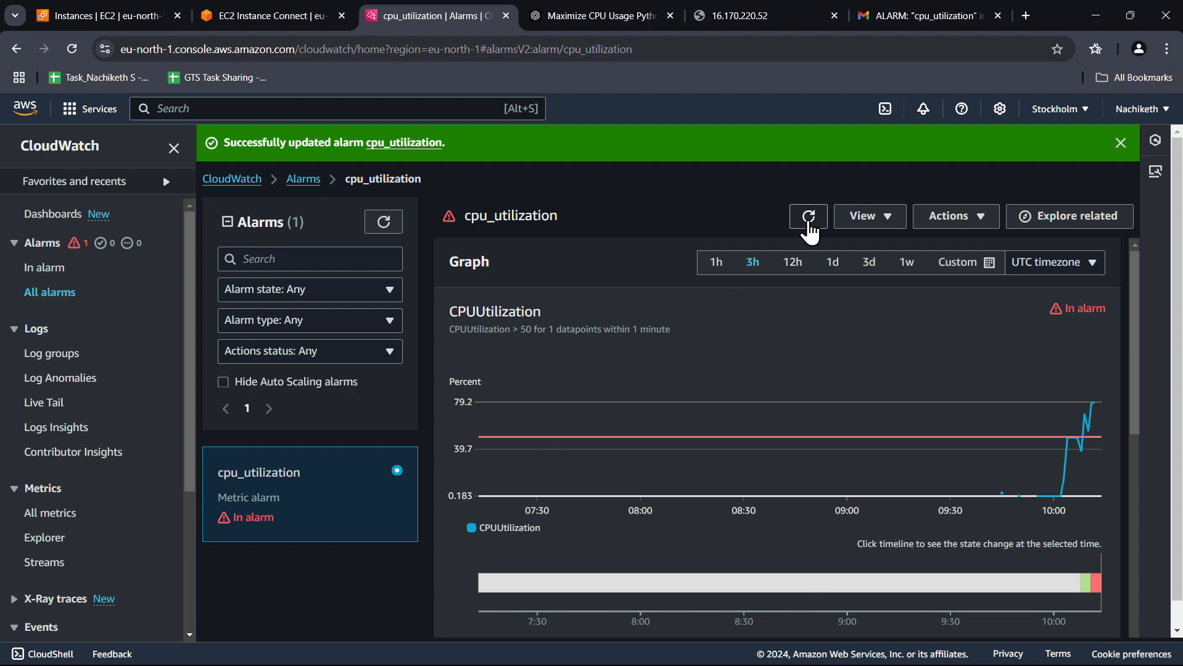
Refresh the alarm graph and the In alarm list, then reopen cpu_utilization's details
{"action": "left_click", "coordinate": [810, 217]}
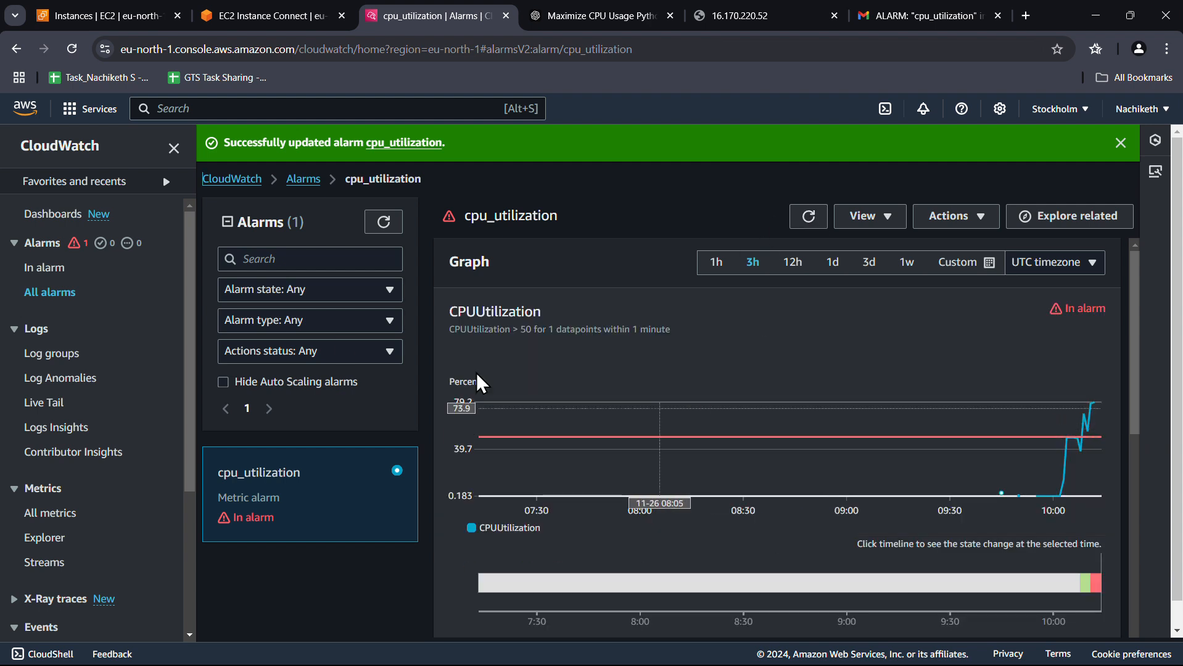
{"action": "left_click", "coordinate": [60, 269]}
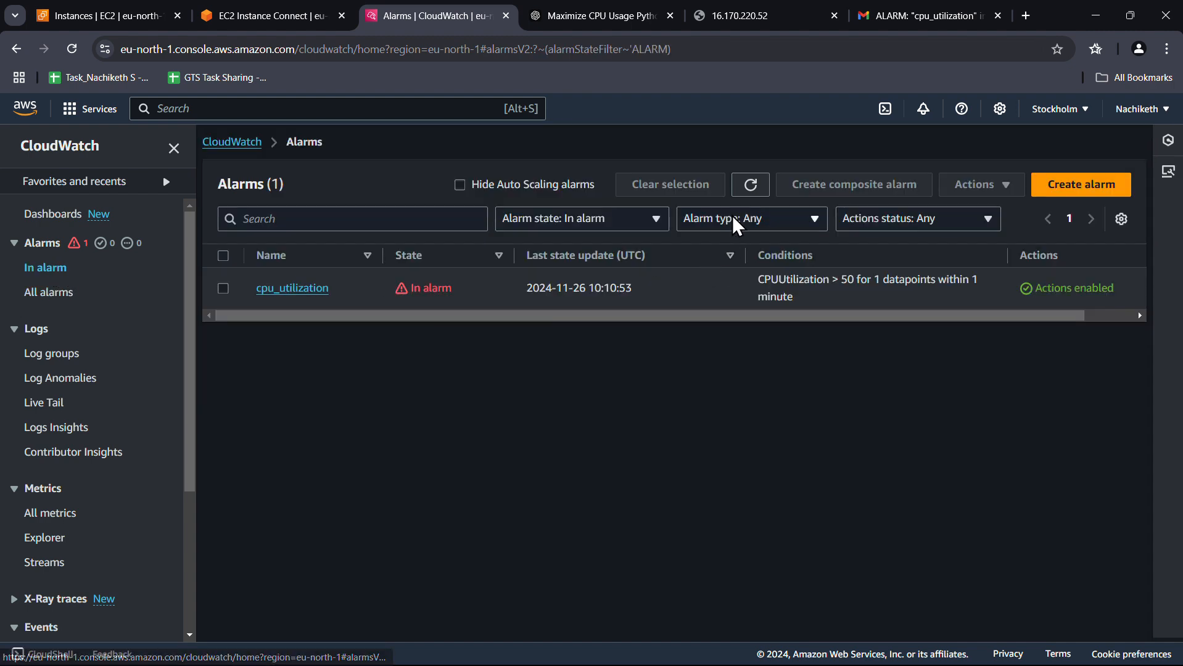
{"action": "left_click", "coordinate": [759, 188]}
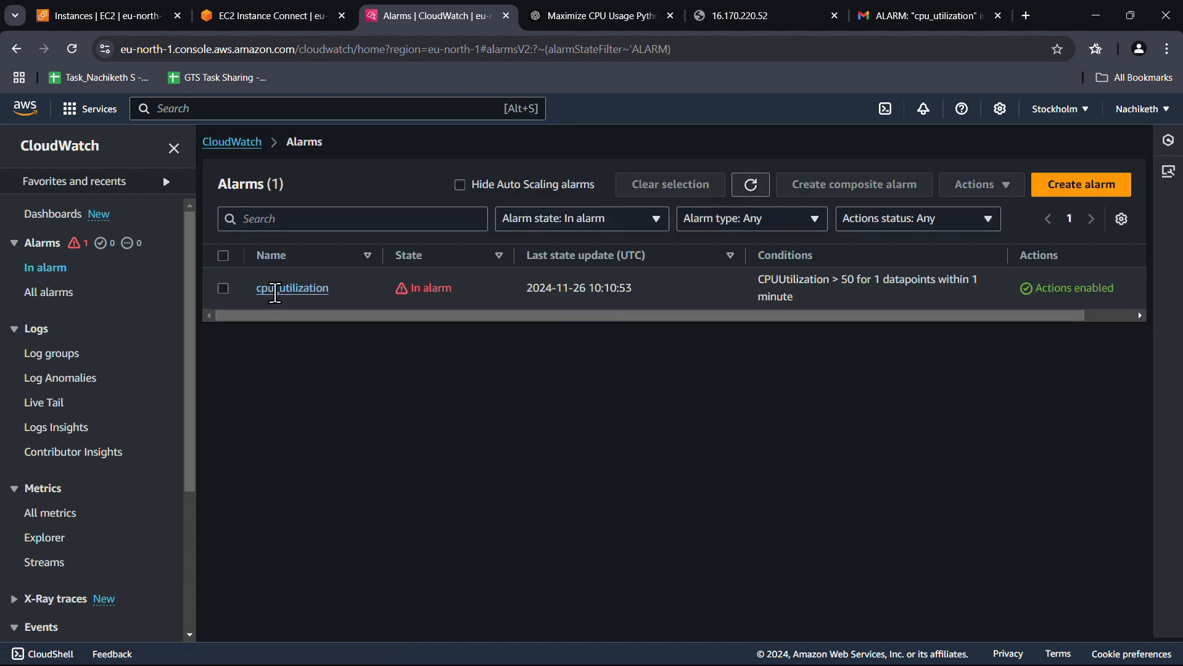
{"action": "left_click", "coordinate": [297, 286]}
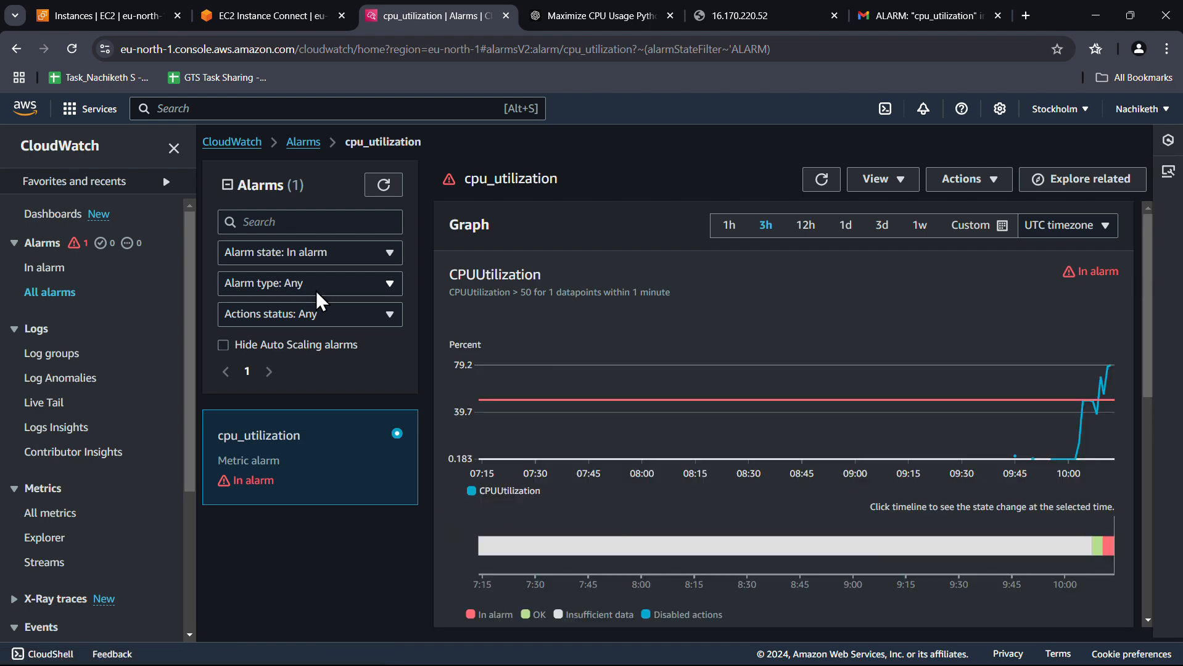
{"action": "scroll", "coordinate": [627, 377], "scroll_direction": "down", "scroll_amount": 5}
{"action": "scroll", "coordinate": [627, 378], "scroll_direction": "down", "scroll_amount": 1}
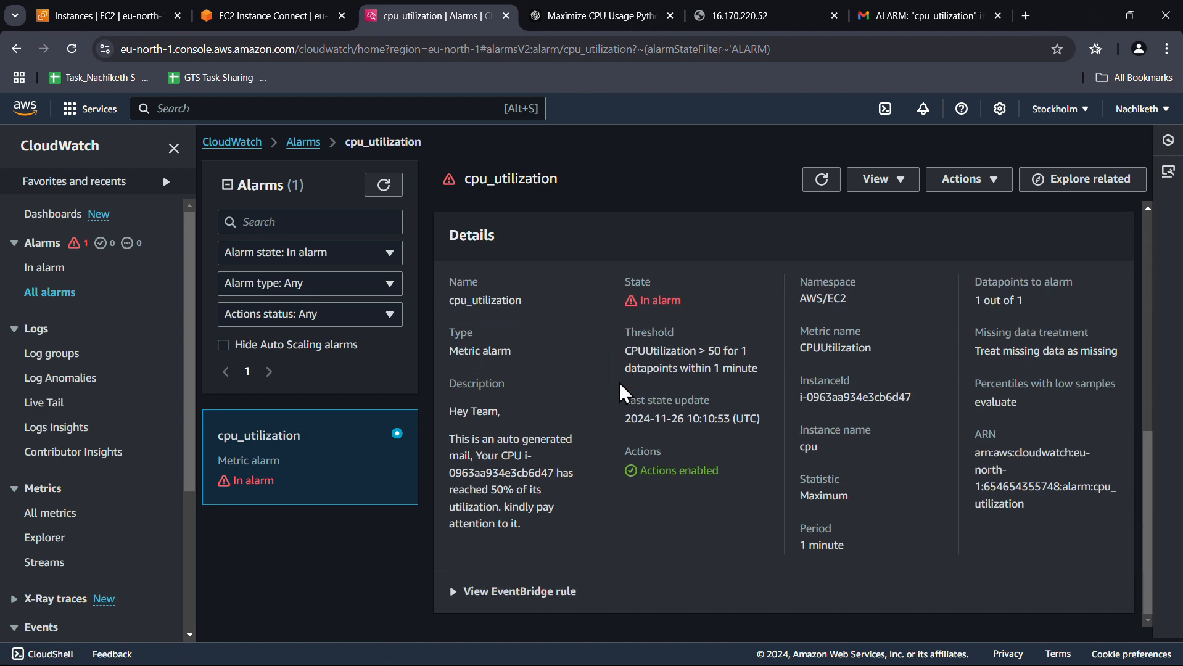
View the alarm's EventBridge event pattern, then bring up the EC2 instances list
{"action": "left_click", "coordinate": [528, 591]}
{"action": "scroll", "coordinate": [595, 540], "scroll_direction": "down", "scroll_amount": 5}
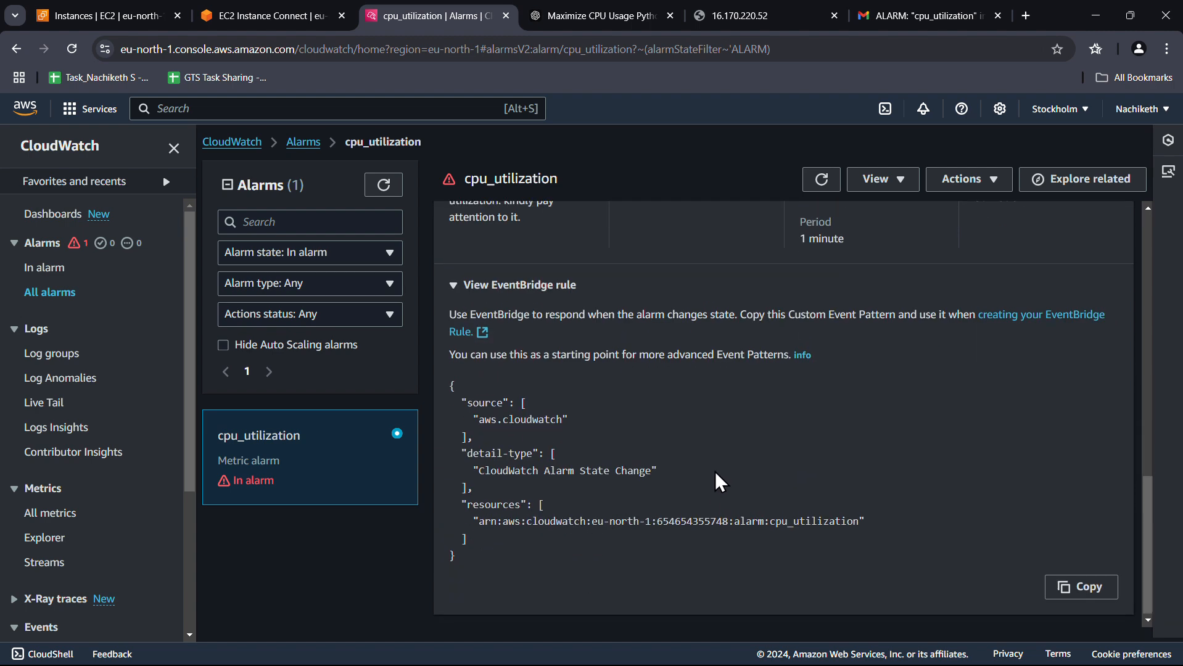
{"action": "scroll", "coordinate": [714, 472], "scroll_direction": "up", "scroll_amount": 10}
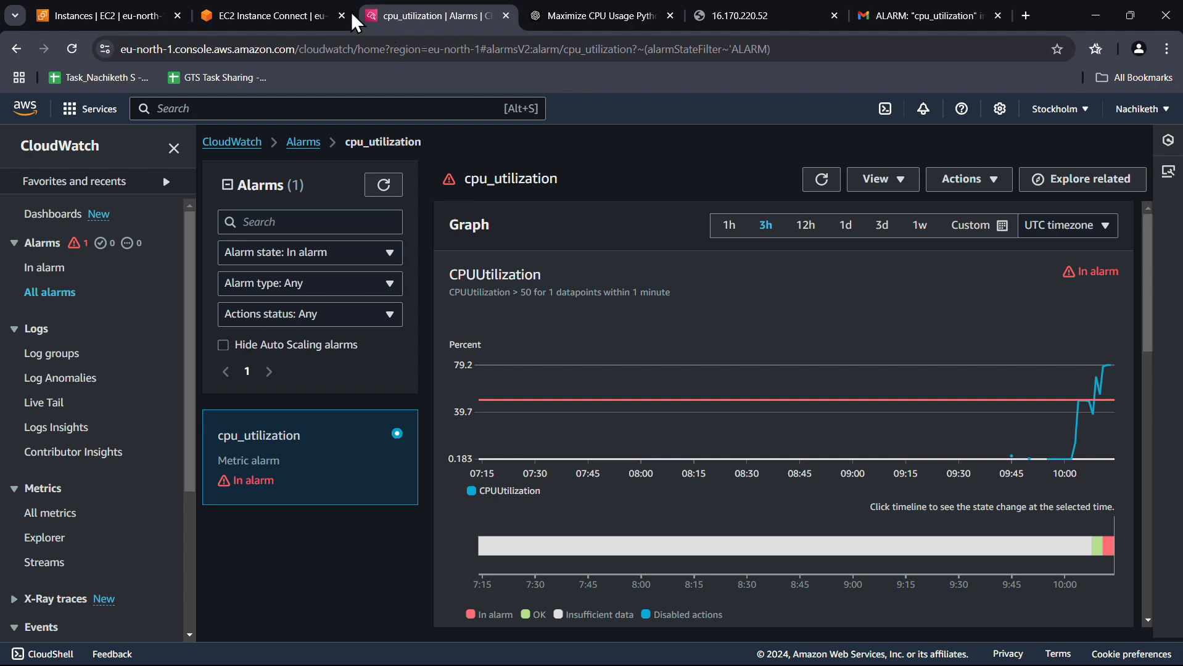
{"action": "left_click", "coordinate": [305, 6]}
{"action": "left_click", "coordinate": [146, 9]}
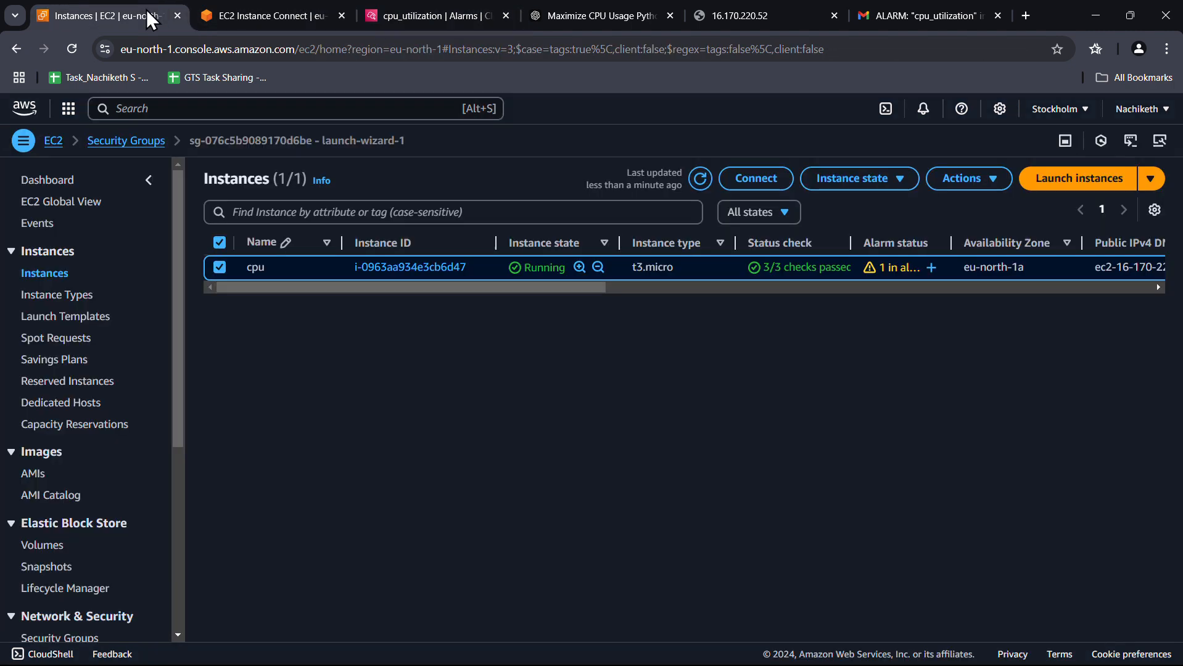
Refresh the instances list repeatedly, widening Alarm status to confirm the cpu instance shows 1 in alarm
{"action": "left_click", "coordinate": [701, 179]}
{"action": "left_click_drag", "start_coordinate": [950, 242], "coordinate": [1016, 242]}
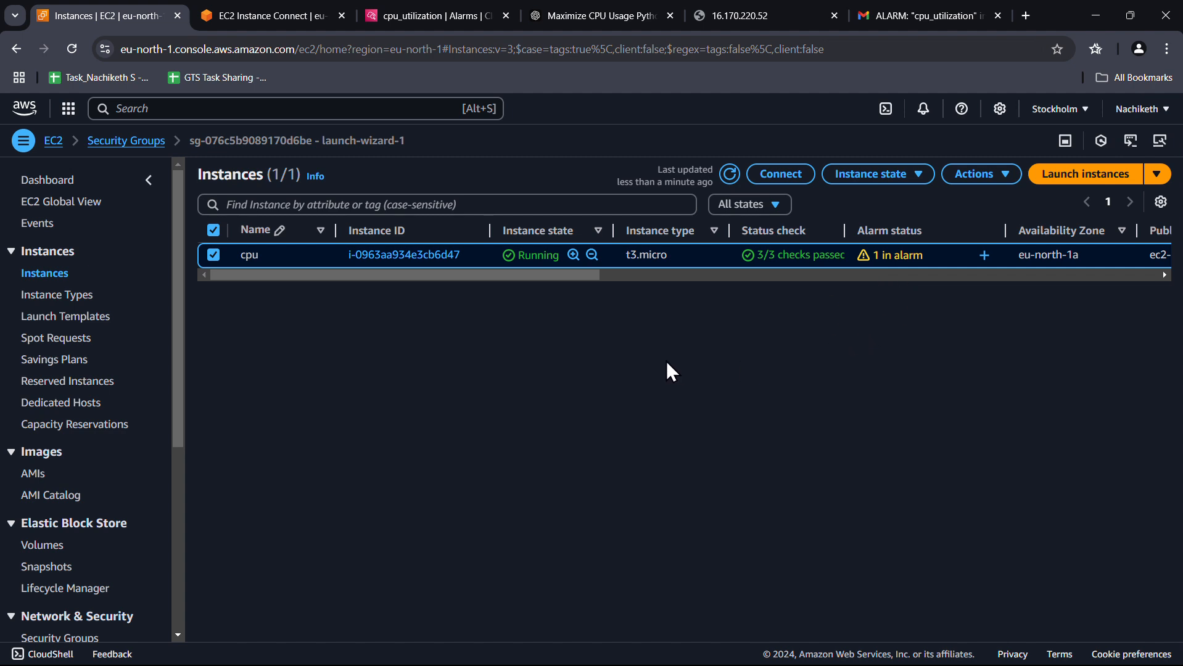
{"action": "left_click", "coordinate": [214, 231]}
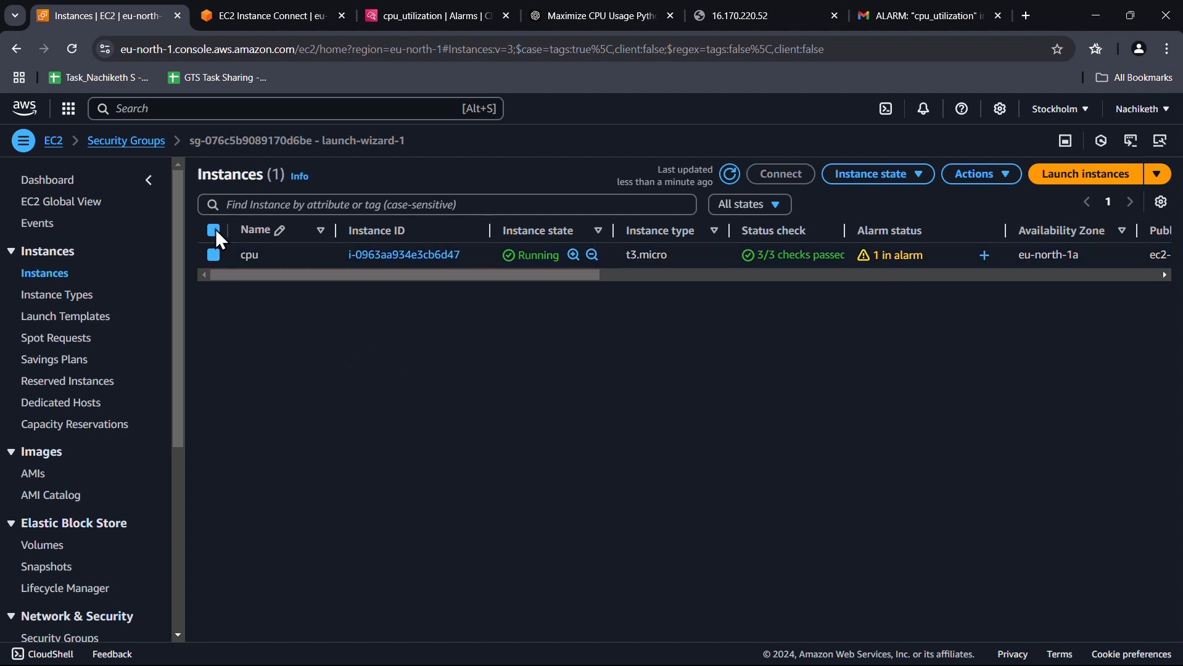
{"action": "left_click", "coordinate": [731, 174]}
{"action": "left_click", "coordinate": [730, 175]}
{"action": "left_click", "coordinate": [729, 175]}
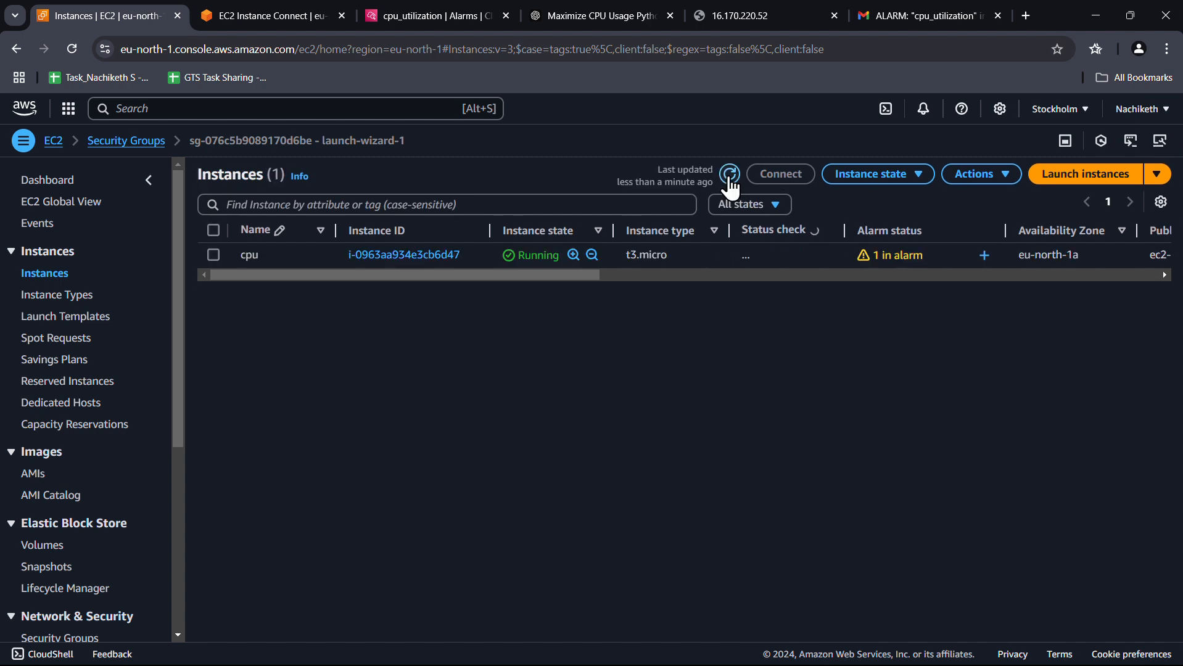
{"action": "left_click", "coordinate": [730, 175]}
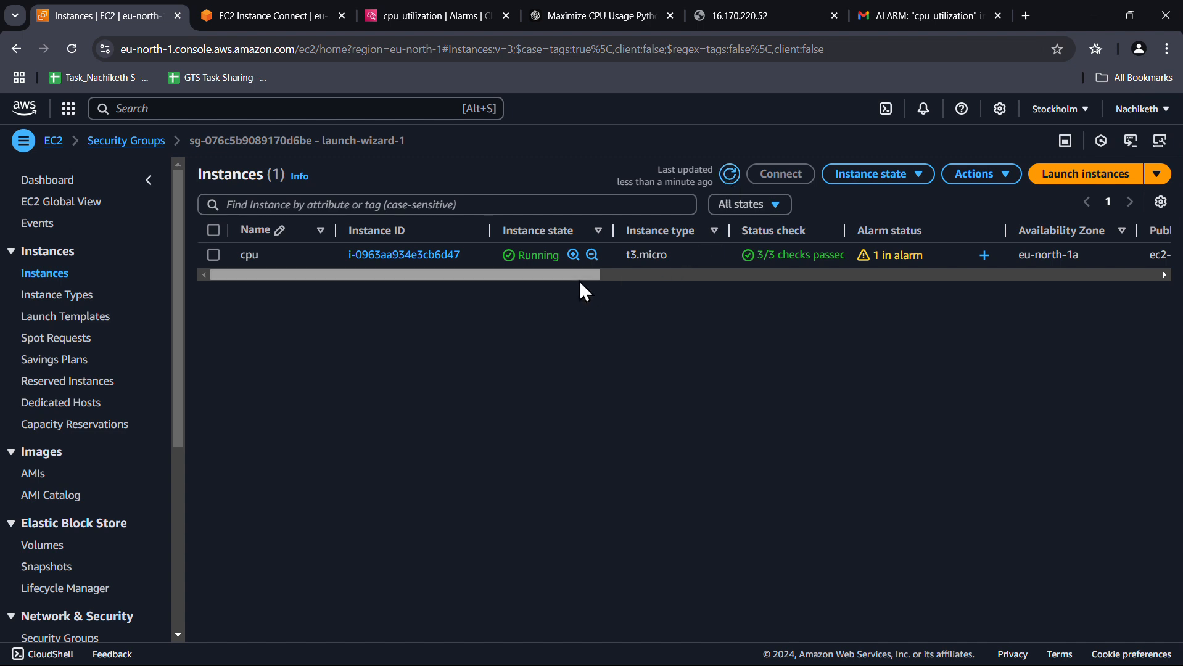
{"action": "left_click_drag", "start_coordinate": [580, 282], "coordinate": [530, 276]}
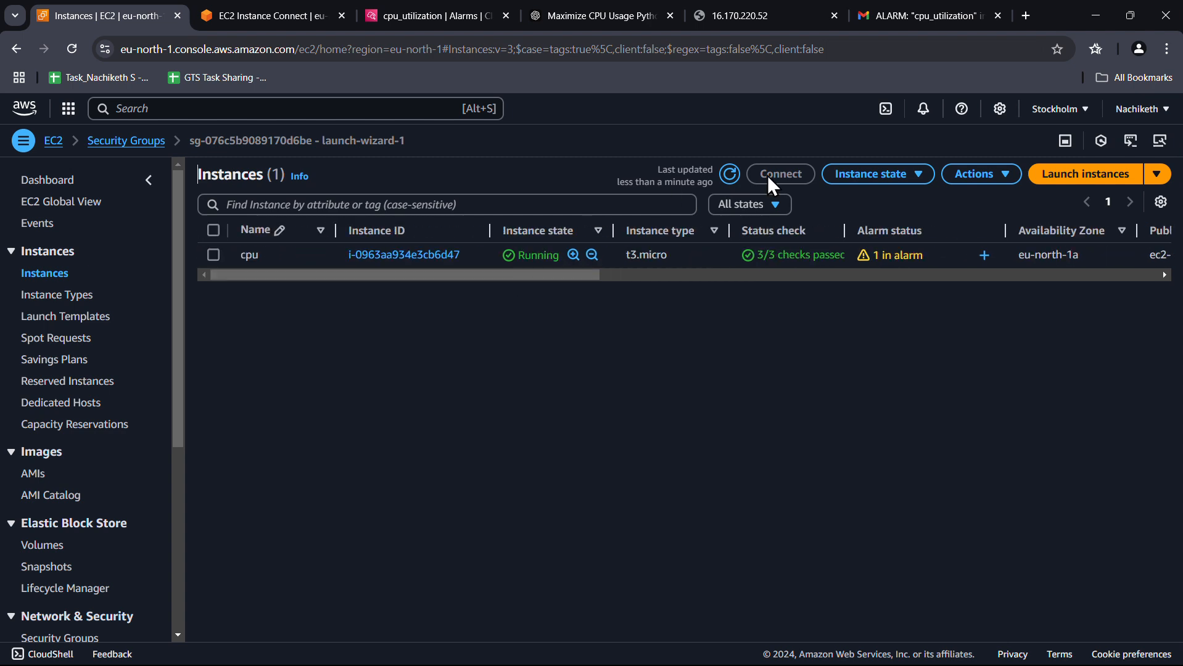
{"action": "left_click", "coordinate": [734, 182]}
{"action": "left_click", "coordinate": [731, 176]}
Close the Gmail, server page and ChatGPT tabs, returning to the terminal running cpu.py
{"action": "left_click", "coordinate": [903, 3]}
{"action": "key", "text": "ctrl+w"}
{"action": "key", "text": "ctrl+w"}
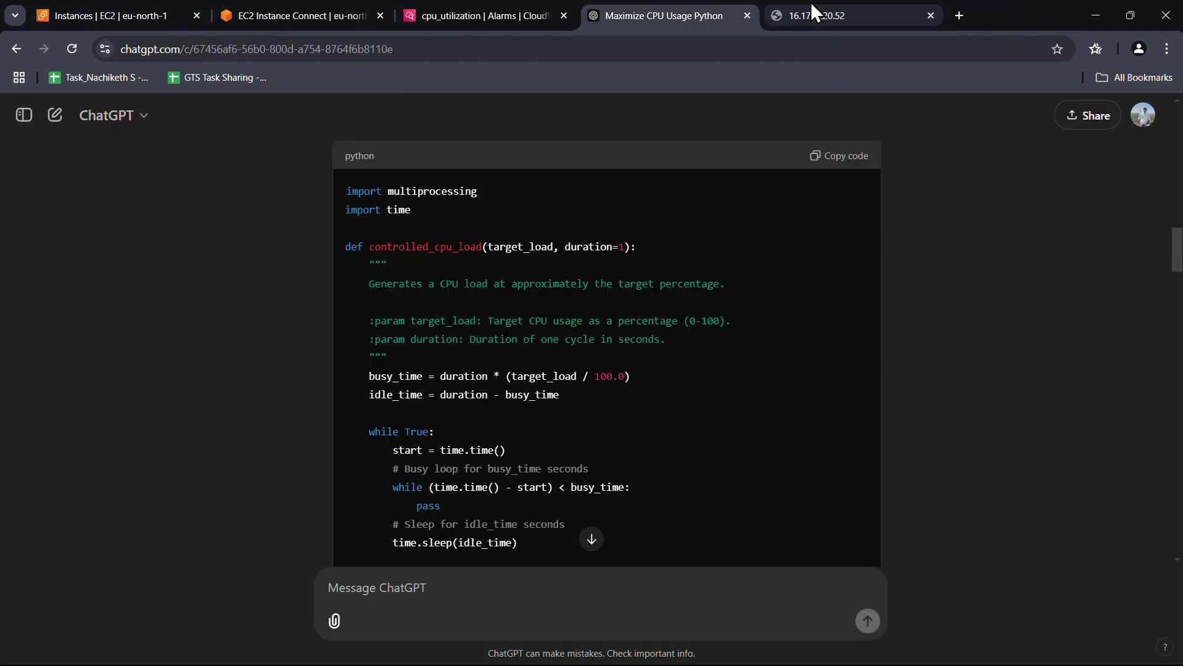
{"action": "key", "text": "ctrl+w"}
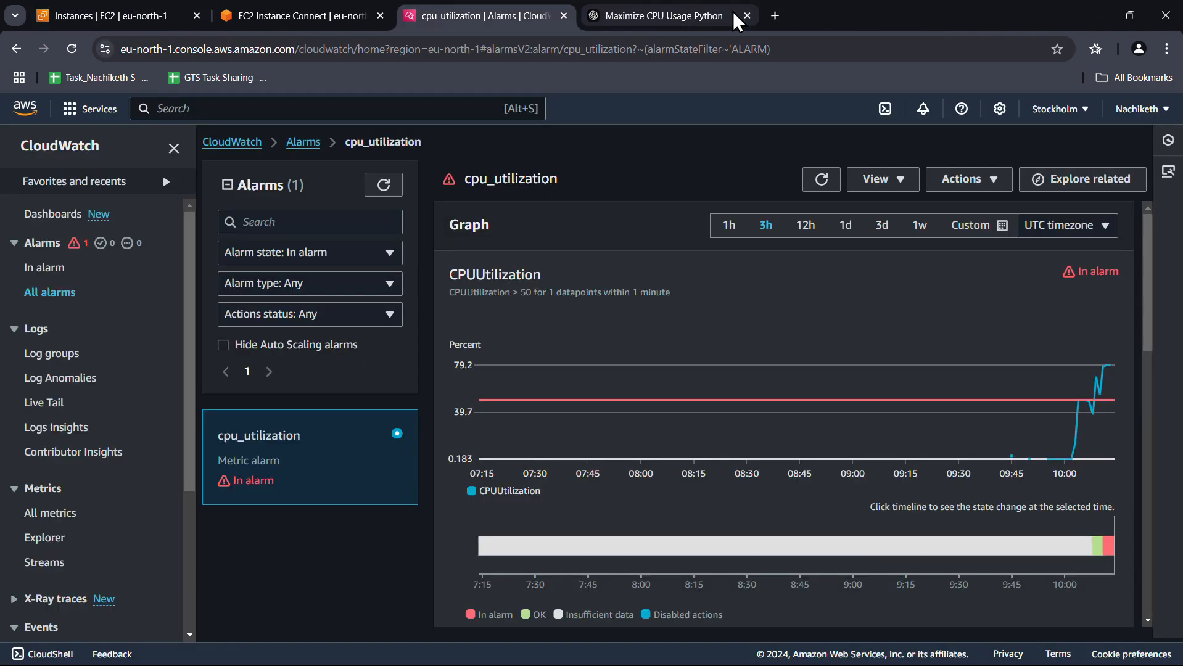
{"action": "left_click", "coordinate": [283, 18]}
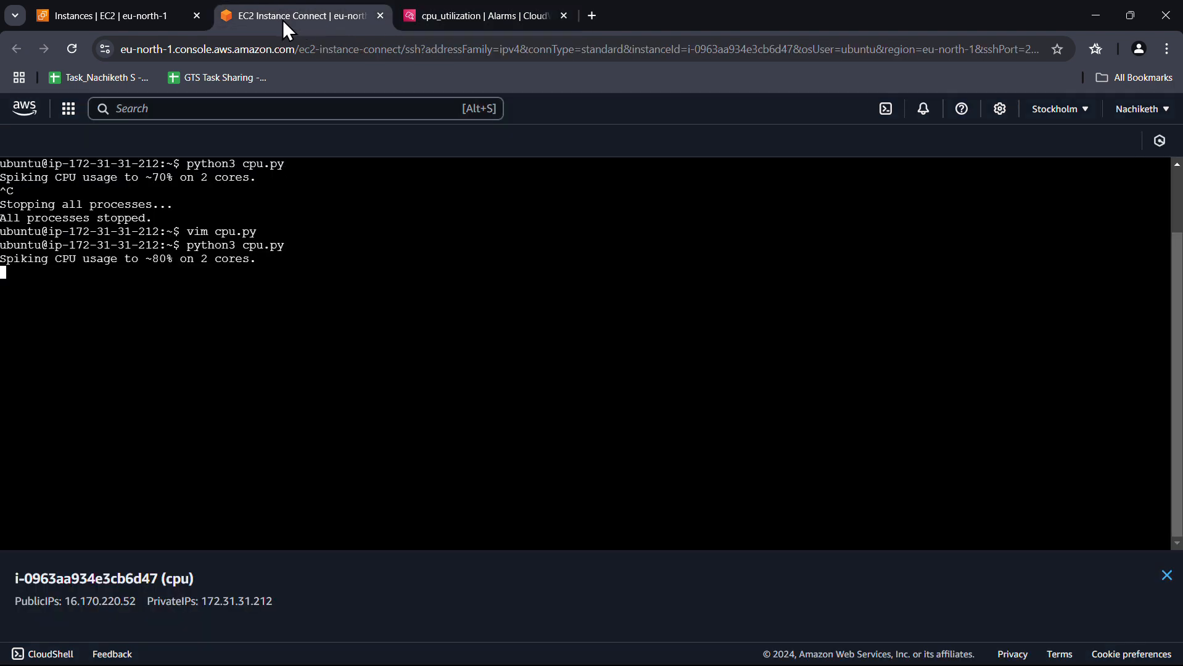
Close the instance terminal and open Console Home in a new tab
{"action": "key", "text": "ctrl+w"}
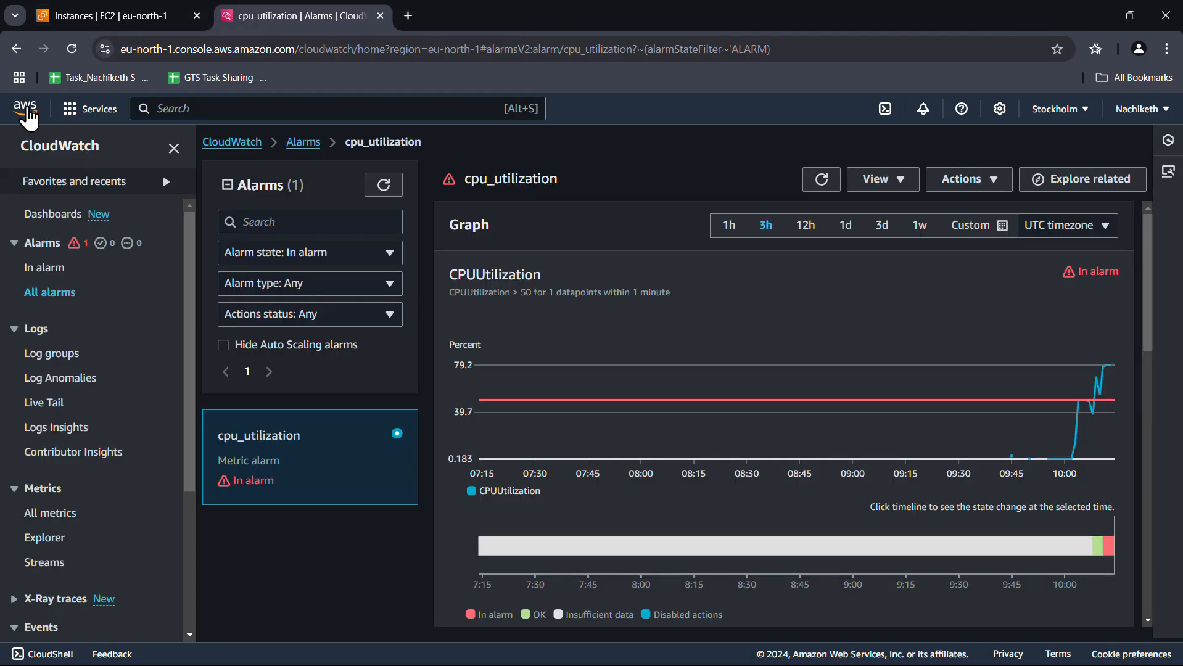
{"action": "right_click", "coordinate": [41, 115]}
{"action": "left_click", "coordinate": [59, 130]}
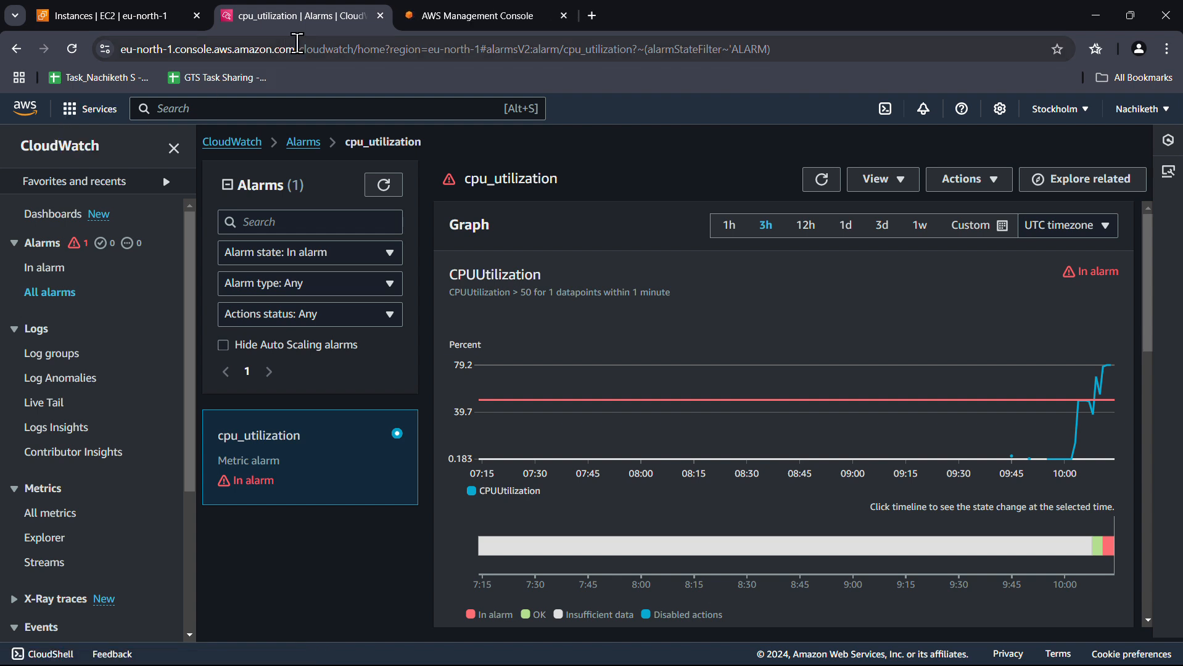
{"action": "left_click", "coordinate": [452, 17]}
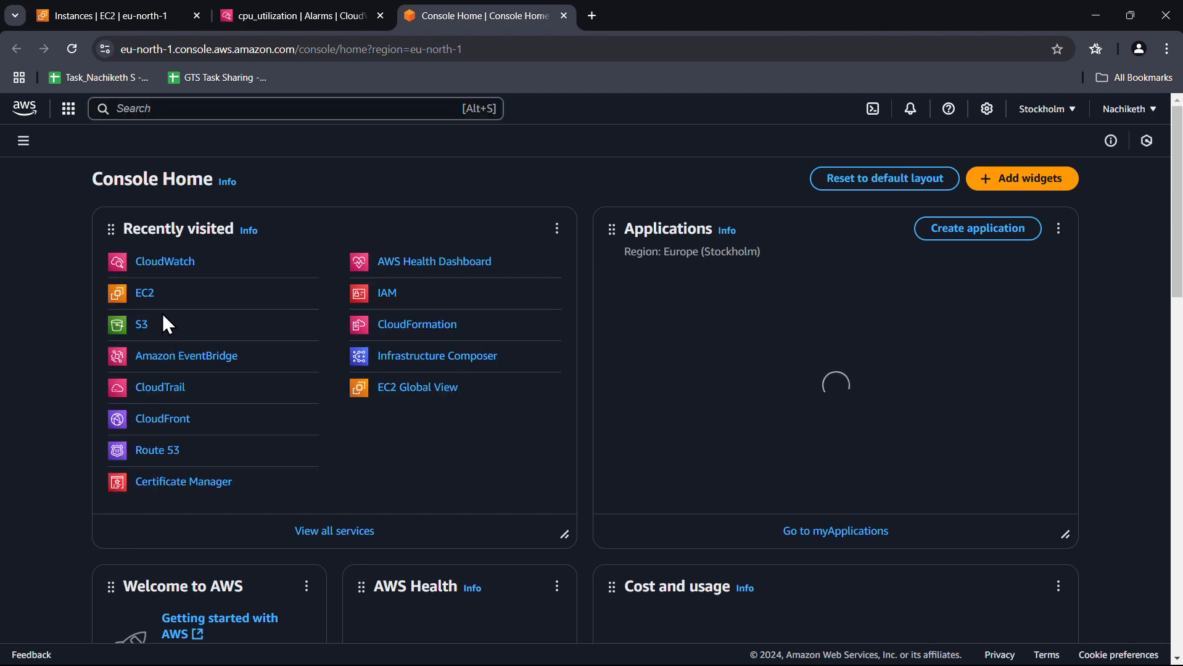
Search the console for 'lambda' and open the Lambda service
{"action": "left_click", "coordinate": [284, 105]}
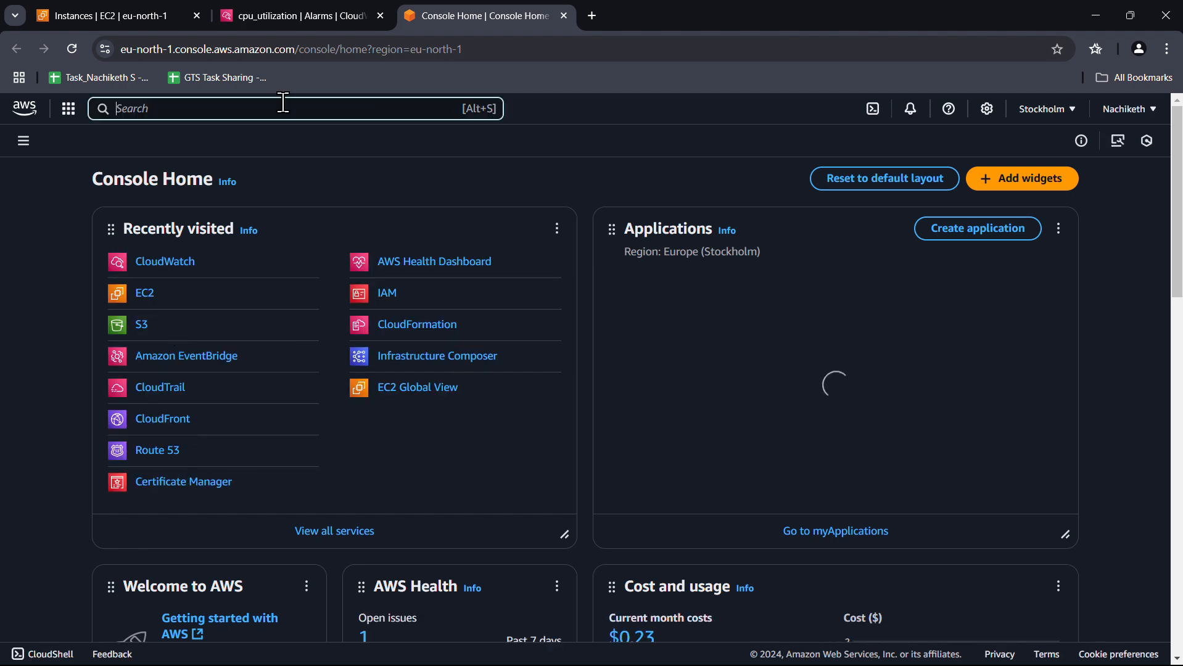
{"action": "type", "text": "lambda"}
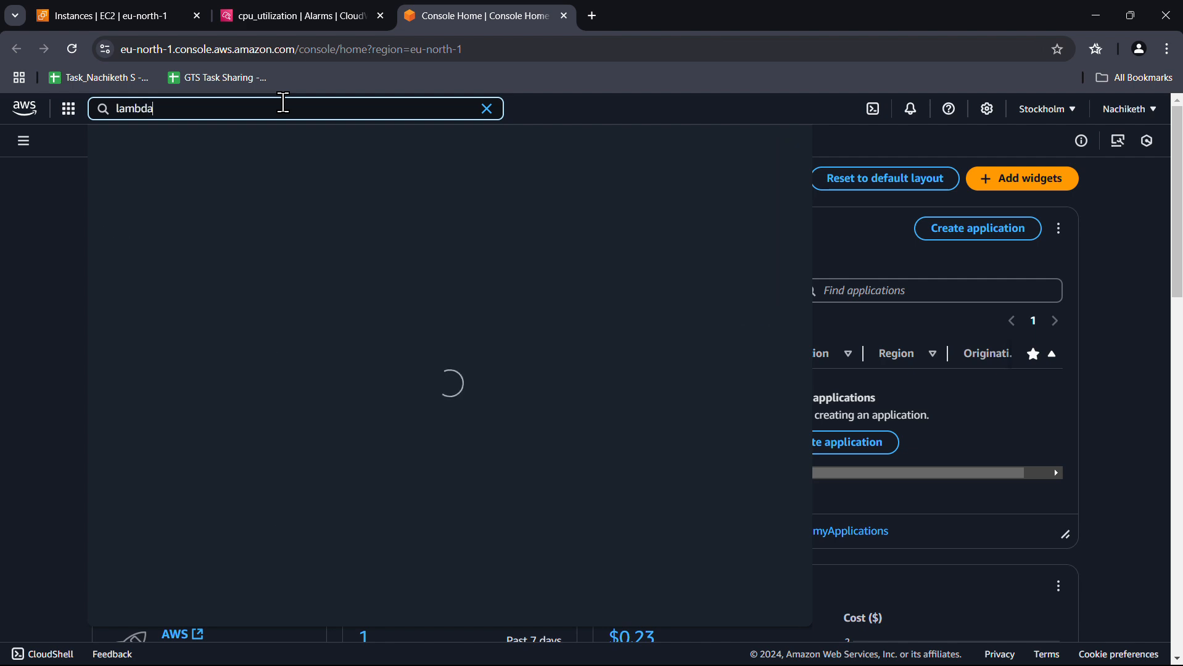
{"action": "left_click", "coordinate": [349, 189]}
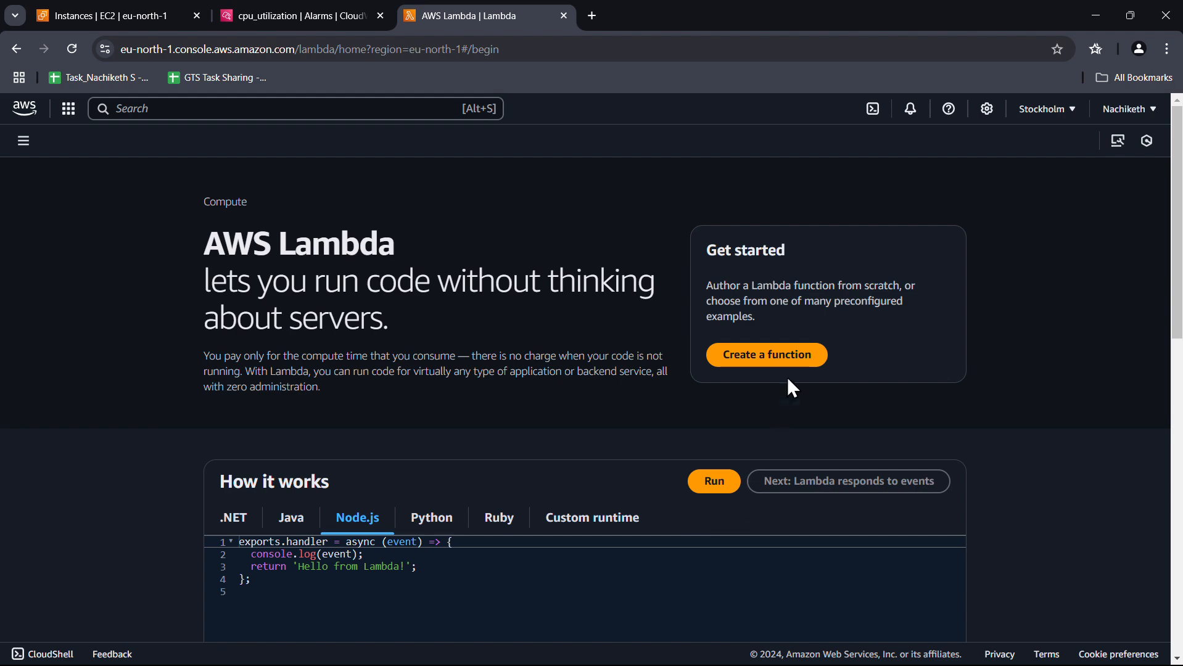
Create Lambda function 'test' on the Python 3.13 runtime, then switch back to the cpu_utilization alarm
{"action": "left_click", "coordinate": [787, 361]}
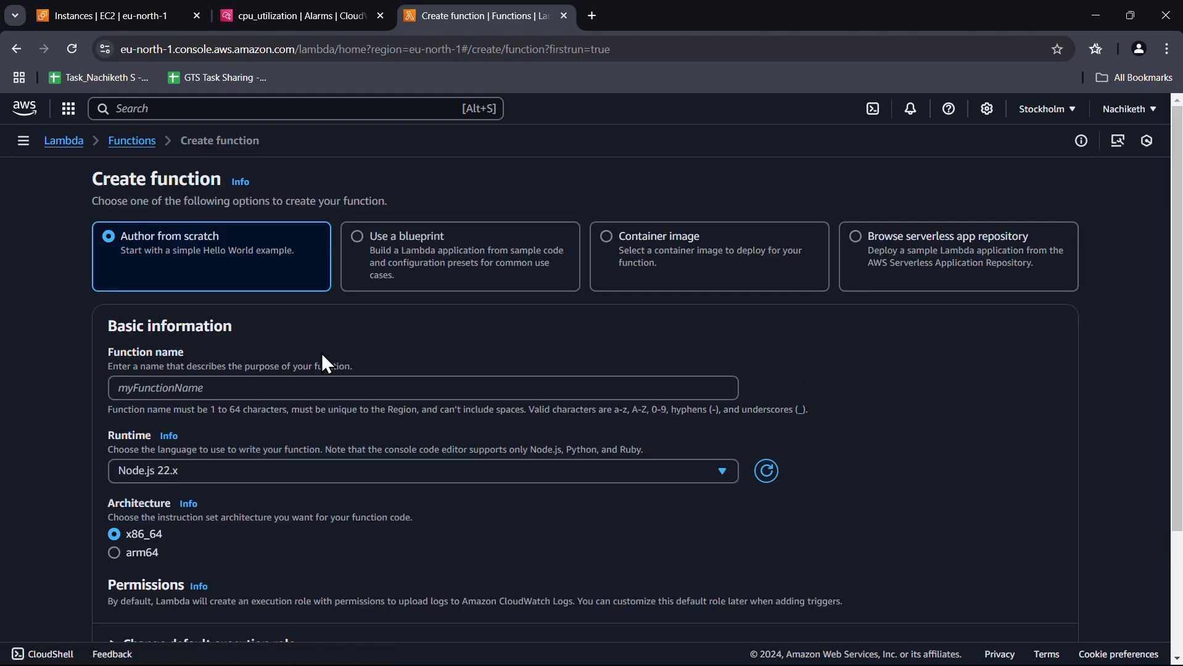
{"action": "left_click", "coordinate": [197, 390]}
{"action": "type", "text": "test"}
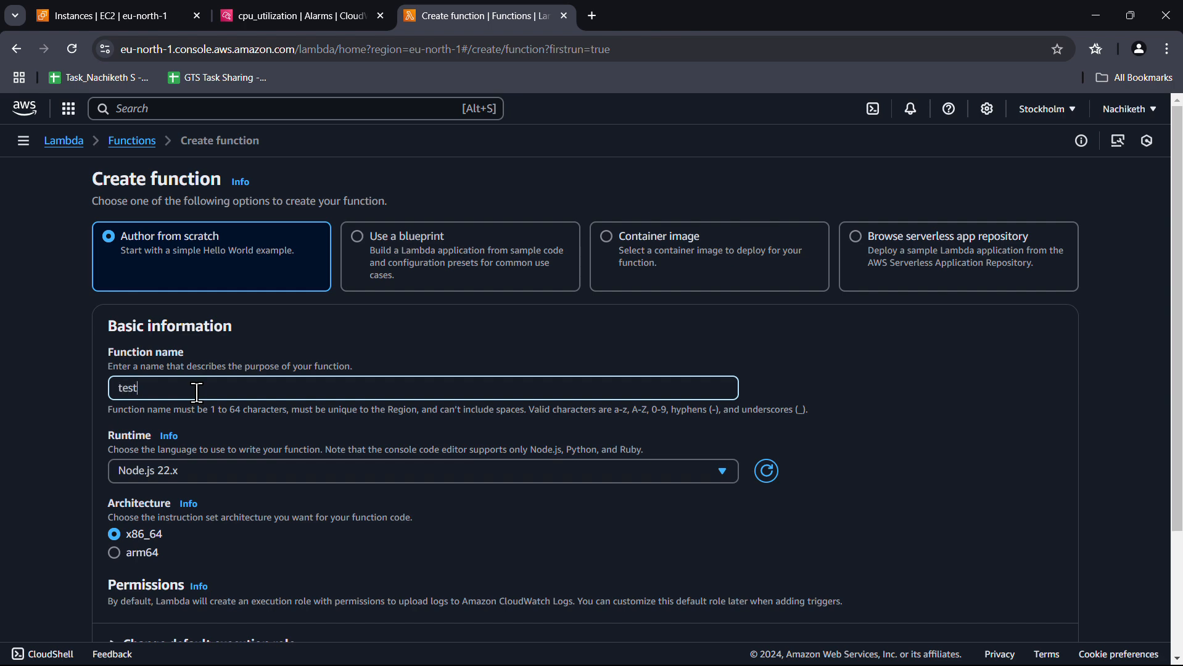
{"action": "scroll", "coordinate": [197, 392], "scroll_direction": "down", "scroll_amount": 2}
{"action": "left_click", "coordinate": [217, 313]}
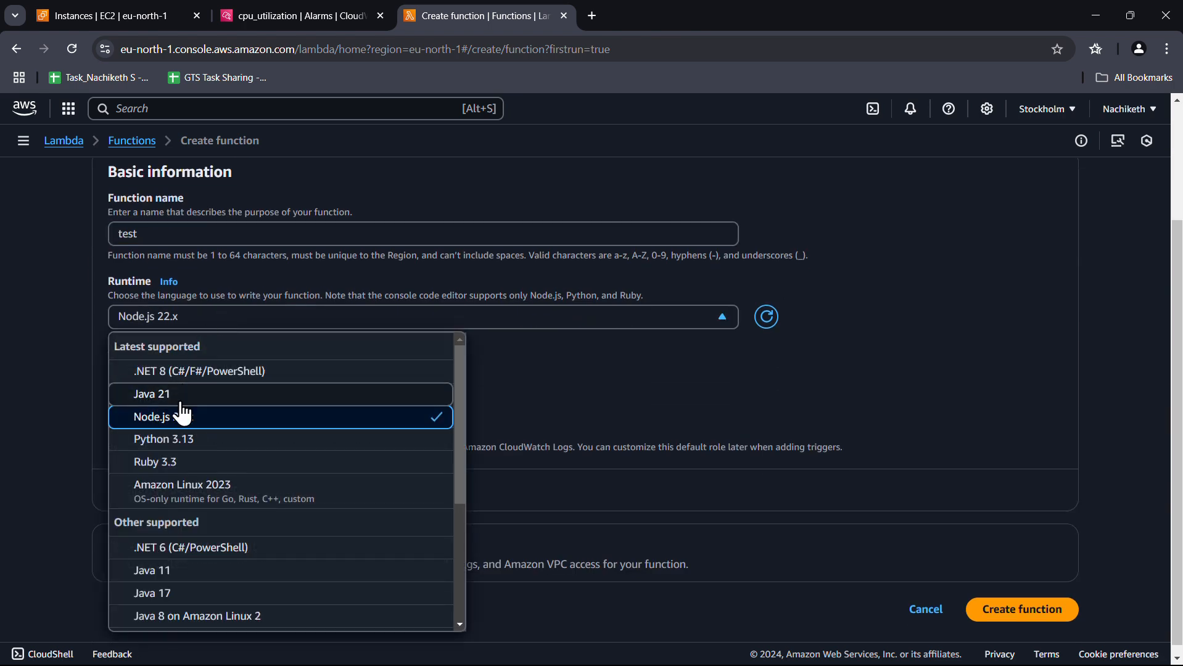
{"action": "left_click", "coordinate": [193, 449]}
{"action": "scroll", "coordinate": [309, 478], "scroll_direction": "down", "scroll_amount": 1}
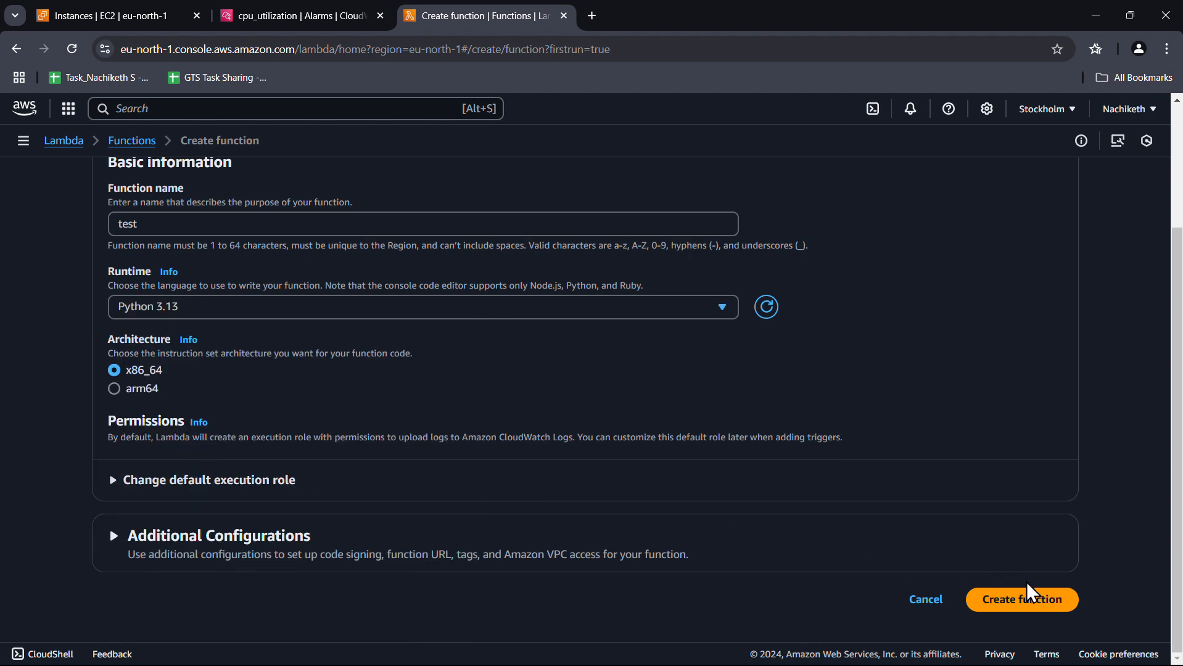
{"action": "left_click", "coordinate": [1042, 610]}
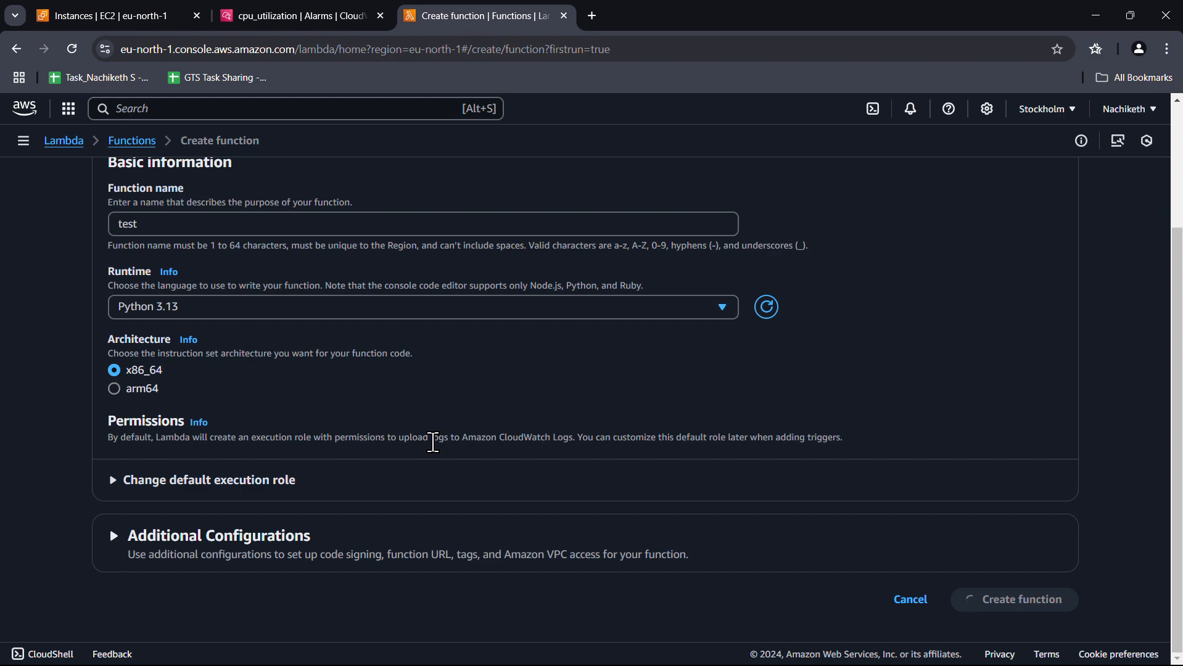
{"action": "left_click", "coordinate": [315, 19]}
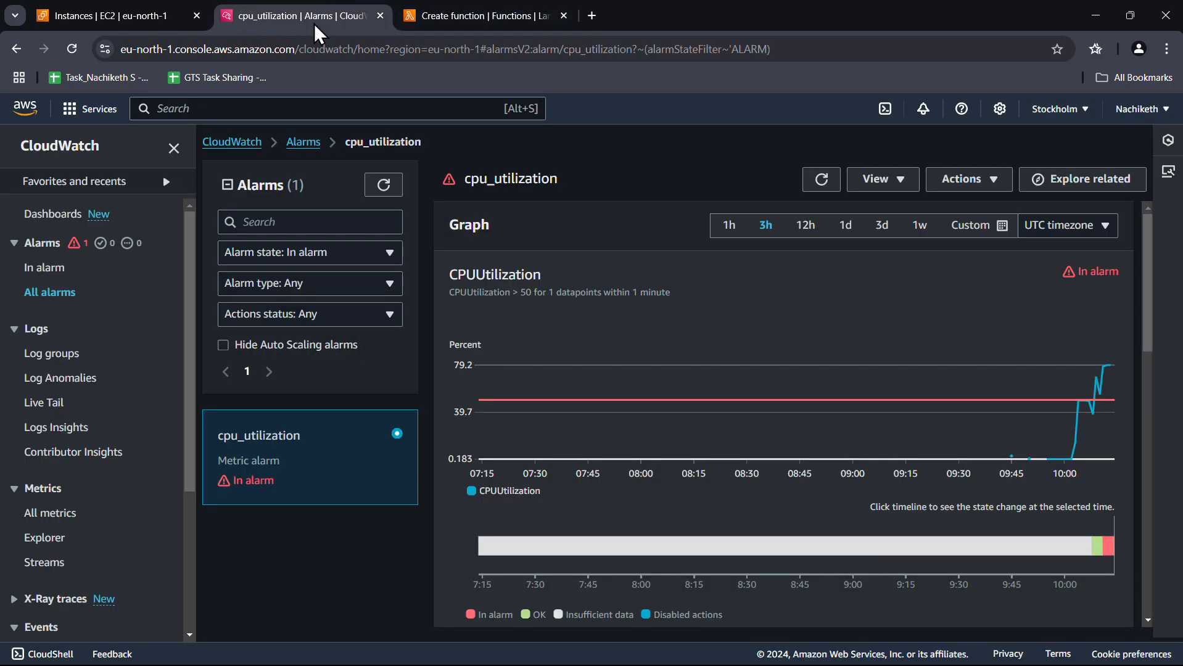
Refresh the cpu_utilization alarm graph twice, review its details, then switch to the test function's page
{"action": "left_click", "coordinate": [821, 180]}
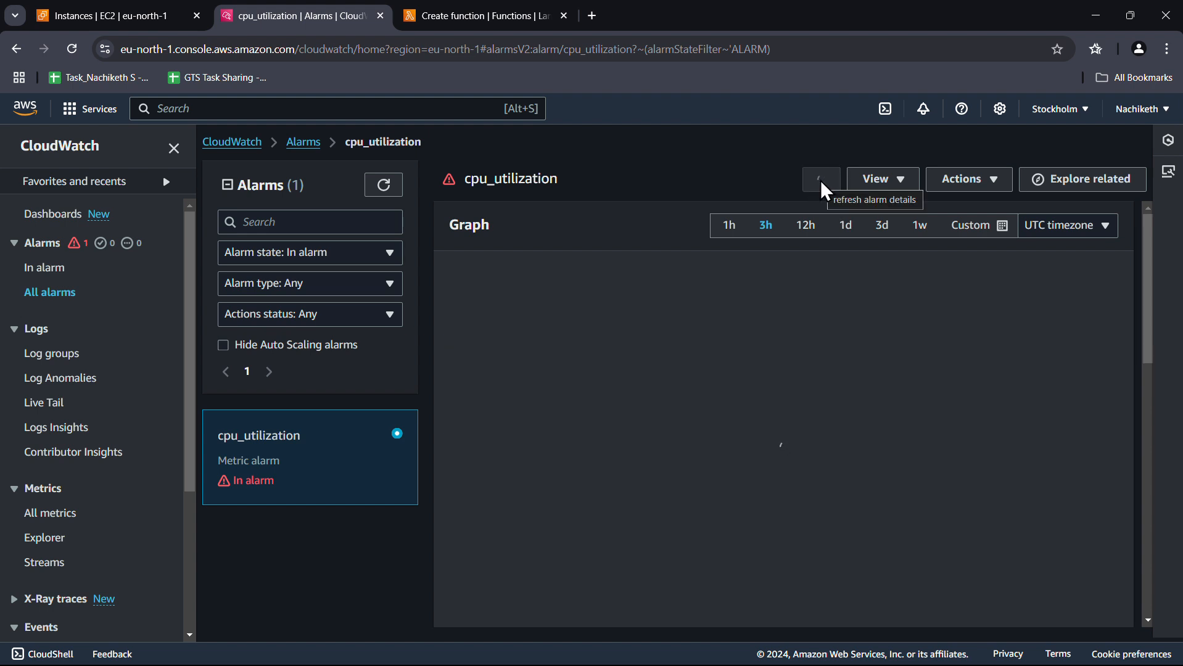
{"action": "left_click", "coordinate": [821, 180]}
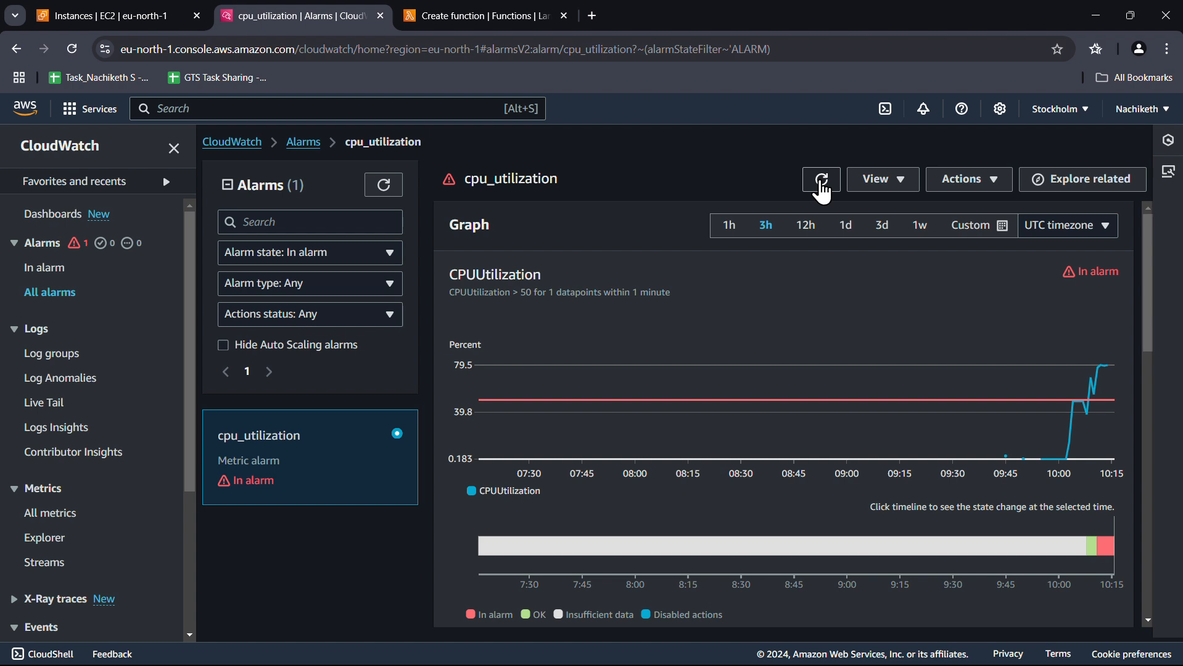
{"action": "mouse_move", "coordinate": [1108, 378]}
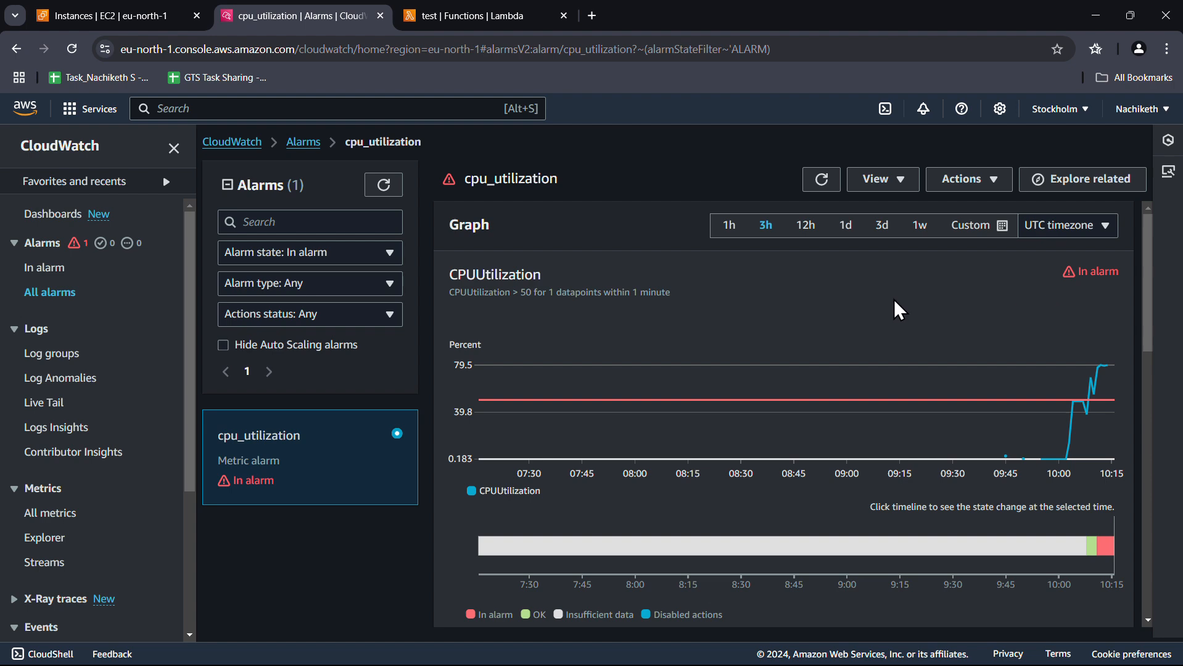
{"action": "scroll", "coordinate": [895, 309], "scroll_direction": "down", "scroll_amount": 7}
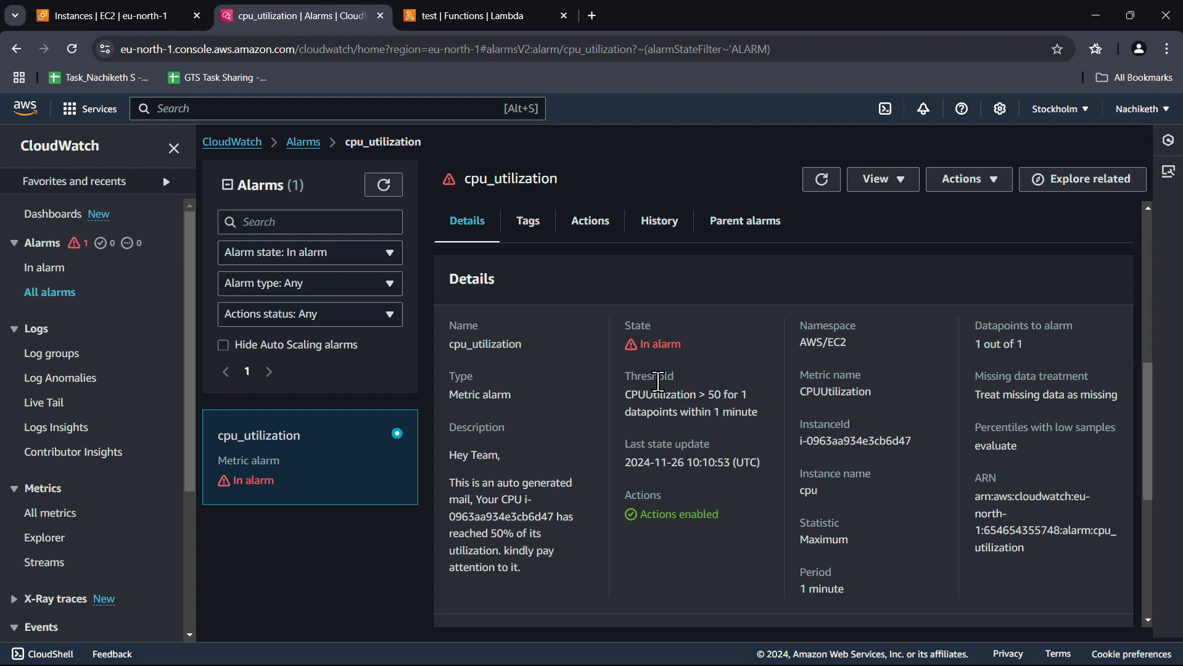
{"action": "scroll", "coordinate": [659, 382], "scroll_direction": "up", "scroll_amount": 6}
{"action": "left_click", "coordinate": [446, 19]}
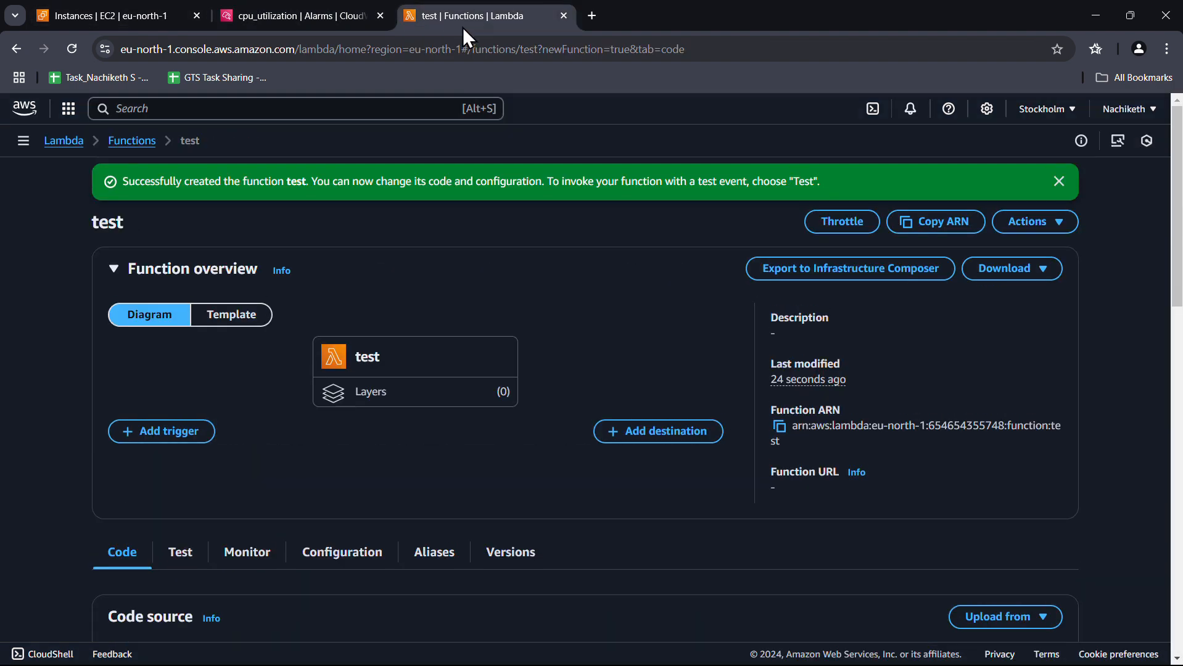
Create and save a private test event named 'test', then close the test event editor
{"action": "scroll", "coordinate": [383, 450], "scroll_direction": "down", "scroll_amount": 5}
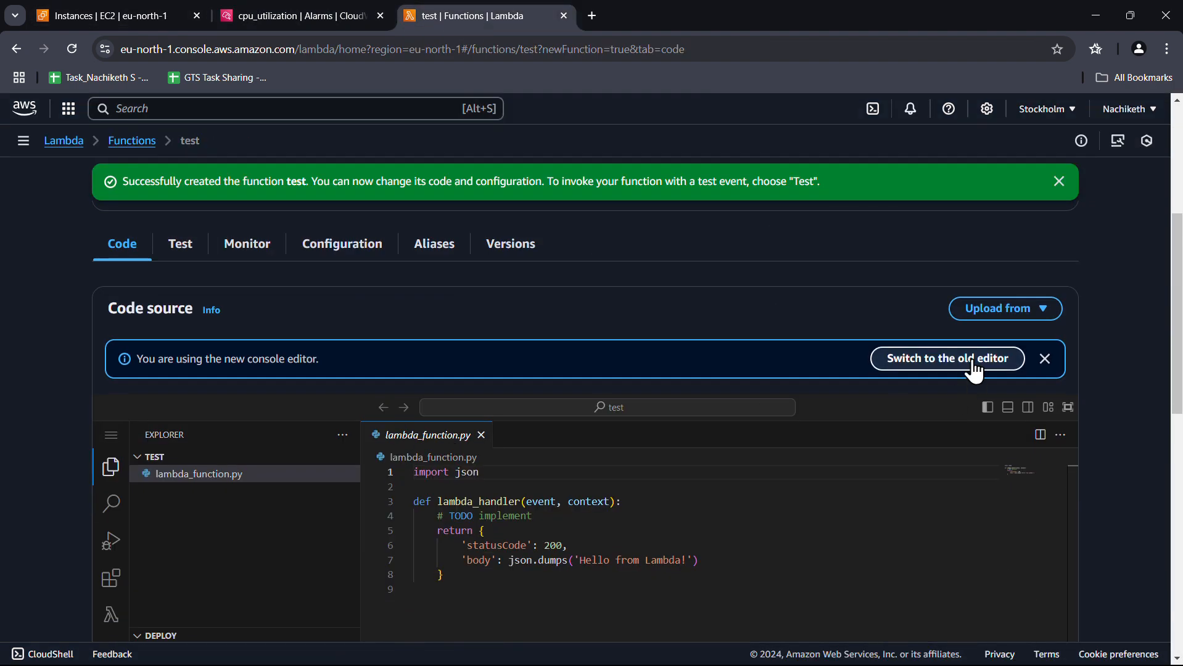
{"action": "scroll", "coordinate": [333, 449], "scroll_direction": "down", "scroll_amount": 2}
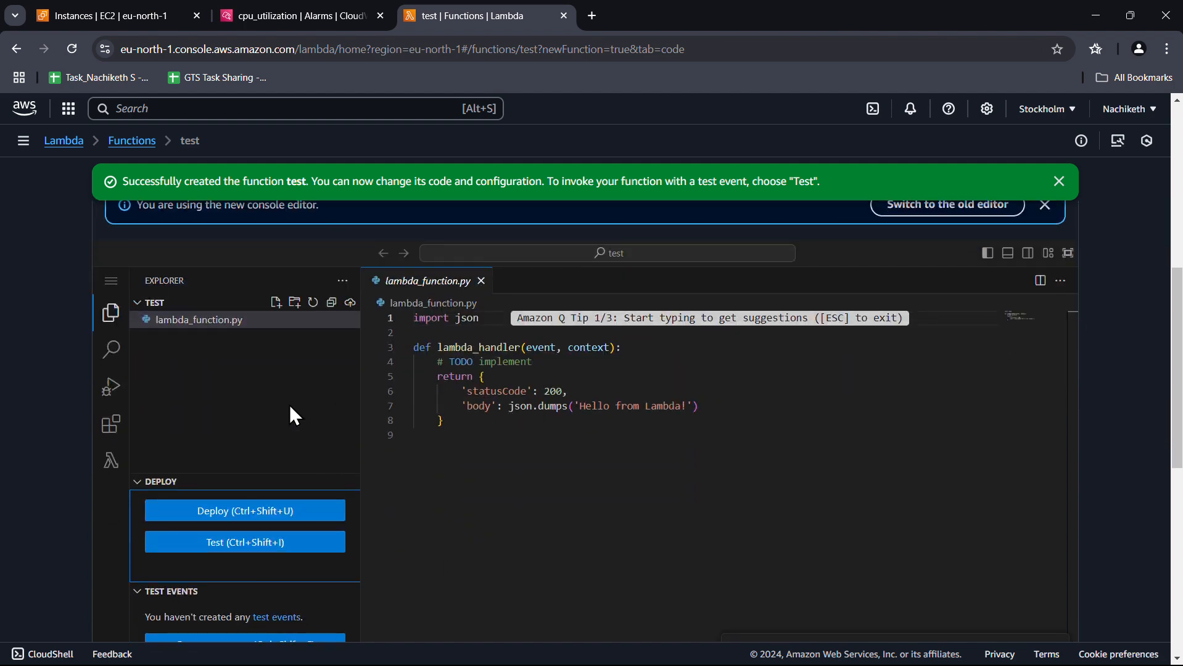
{"action": "left_click", "coordinate": [258, 519]}
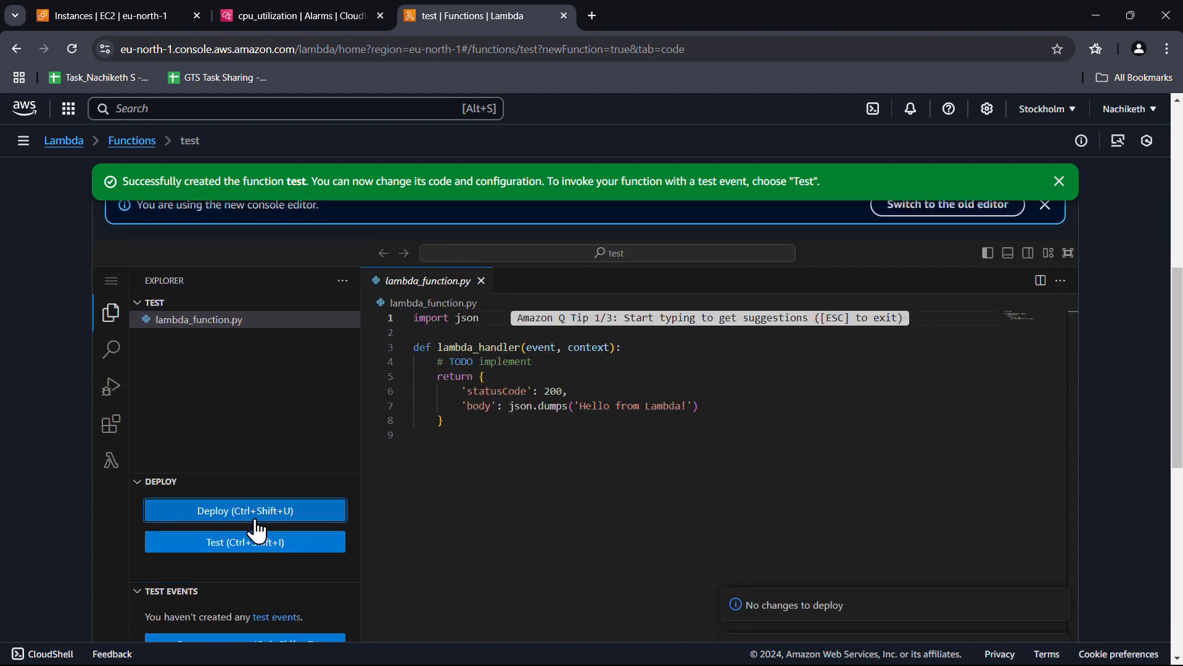
{"action": "left_click", "coordinate": [259, 542]}
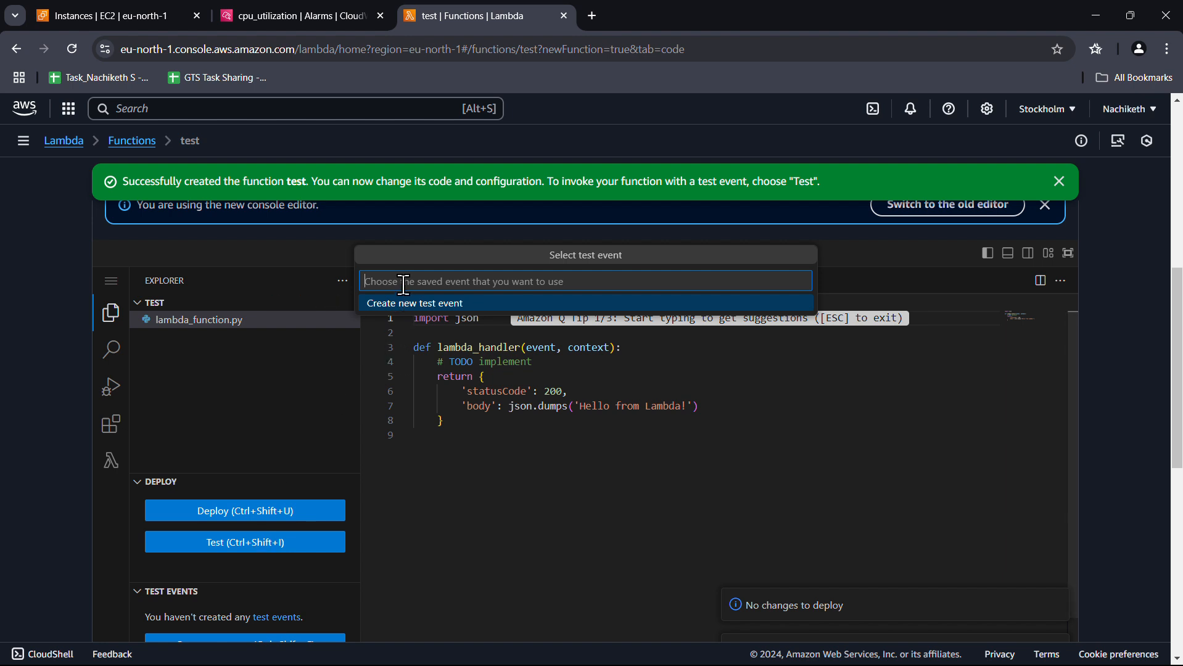
{"action": "left_click", "coordinate": [406, 300]}
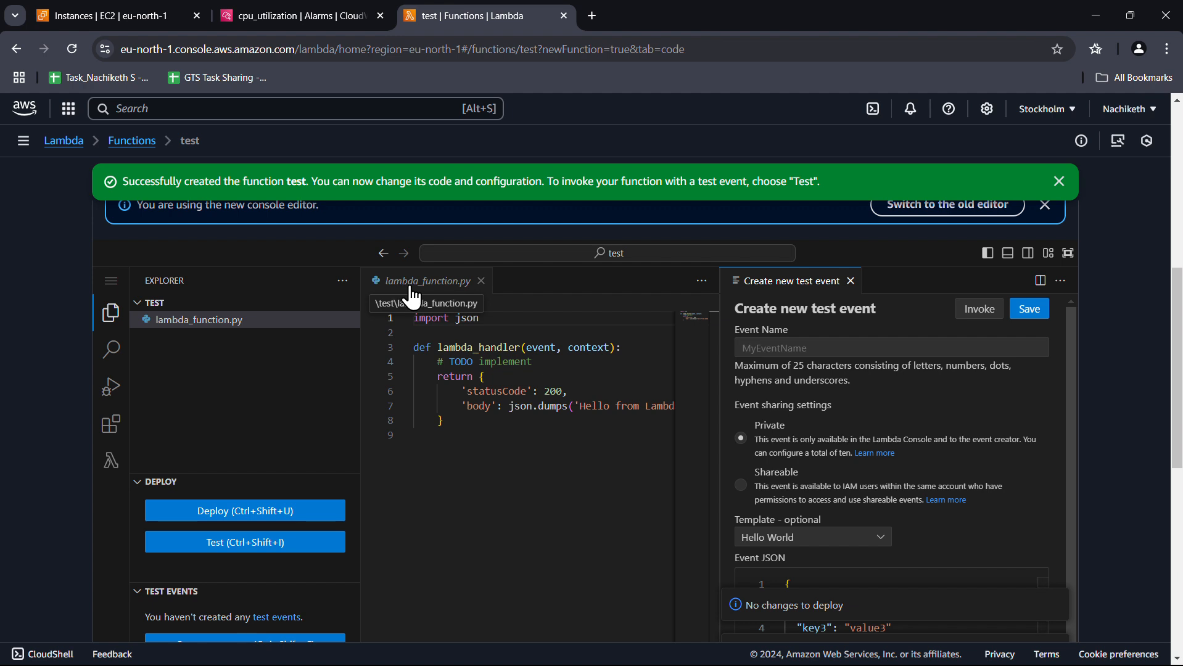
{"action": "left_click", "coordinate": [795, 348]}
{"action": "type", "text": "test"}
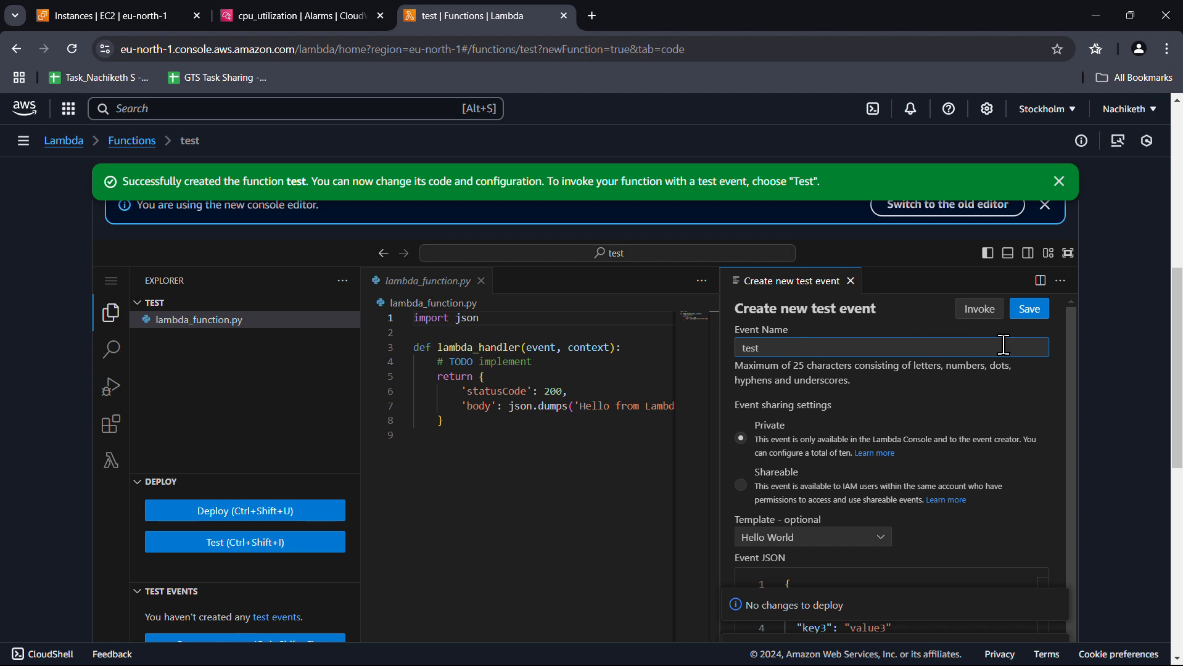
{"action": "left_click", "coordinate": [1031, 312]}
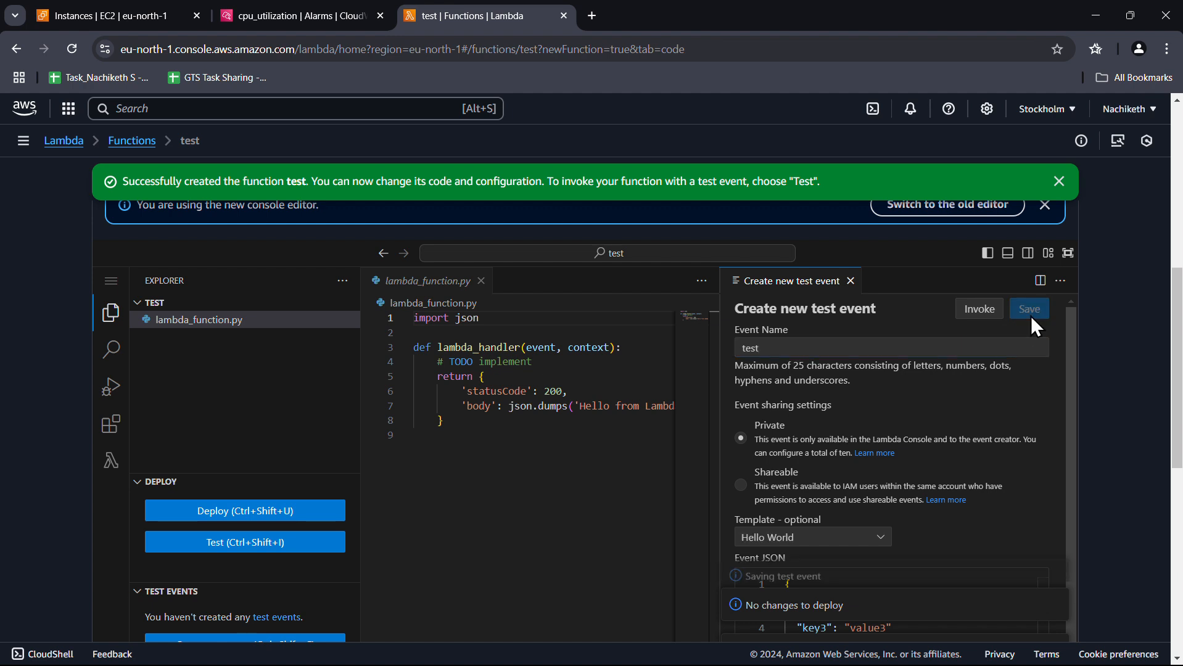
{"action": "left_click", "coordinate": [1058, 181]}
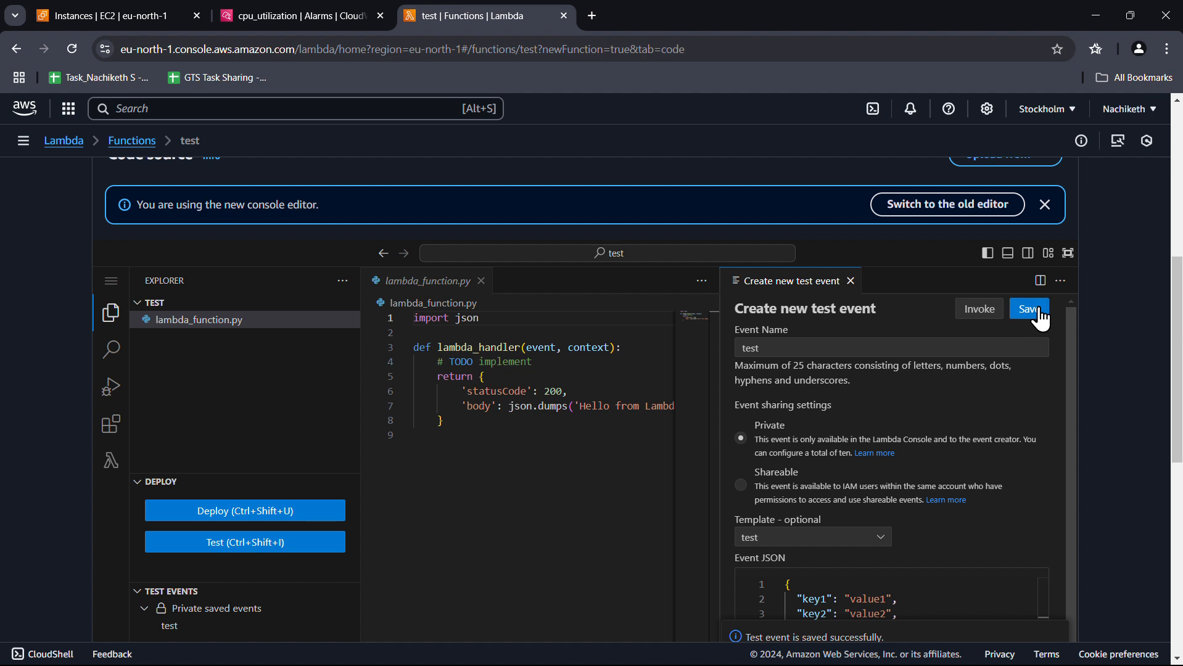
{"action": "left_click", "coordinate": [851, 281]}
{"action": "scroll", "coordinate": [301, 551], "scroll_direction": "up", "scroll_amount": 5}
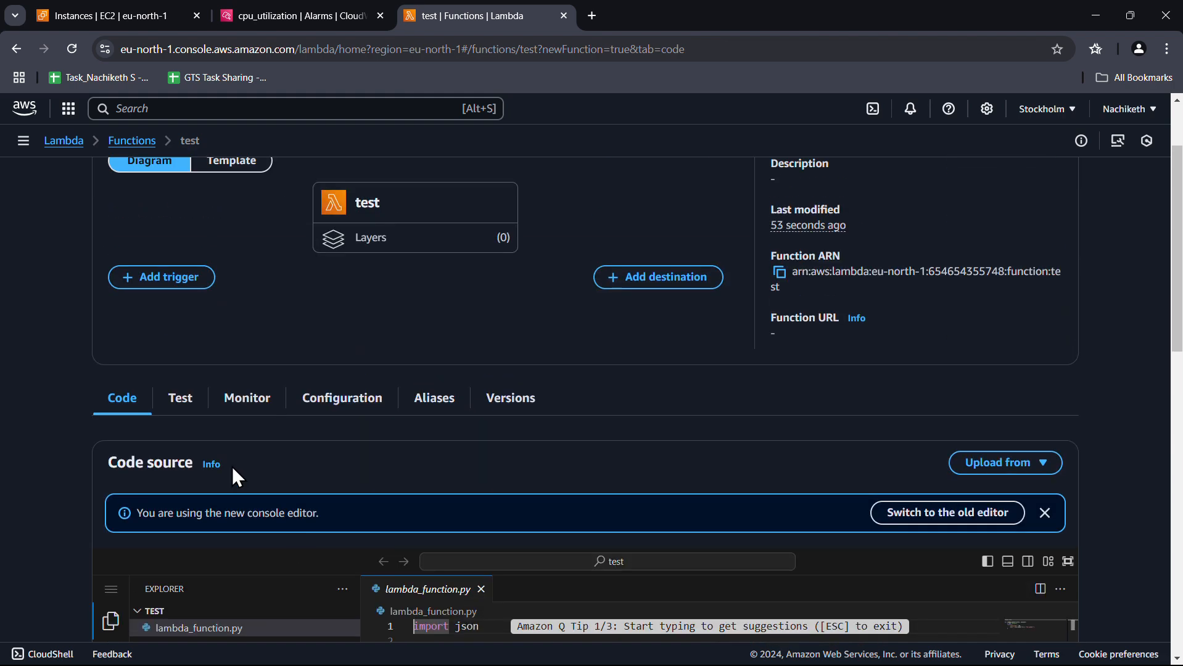
Run the function's test and expand the execution details showing status 200
{"action": "left_click", "coordinate": [181, 399]}
{"action": "scroll", "coordinate": [184, 402], "scroll_direction": "down", "scroll_amount": 1}
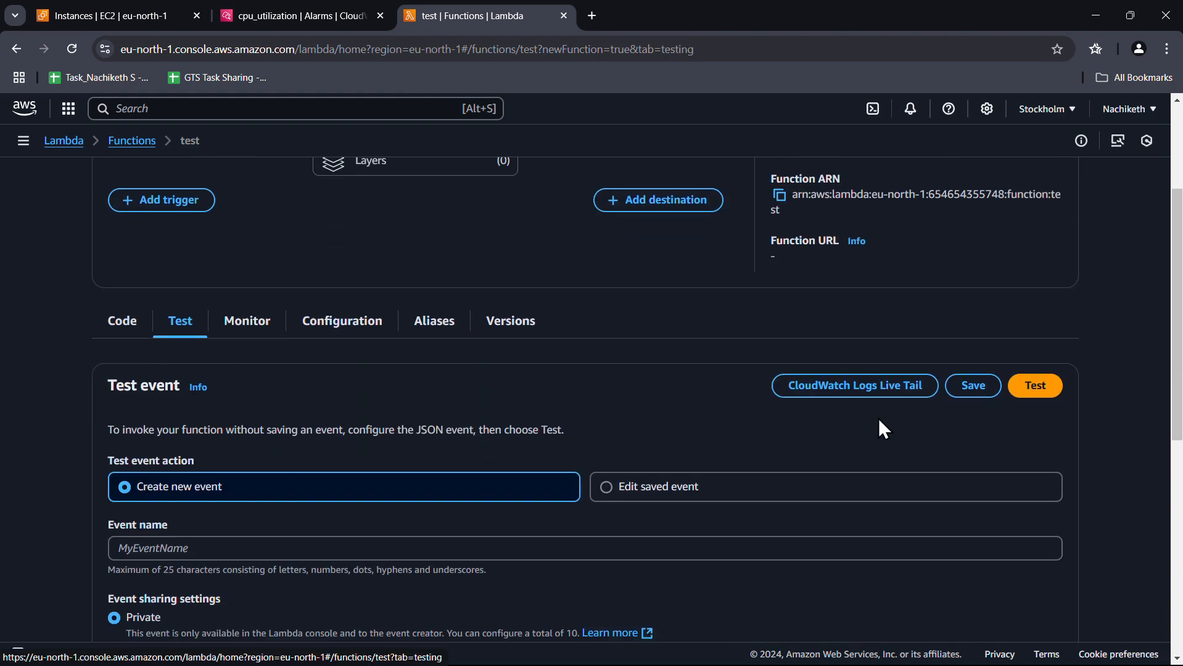
{"action": "left_click", "coordinate": [1031, 384]}
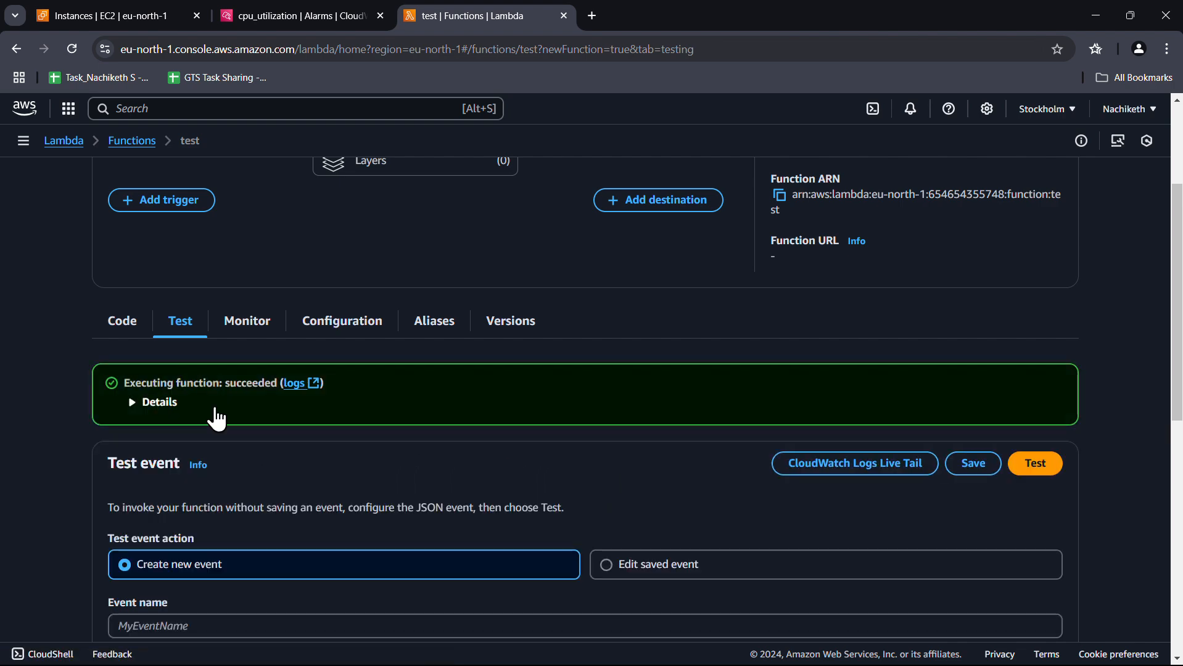
{"action": "left_click", "coordinate": [150, 404]}
{"action": "scroll", "coordinate": [148, 413], "scroll_direction": "down", "scroll_amount": 4}
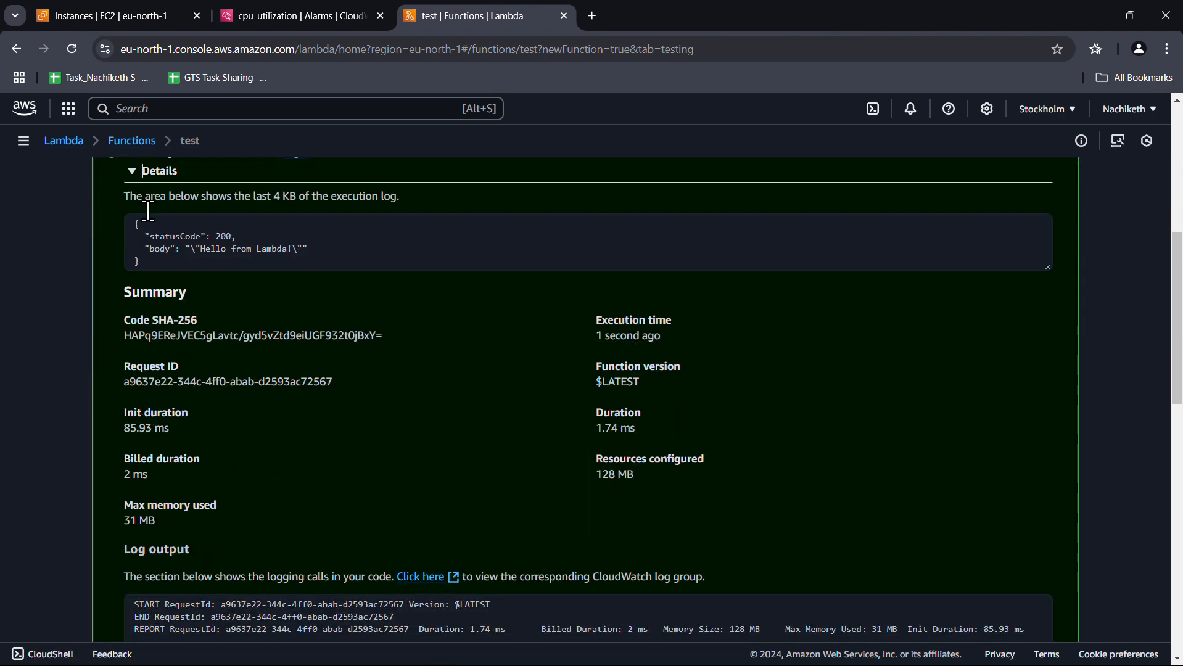
Review the 'Hello from Lambda!' output in the log, then open the function's CloudWatch logs
{"action": "left_click_drag", "start_coordinate": [130, 222], "coordinate": [384, 257]}
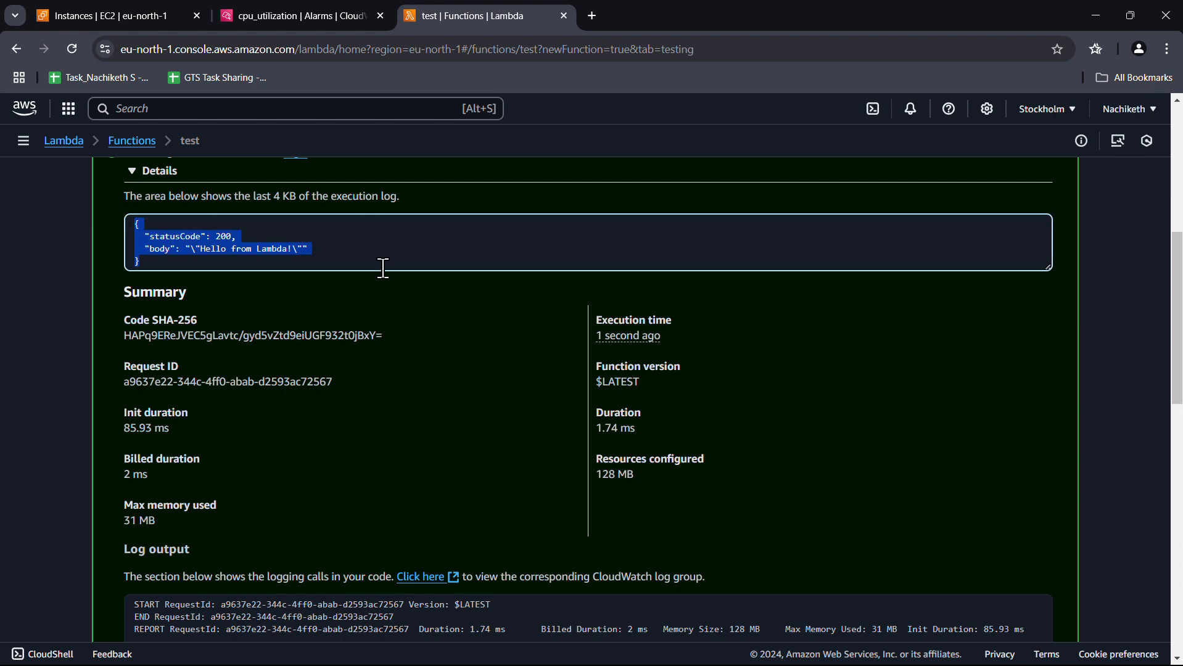
{"action": "left_click", "coordinate": [381, 232]}
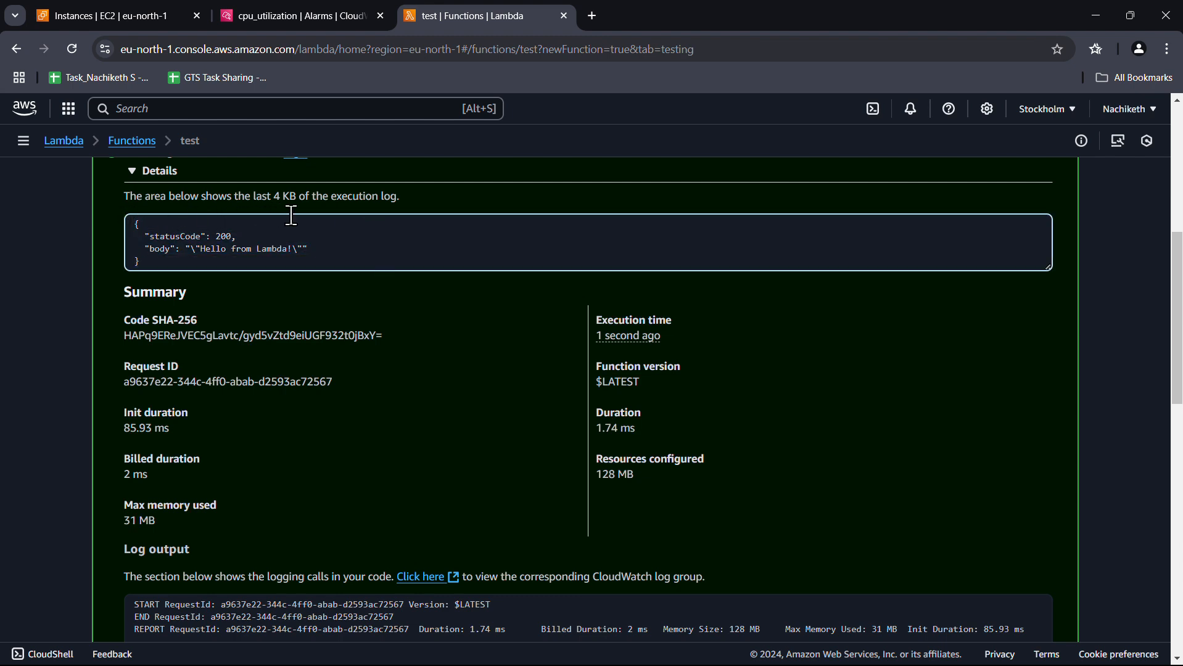
{"action": "scroll", "coordinate": [434, 329], "scroll_direction": "up", "scroll_amount": 1}
{"action": "scroll", "coordinate": [434, 336], "scroll_direction": "up", "scroll_amount": 2}
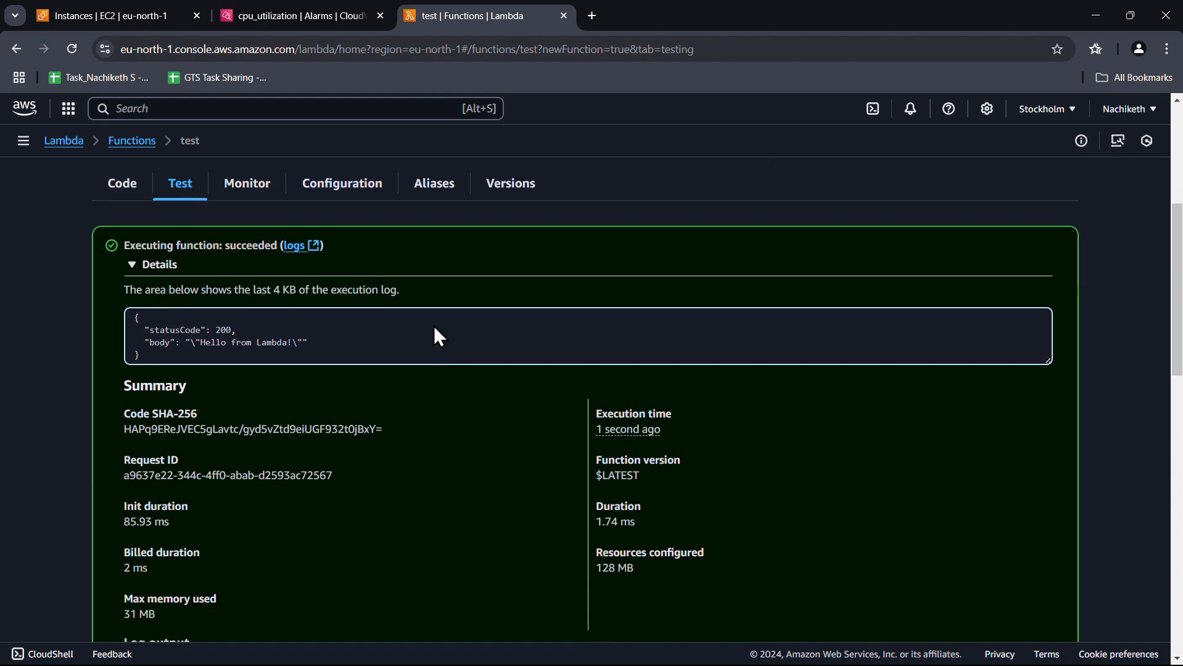
{"action": "scroll", "coordinate": [348, 456], "scroll_direction": "down", "scroll_amount": 2}
{"action": "scroll", "coordinate": [350, 457], "scroll_direction": "up", "scroll_amount": 3}
{"action": "scroll", "coordinate": [349, 457], "scroll_direction": "down", "scroll_amount": 7}
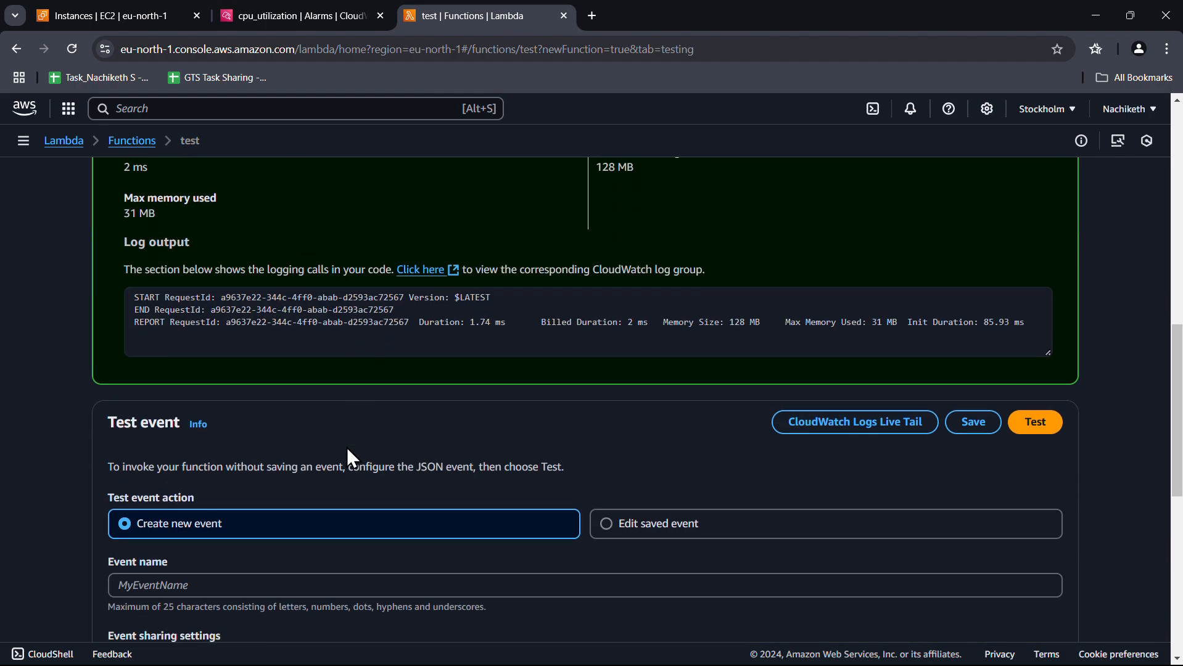
{"action": "scroll", "coordinate": [350, 457], "scroll_direction": "up", "scroll_amount": 7}
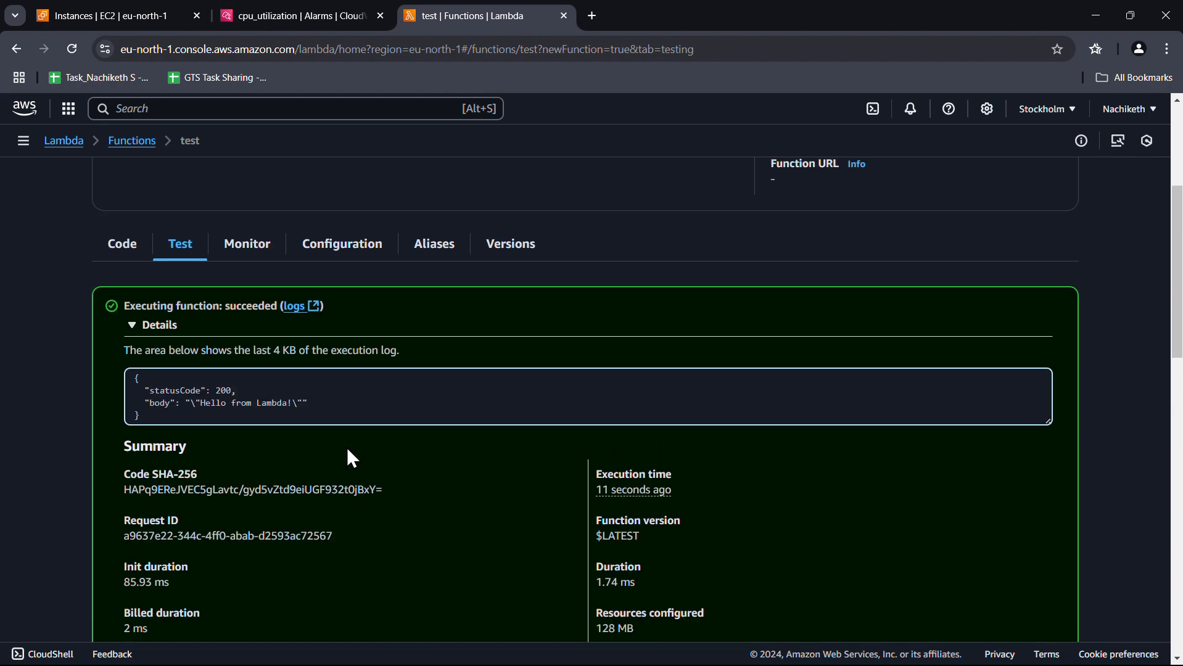
{"action": "left_click", "coordinate": [305, 307]}
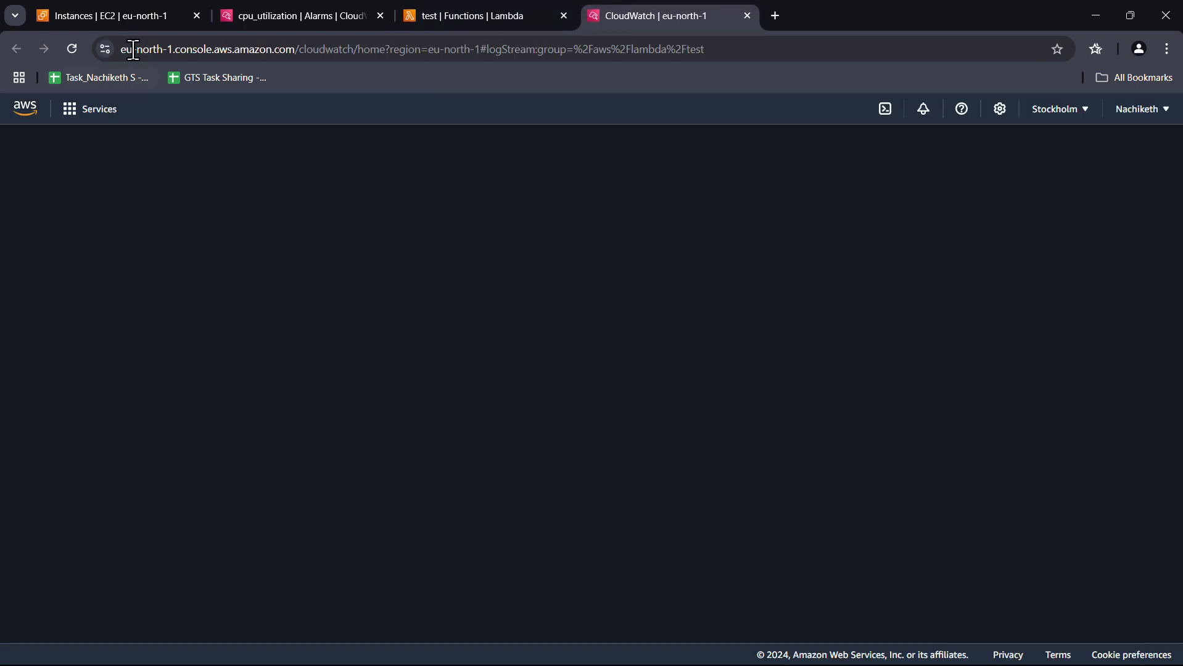
Open the /aws/lambda/test log group in CloudWatch and view its latest log stream's events
{"action": "left_click", "coordinate": [294, 15]}
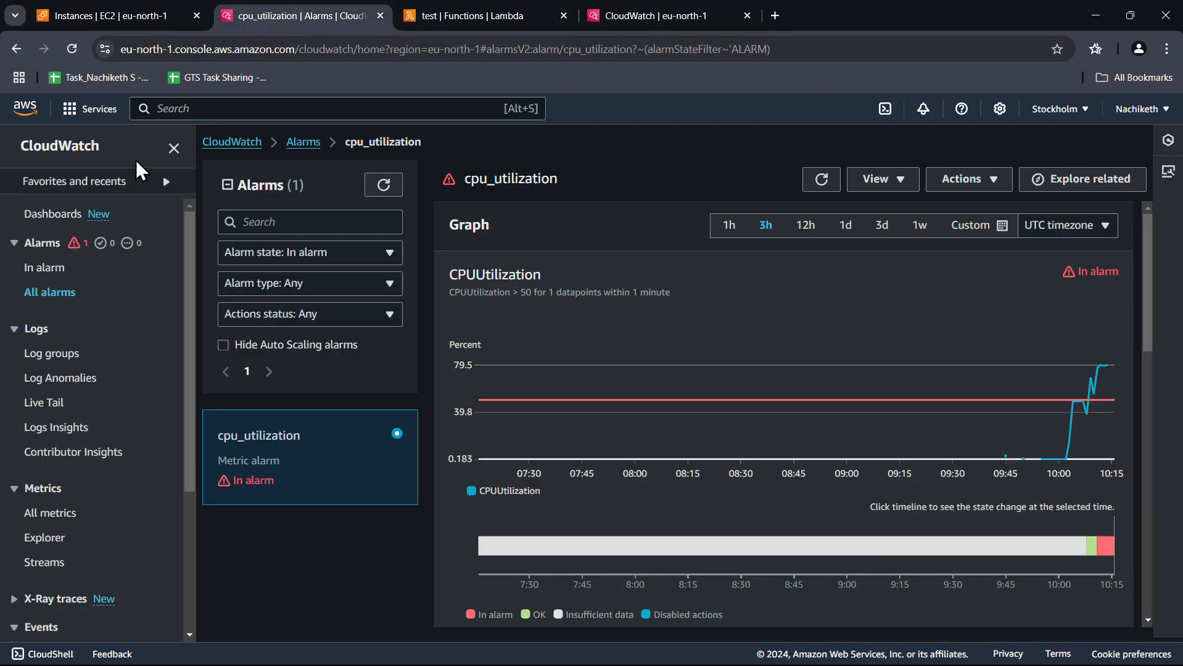
{"action": "left_click", "coordinate": [52, 357]}
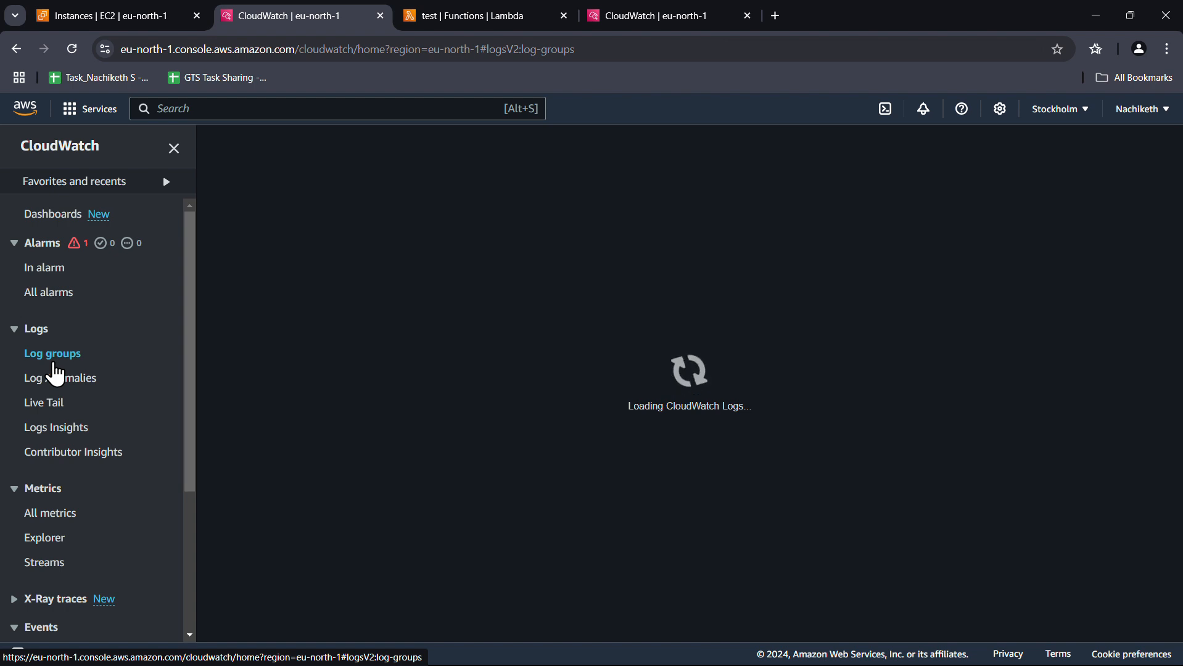
{"action": "left_click", "coordinate": [708, 14]}
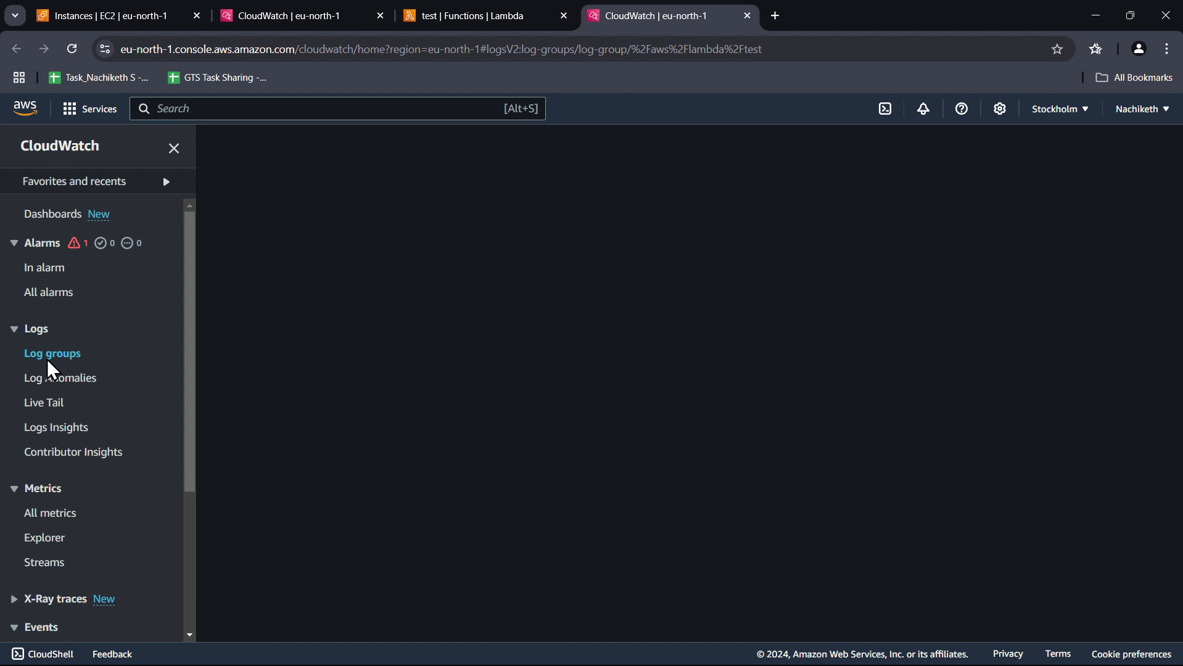
{"action": "left_click", "coordinate": [294, 9]}
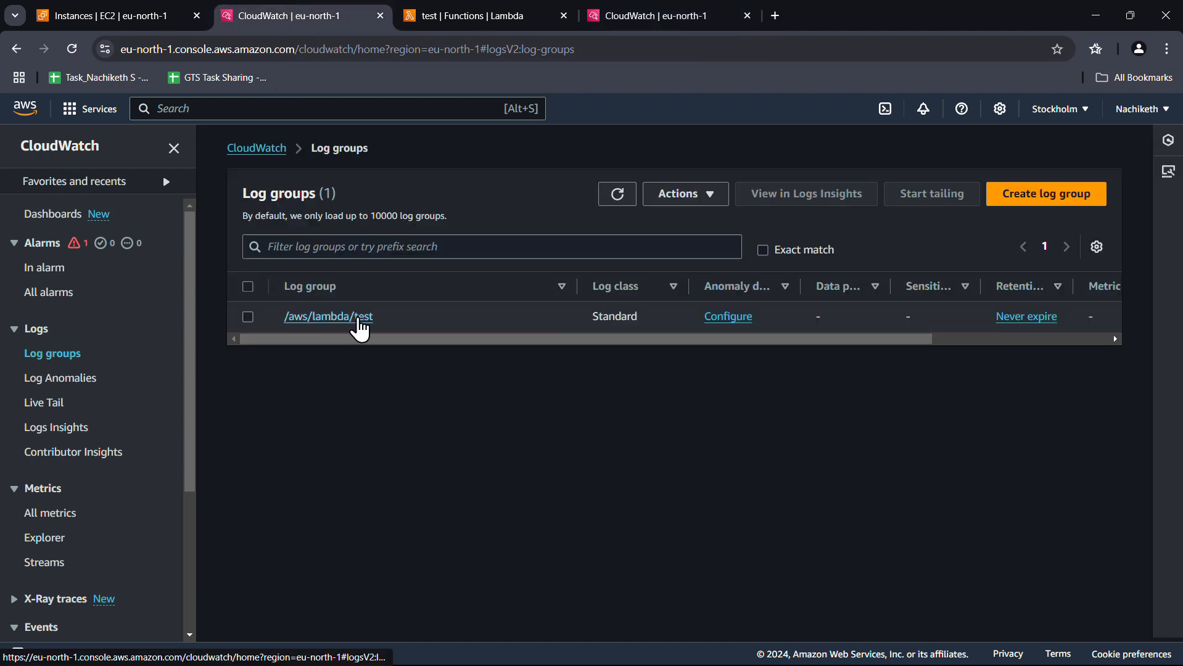
{"action": "left_click", "coordinate": [350, 327]}
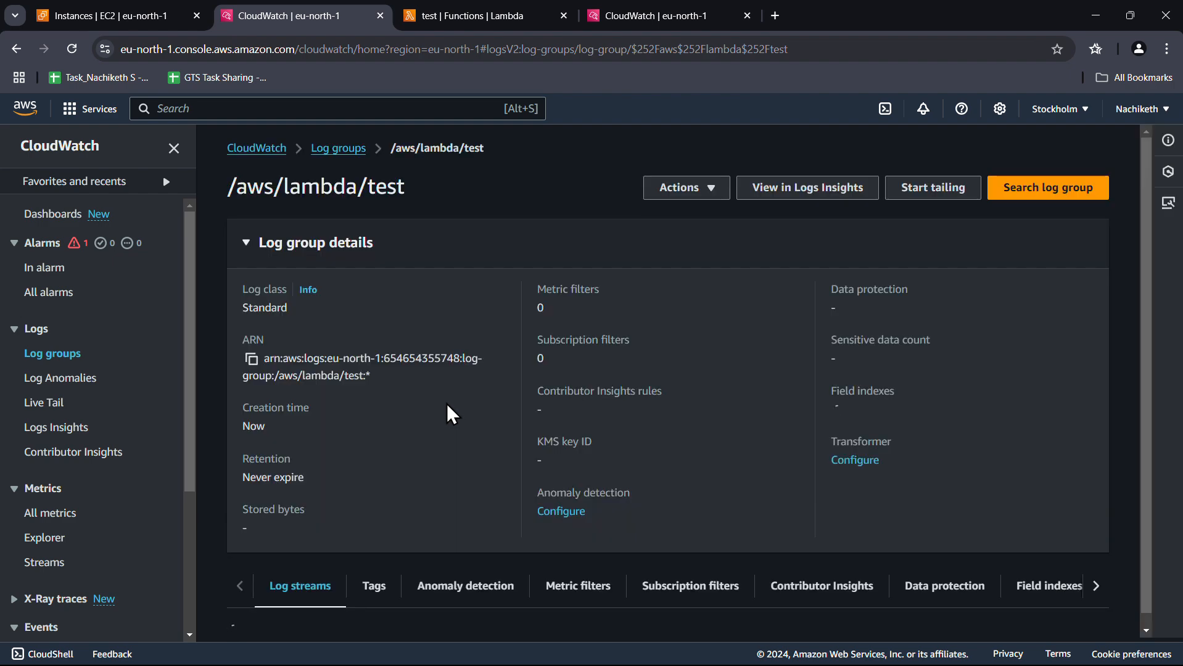
{"action": "scroll", "coordinate": [448, 405], "scroll_direction": "down", "scroll_amount": 2}
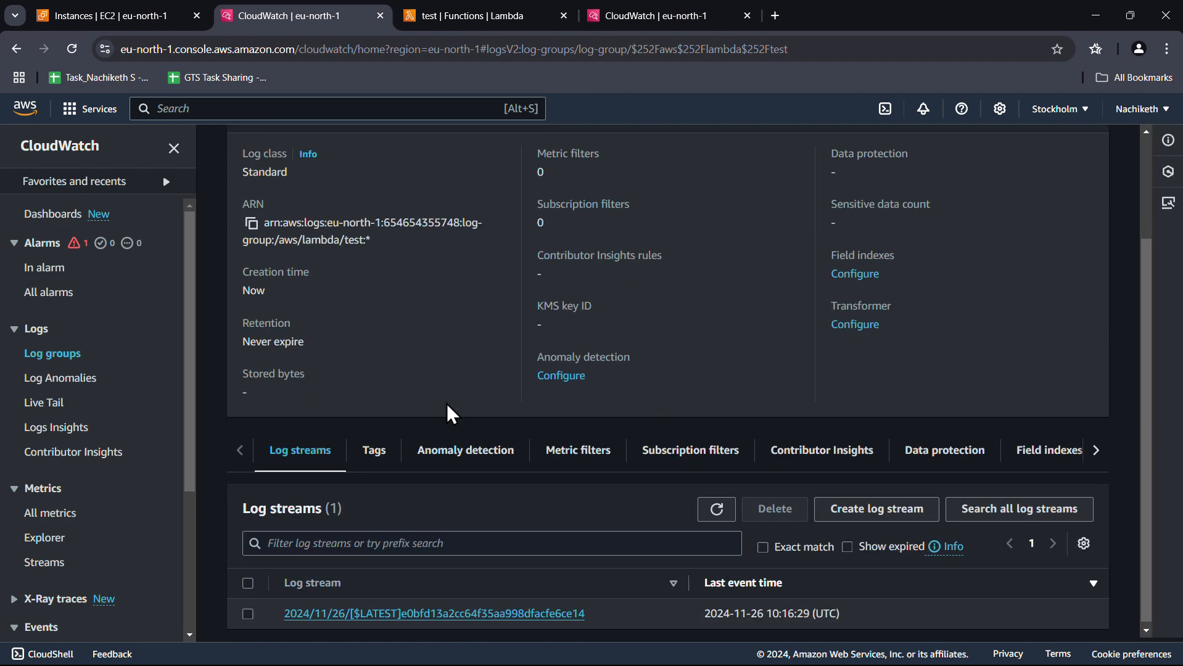
{"action": "left_click", "coordinate": [490, 611]}
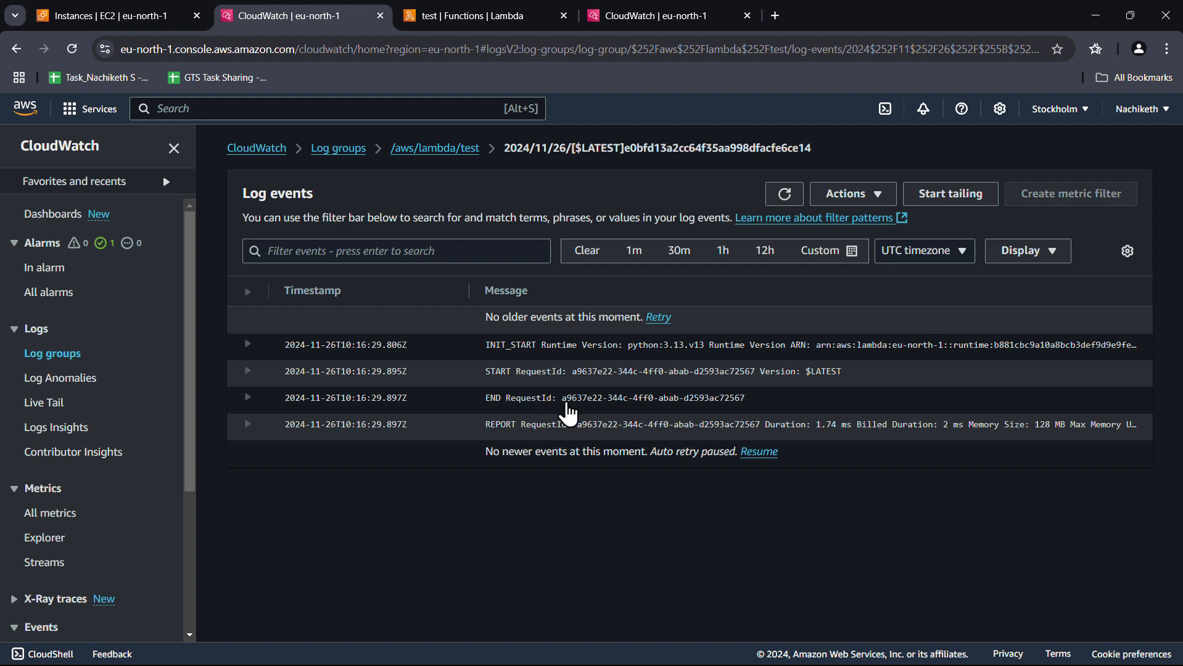
Switch to the PowerPoint slideshow and move past 'What is Amazon CloudWatch?' to 'Why is CloudWatch Used?'
{"action": "key", "text": "alt+Tab"}
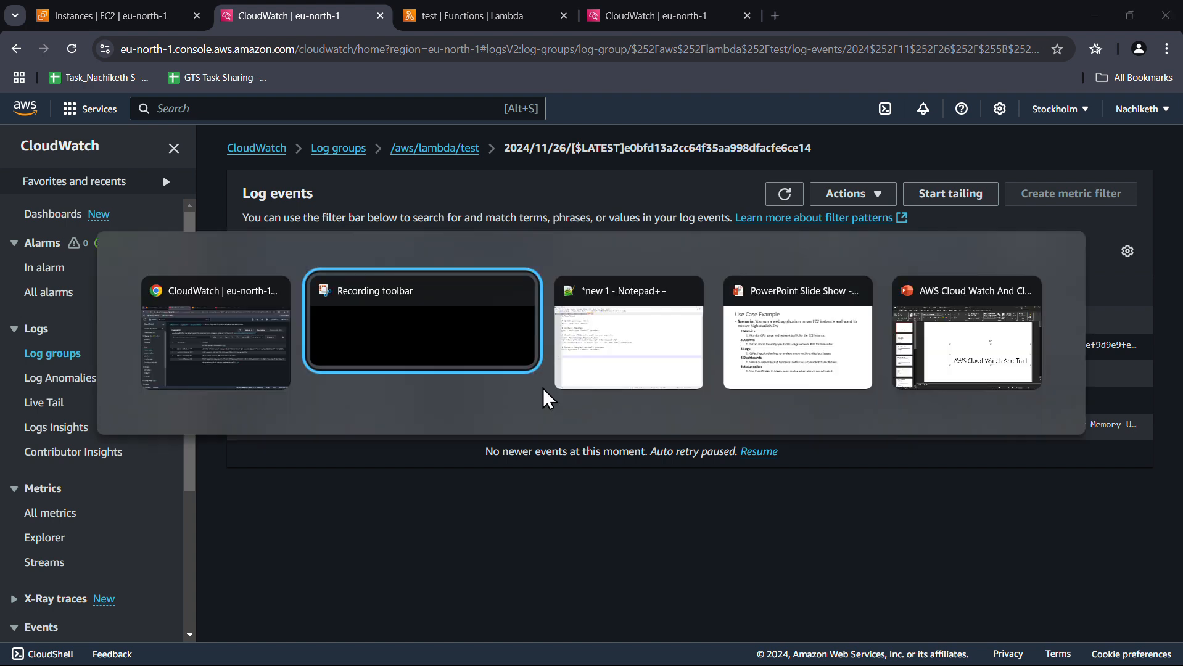
{"action": "key", "text": "Tab"}
{"action": "key", "text": "Tab"}
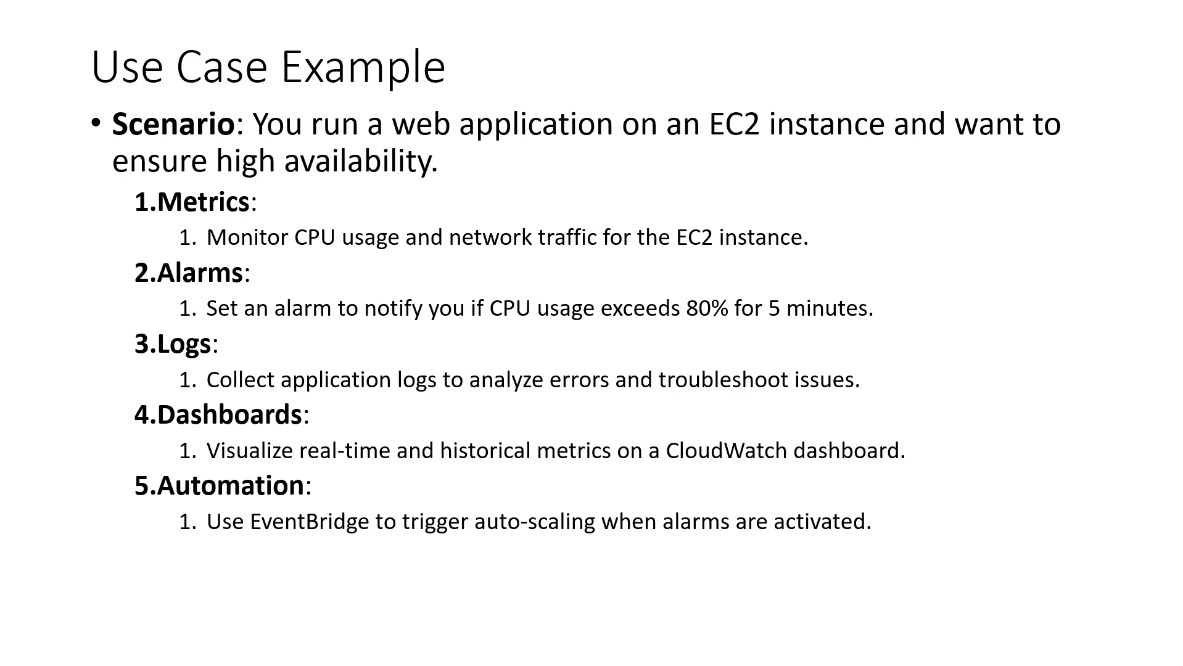
{"action": "key", "text": "Left"}
{"action": "key", "text": "Left"}
{"action": "key", "text": "Left"}
{"action": "key", "text": "Left"}
{"action": "key", "text": "Left"}
{"action": "key", "text": "Right"}
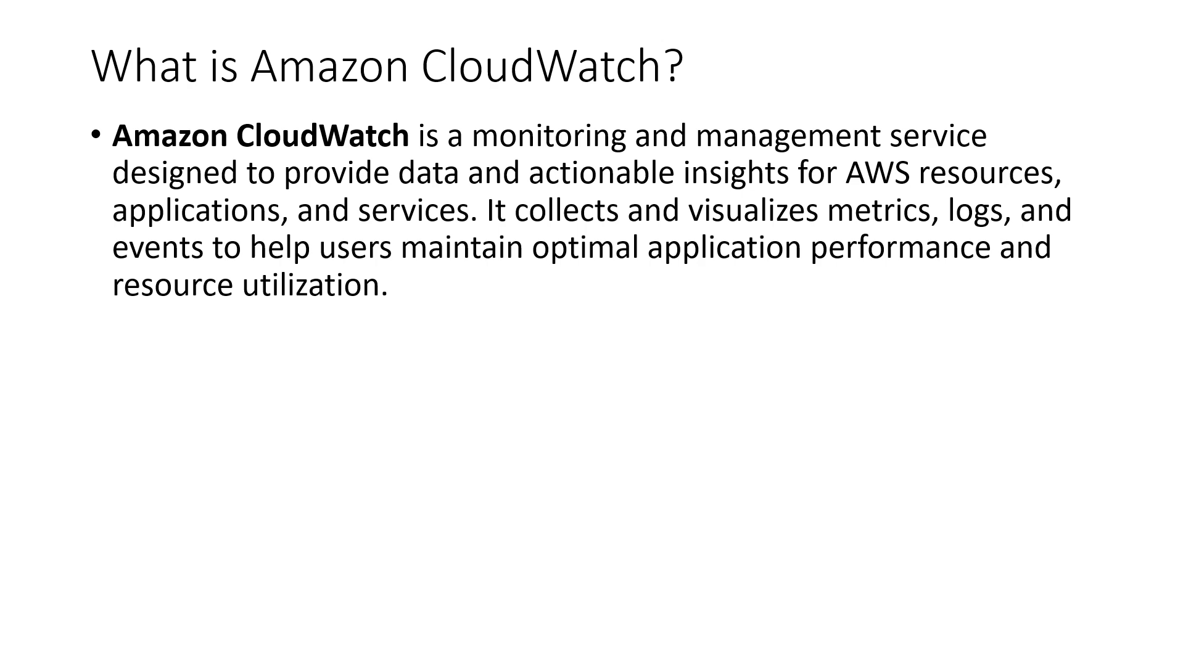
{"action": "key", "text": "Right"}
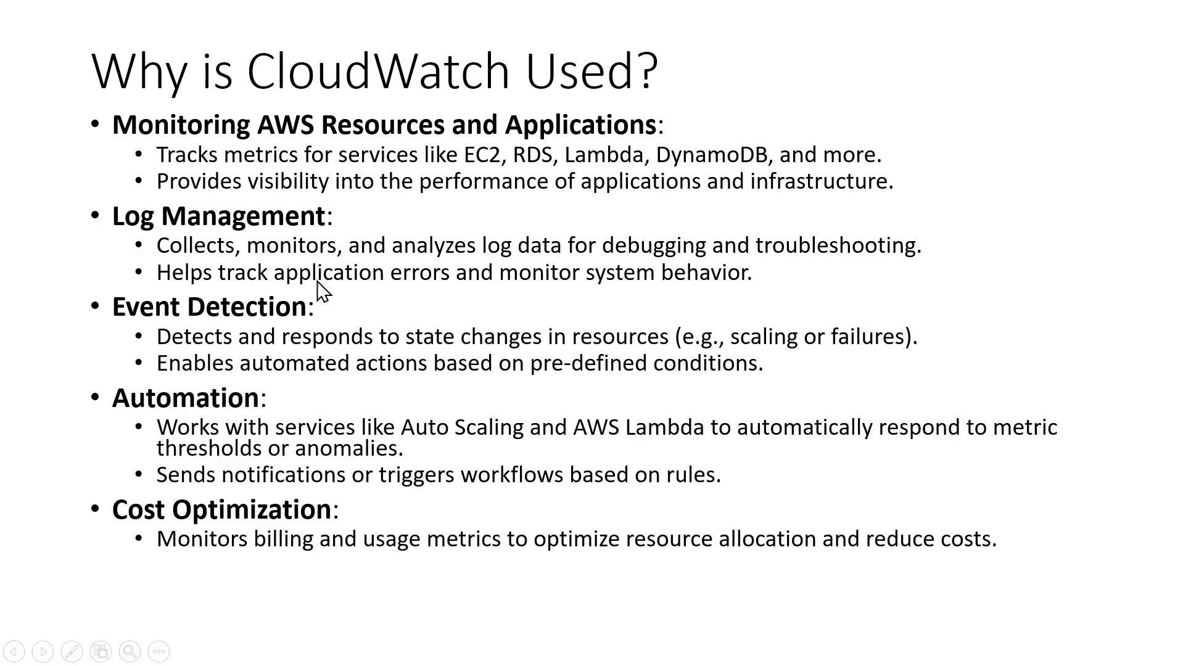